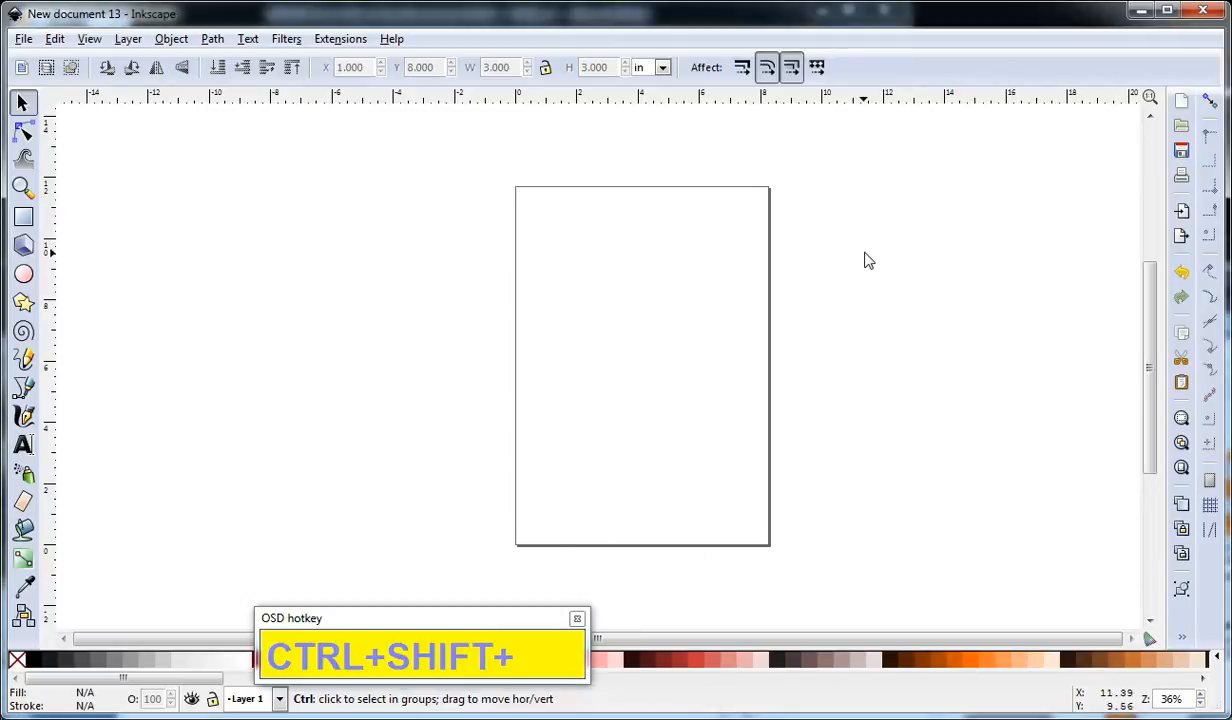
- Set the custom page size units to inches in the document properties, keeping the A4 page
key(ctrl+shift+d)
drag(1135, 18, 803, 112)
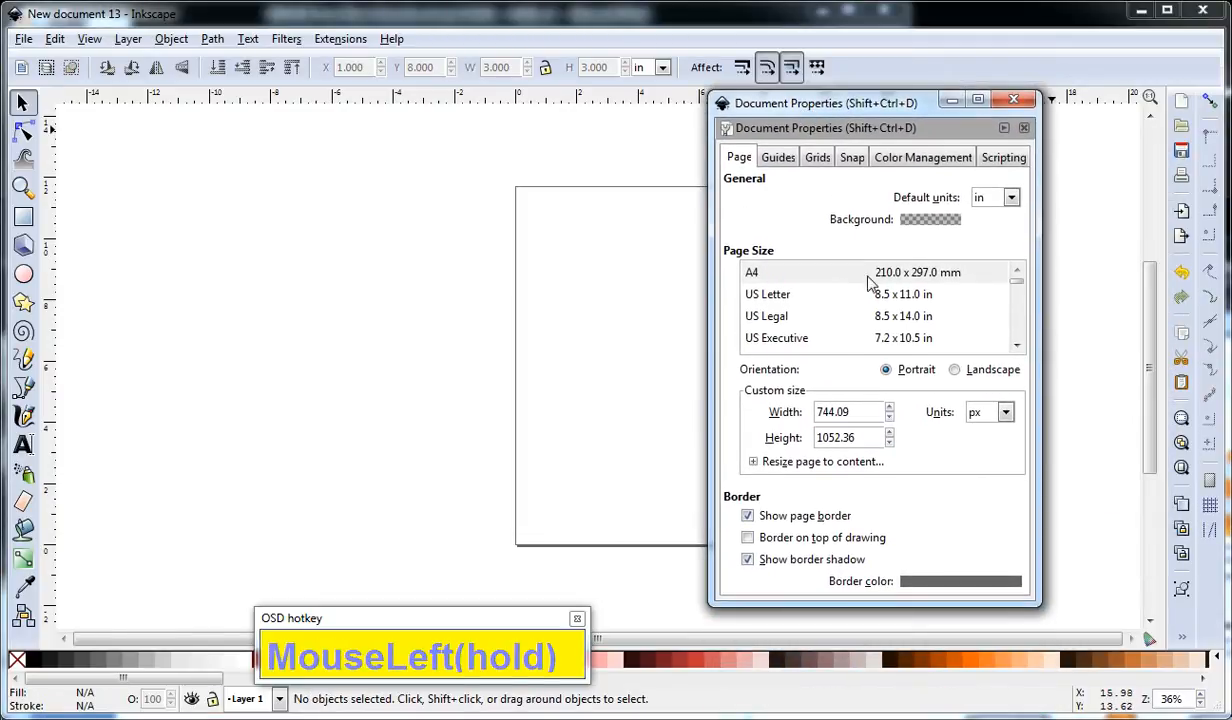
click(1005, 412)
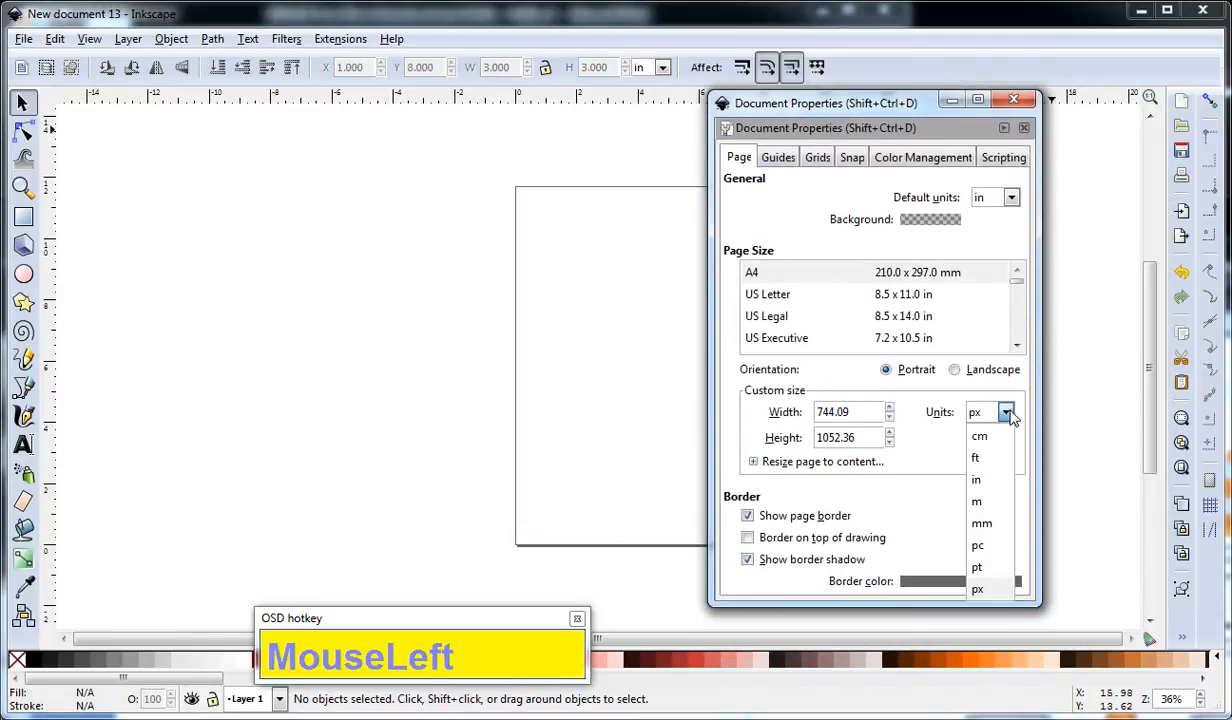
click(1000, 458)
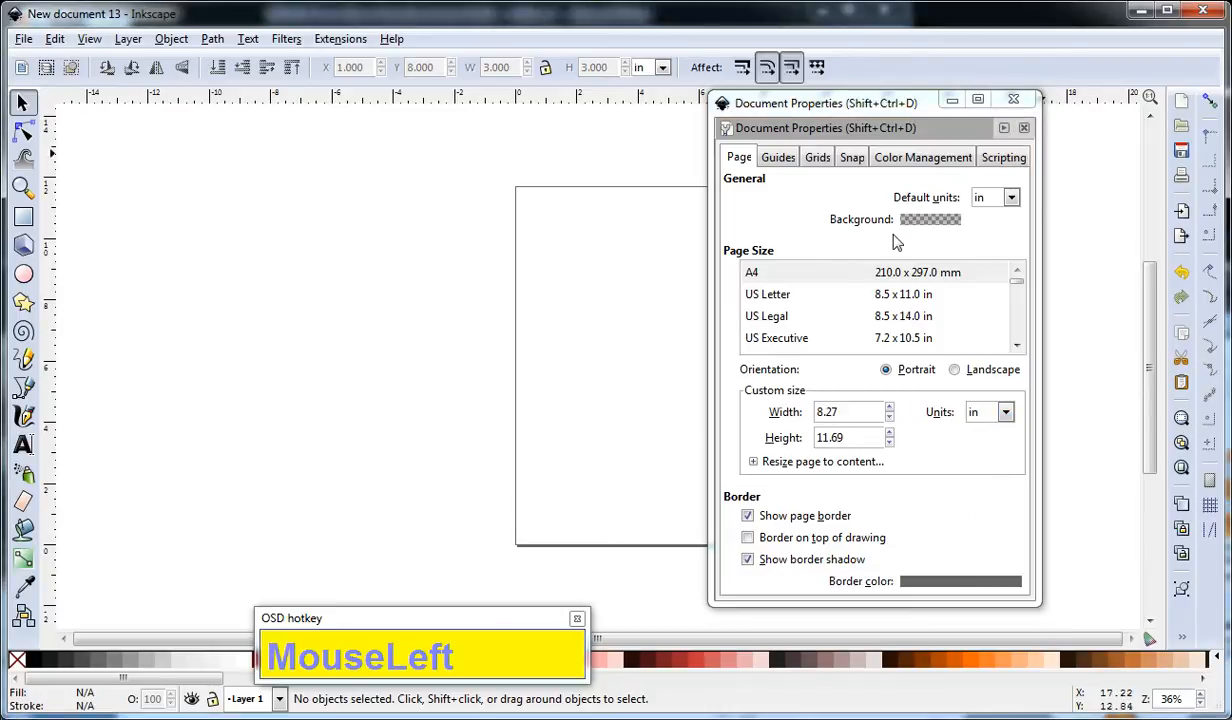
click(1014, 100)
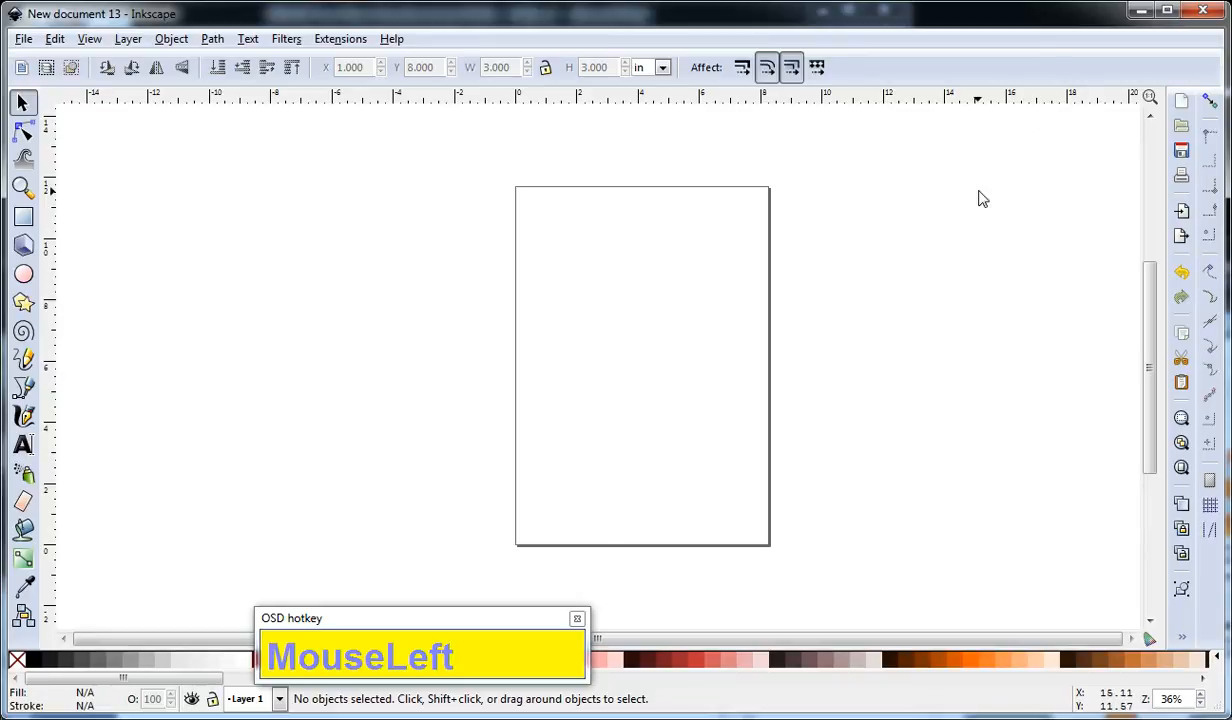
- Switch the document's default units to px and back to inches
ctrl+scroll(598, 232, up, 3)
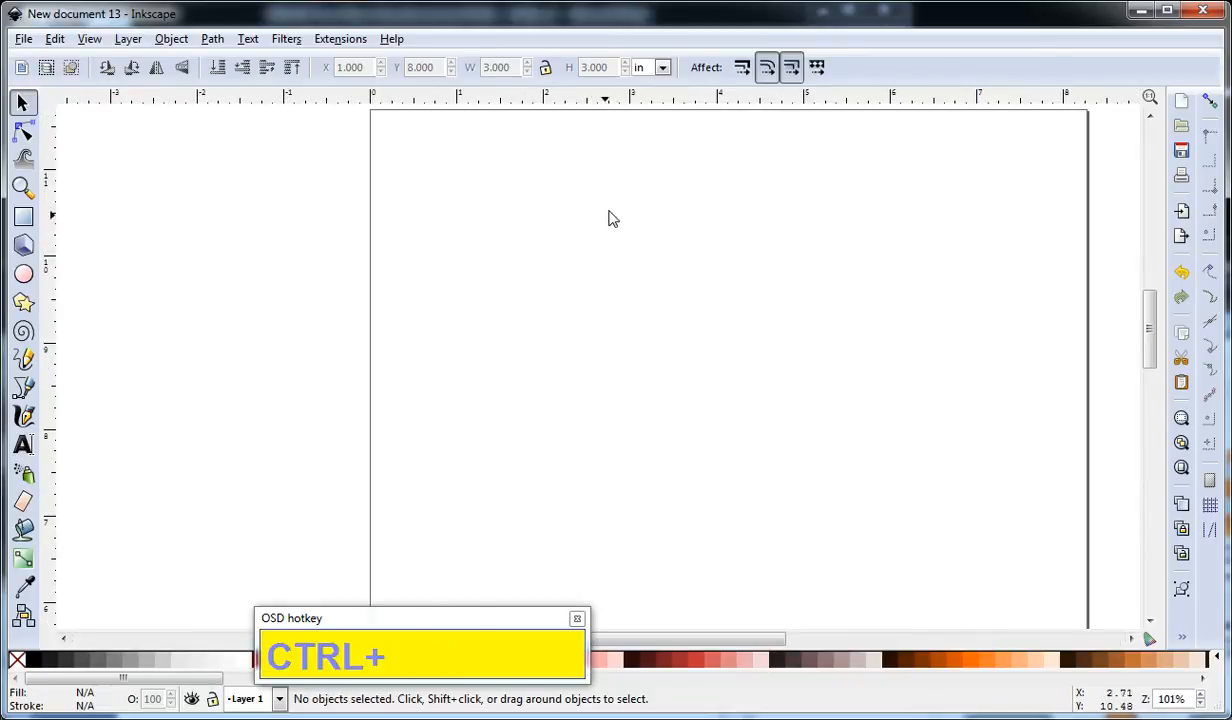
drag(608, 211, 607, 252)
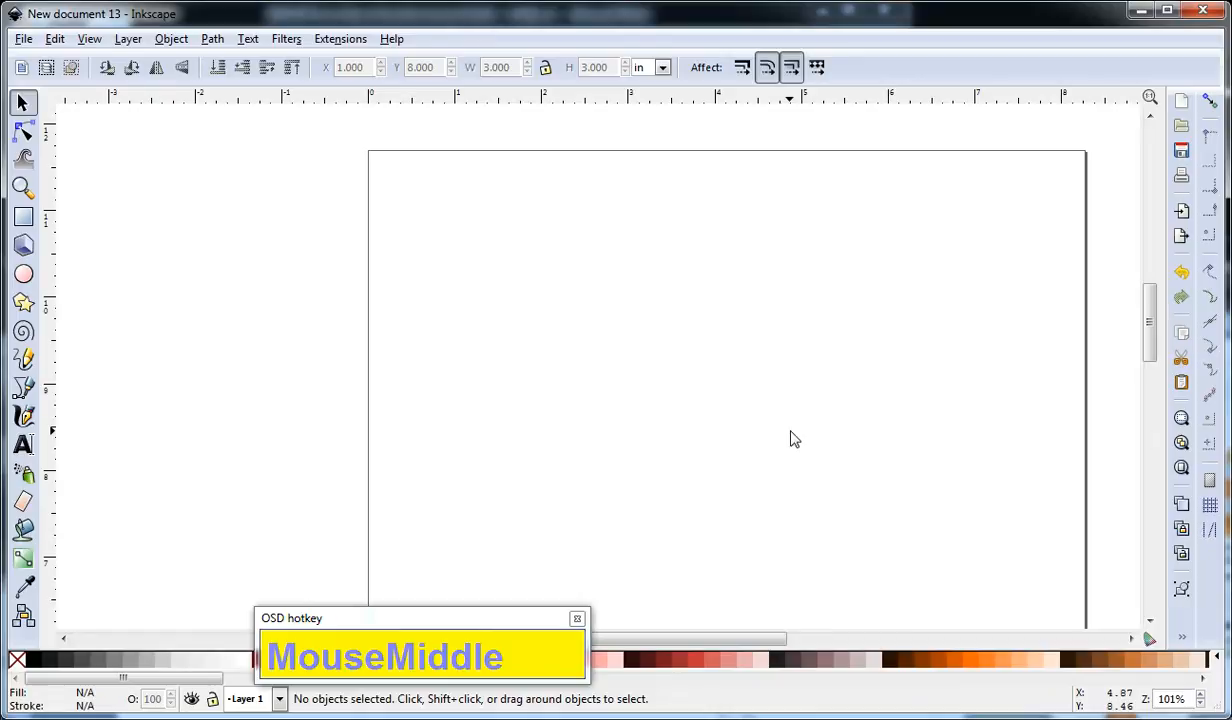
key(ctrl+shift+d)
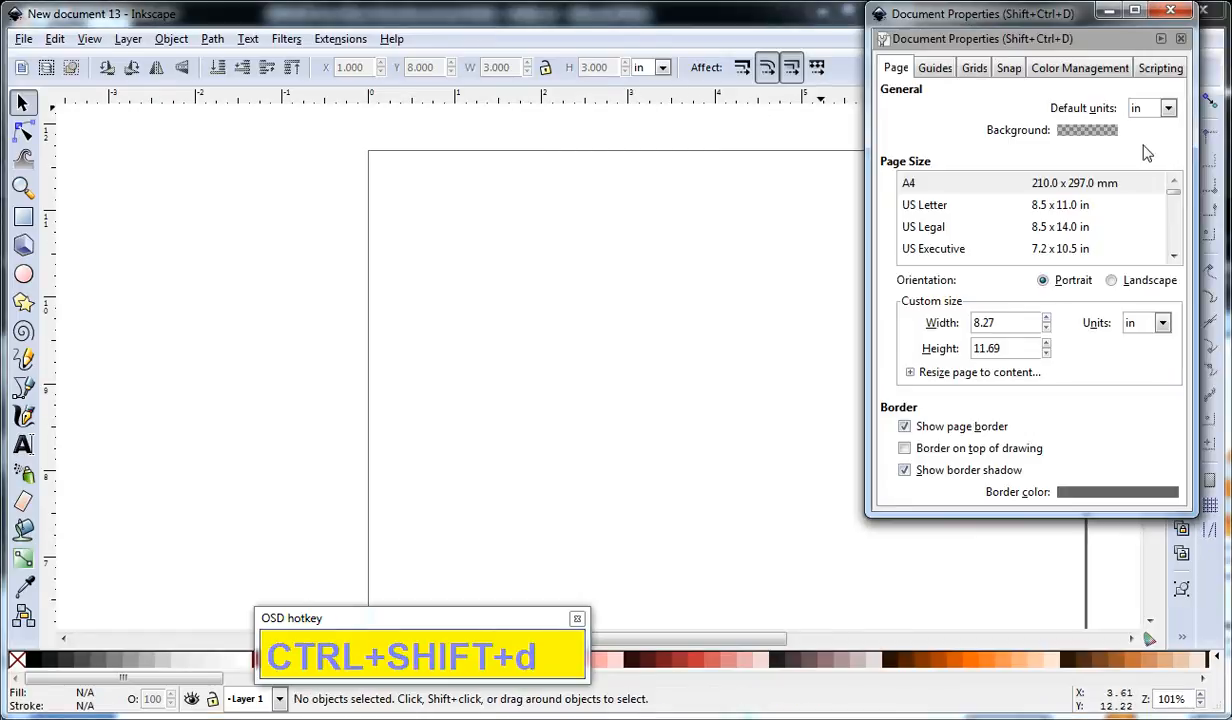
click(1168, 110)
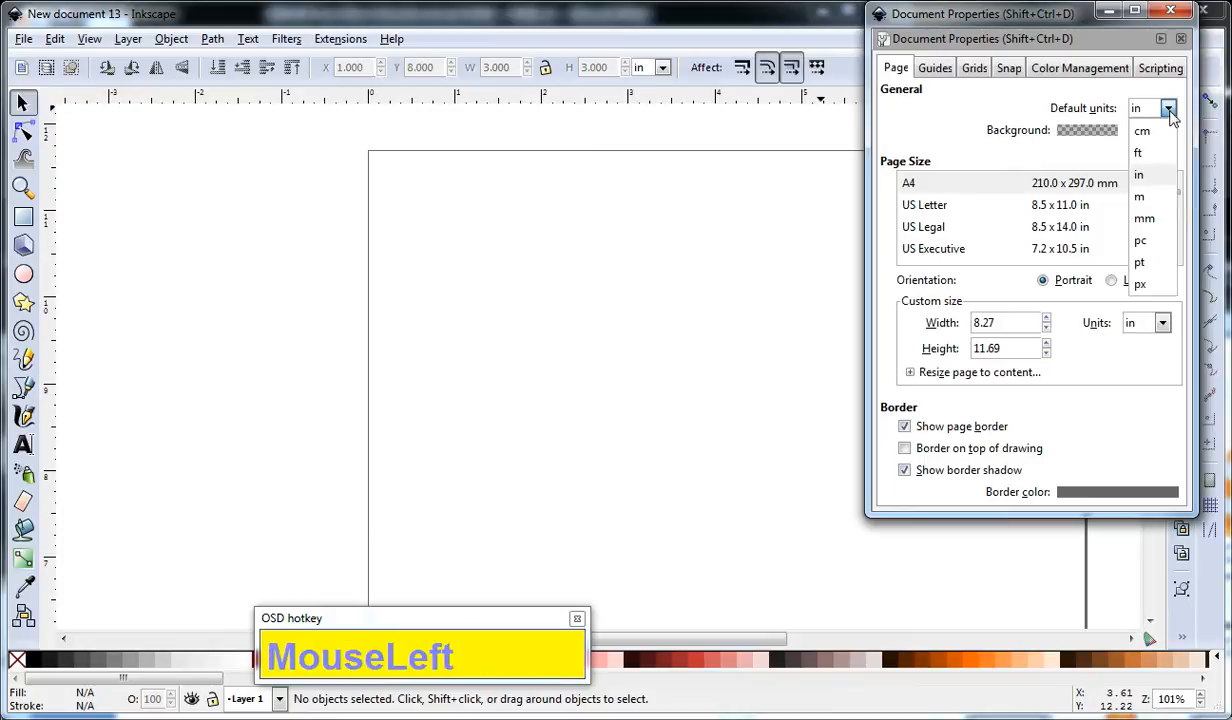
click(1145, 284)
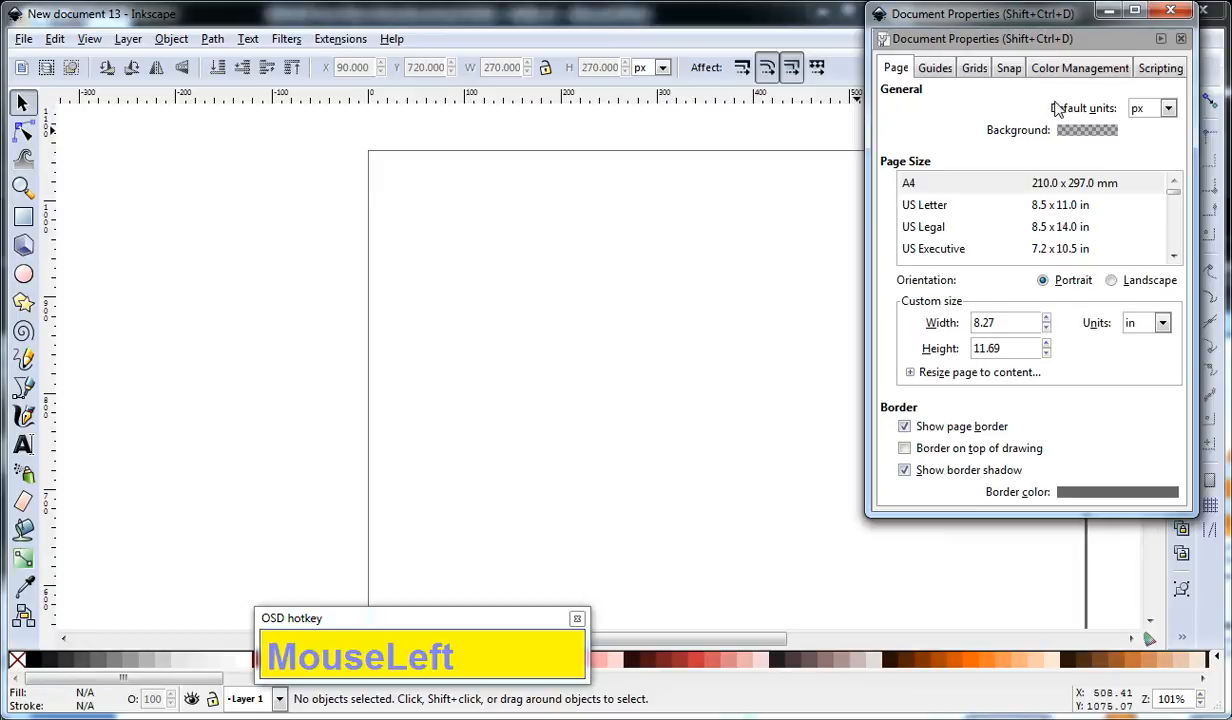
click(1167, 109)
click(1155, 188)
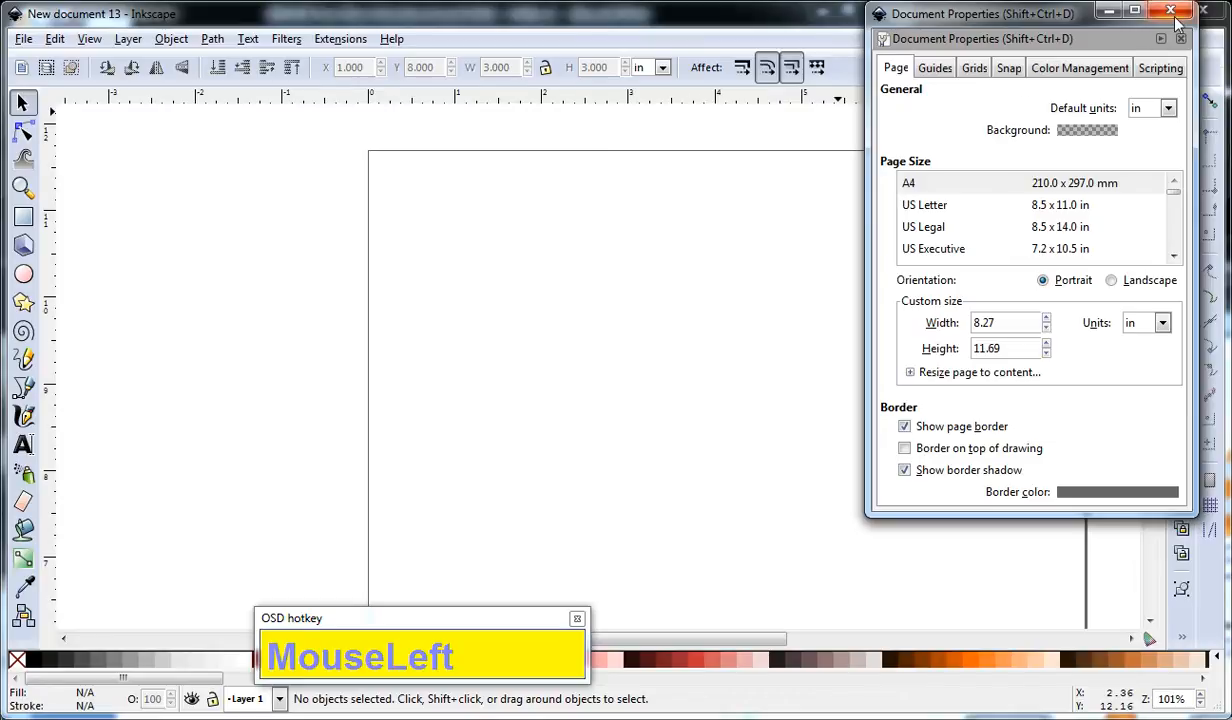
- Review the document's rectangular grid settings, show the grid on the canvas and close the document properties
click(984, 70)
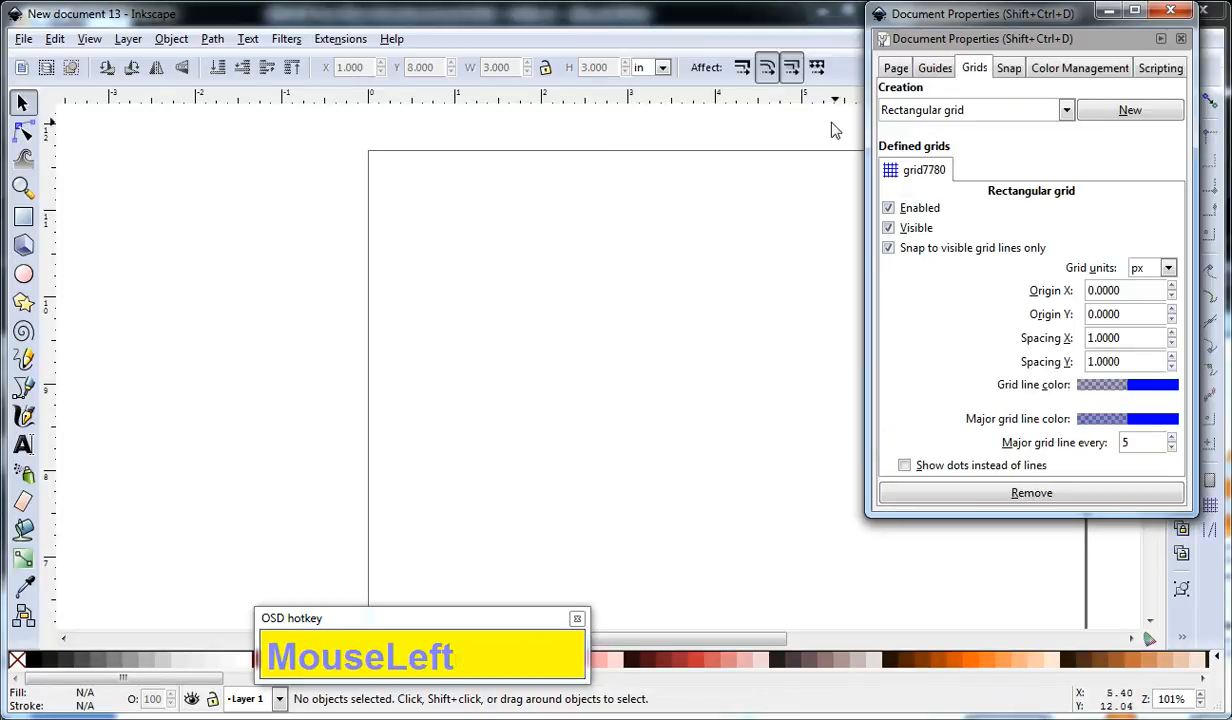
key(shift)
key(shift+3)
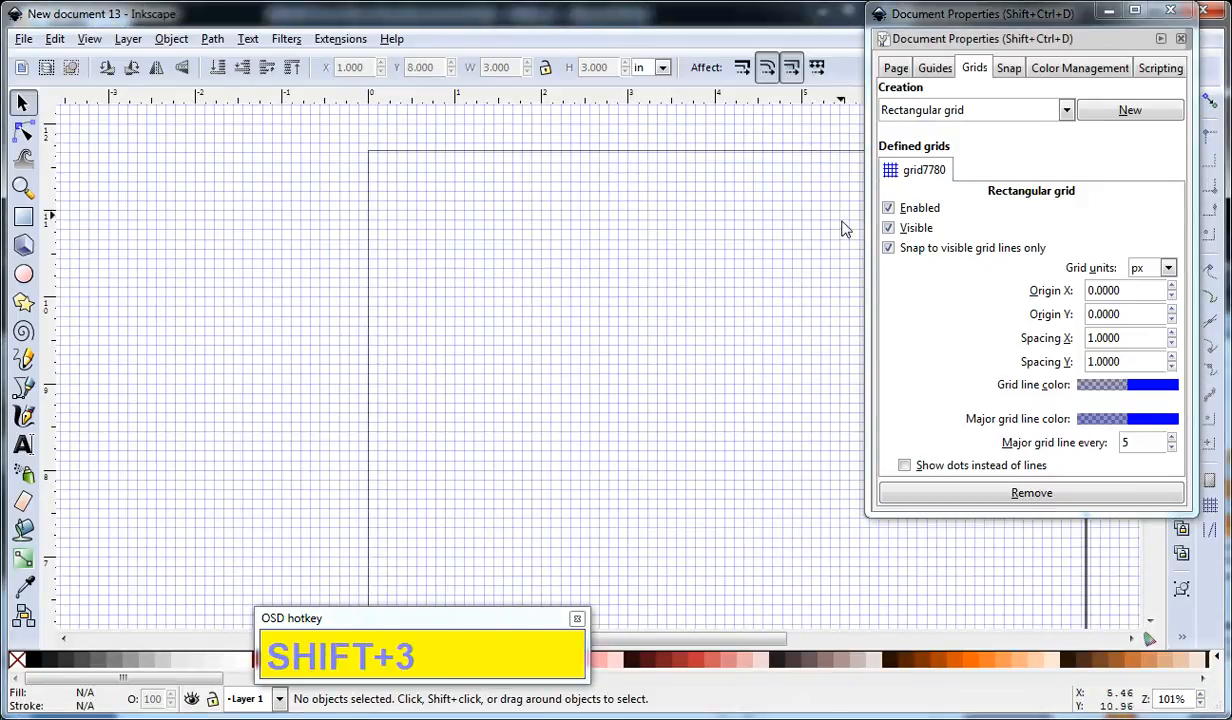
click(1172, 13)
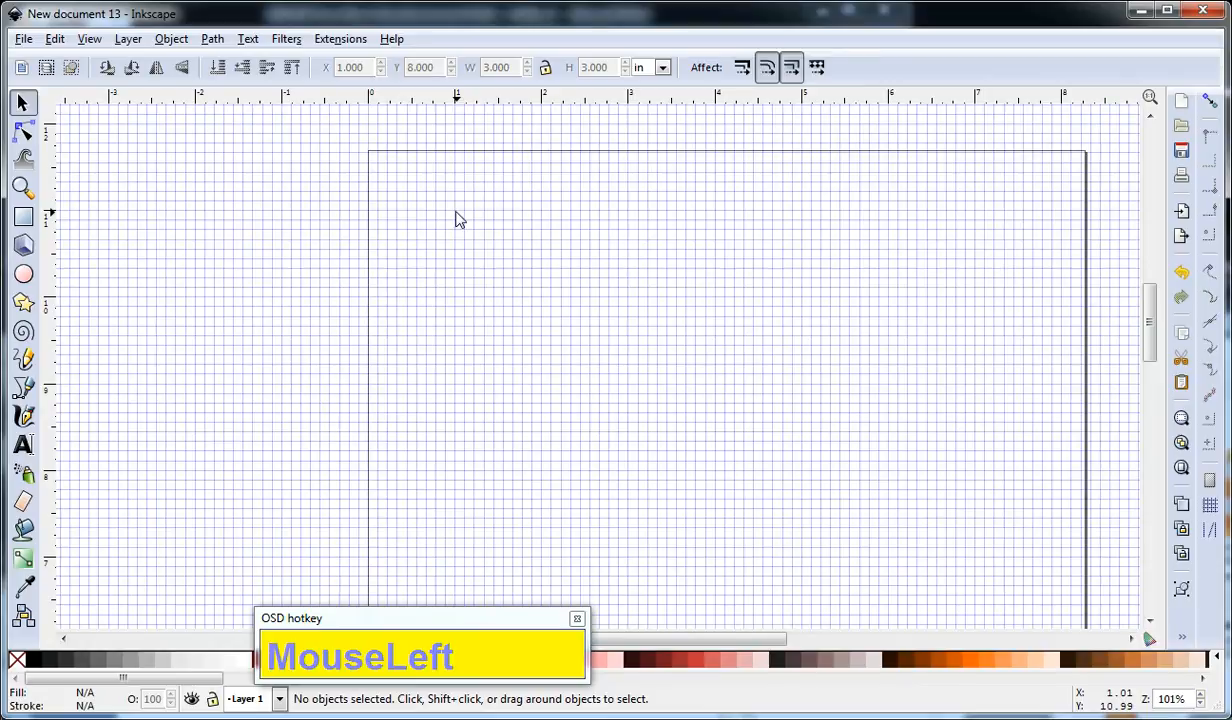
- Activate the Rectangle tool and enable snapping of nodes, paths and handles to the grid
key(r)
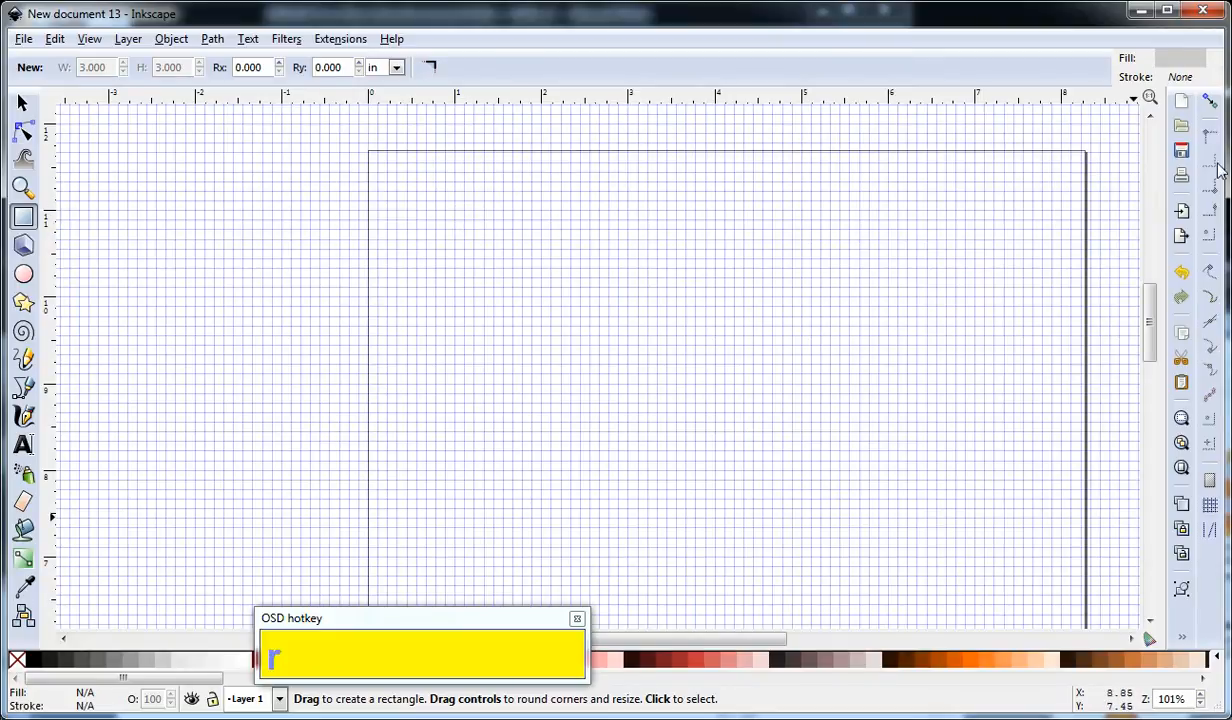
click(1210, 101)
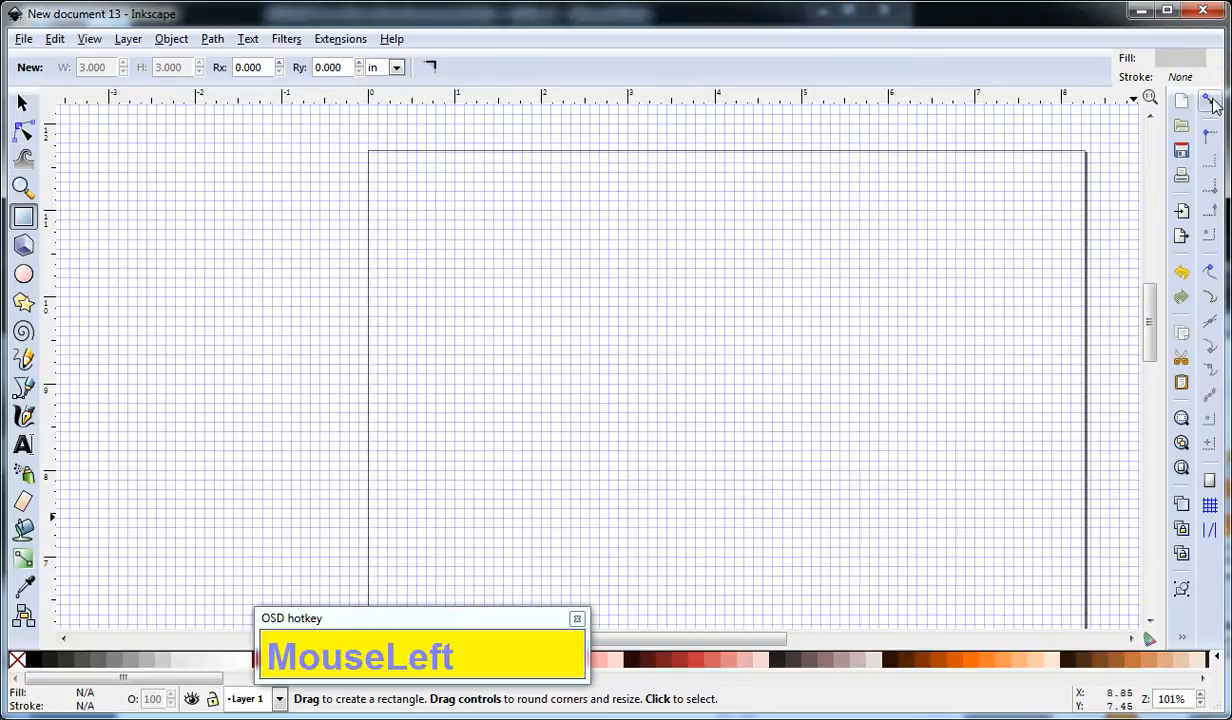
click(1210, 506)
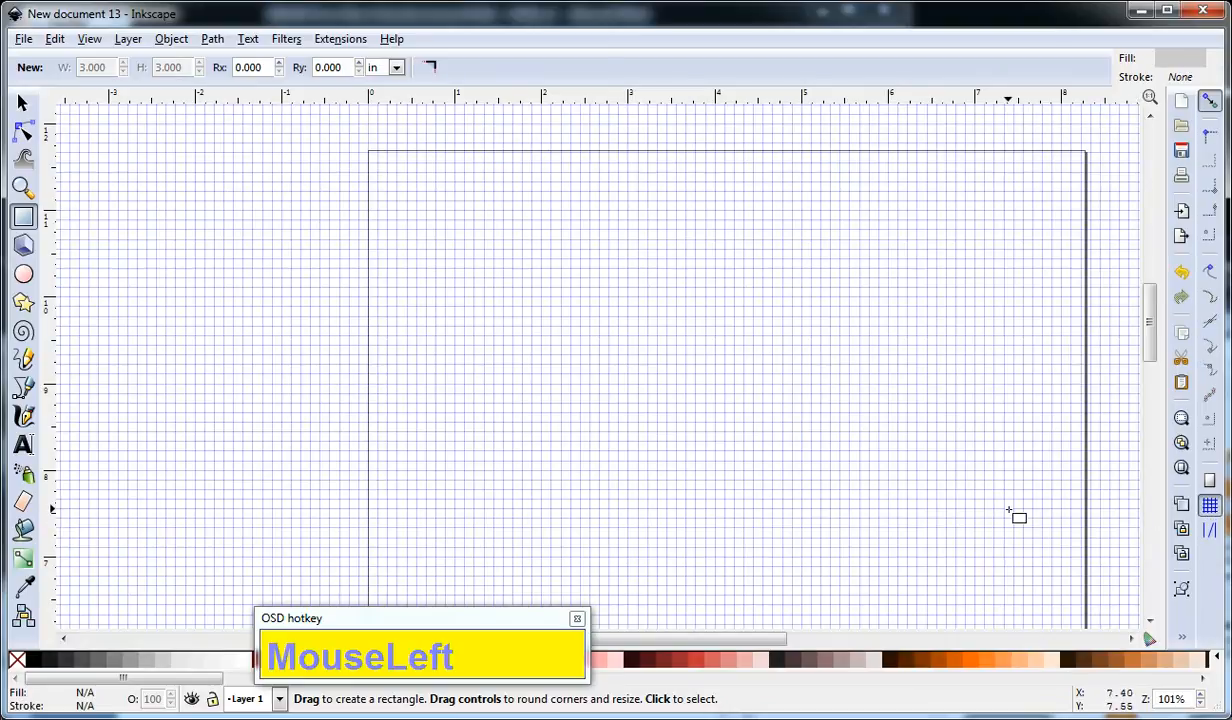
click(1210, 273)
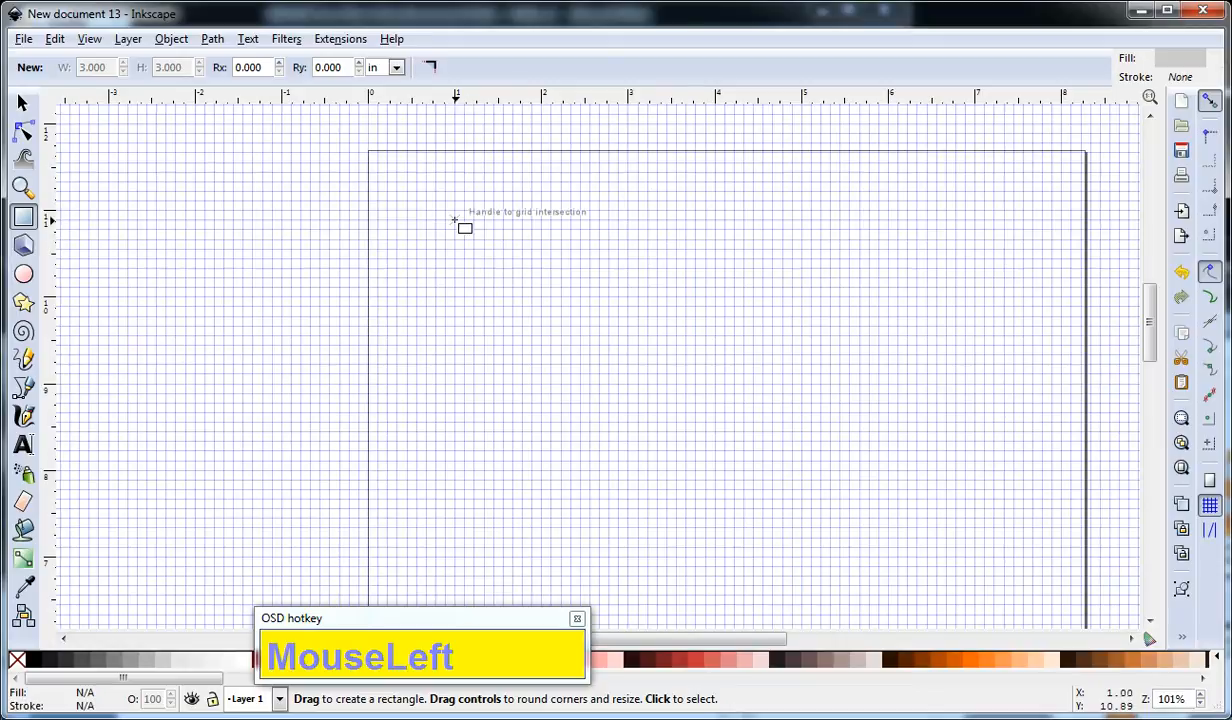
- Draw a 3 by 3 inch square snapped to the grid, starting 1 inch in from the page's left edge at height 11, and deselect it
ctrl+scroll(454, 242, up, 1)
scroll(569, 261, right, 1)
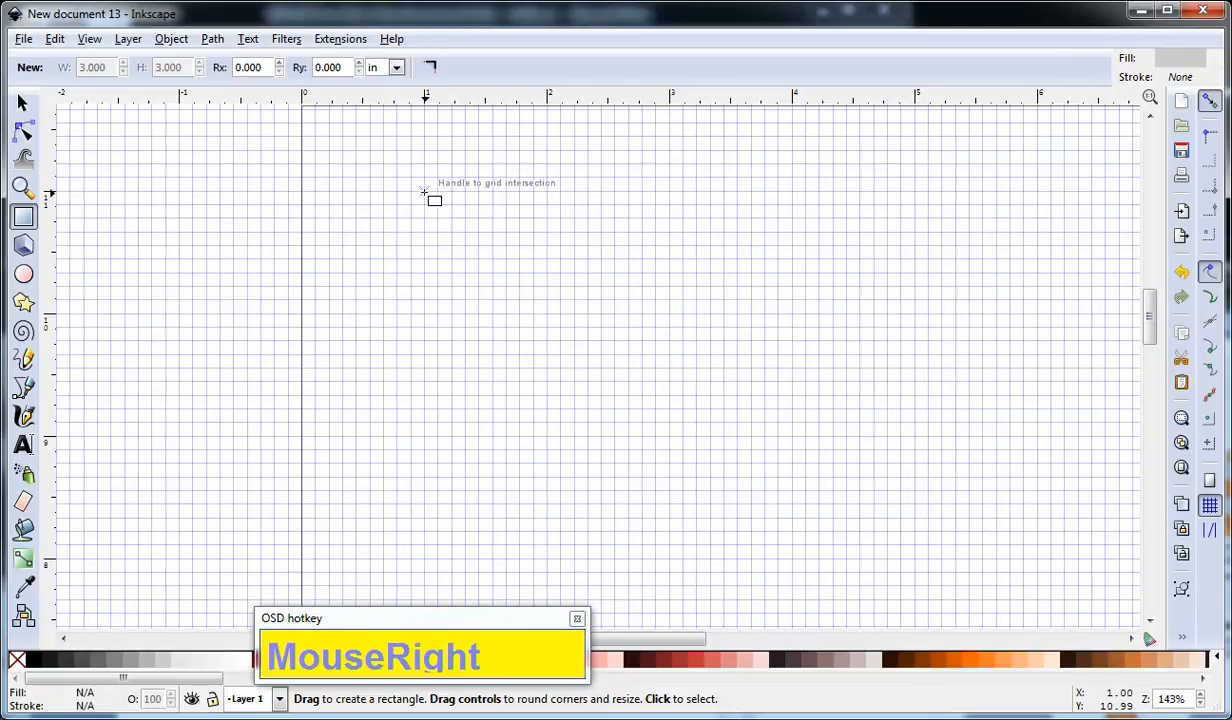
mouse_move(424, 191)
mouse_down()
mouse_move(789, 467)
mouse_move(797, 566)
mouse_up()
ctrl+scroll(875, 432, down, 1)
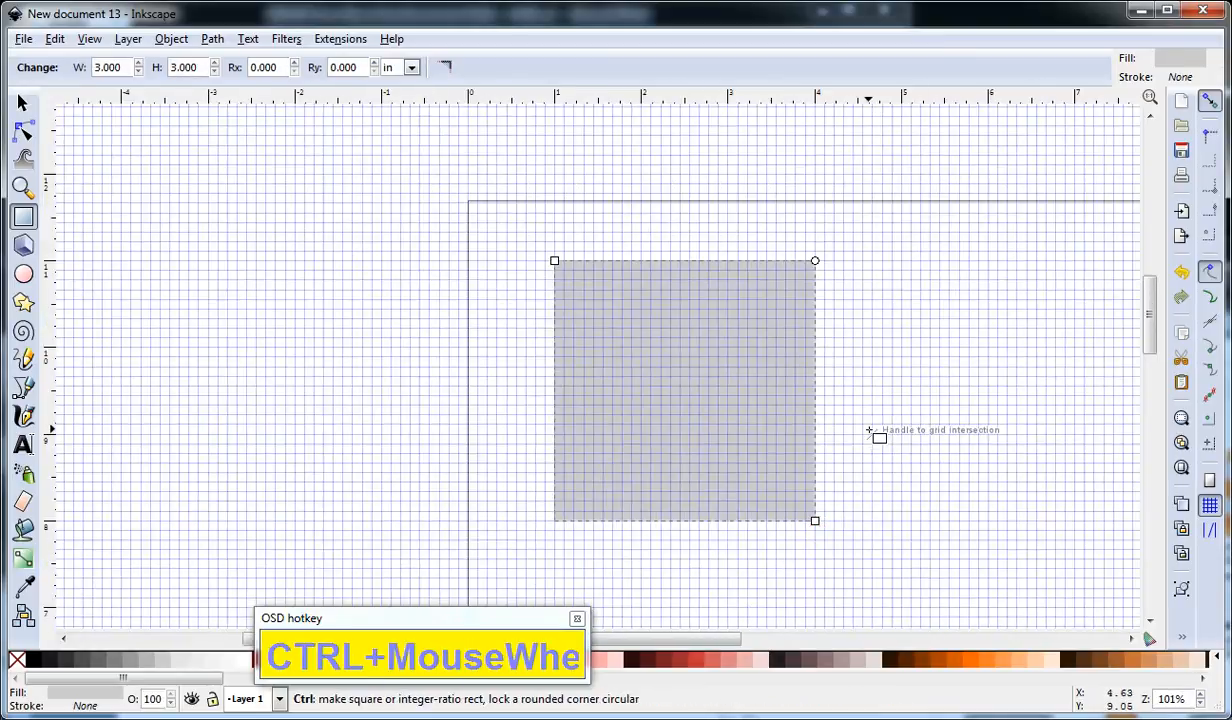
drag(880, 352, 874, 347)
scroll(863, 377, up, 1)
drag(882, 395, 863, 342)
key(space)
click(897, 374)
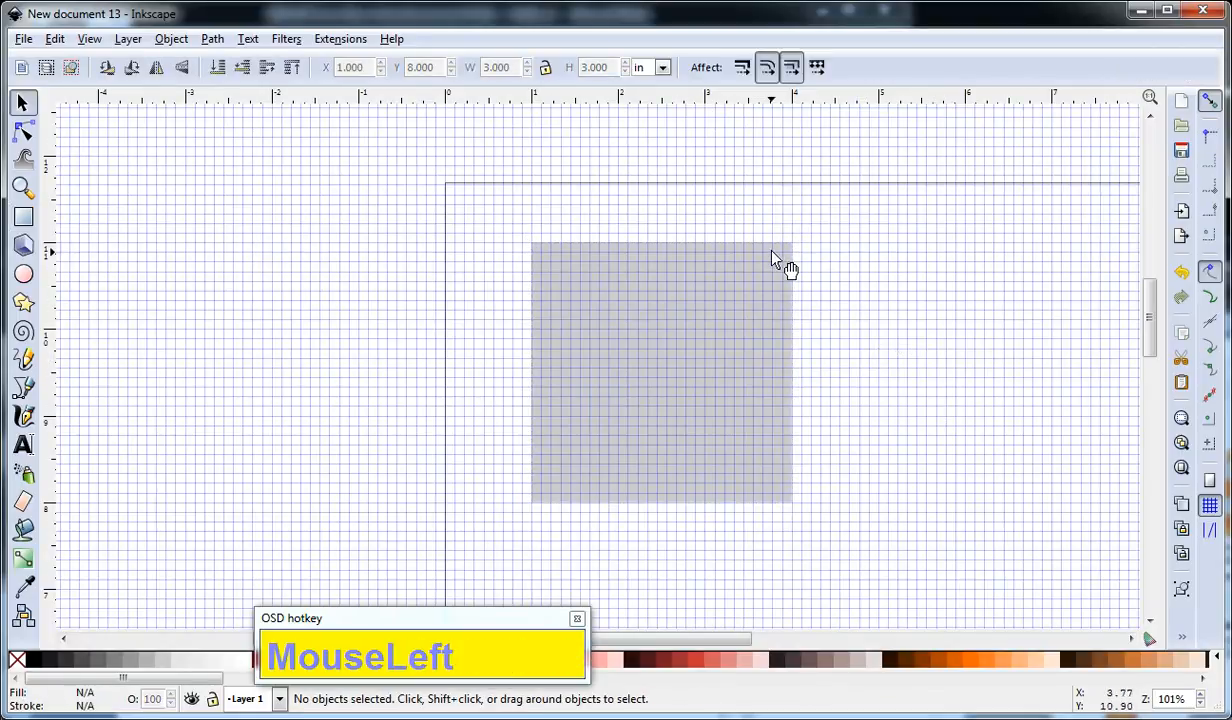
- Give the square a flat black stroke 5 px wide and check the available dash patterns, keeping the solid line
click(695, 353)
key(ctrl+shift)
key(ctrl+shift+f)
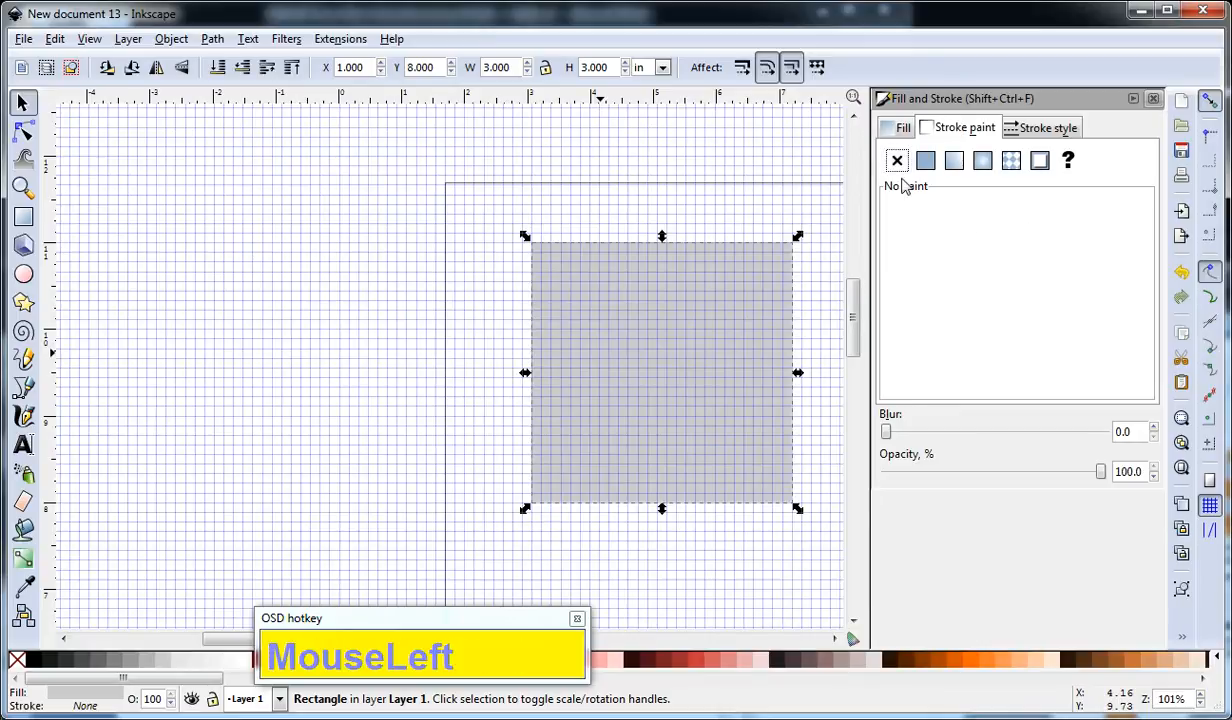
click(926, 162)
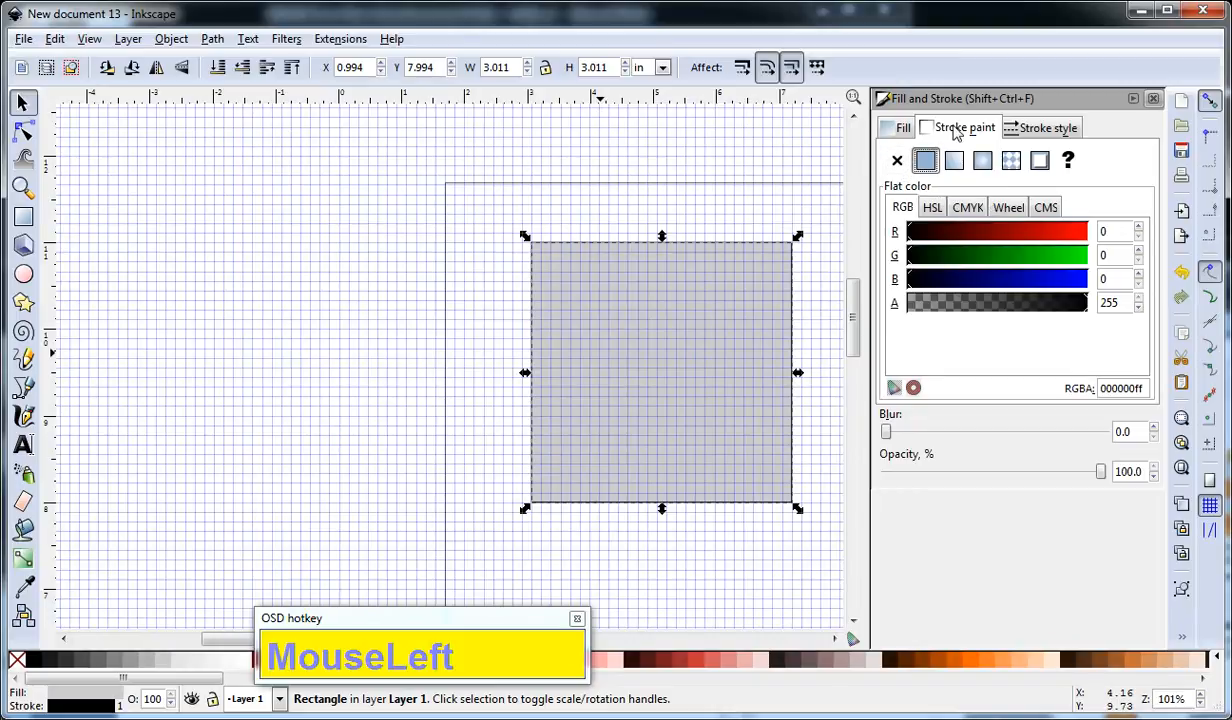
click(1040, 129)
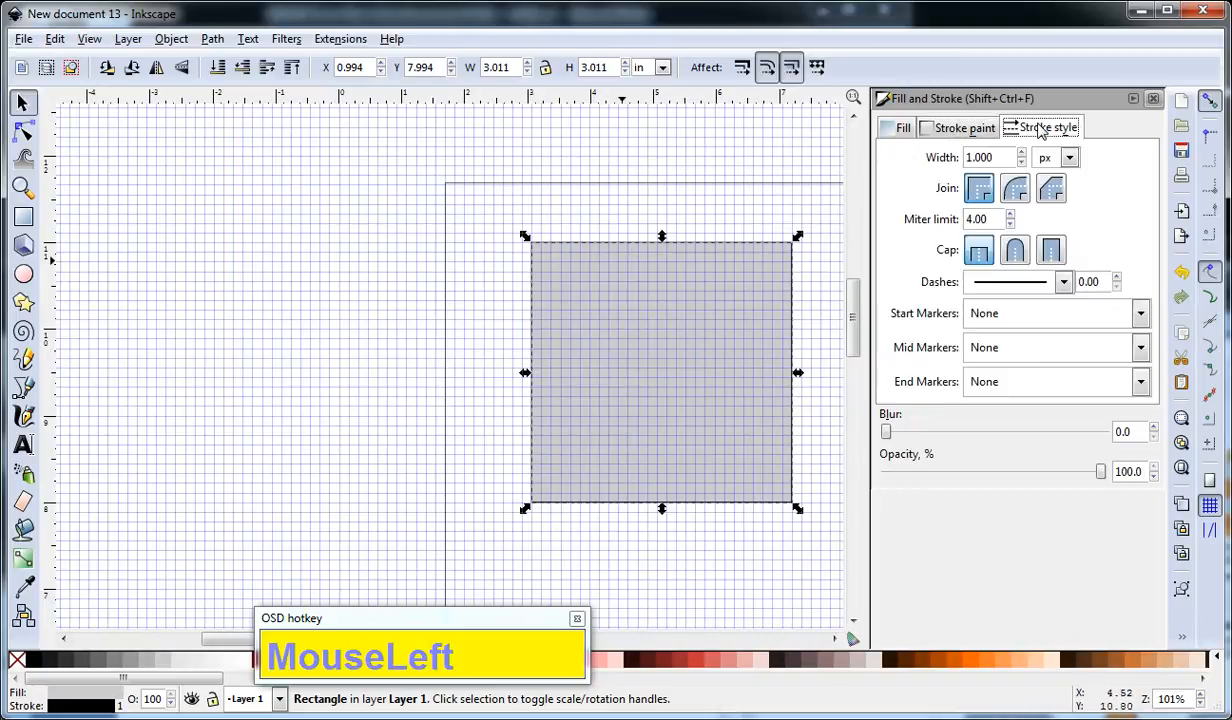
drag(1011, 157, 898, 167)
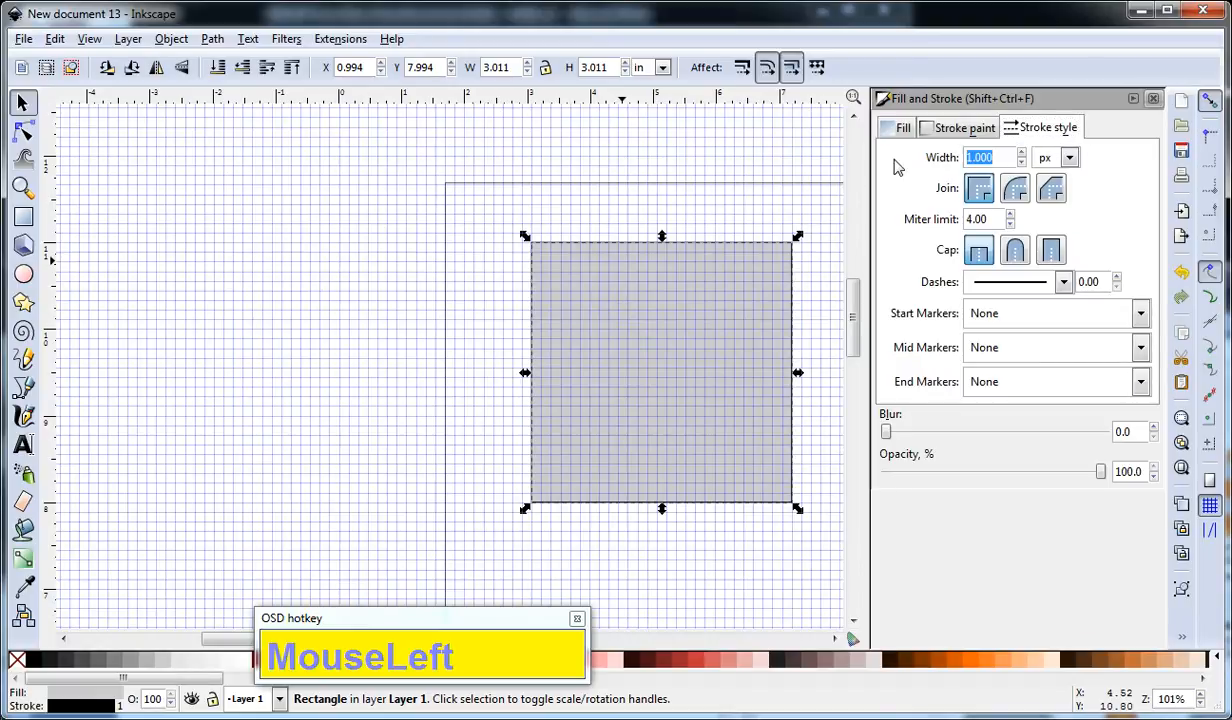
text(5)
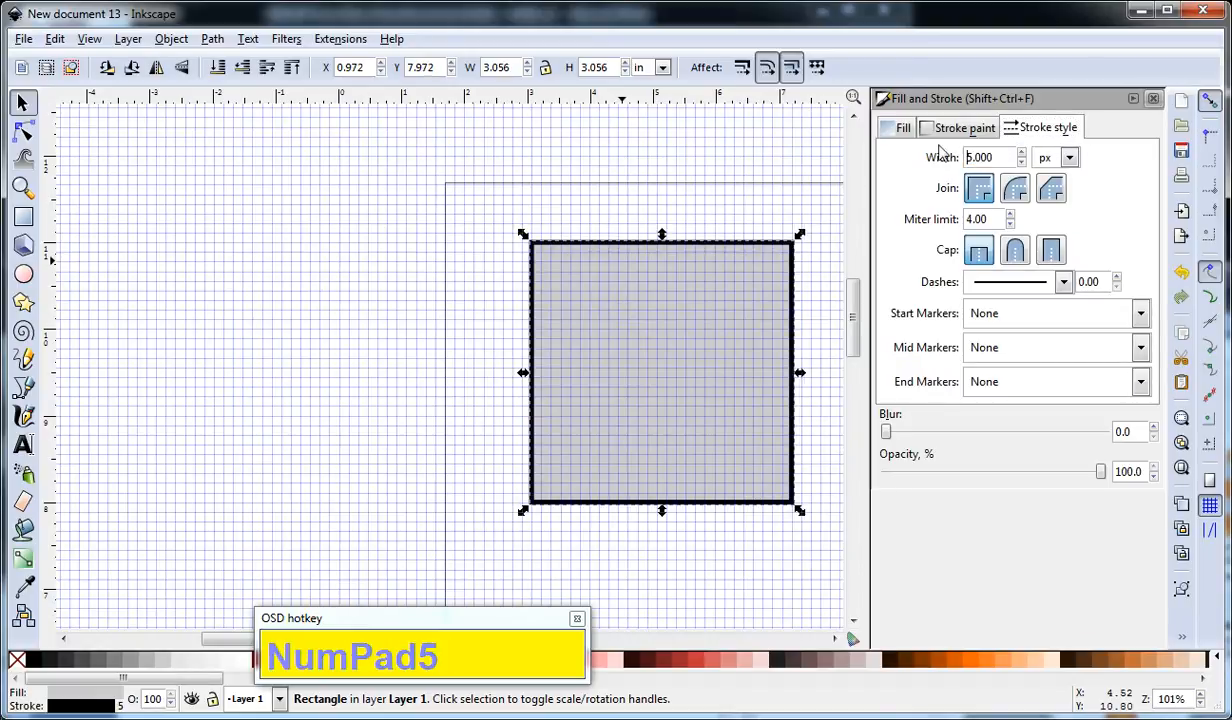
click(1062, 283)
click(1052, 289)
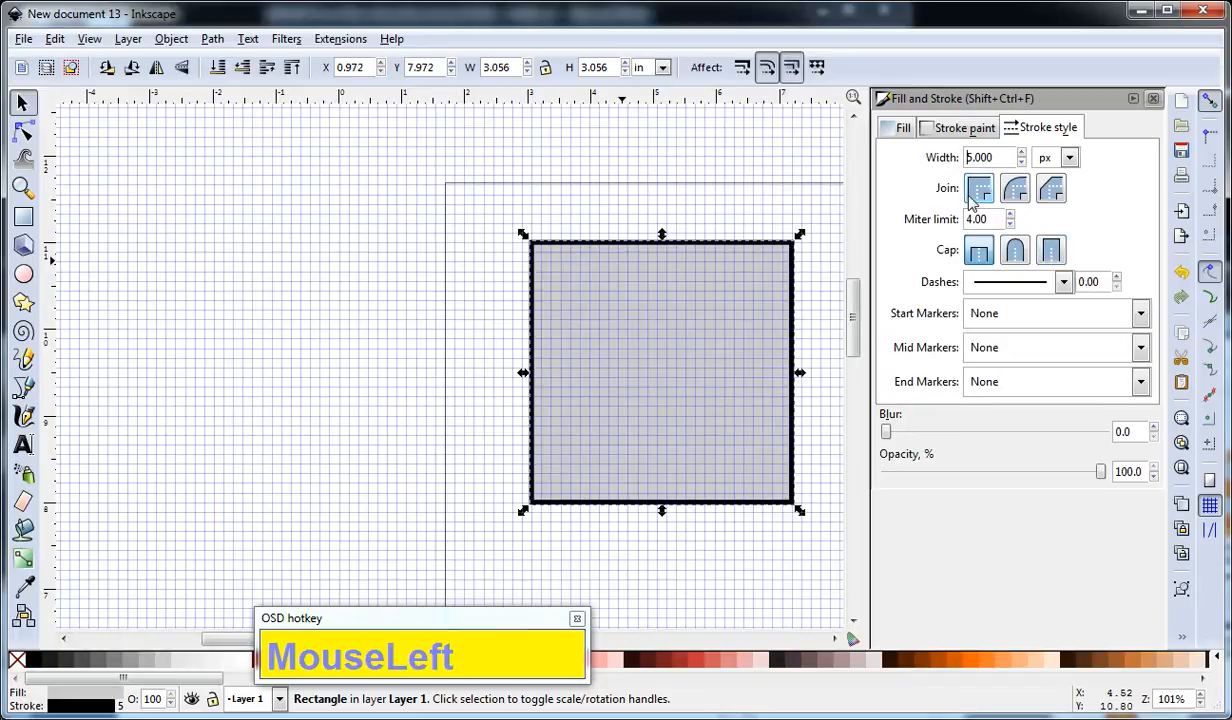
- Remove the square's stroke and change its fill to the darker grey b3b3b3
click(948, 129)
click(897, 160)
click(903, 128)
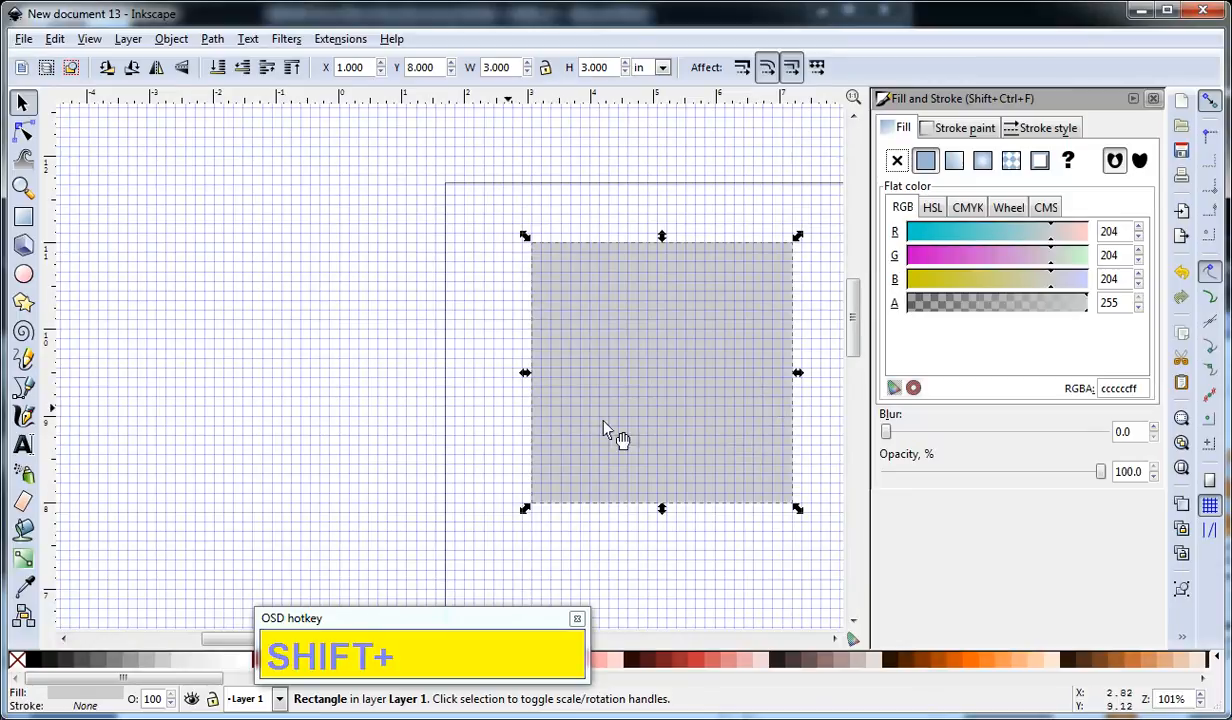
click(642, 364)
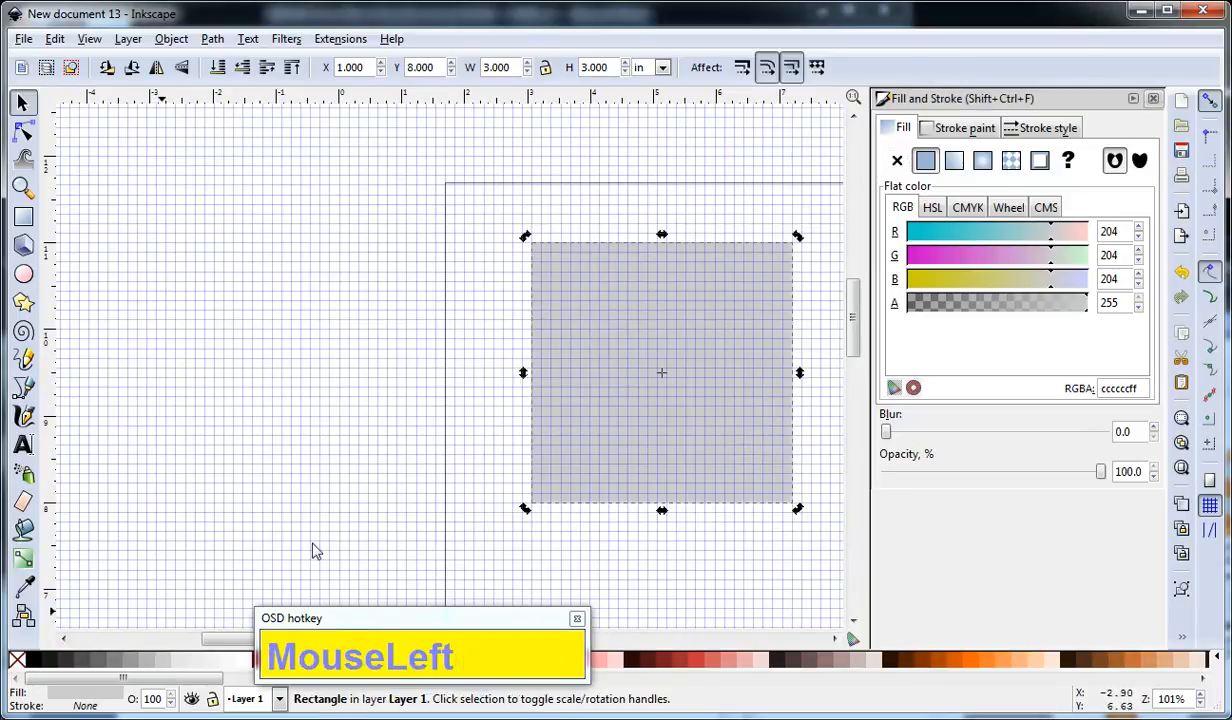
click(148, 662)
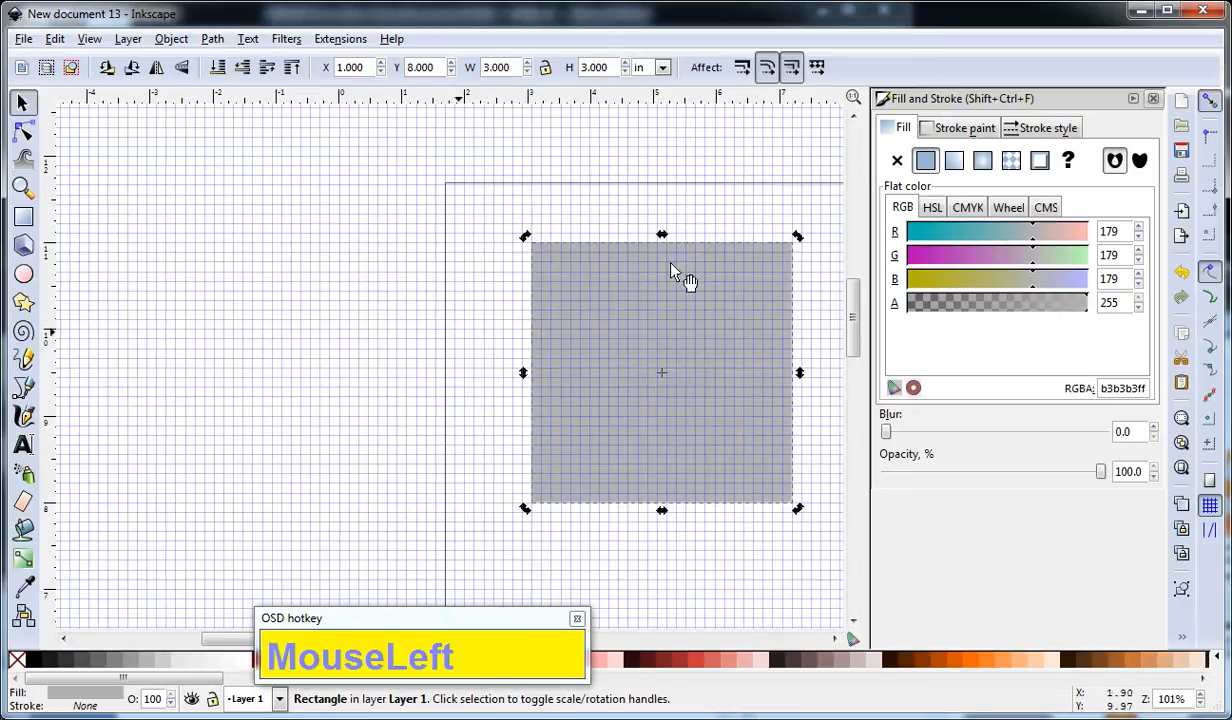
- Try a flat orange (ff6600) stroke on the square, remove the stroke and deselect the square
click(966, 128)
click(930, 167)
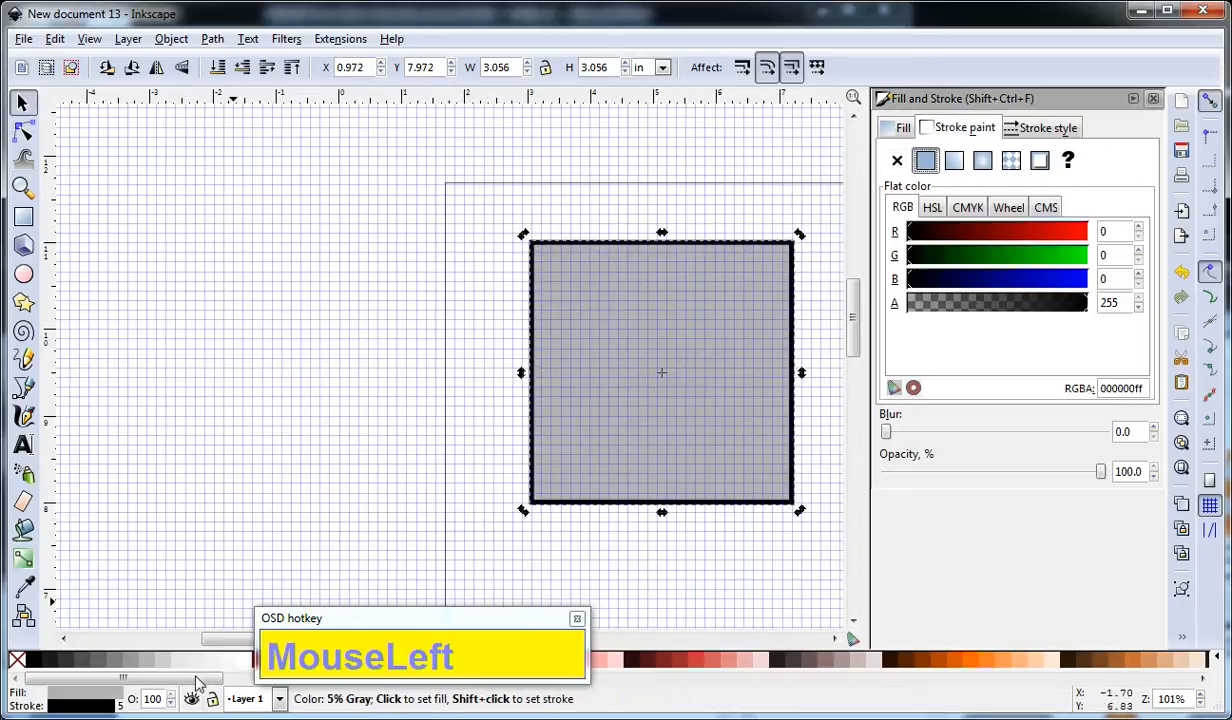
shift+click(972, 665)
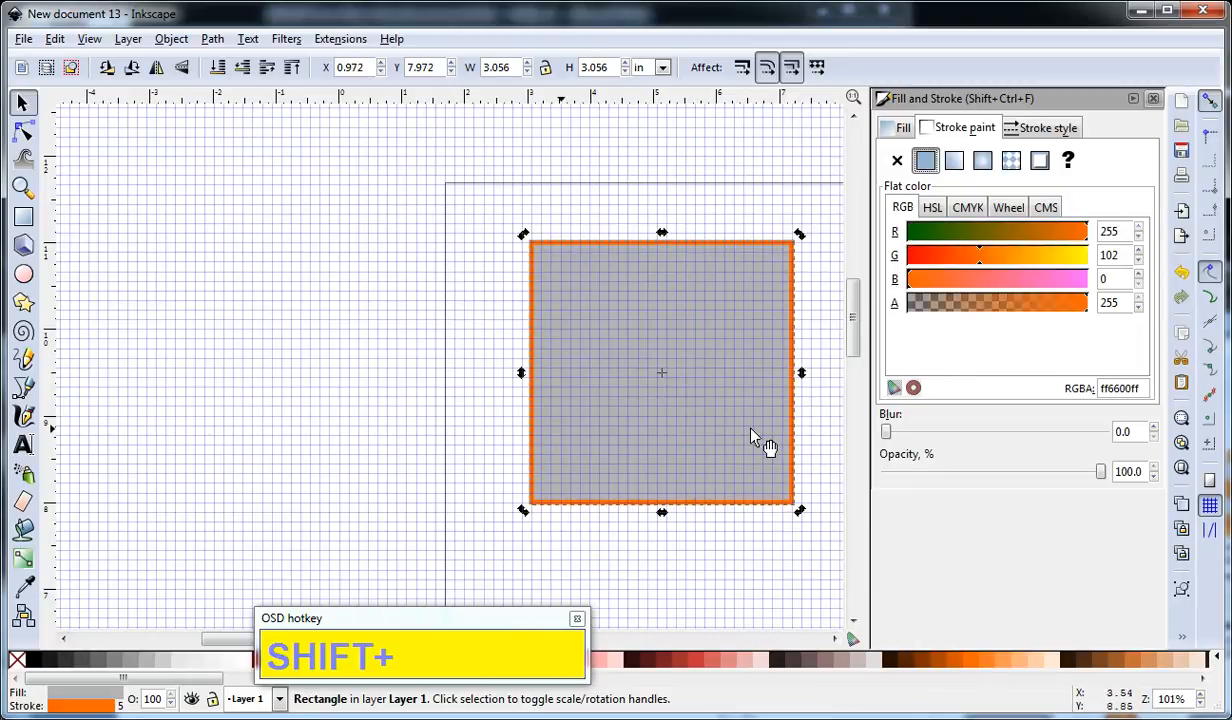
click(897, 161)
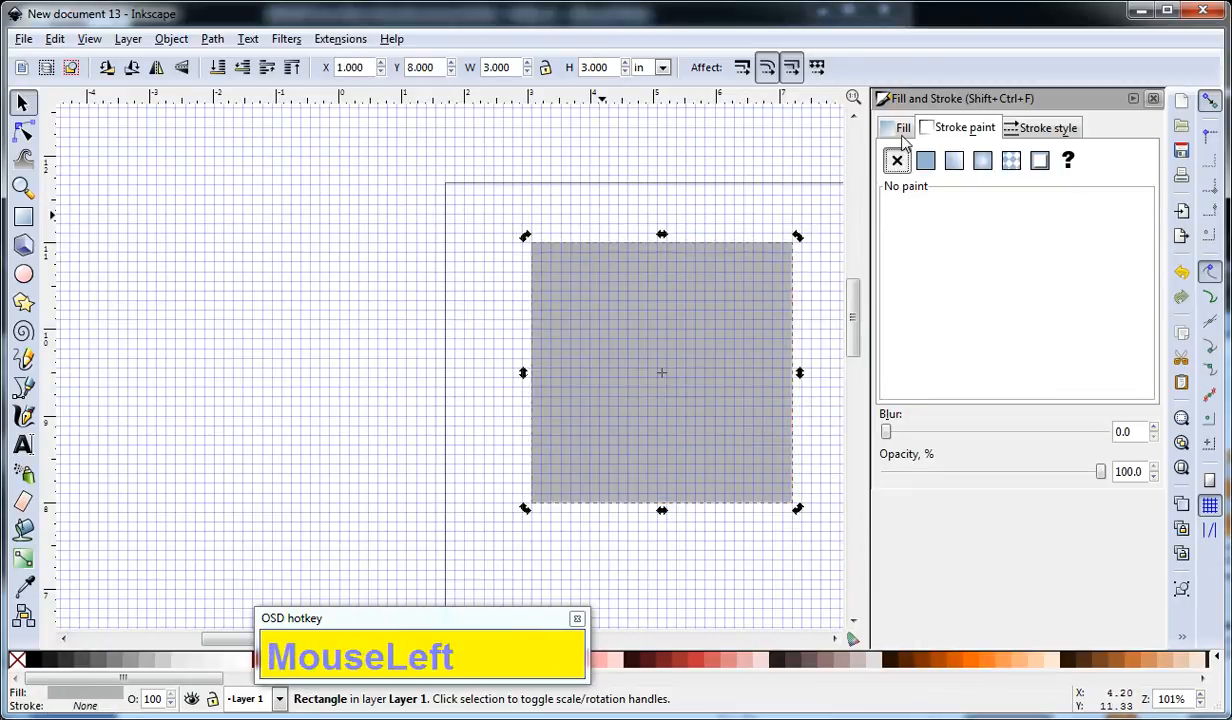
click(740, 198)
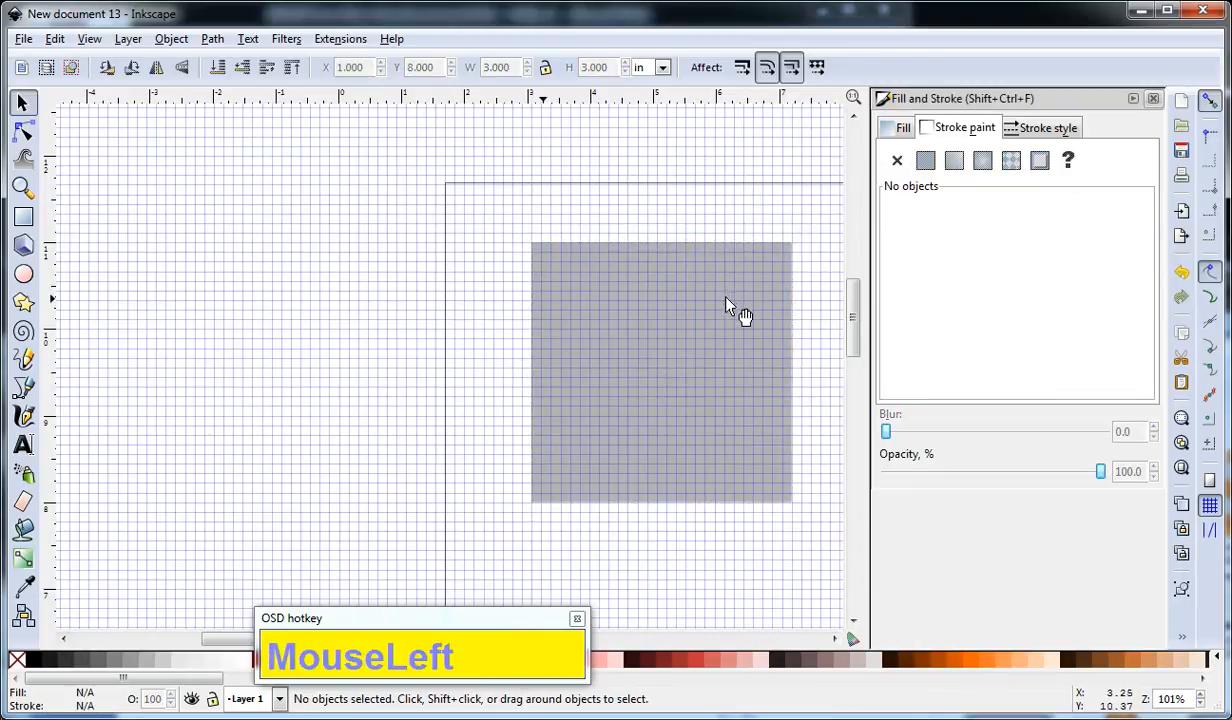
- Lock the grey square through its object properties, then test on the canvas whether it can still be selected
ctrl+scroll(755, 252, down, 1)
ctrl+scroll(755, 252, up, 1)
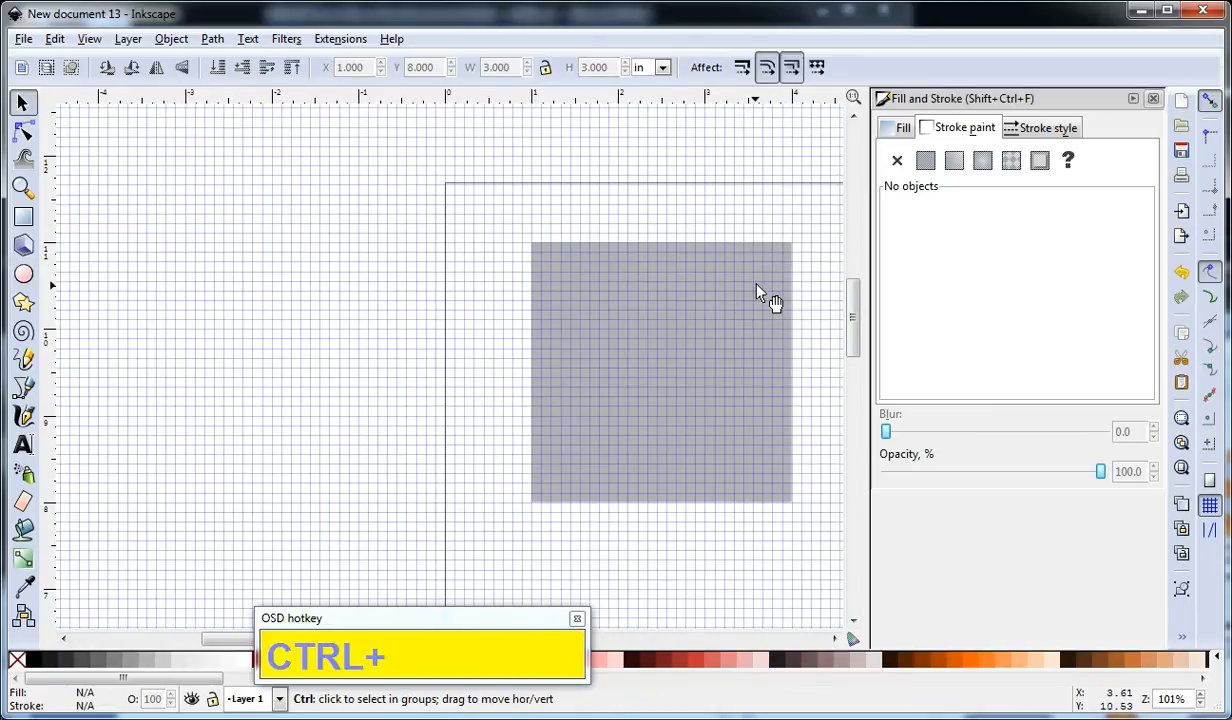
click(705, 340)
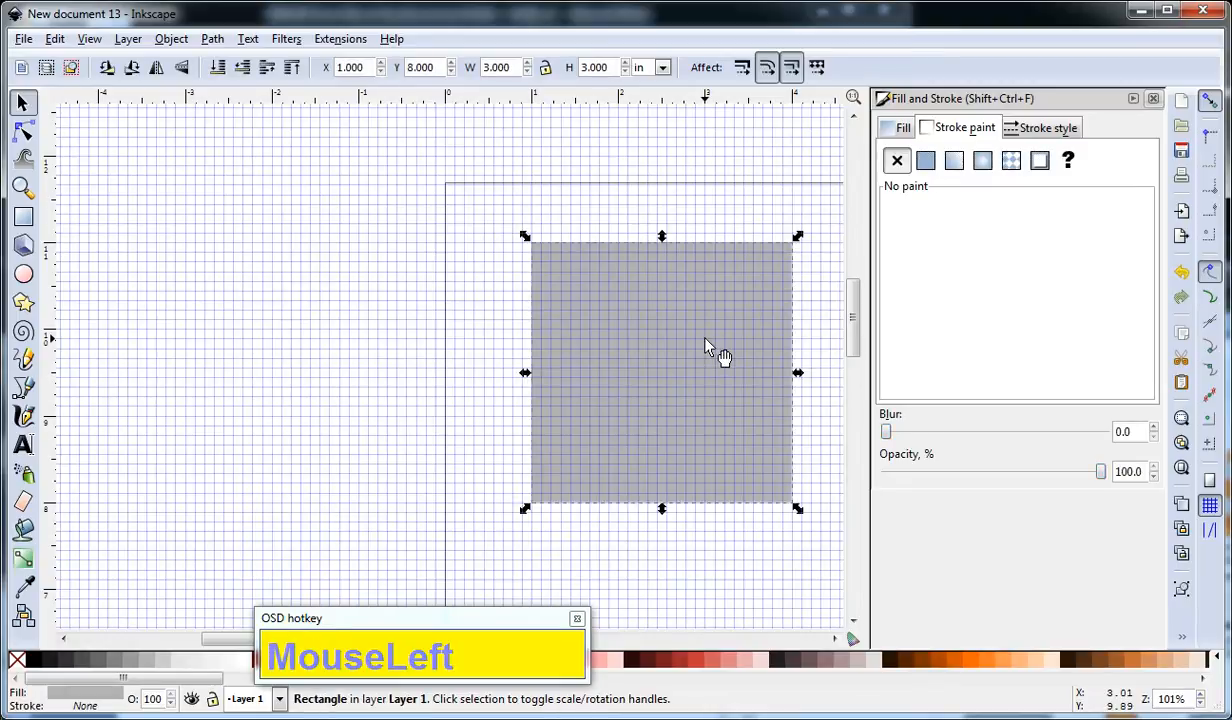
click(712, 215)
click(698, 333)
key(ctrl+shift)
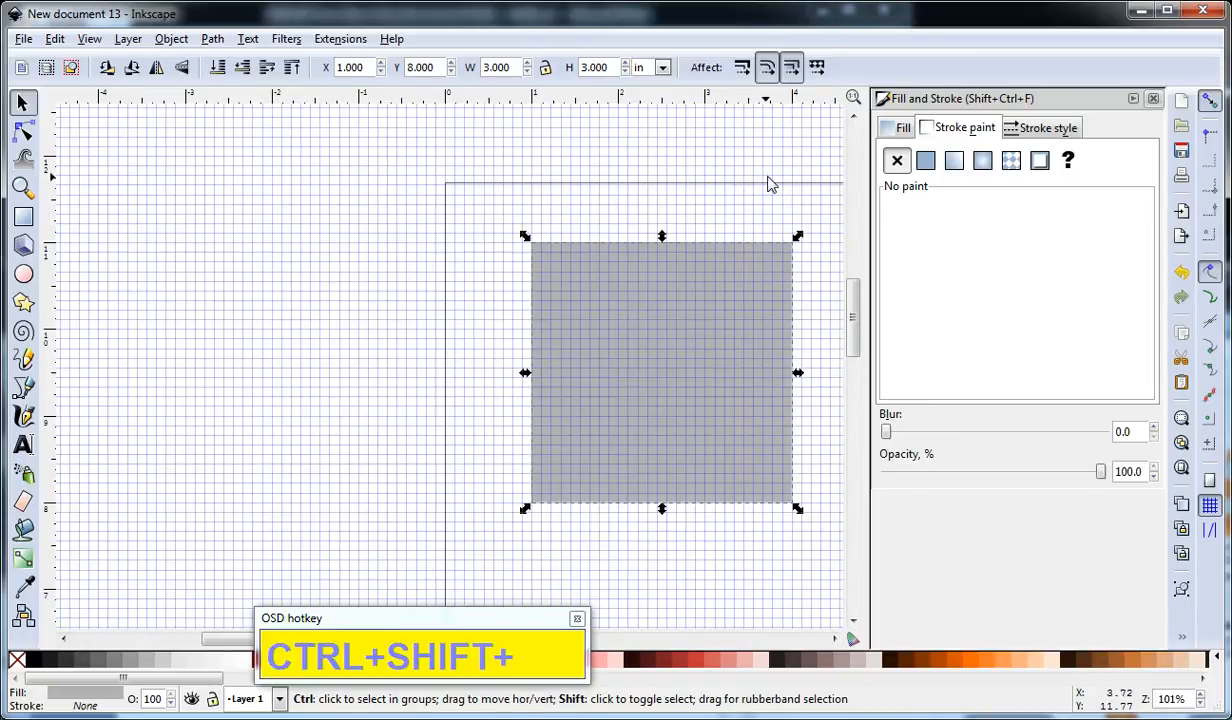
key(ctrl+shift+o)
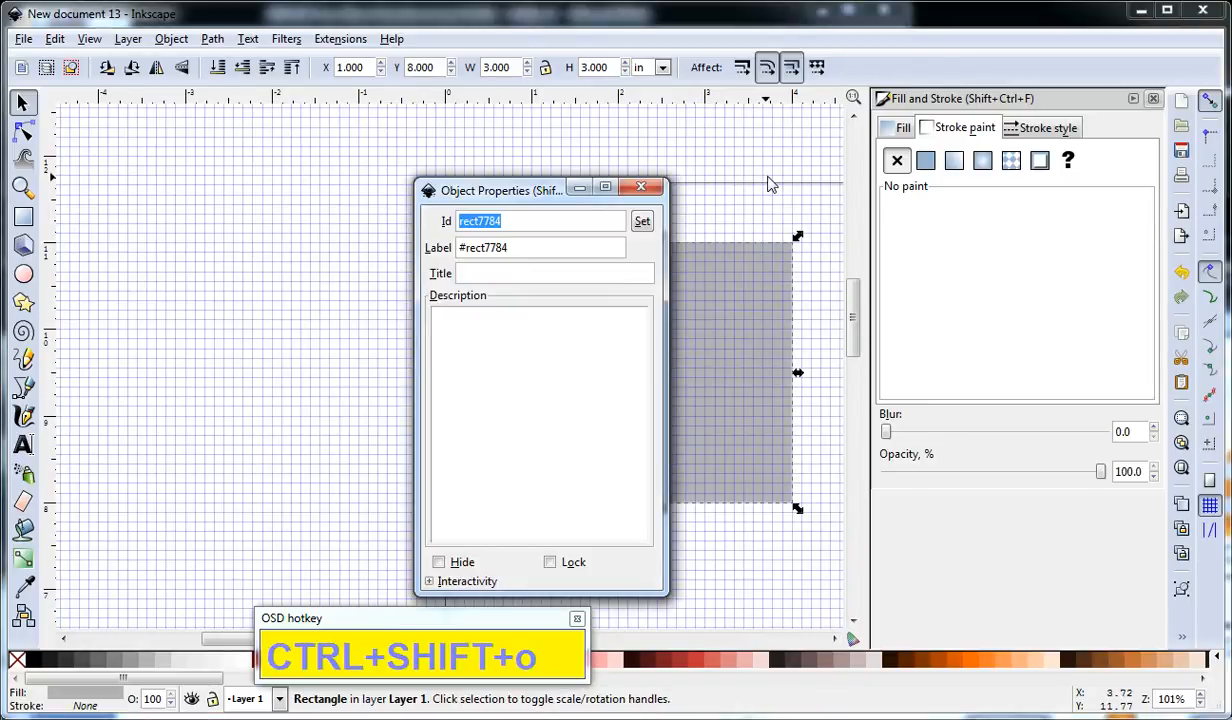
click(565, 566)
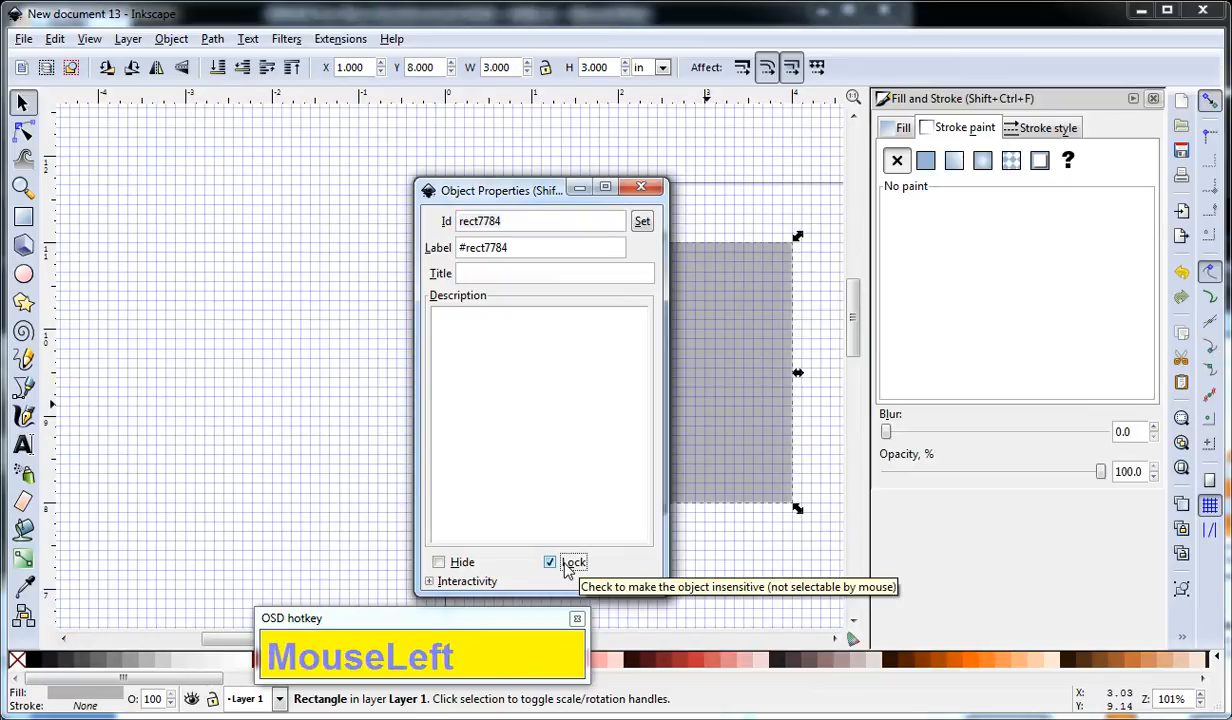
click(641, 188)
click(740, 217)
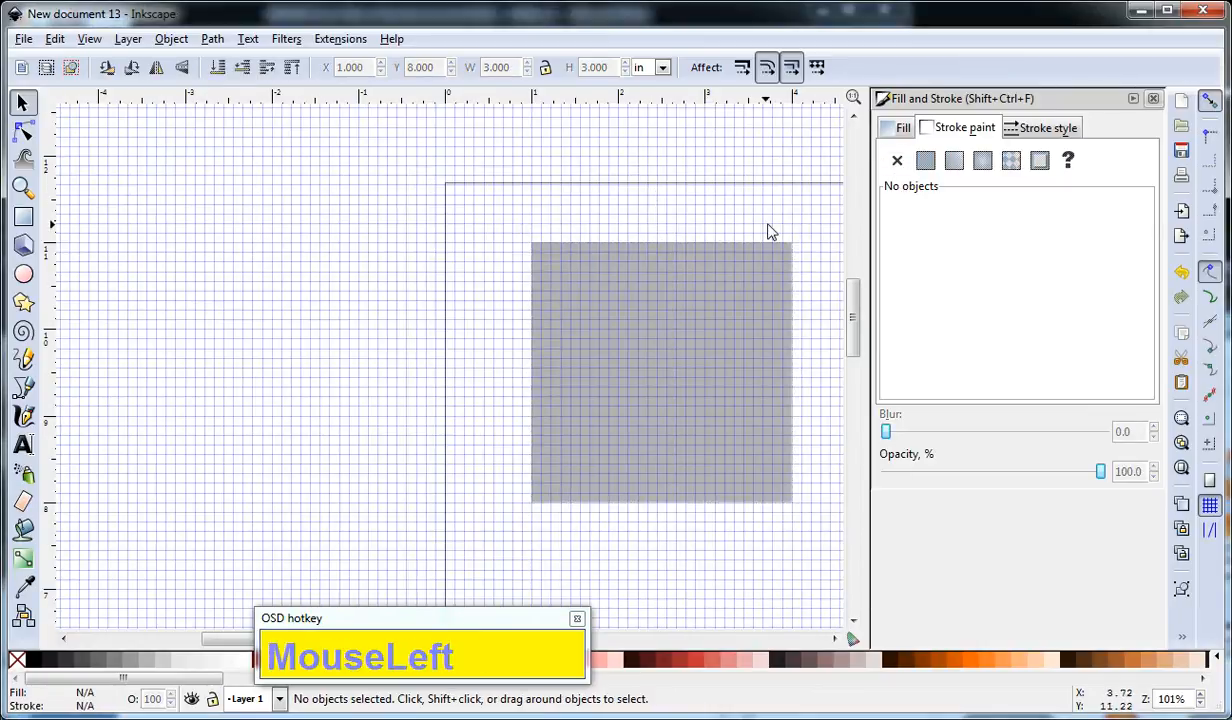
drag(797, 312, 605, 402)
- Try to unlock all objects and select the grey square by enclosing it in a selection box
click(171, 40)
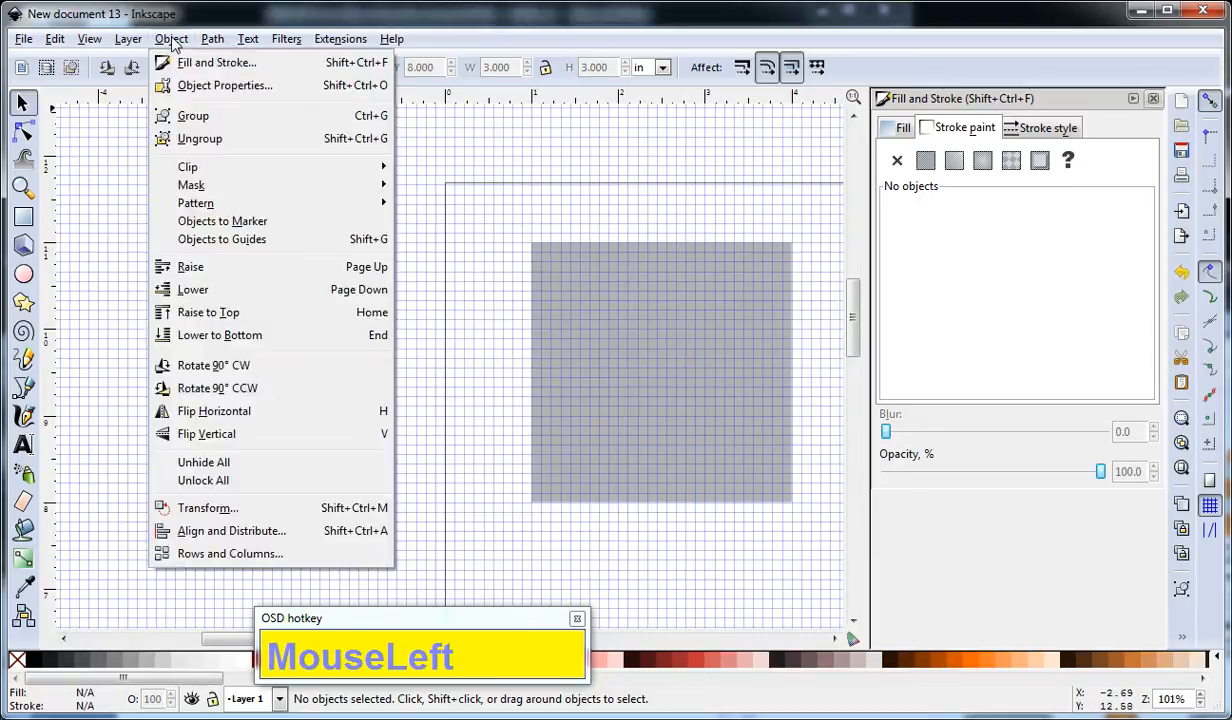
click(247, 484)
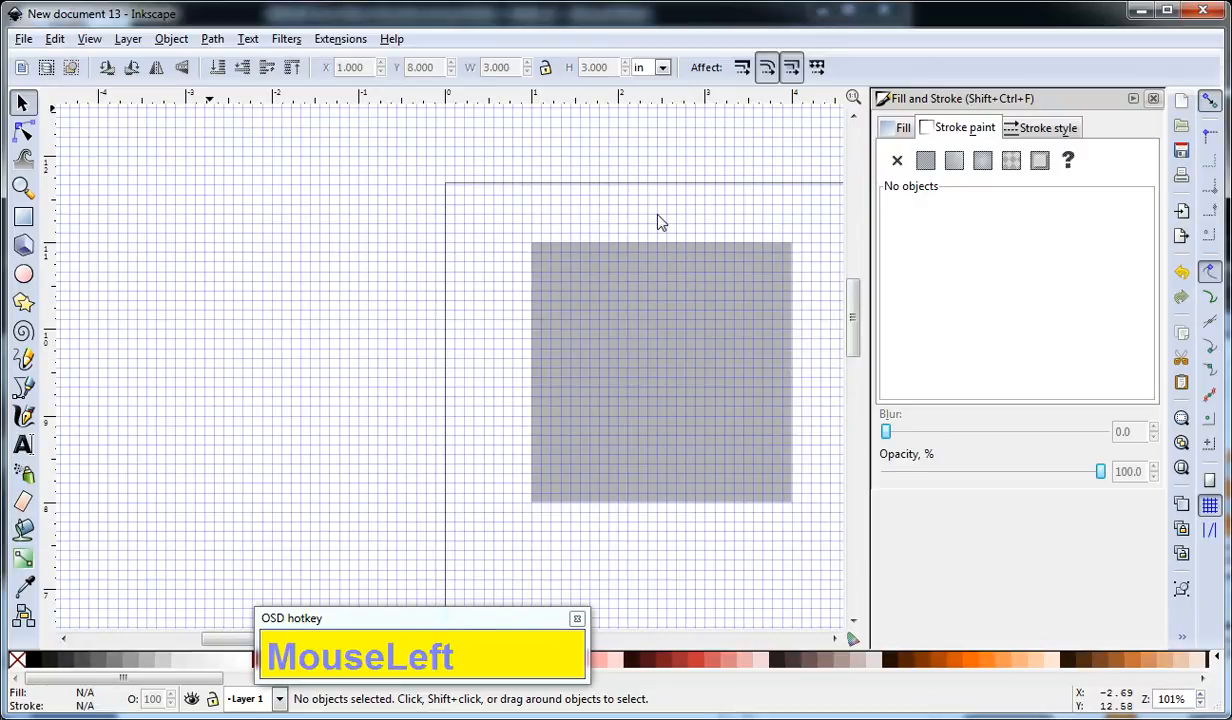
drag(535, 243, 815, 512)
- Unlock the square by deleting its sodipodi:insensitive attribute in the XML Editor, get the editor out of the way and leave the square deselected
key(ctrl+shift)
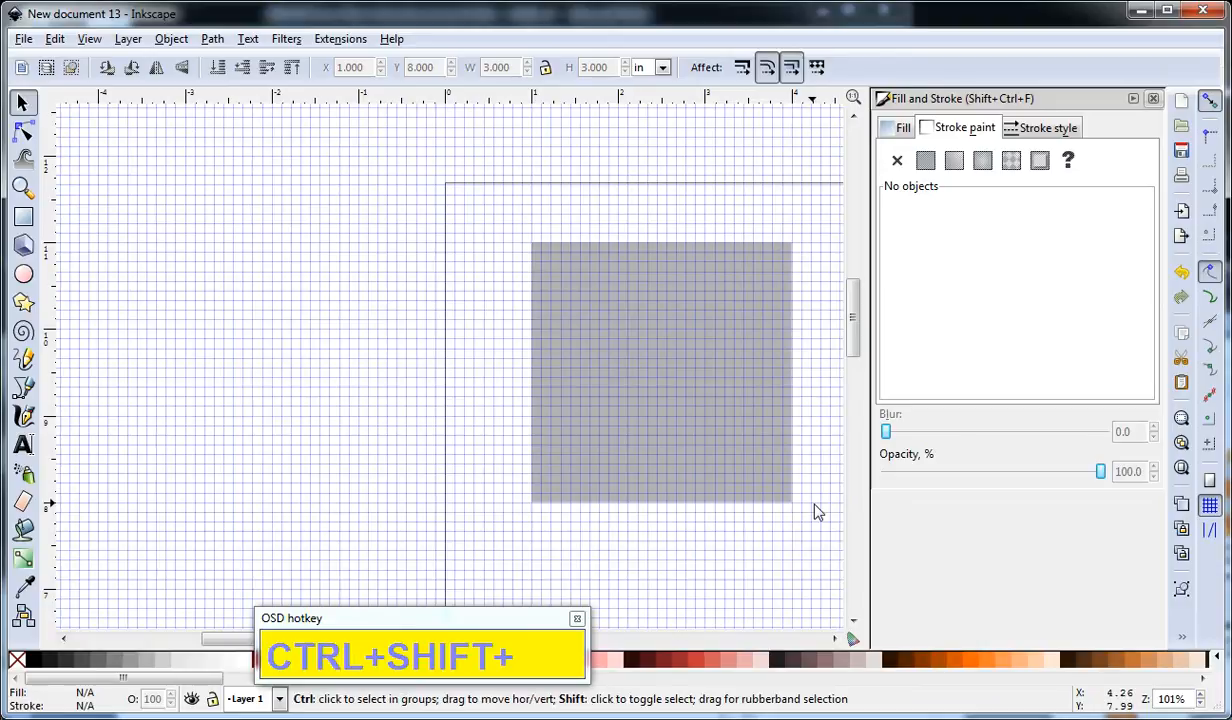
key(ctrl+shift+x)
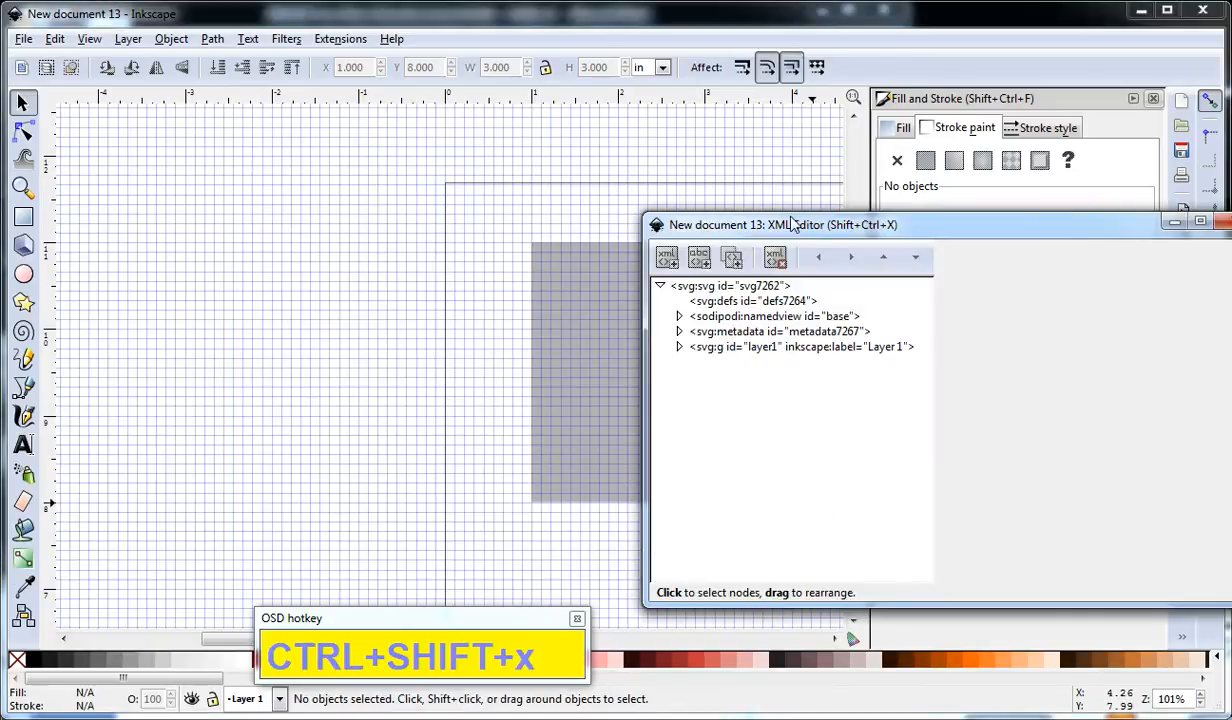
drag(797, 230, 434, 216)
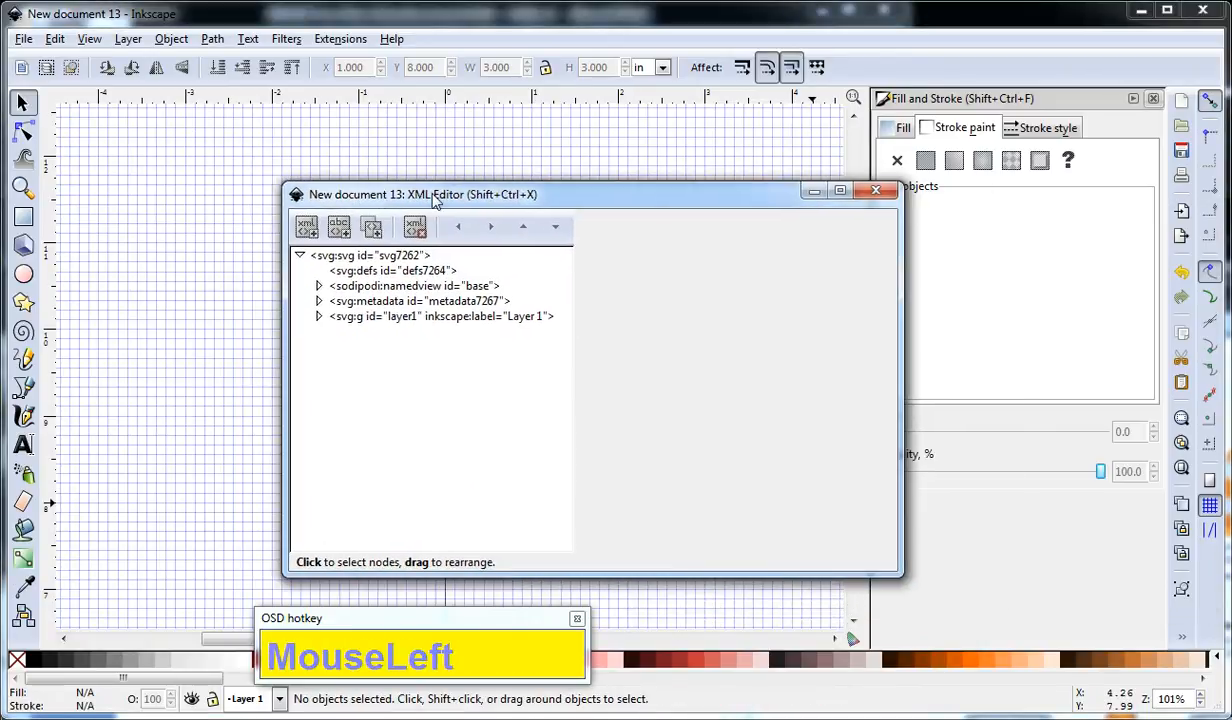
click(316, 316)
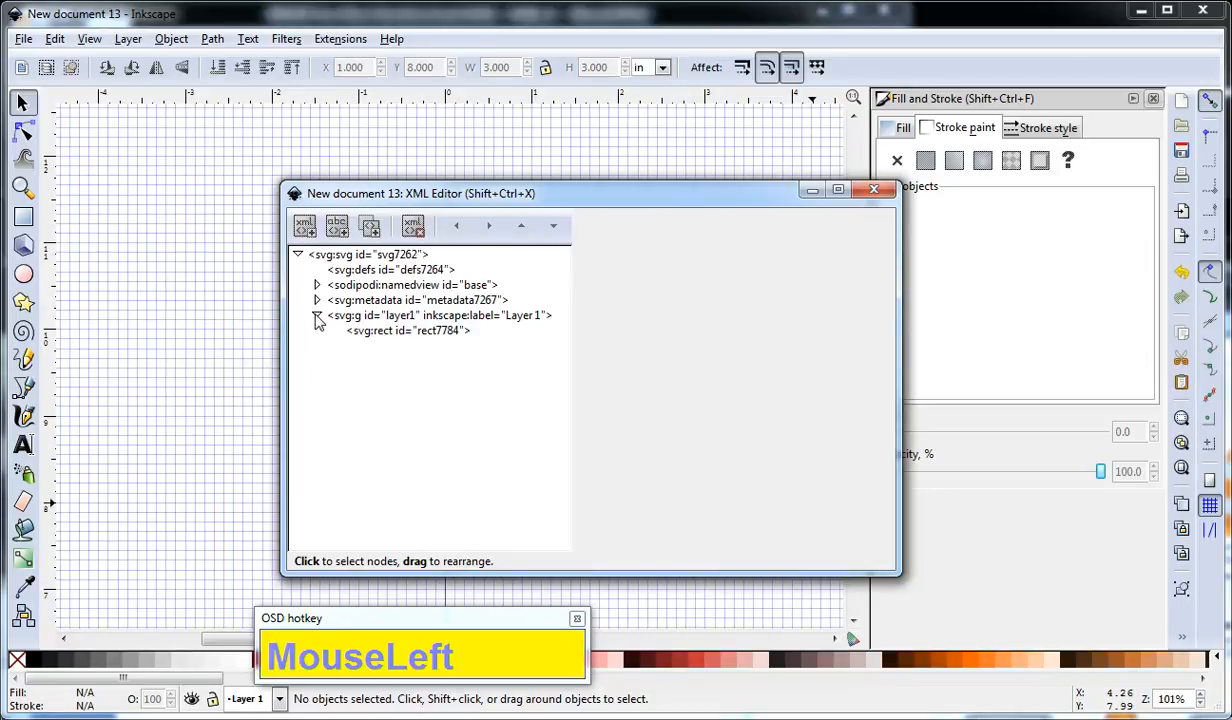
drag(448, 338, 715, 337)
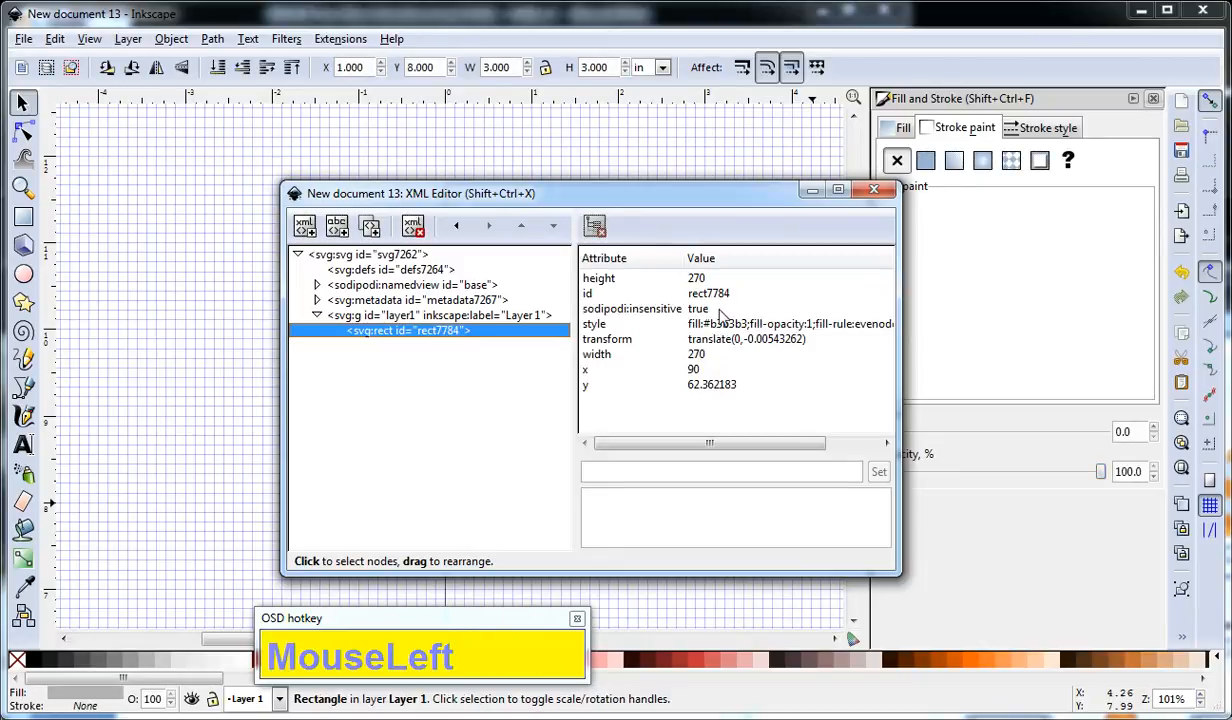
click(696, 309)
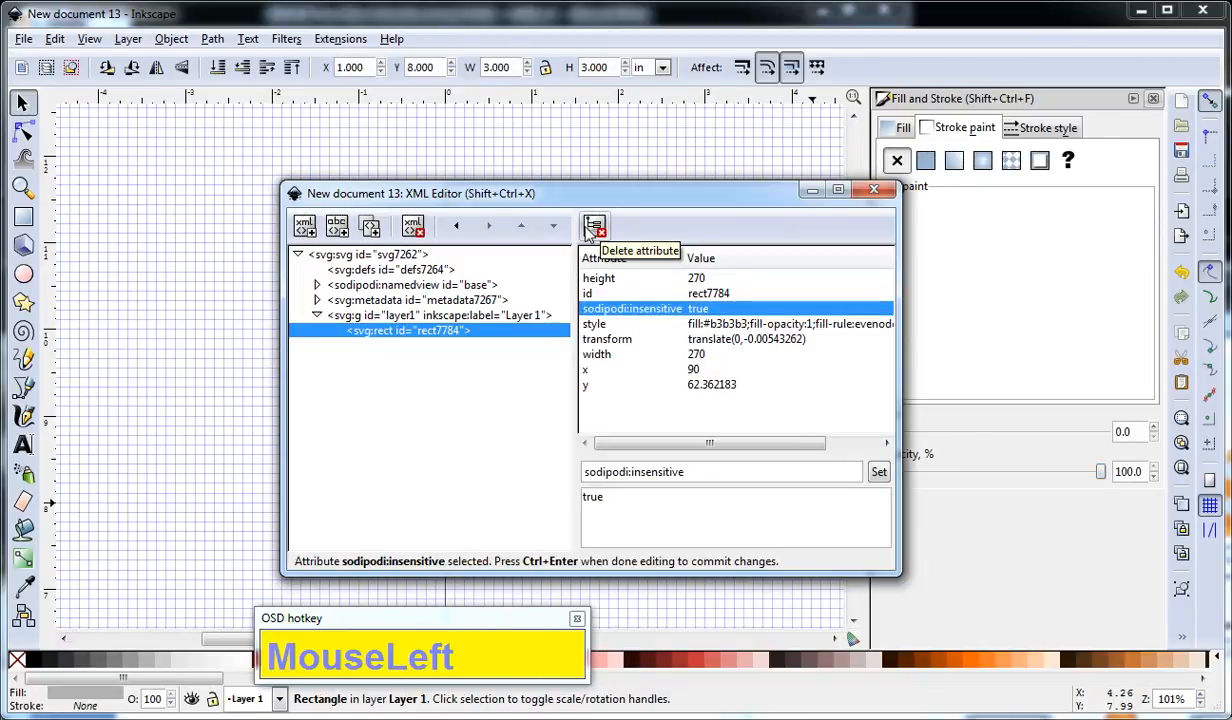
click(704, 318)
click(704, 317)
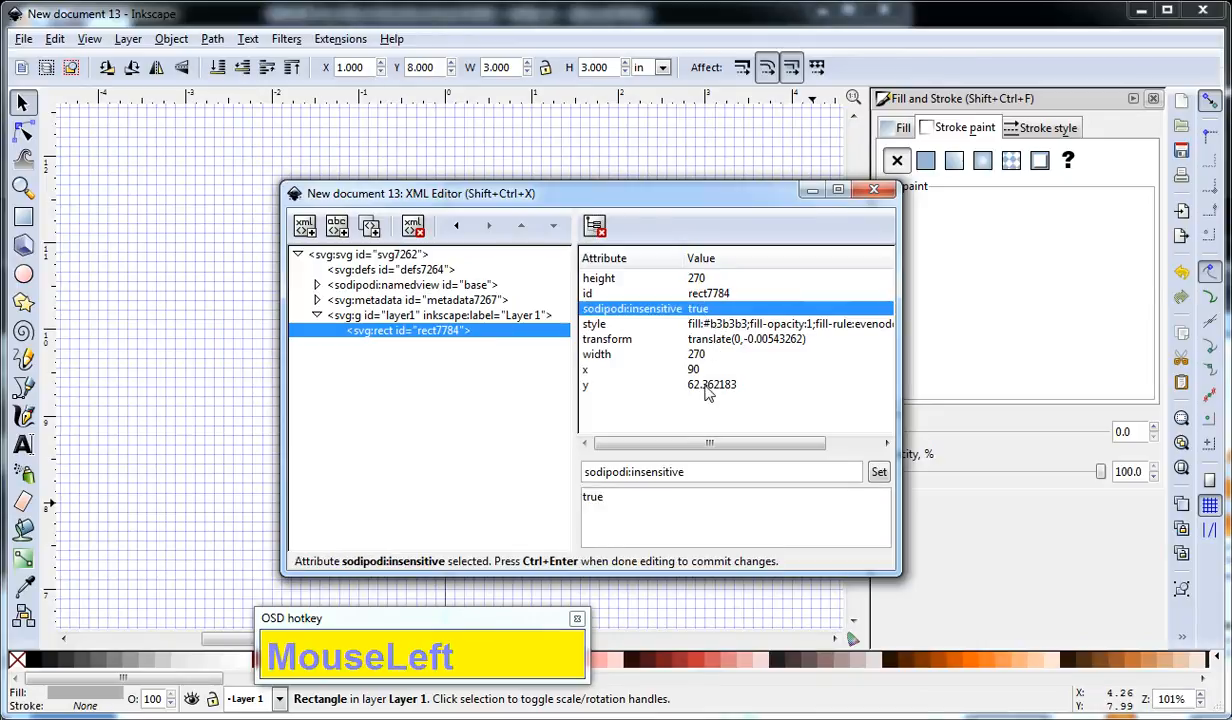
drag(621, 198, 868, 218)
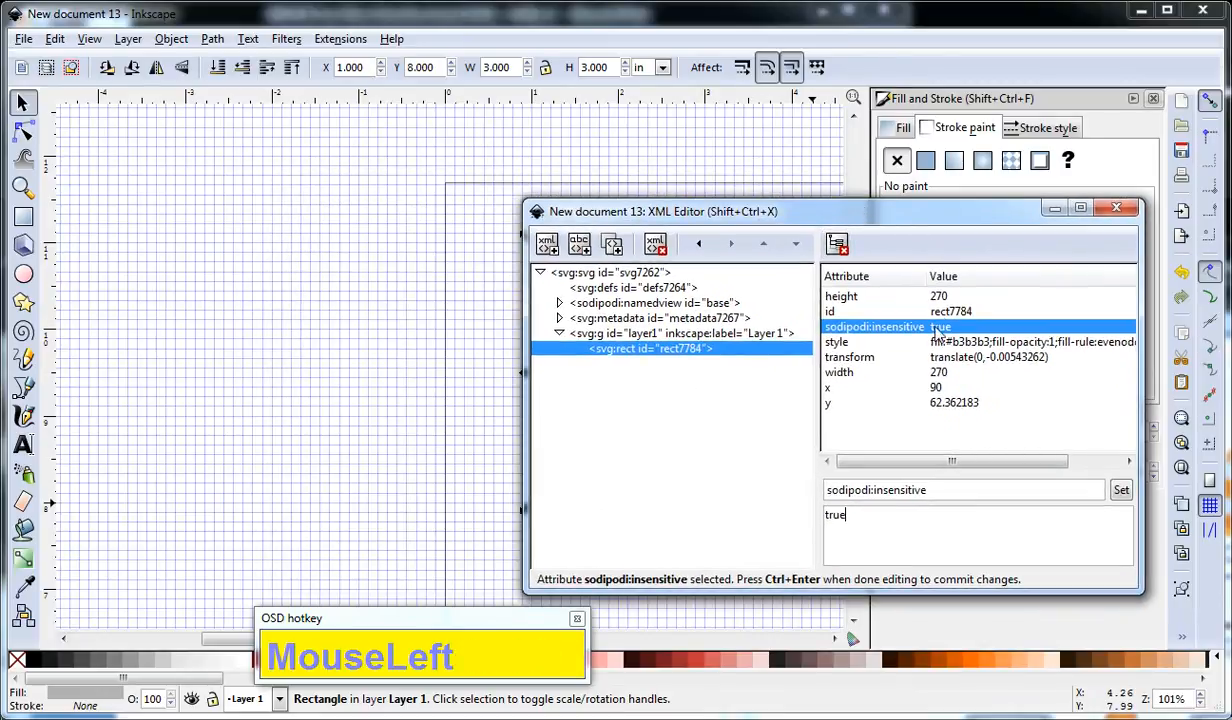
click(836, 244)
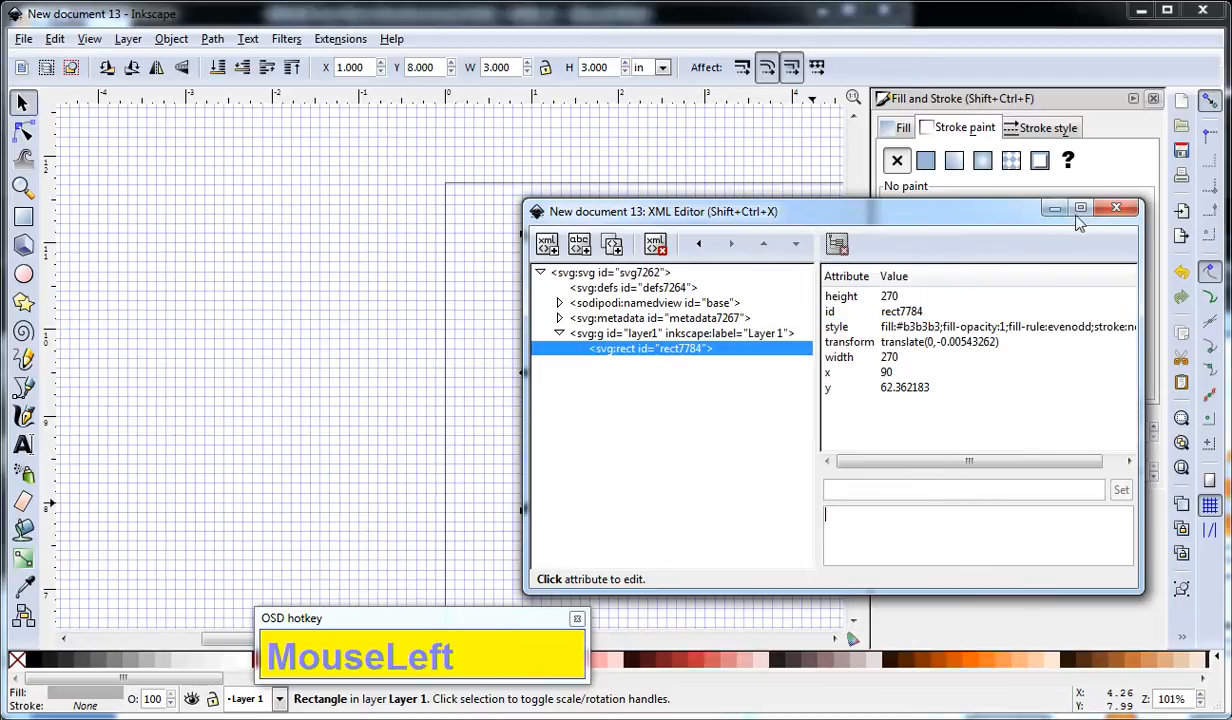
click(1055, 208)
click(685, 198)
click(672, 266)
click(704, 228)
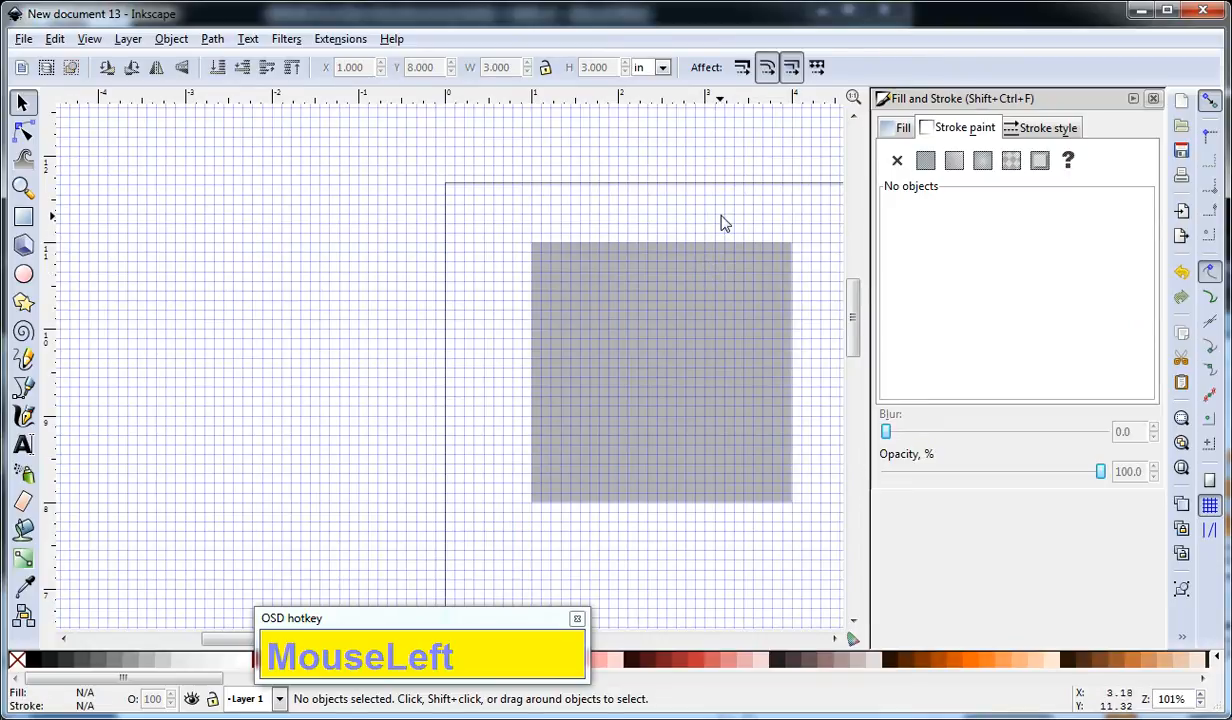
- Select the unlocked square on the canvas and lock it again in its object properties
click(668, 361)
right_click(697, 381)
click(670, 378)
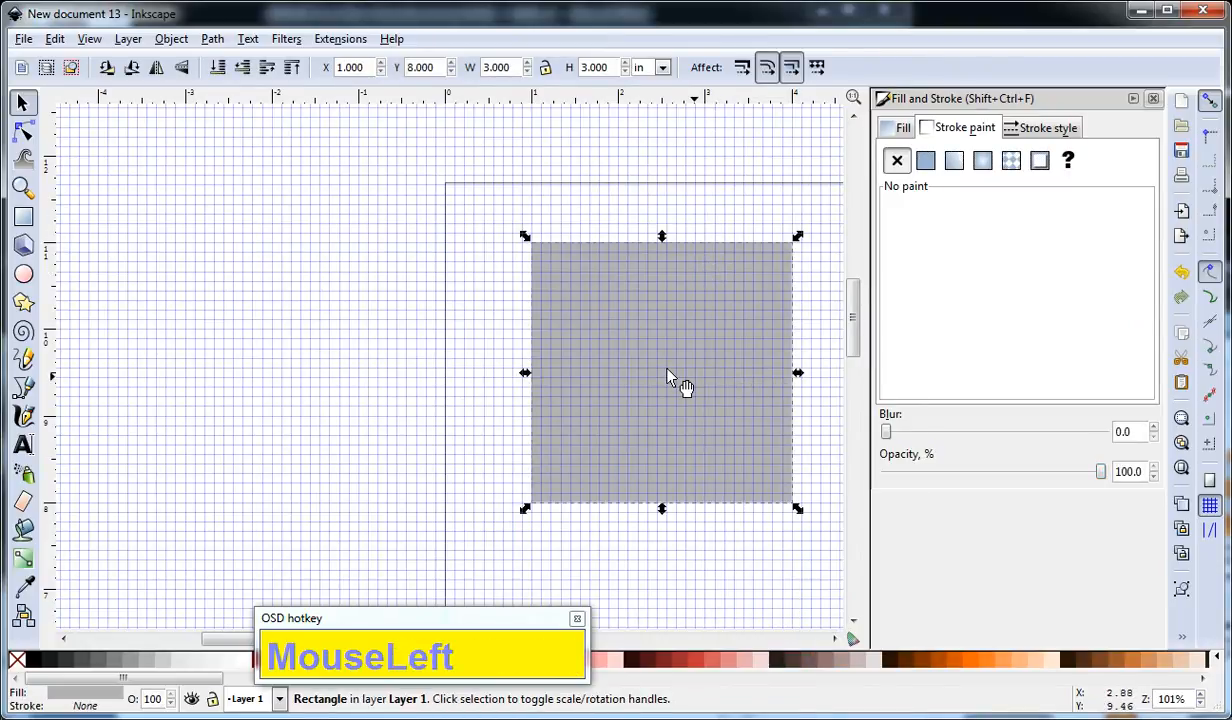
key(ctrl+shift+o)
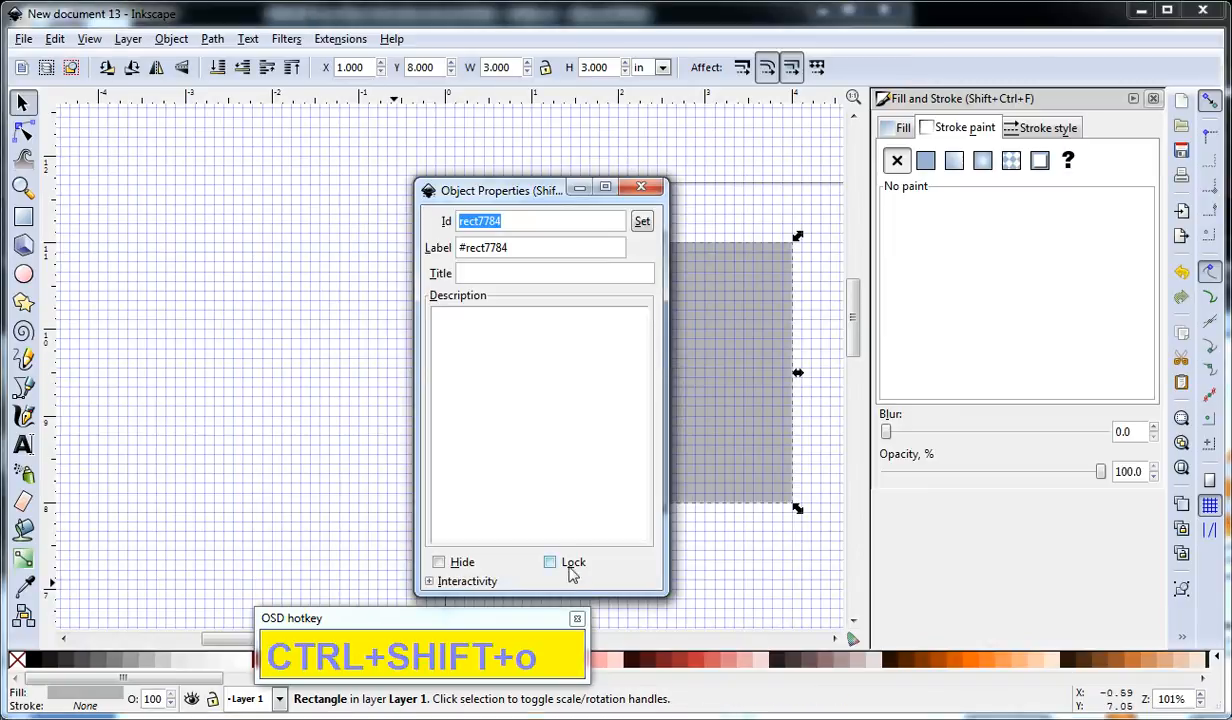
click(549, 562)
click(645, 189)
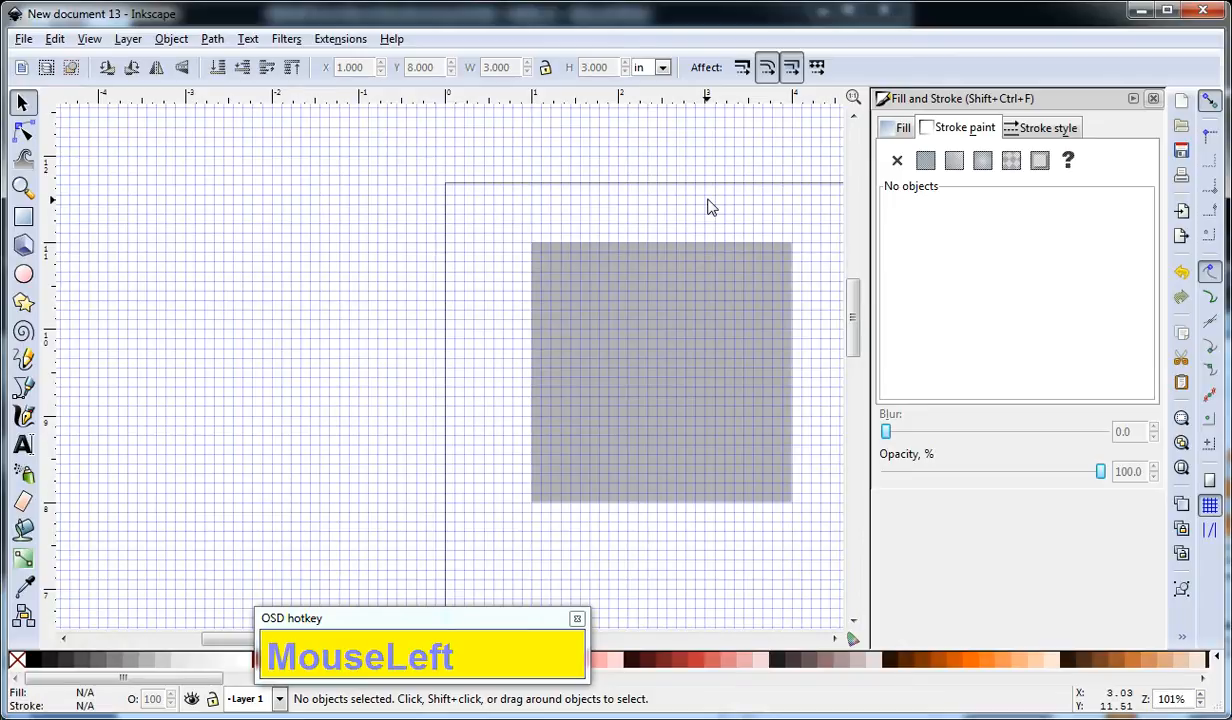
- Check the Selecting preferences for keyboard selection, keeping Ignore locked objects and layers off
key(ctrl+shift+p)
drag(936, 72, 705, 108)
click(652, 201)
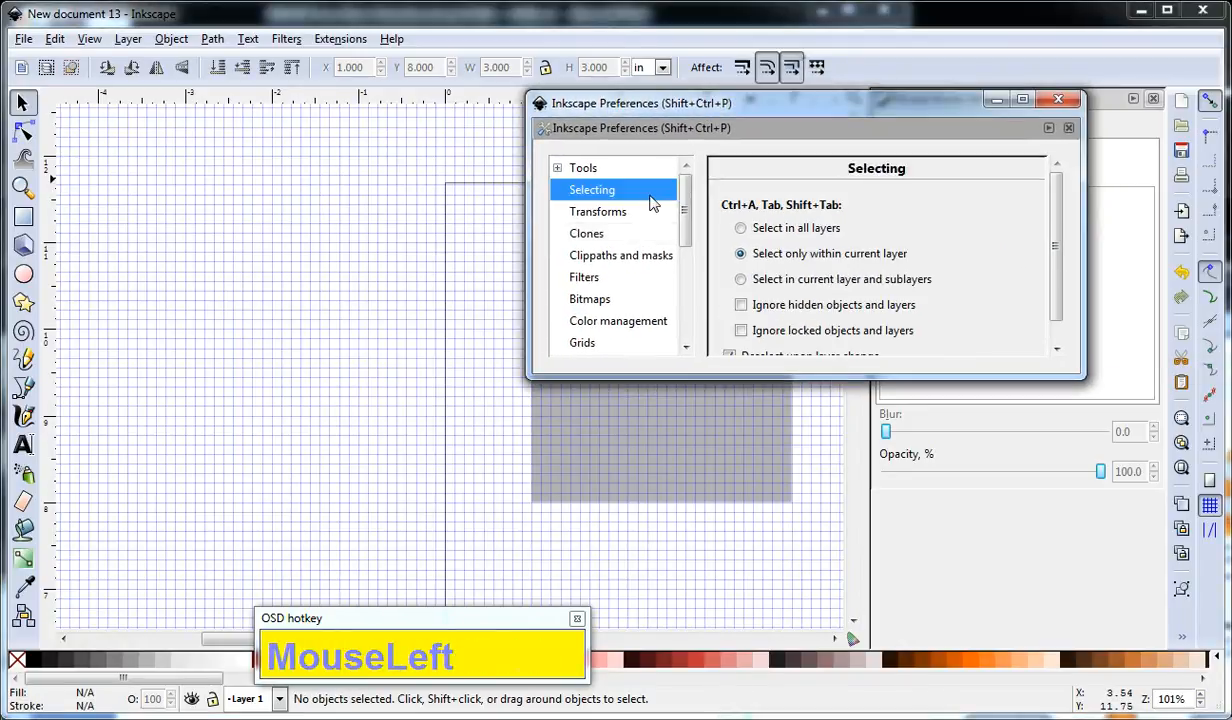
click(817, 340)
drag(825, 300, 841, 324)
click(842, 327)
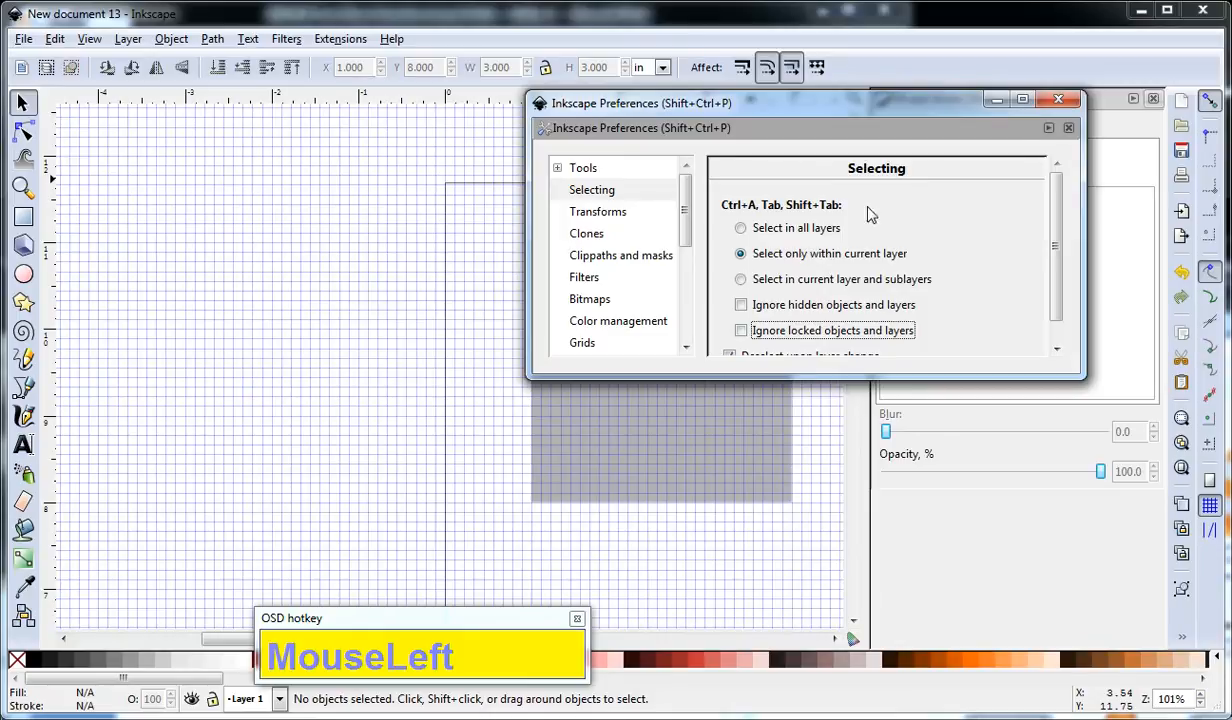
click(1058, 99)
- Inspect the locked square's attributes under Layer 1 in the XML Editor and close the editor
key(ctrl+shift+s)
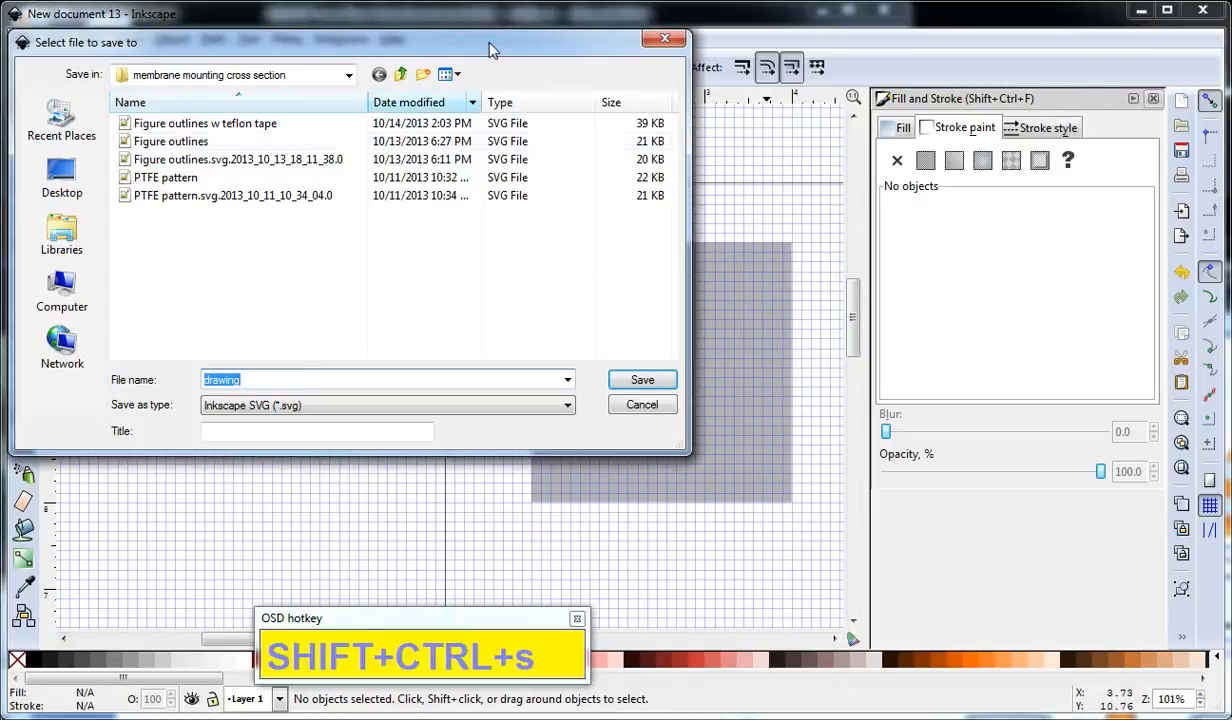
click(665, 39)
key(ctrl+shift+x)
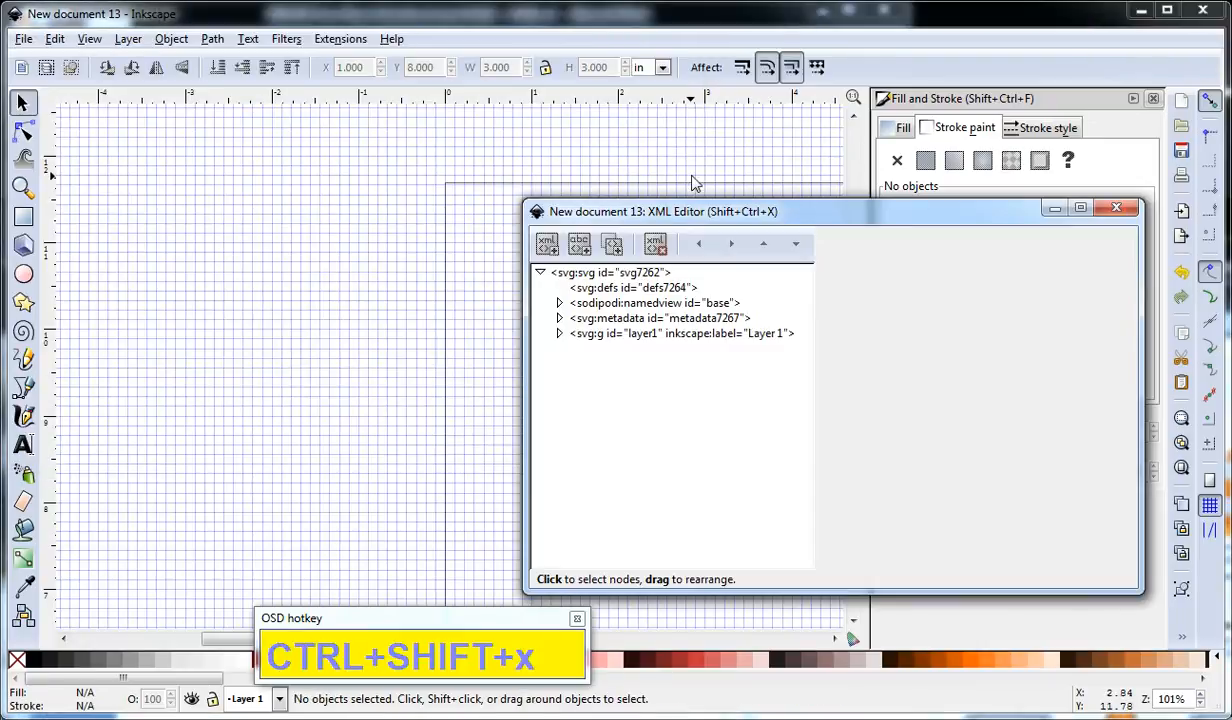
click(559, 333)
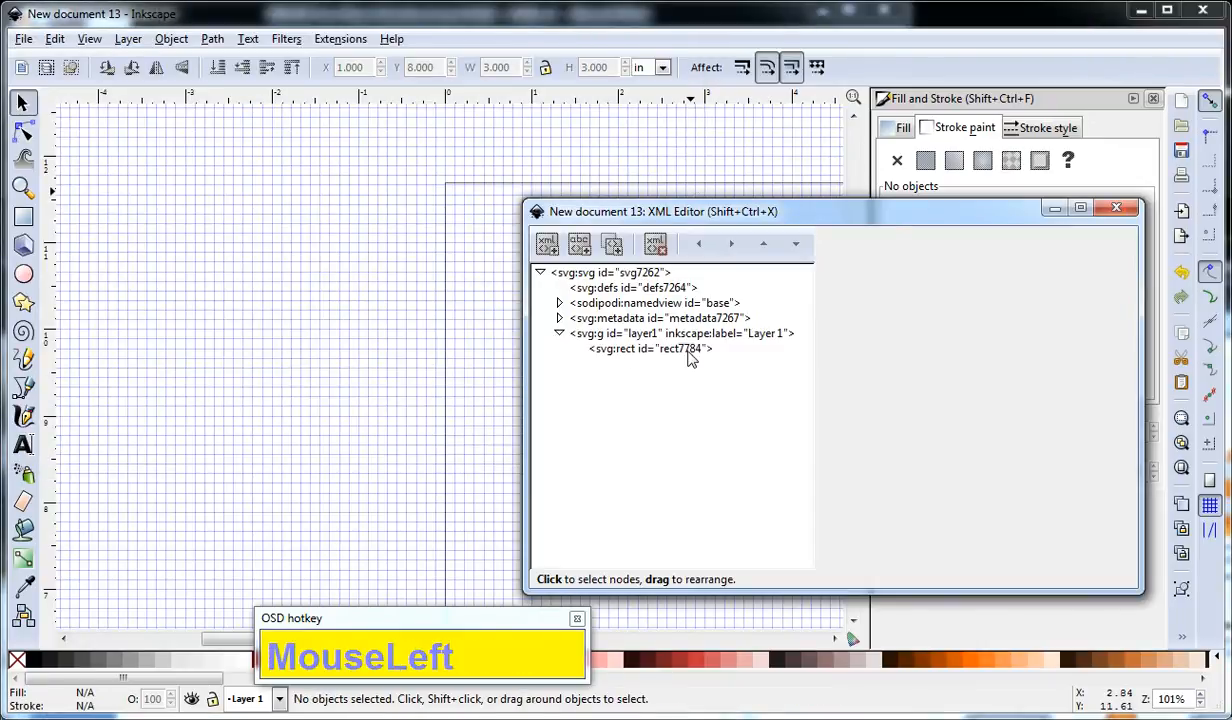
click(632, 348)
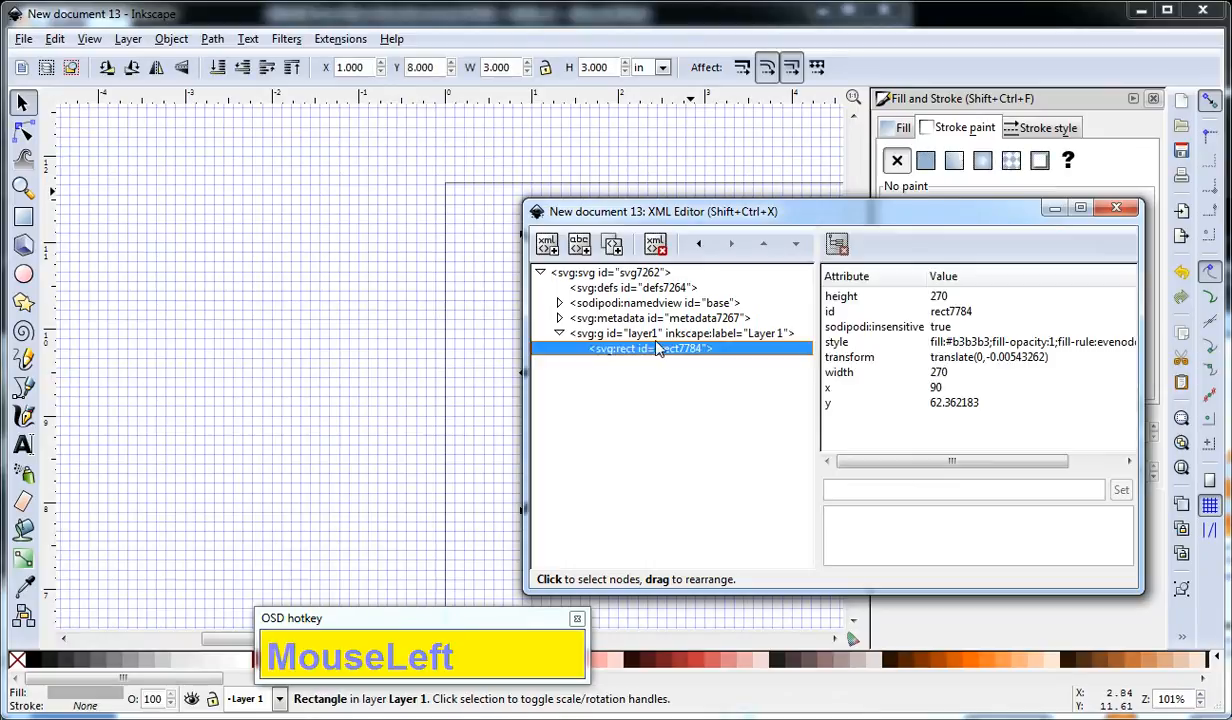
click(1107, 211)
- Test selecting the locked square on the canvas and by cycling through the objects, then deselect it
drag(797, 214, 762, 272)
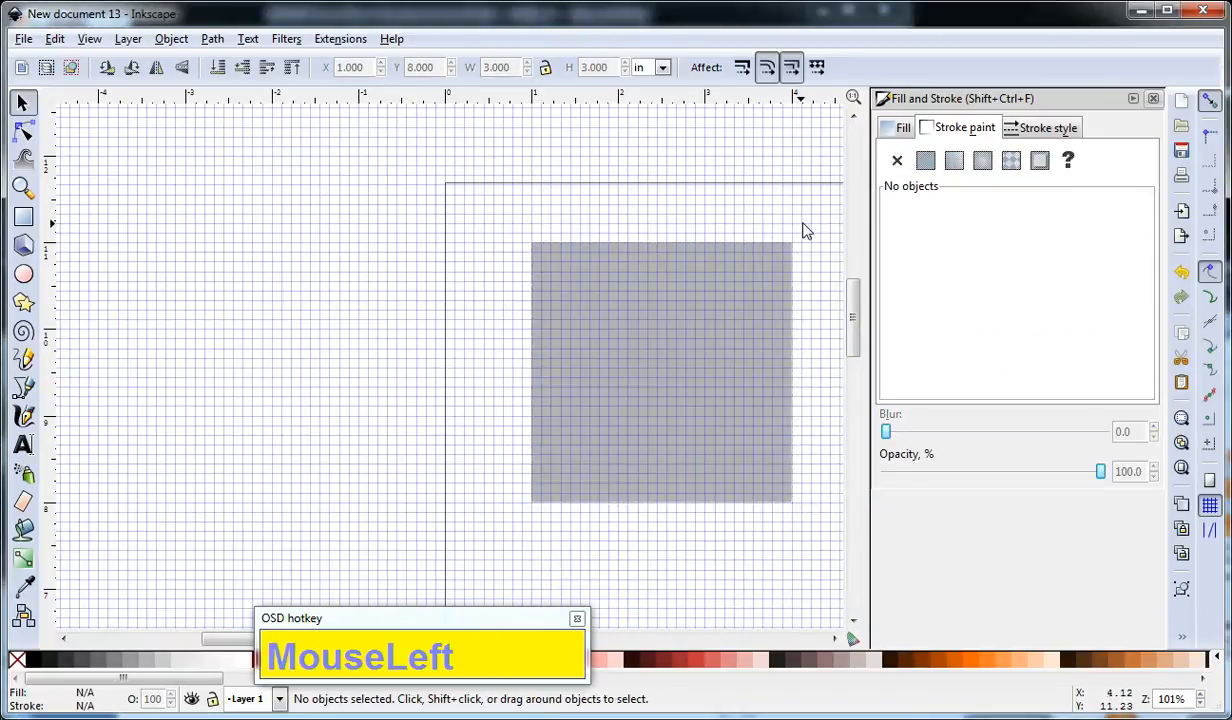
key(Tab)
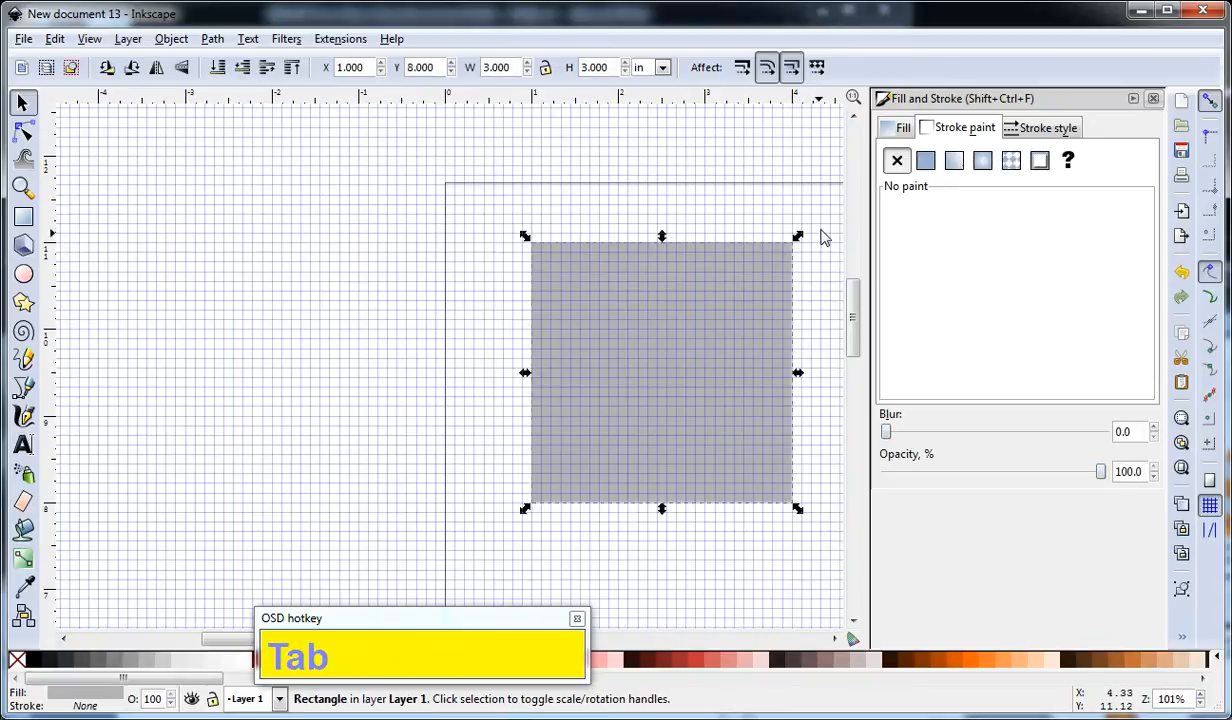
click(822, 235)
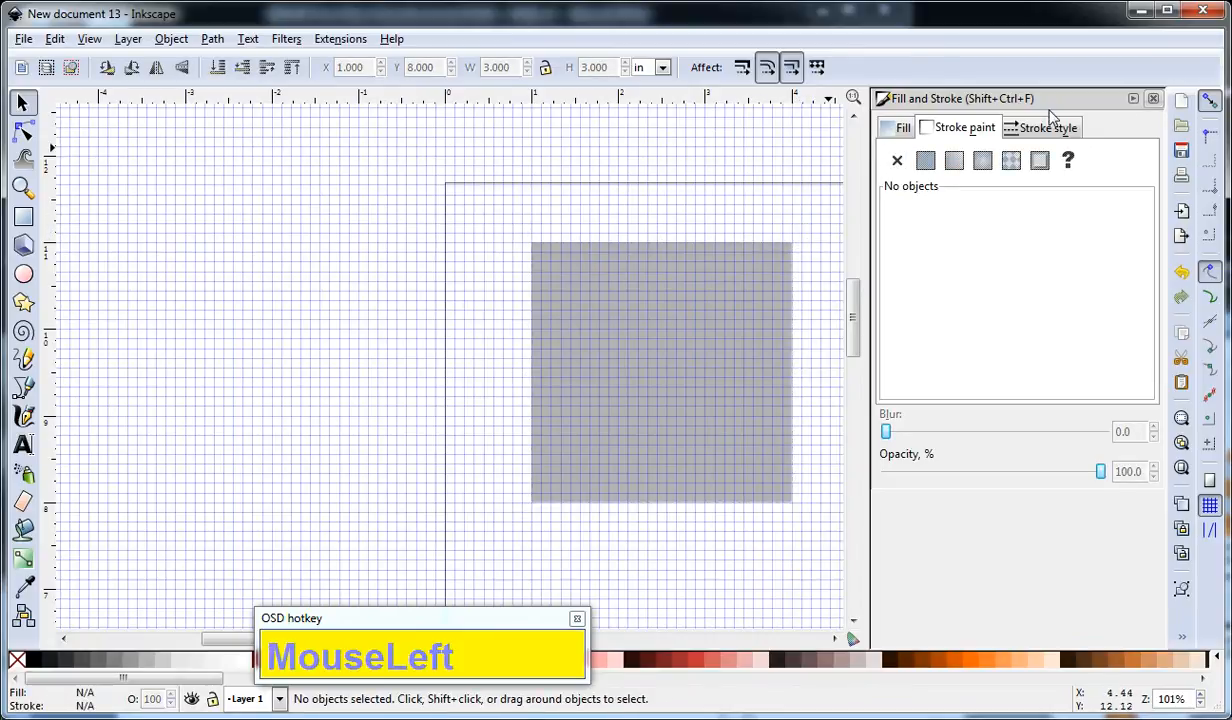
- Close the fill and stroke settings and draw a rectangle about 0.33 in wide and 1.11 in high inside the square's left half
click(1153, 99)
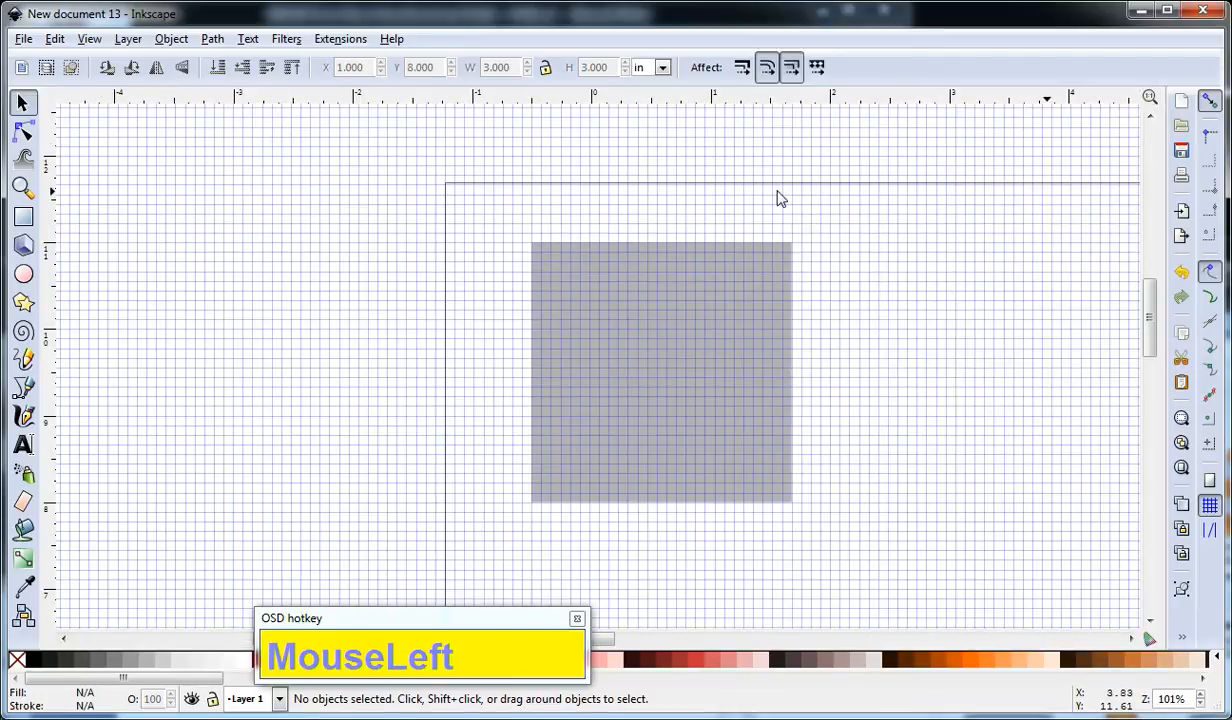
key(r)
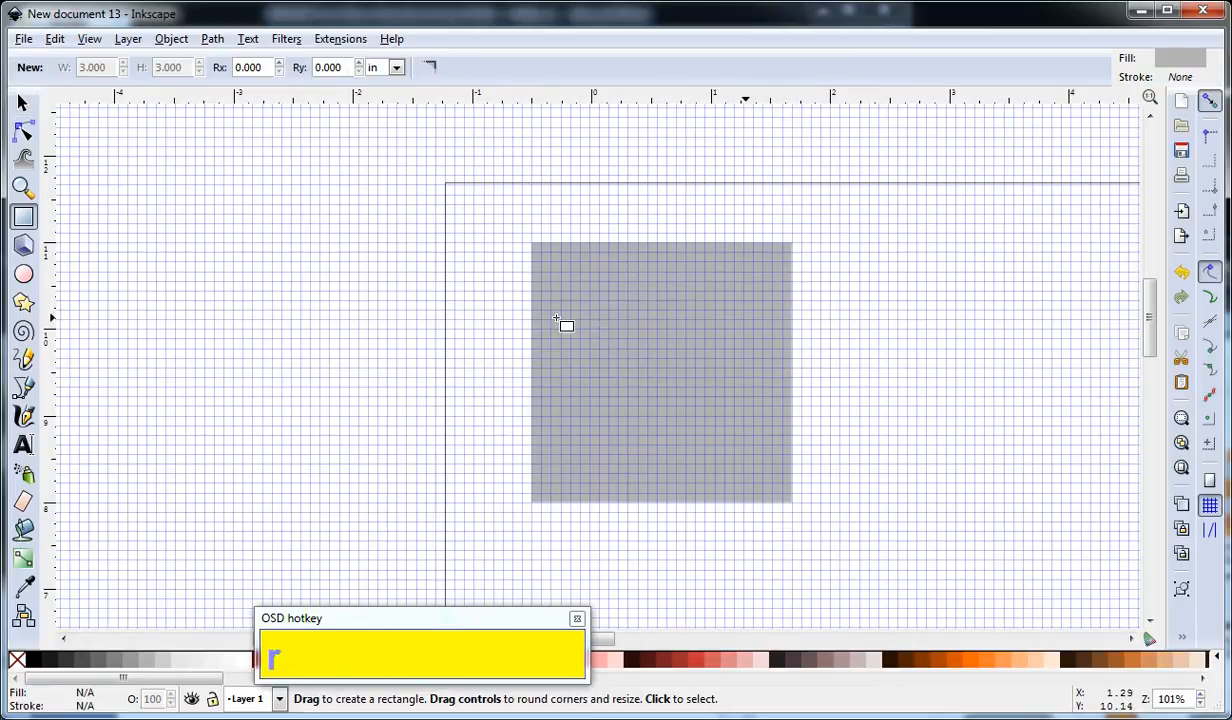
drag(588, 324, 609, 418)
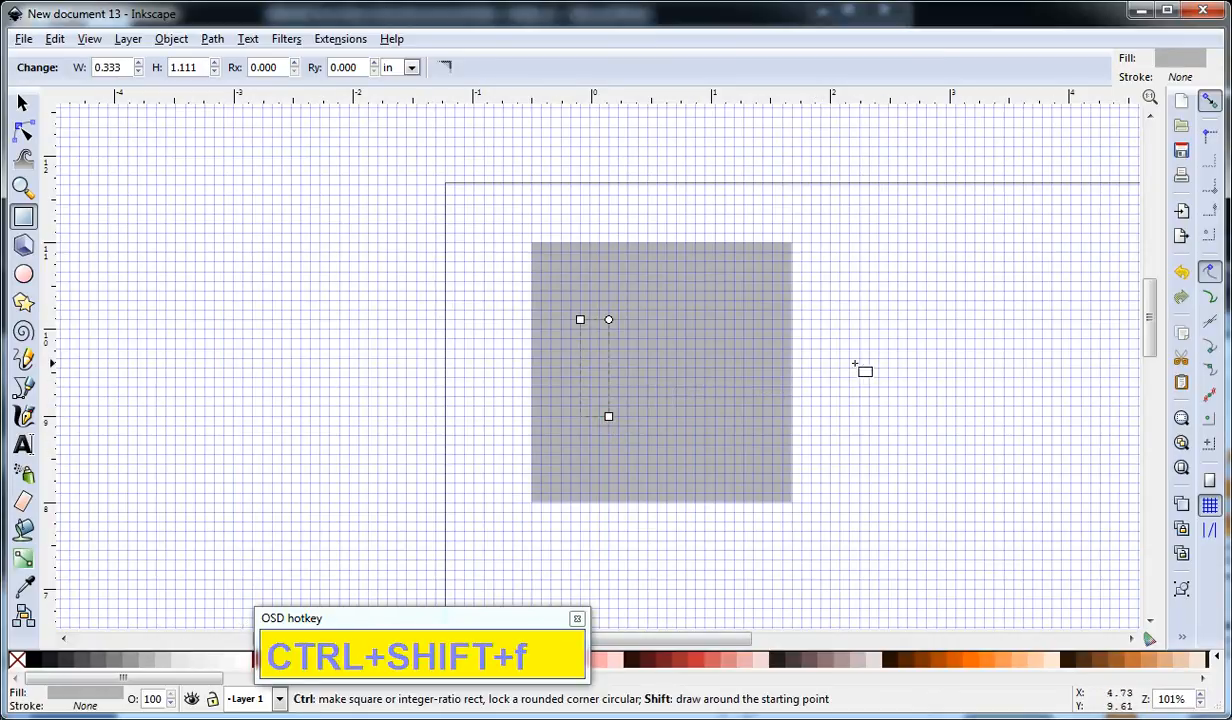
- Remove the tall rectangle's fill and give it a flat black stroke 1 px wide
key(ctrl+shift+f)
click(903, 128)
click(897, 161)
click(961, 128)
click(925, 161)
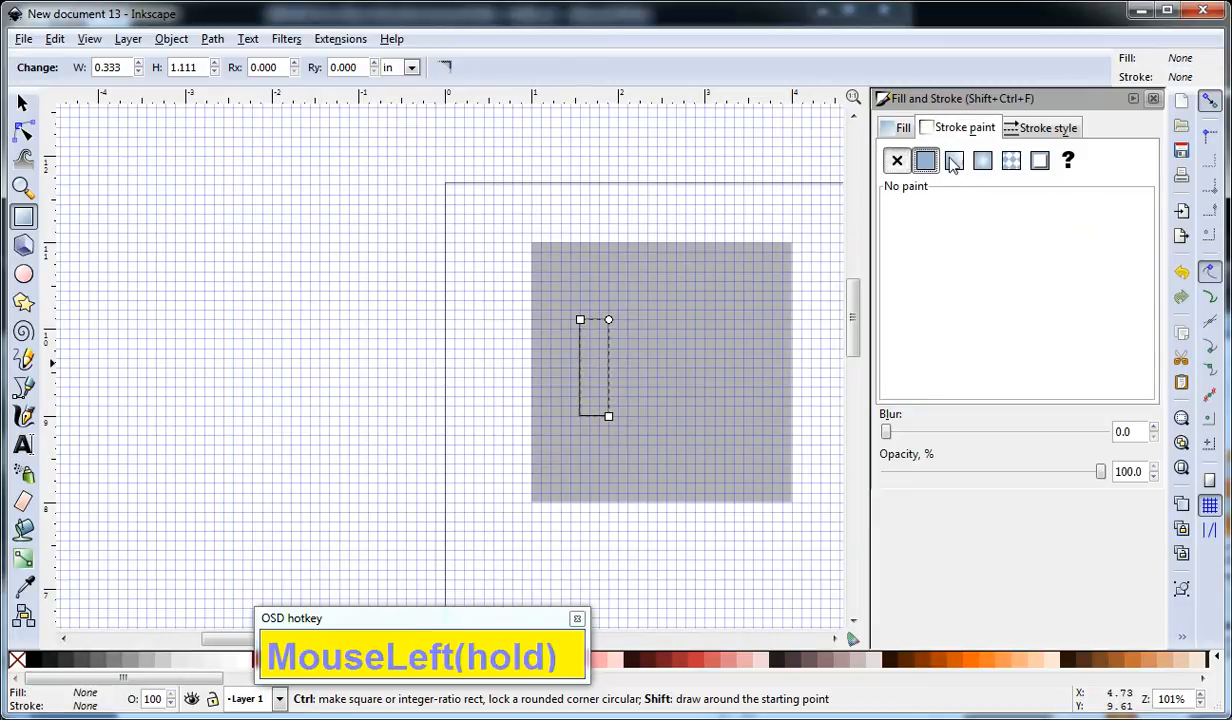
click(1048, 129)
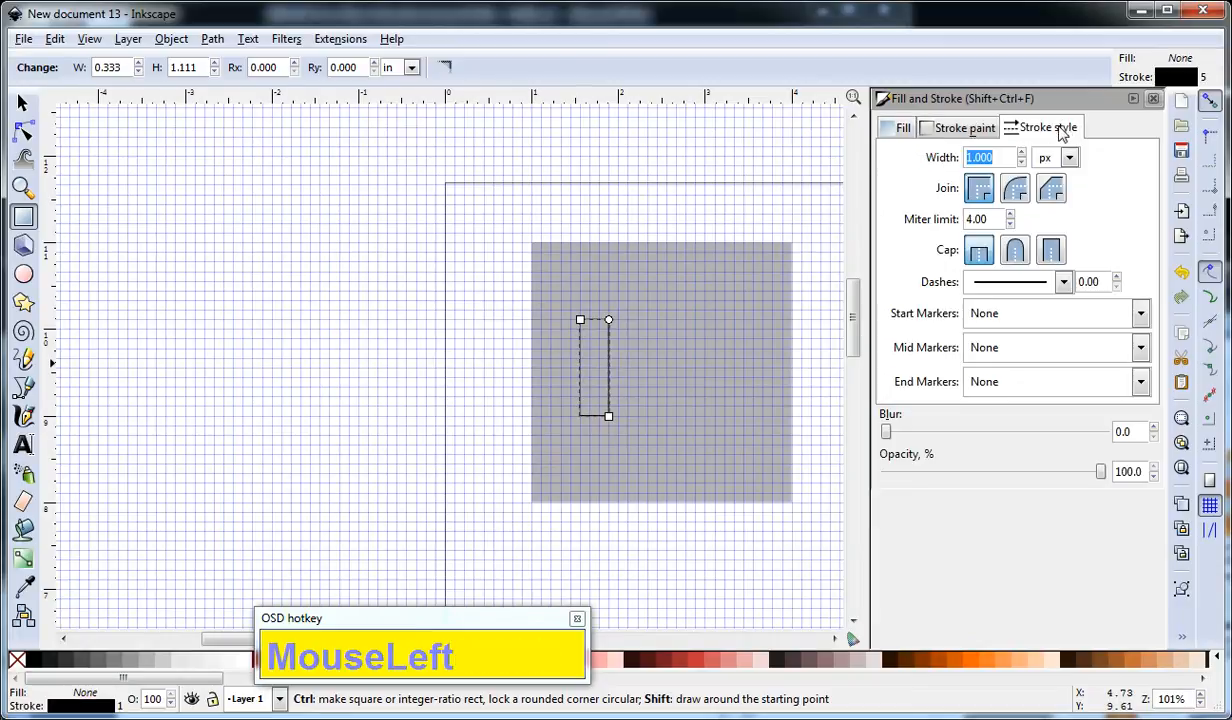
key(F1)
click(745, 229)
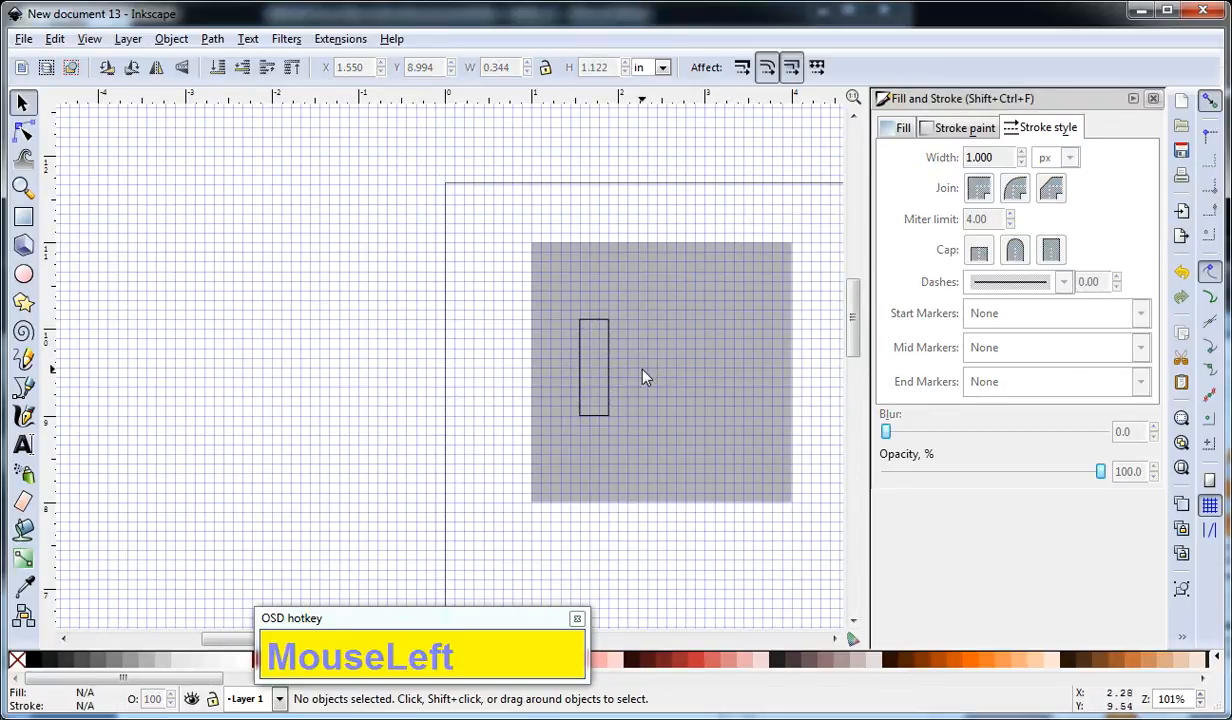
click(607, 370)
click(607, 370)
click(706, 228)
- Draw a closed L-shaped Bezier path with paraxial segments from the tall rectangle's upper-right corner, about 0.67 in wide and 0.61 in high, touching its right edge
key(b)
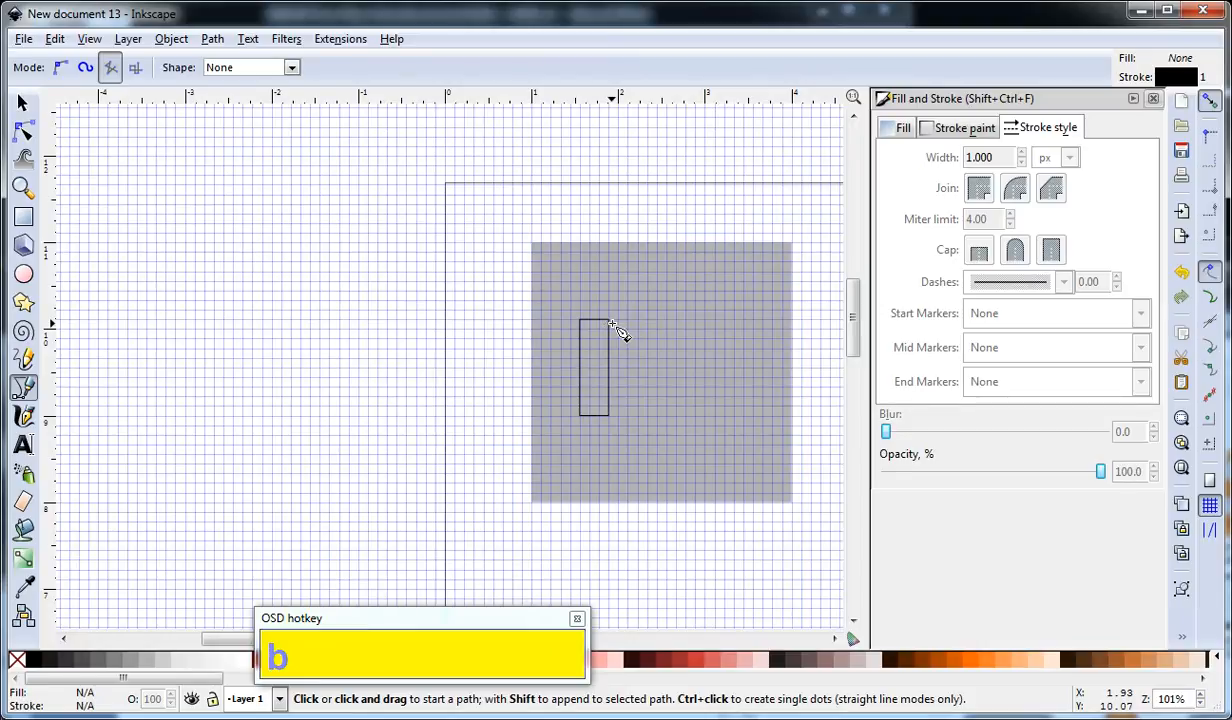
click(136, 68)
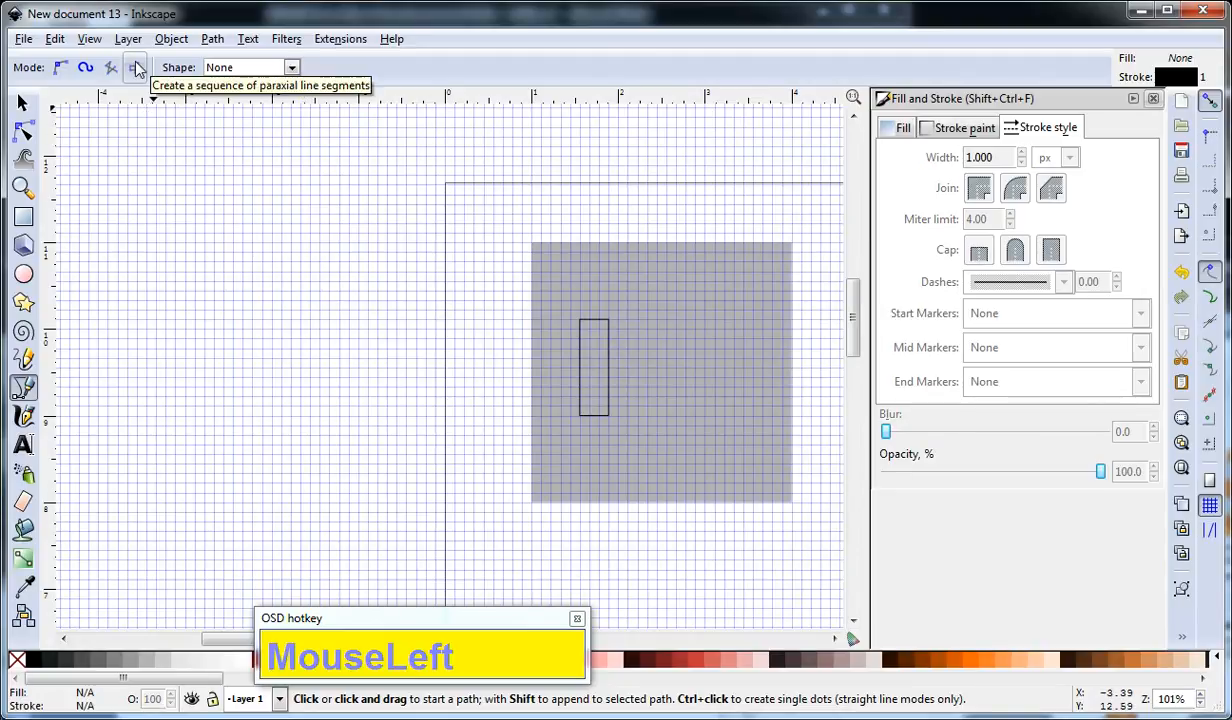
click(608, 320)
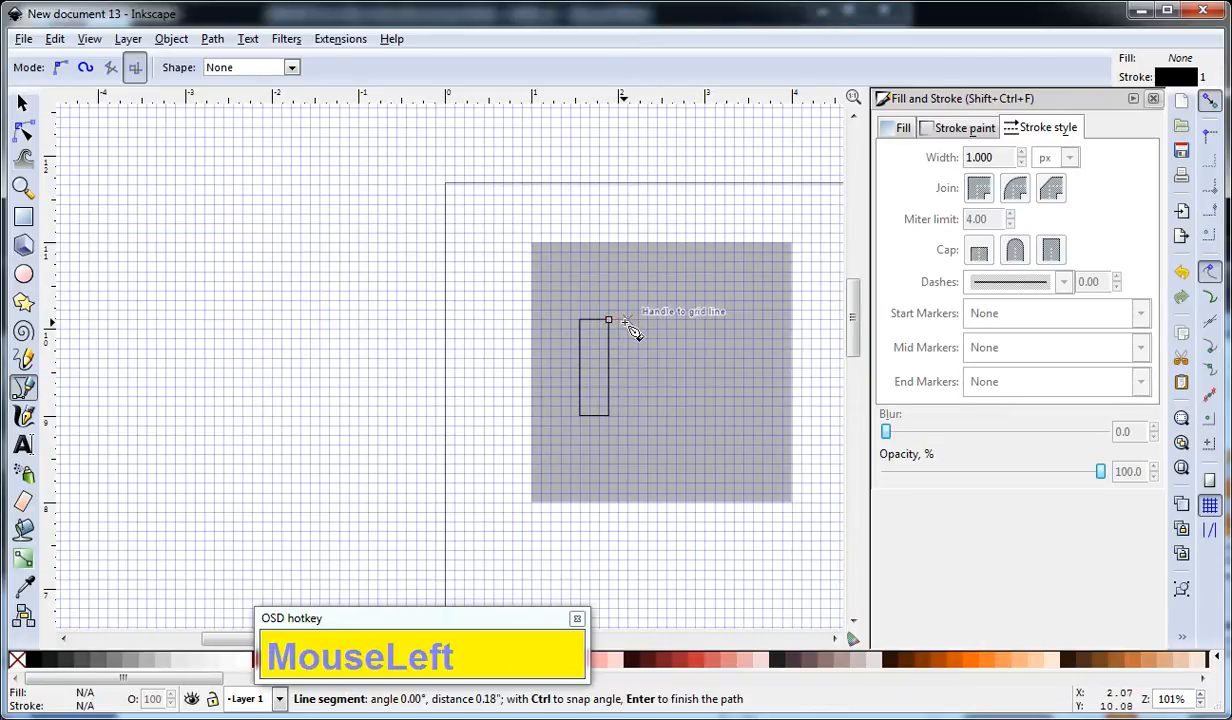
ctrl+scroll(622, 322, up, 3)
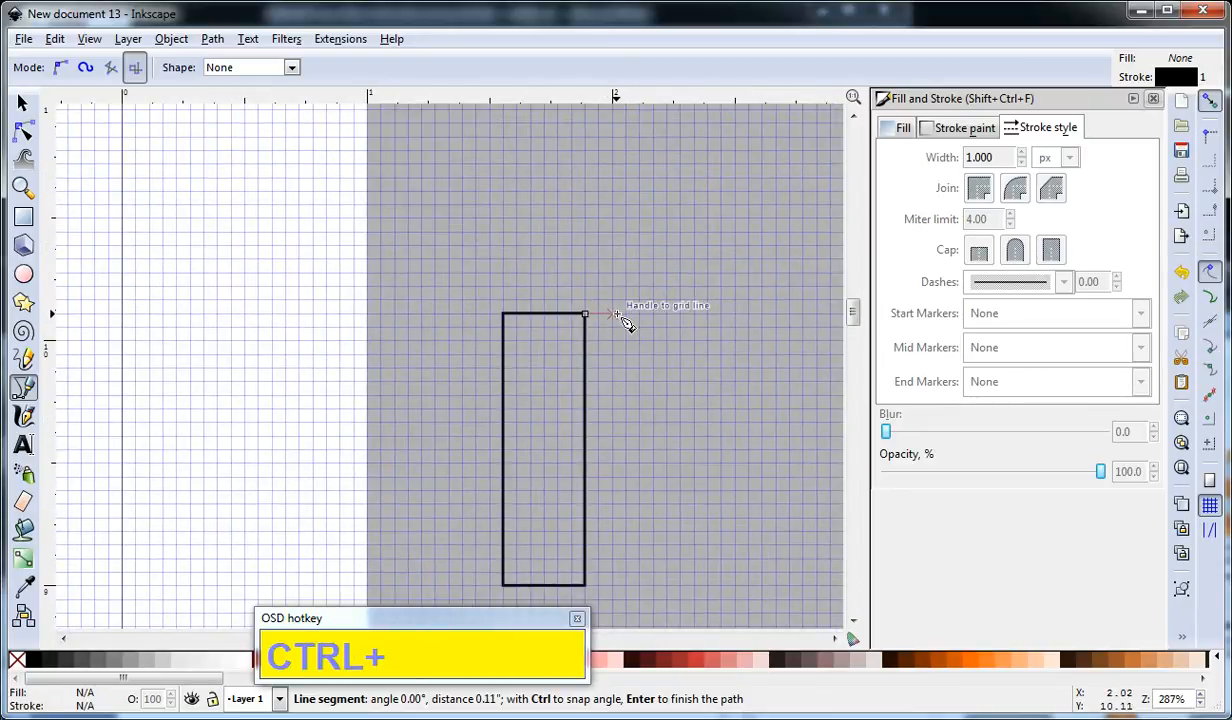
click(612, 316)
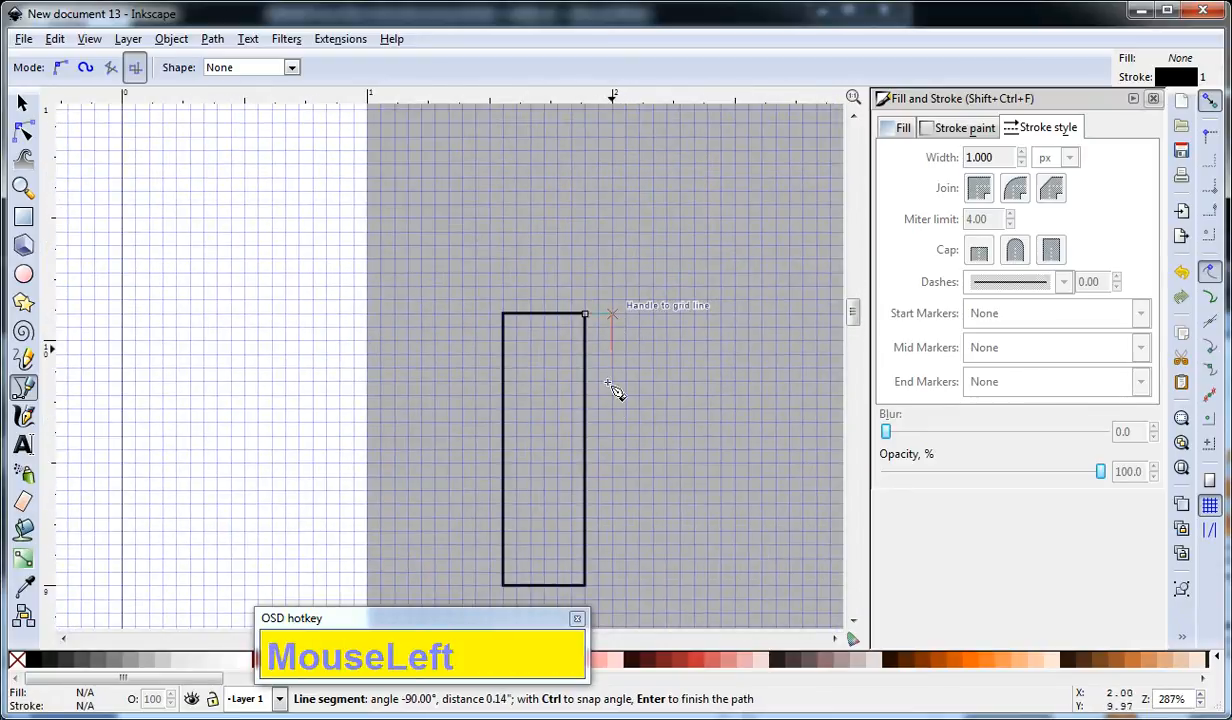
click(613, 436)
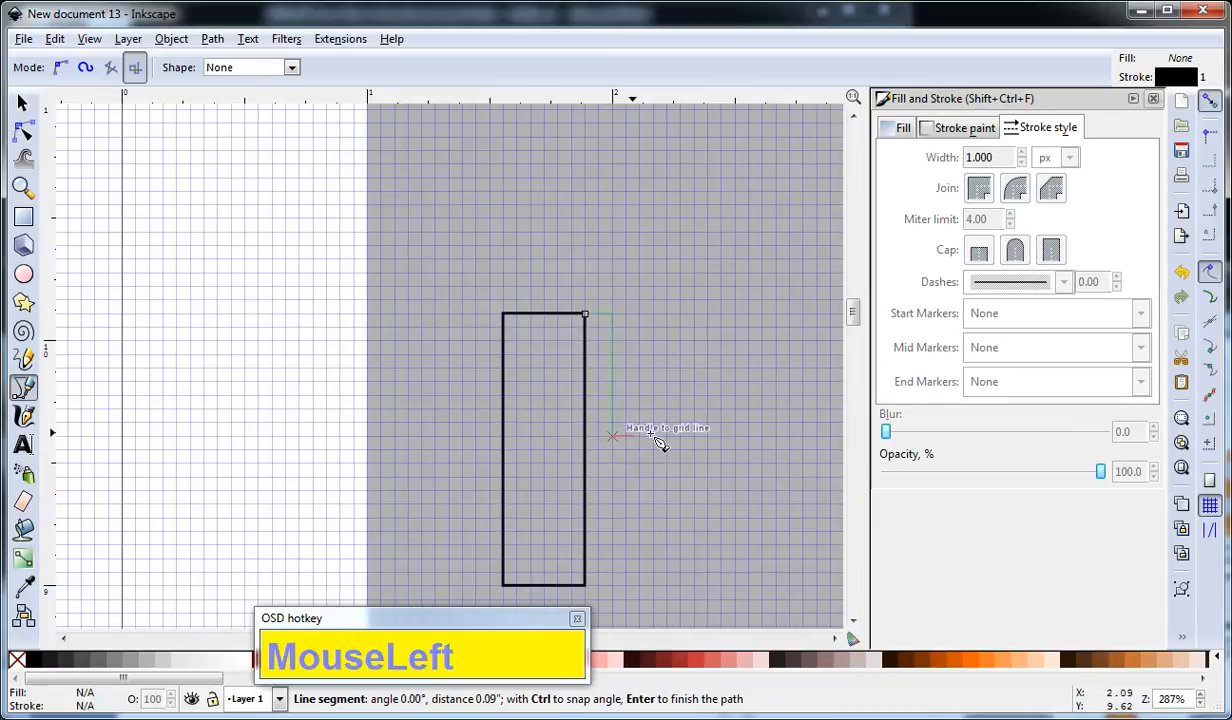
click(755, 466)
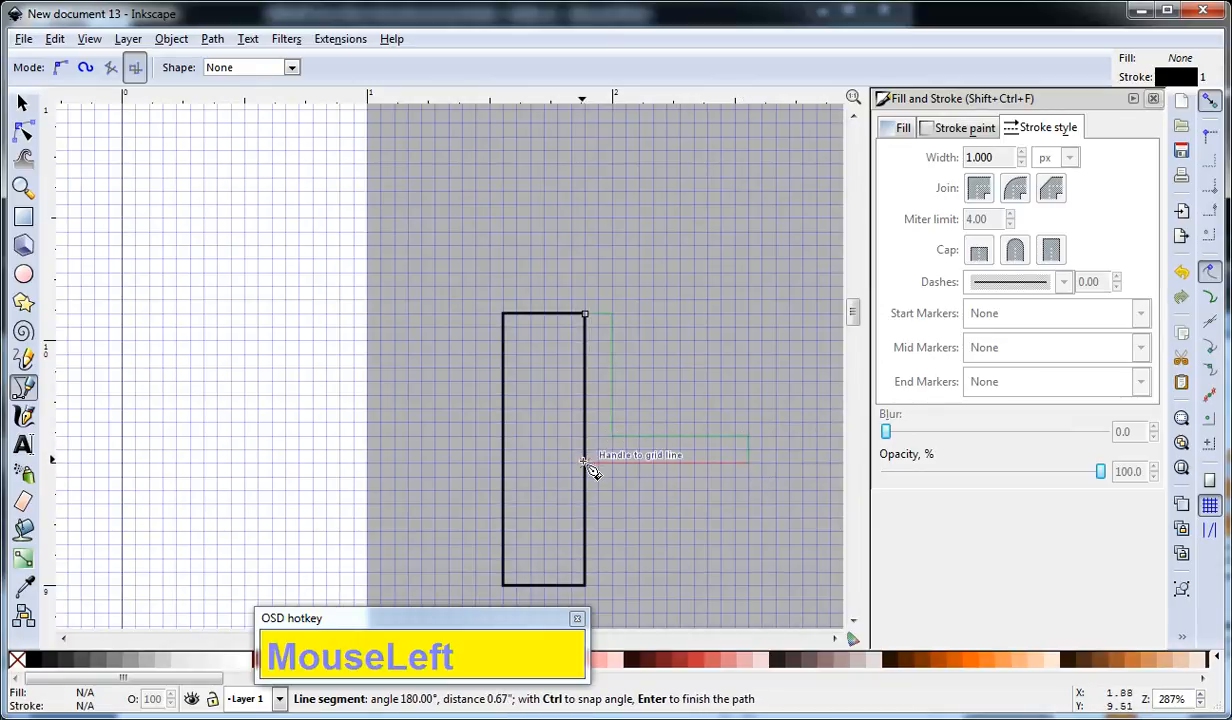
click(586, 462)
click(586, 316)
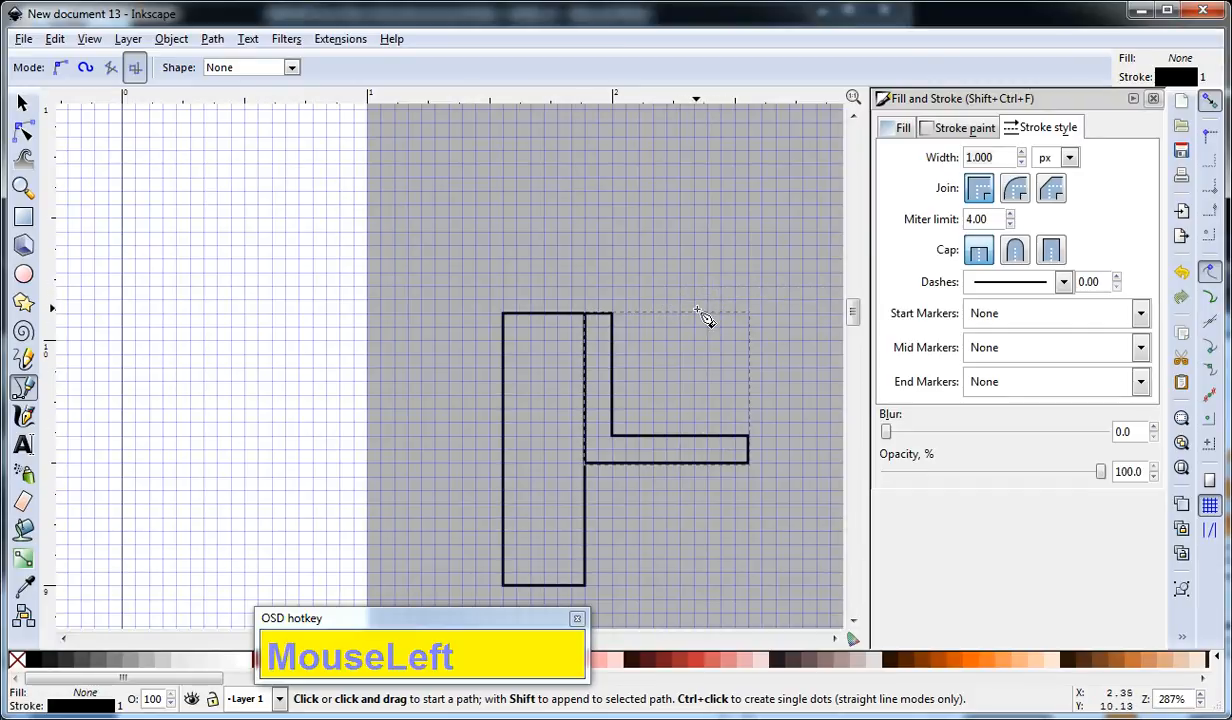
key(F1)
click(720, 270)
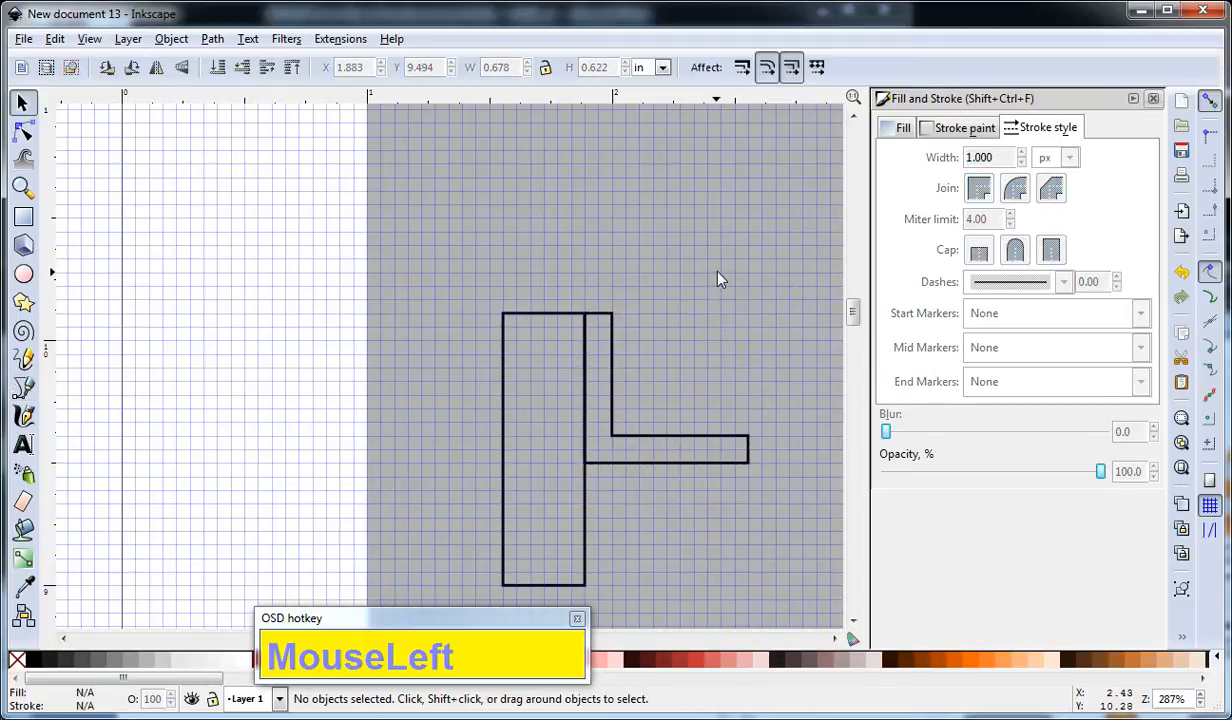
click(745, 452)
click(790, 345)
- Draw a 0.111 by 0.5 in rectangle with a 1 px stroke along the L's upright, and a 0.556 by 0.111 in one on its foot
key(r)
drag(613, 316, 643, 440)
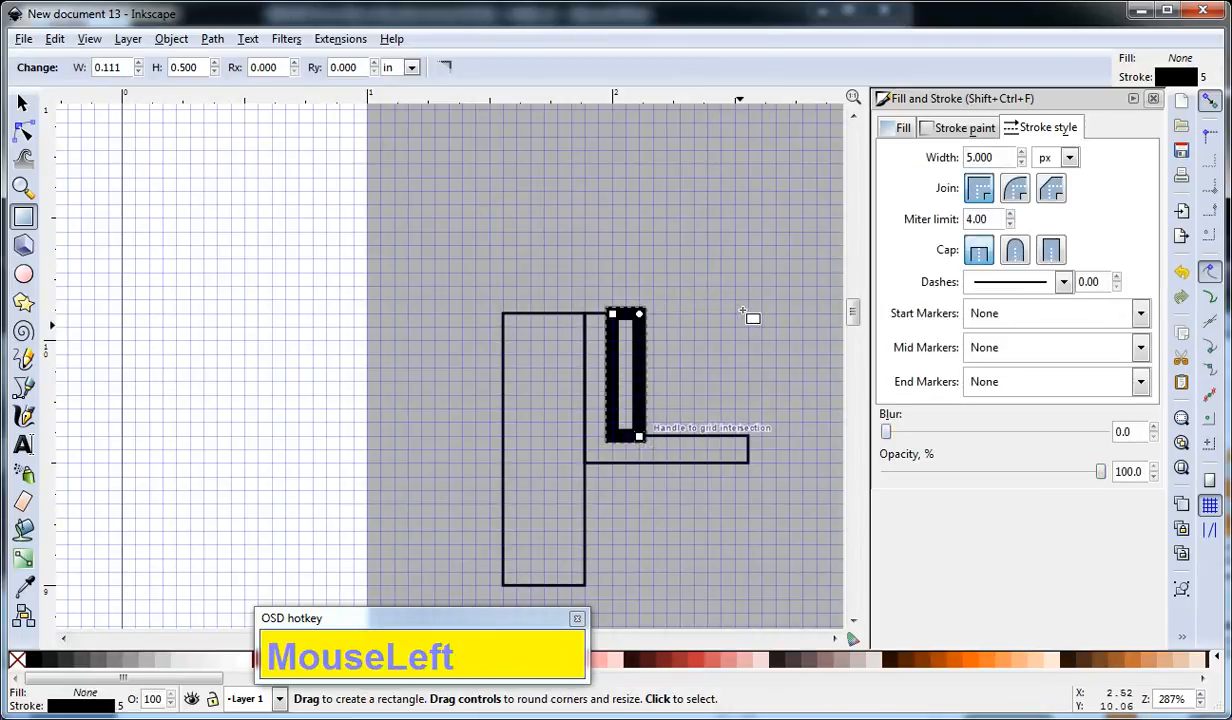
click(985, 157)
text(1)
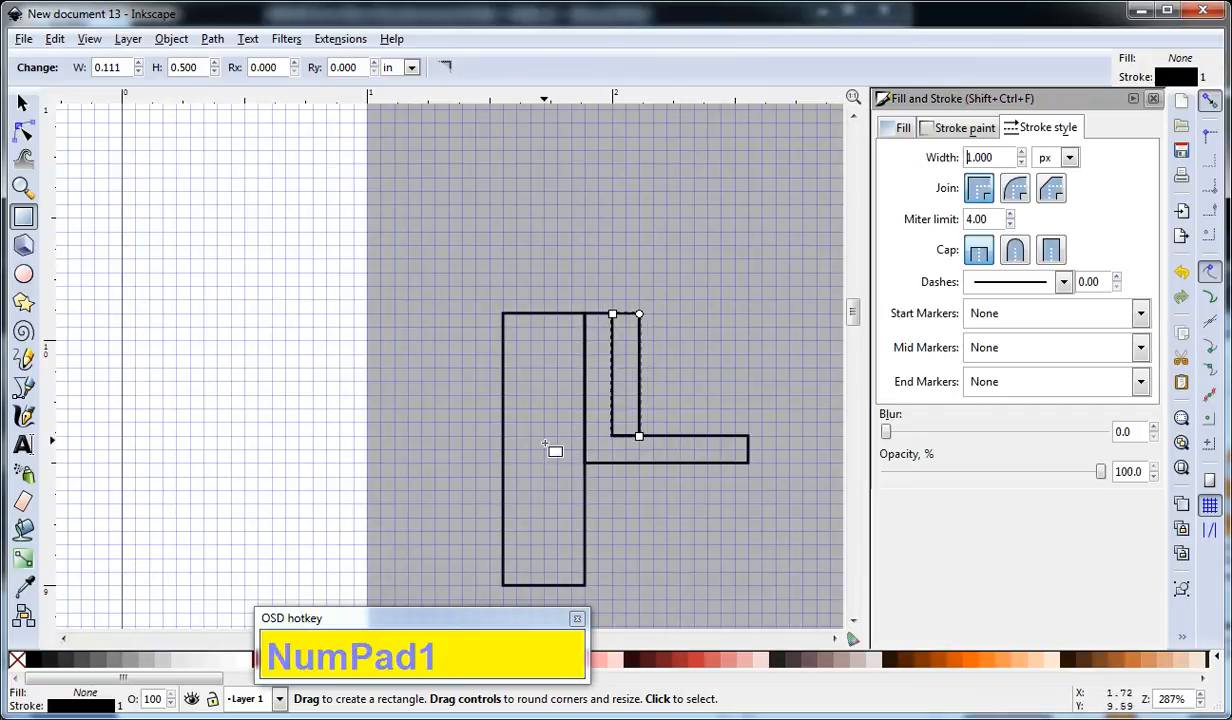
drag(691, 382, 691, 382)
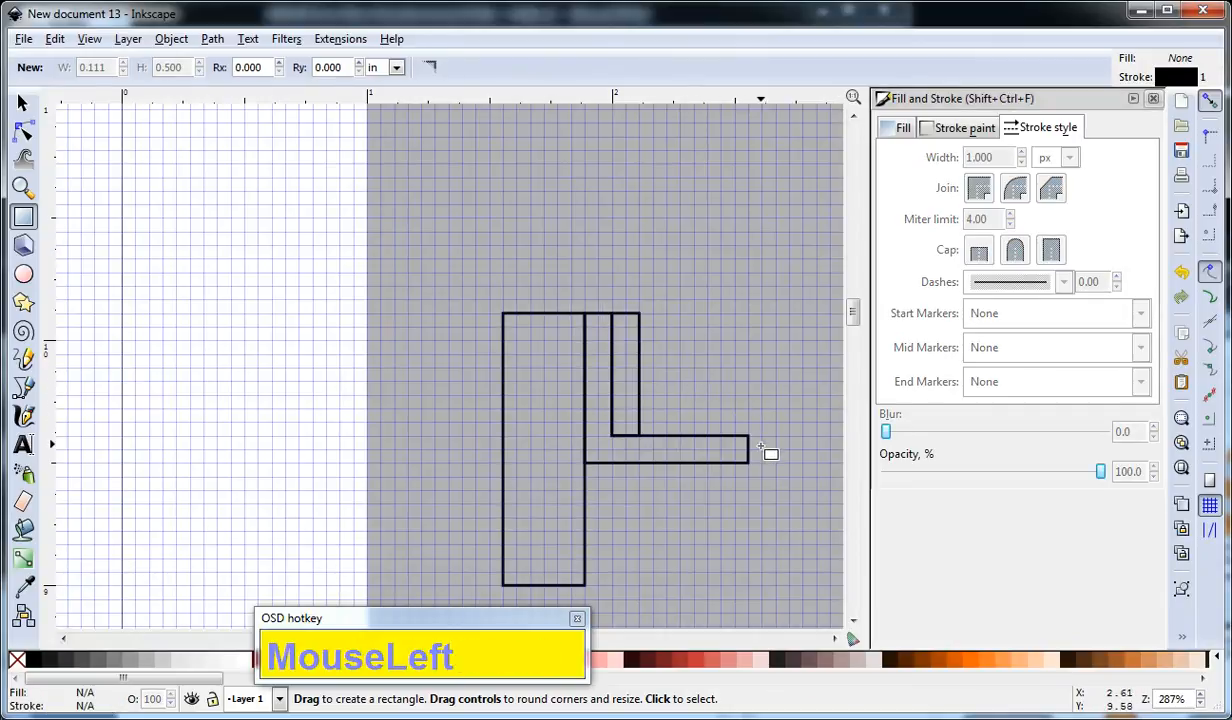
drag(749, 436, 612, 409)
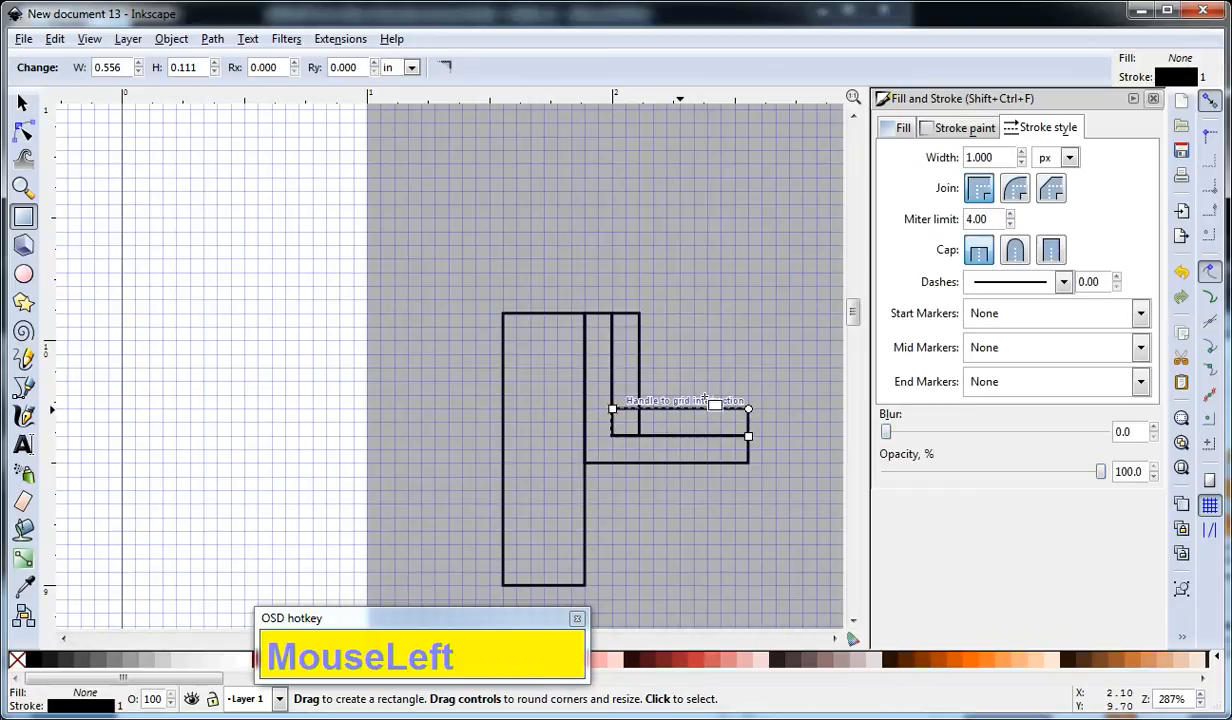
- Move the two overlapping rectangles up and right, clear of the first L, and combine them with Union
key(F1)
click(666, 398)
click(666, 409)
key(shift)
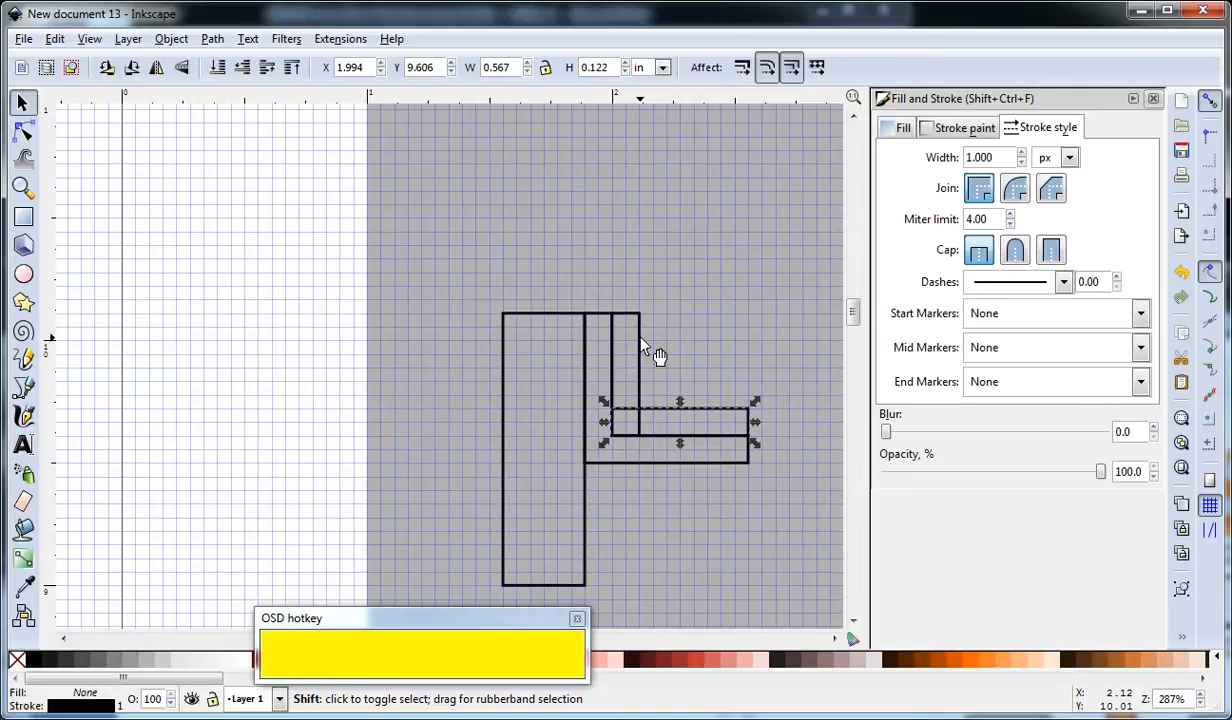
shift+click(641, 345)
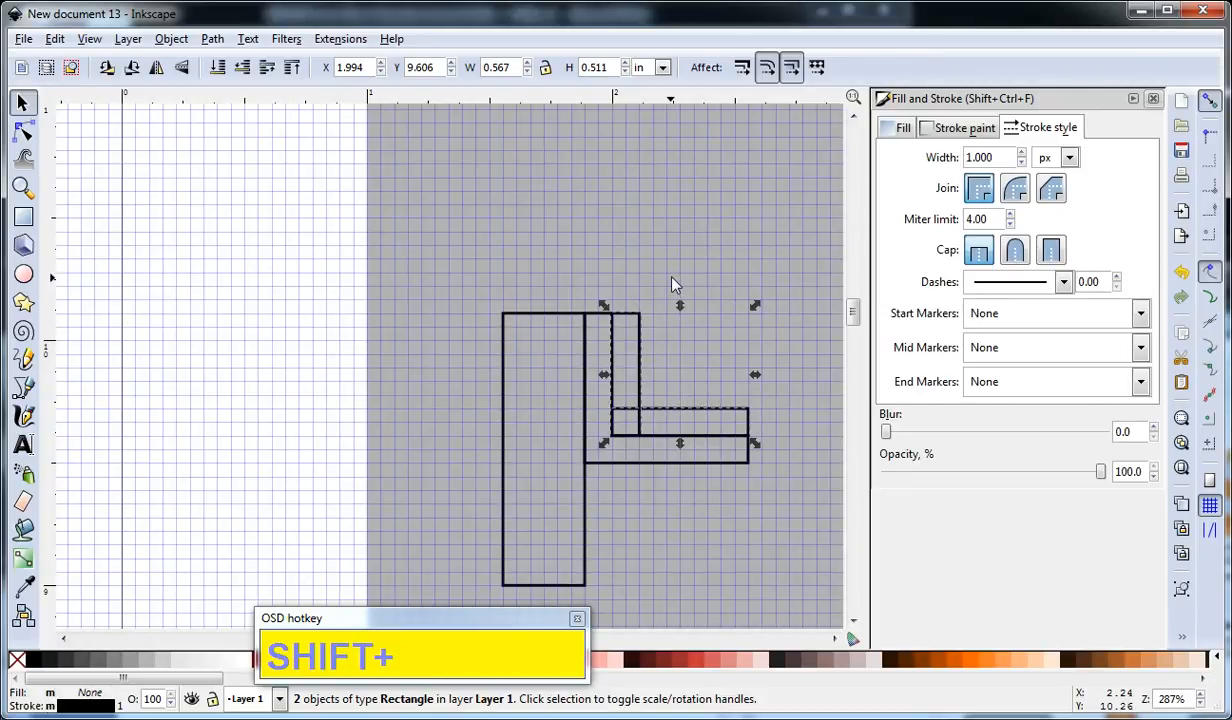
drag(643, 340, 722, 304)
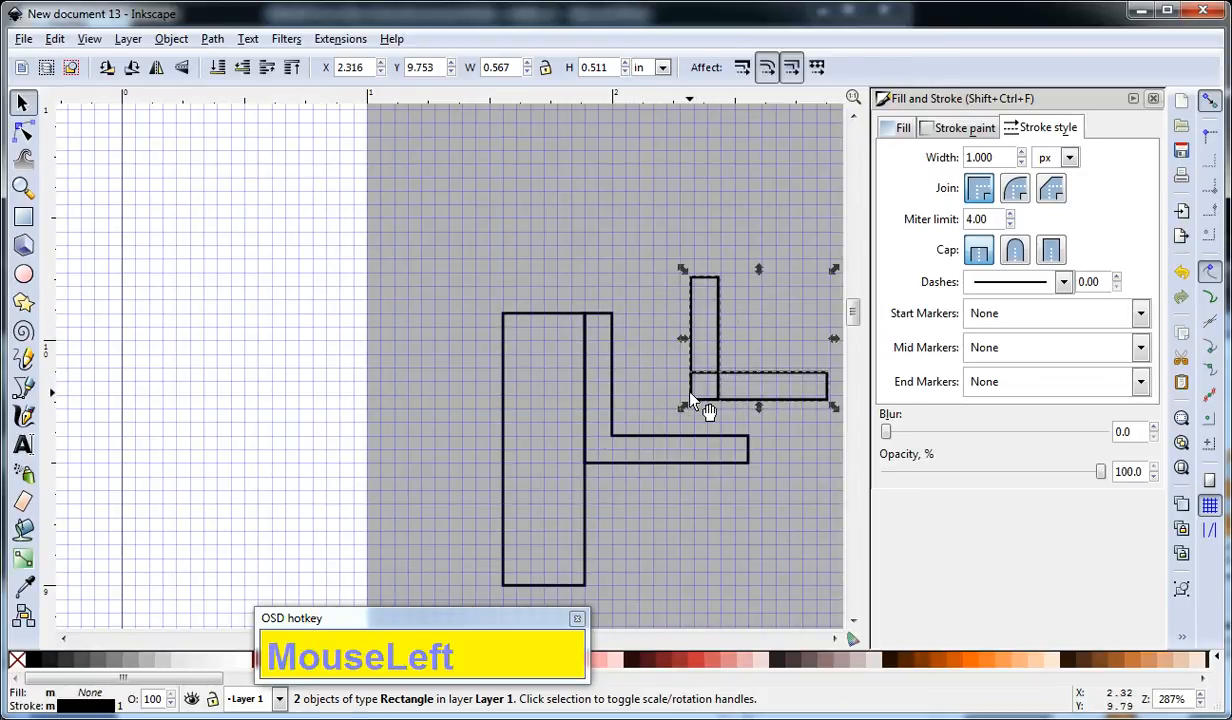
key(ctrl+plus)
click(745, 415)
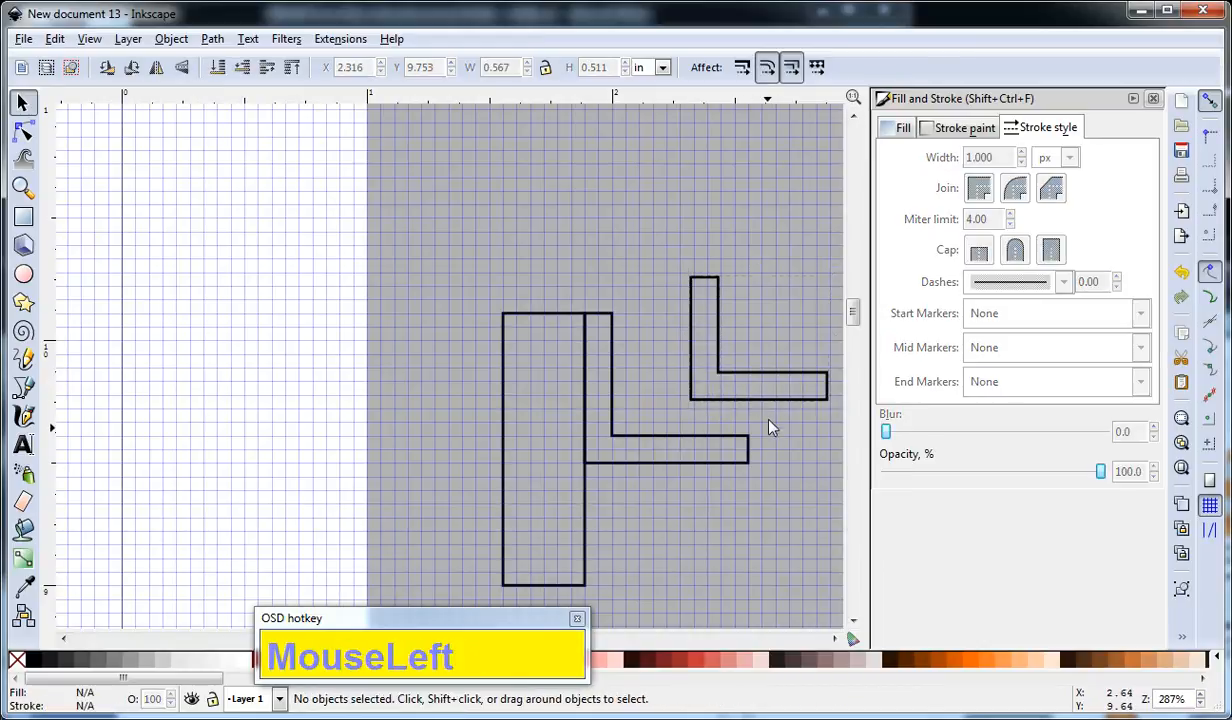
- Reposition the combined L shape by its lower-left corner to about X 2.188 in, Y 9.834 in
click(748, 376)
drag(789, 370, 727, 405)
click(747, 422)
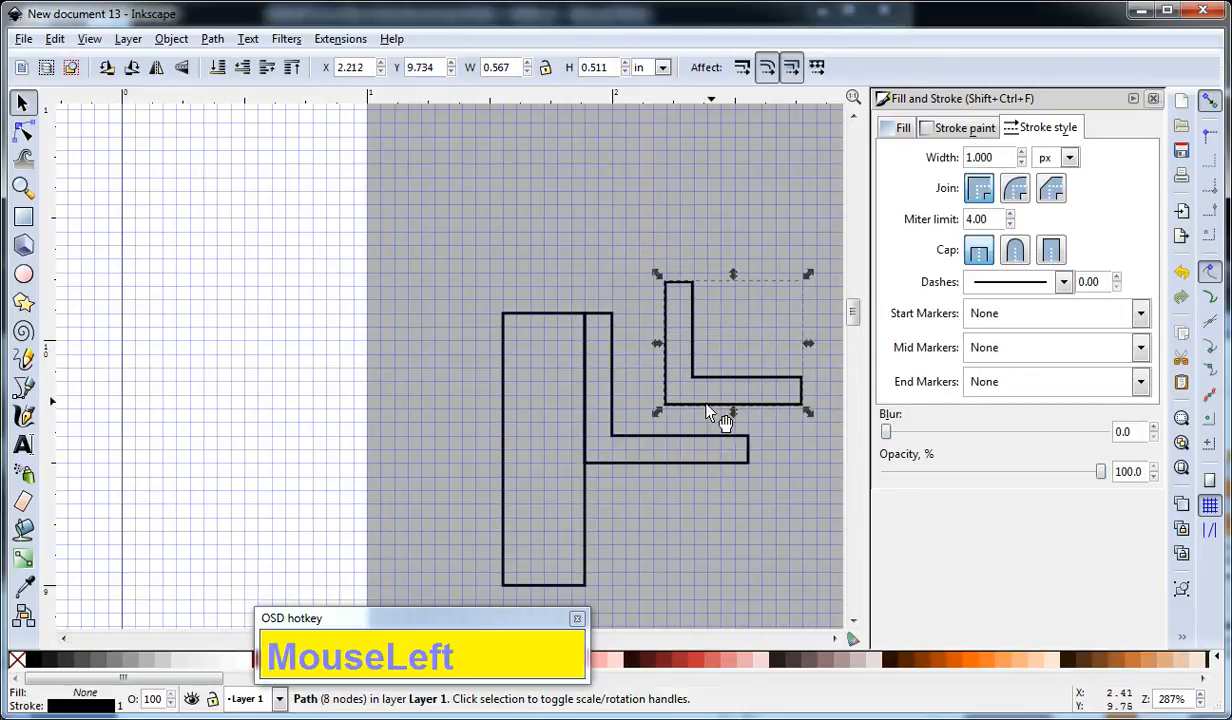
click(770, 440)
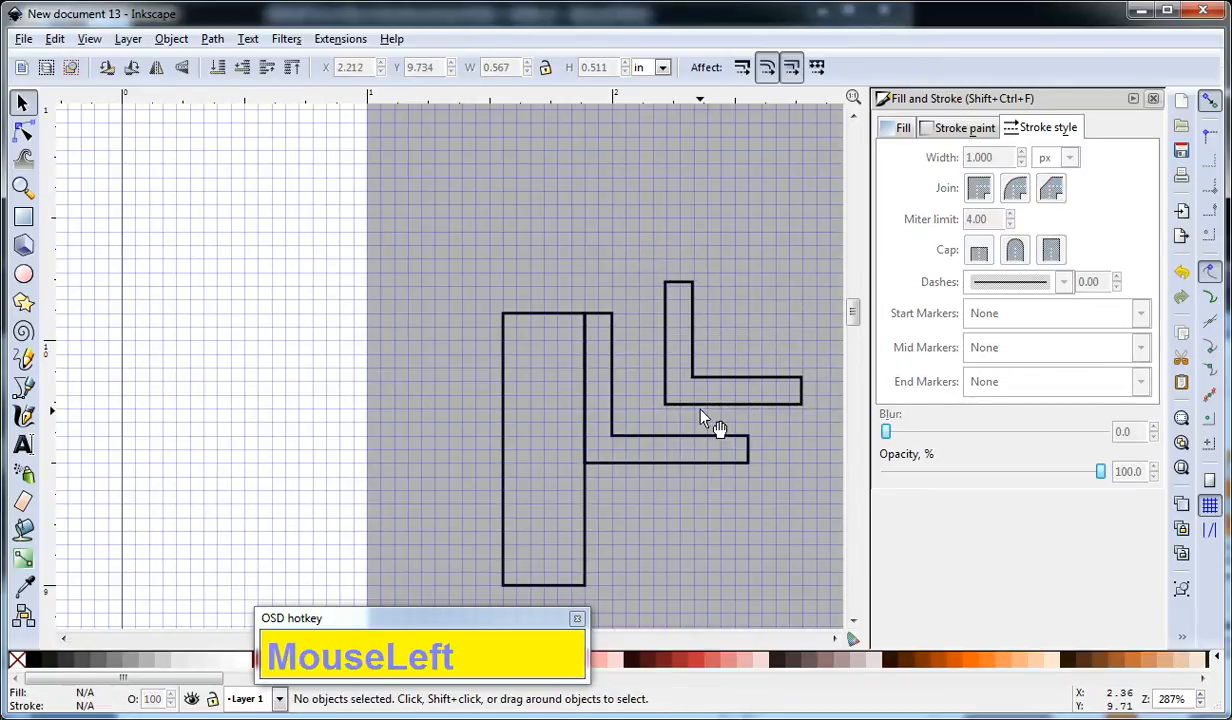
click(668, 404)
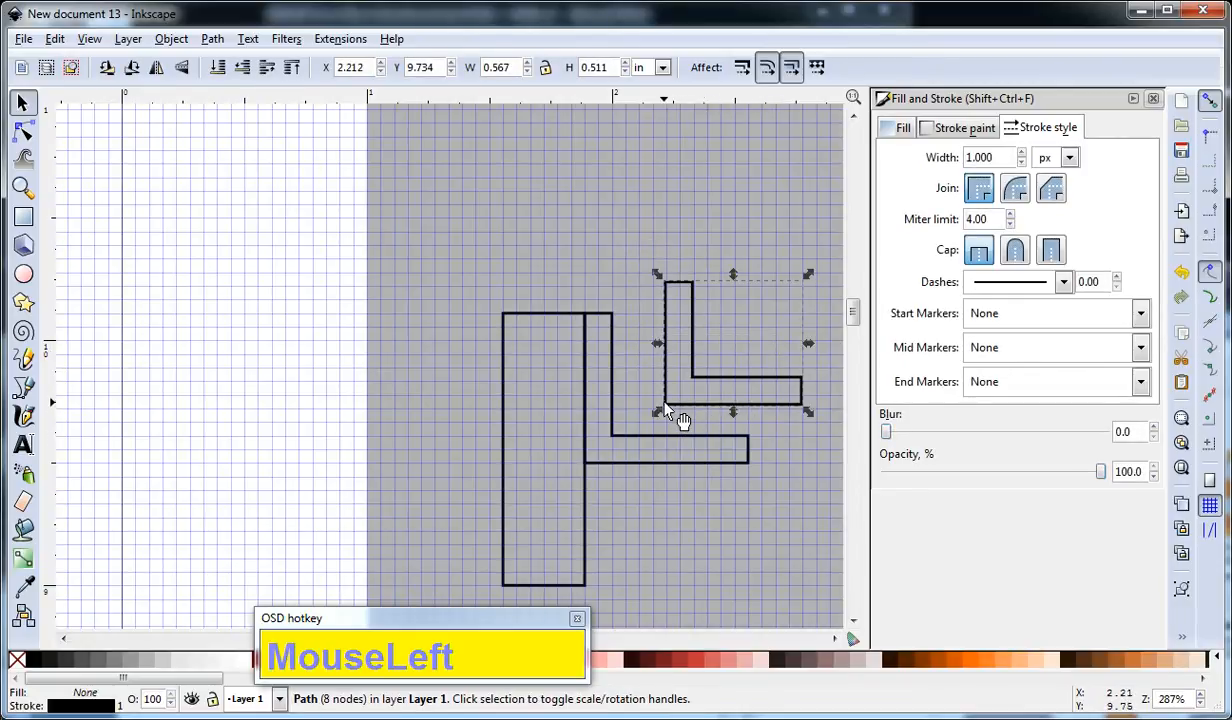
mouse_move(665, 403)
mouse_down()
mouse_move(648, 350)
mouse_move(660, 378)
mouse_up()
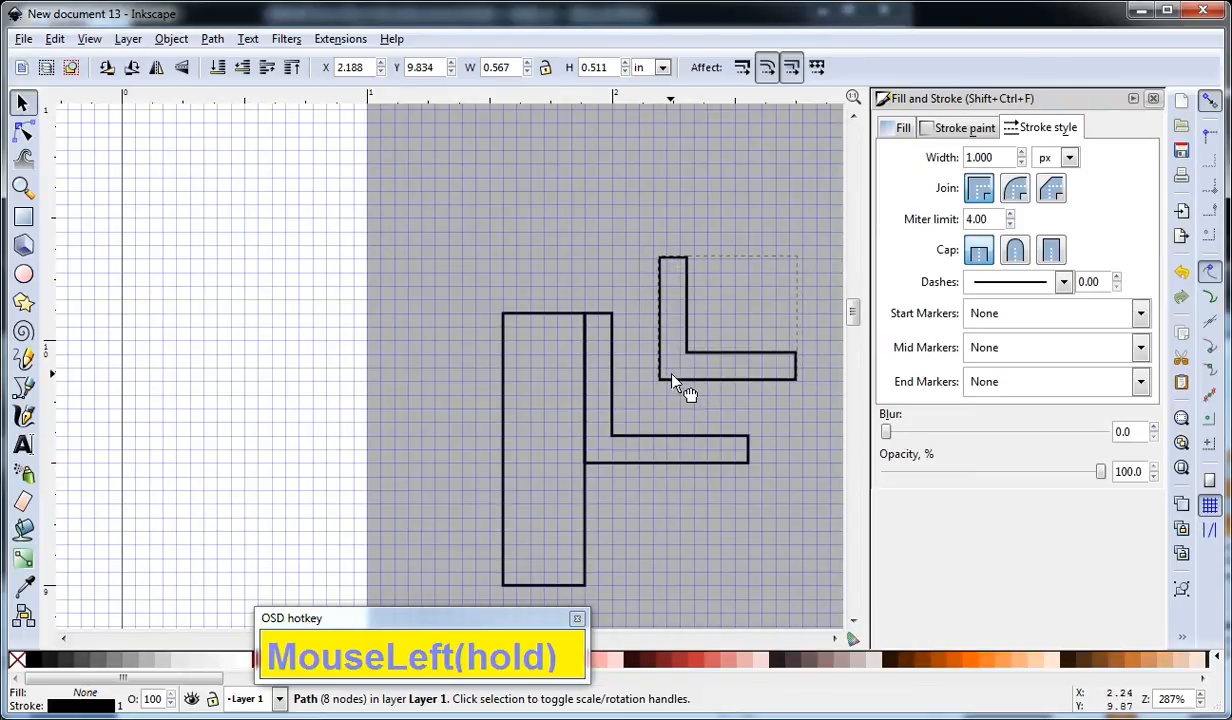
click(755, 412)
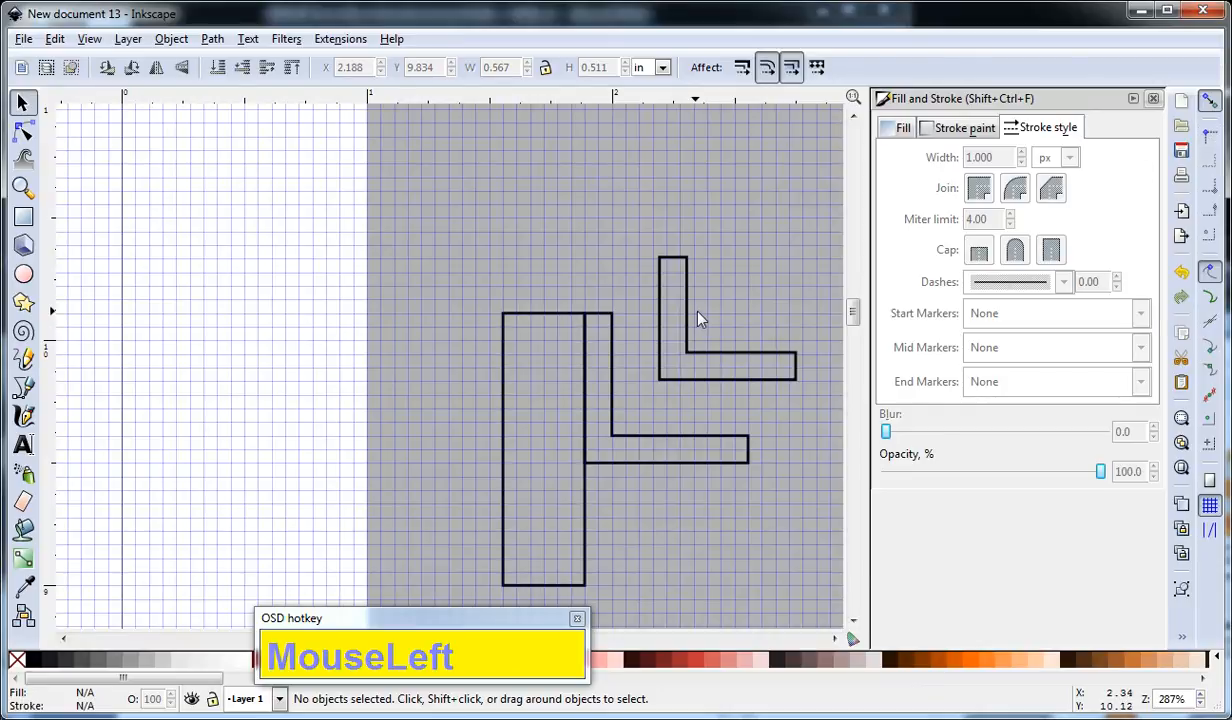
- Enable bounding box snapping and move the combined L so its lower-left bounding box corner snaps to the grid intersection at X 2.167 in, Y 9.833 in
key(ctrl)
scroll(671, 374, up, 5)
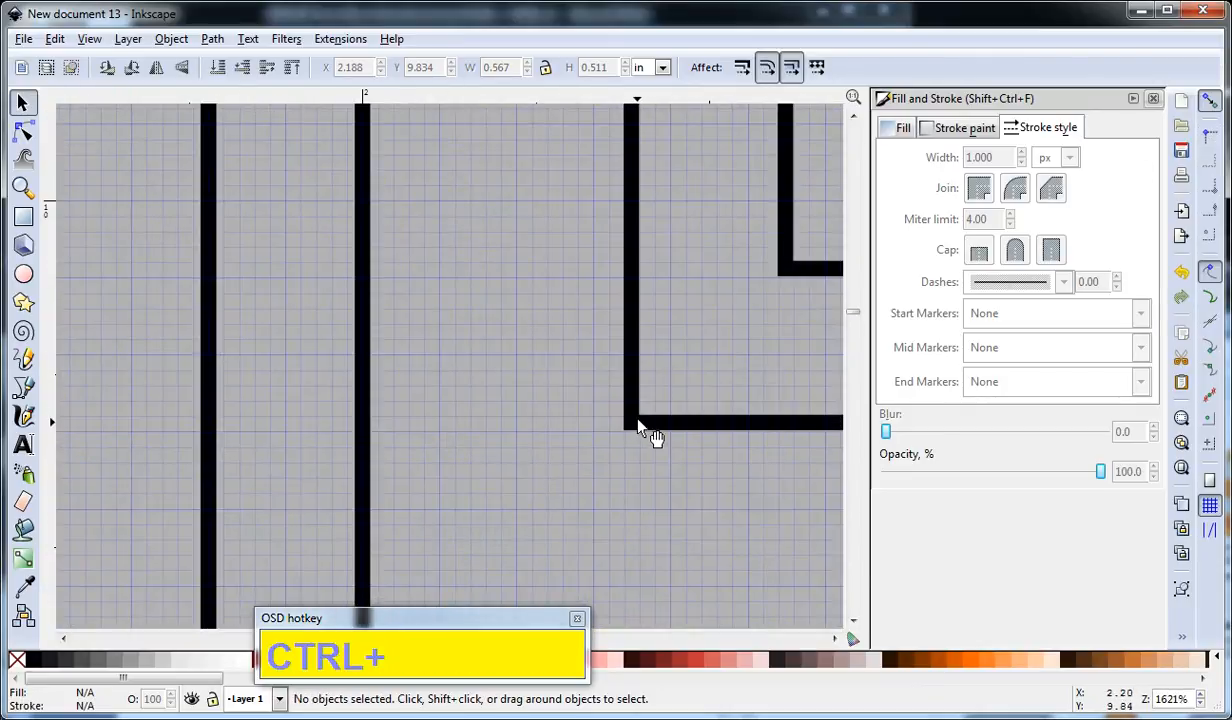
scroll(668, 311, down, 3)
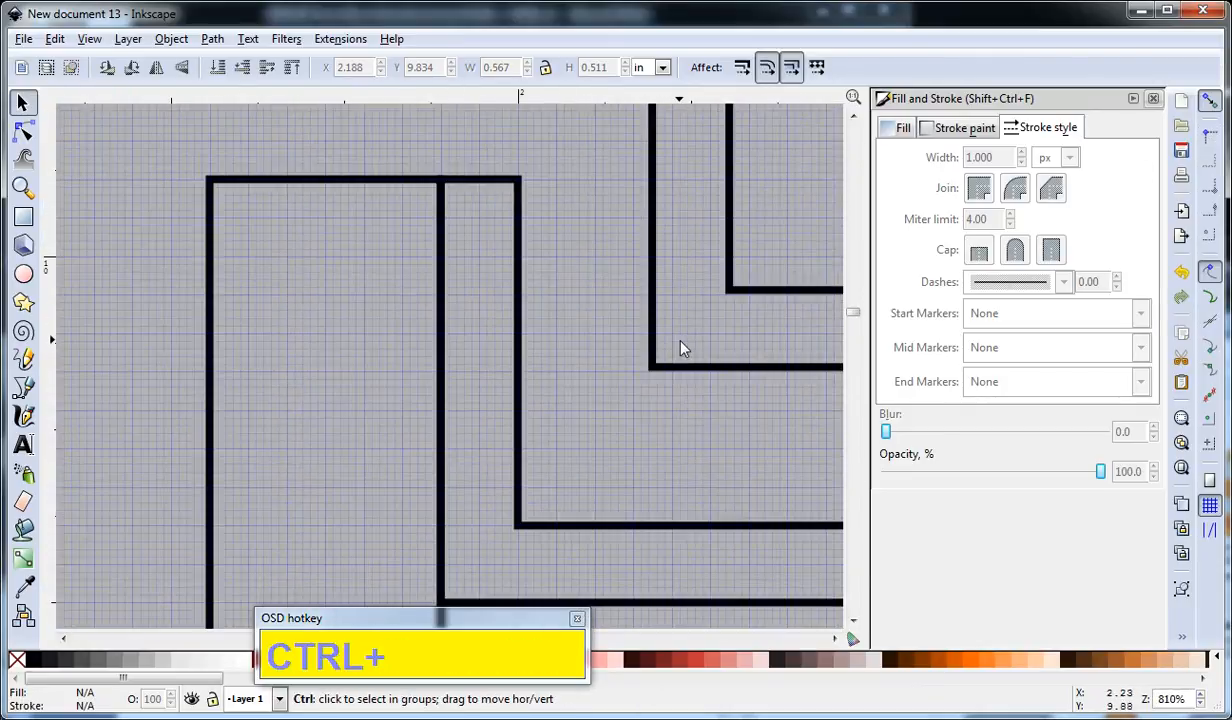
click(1209, 138)
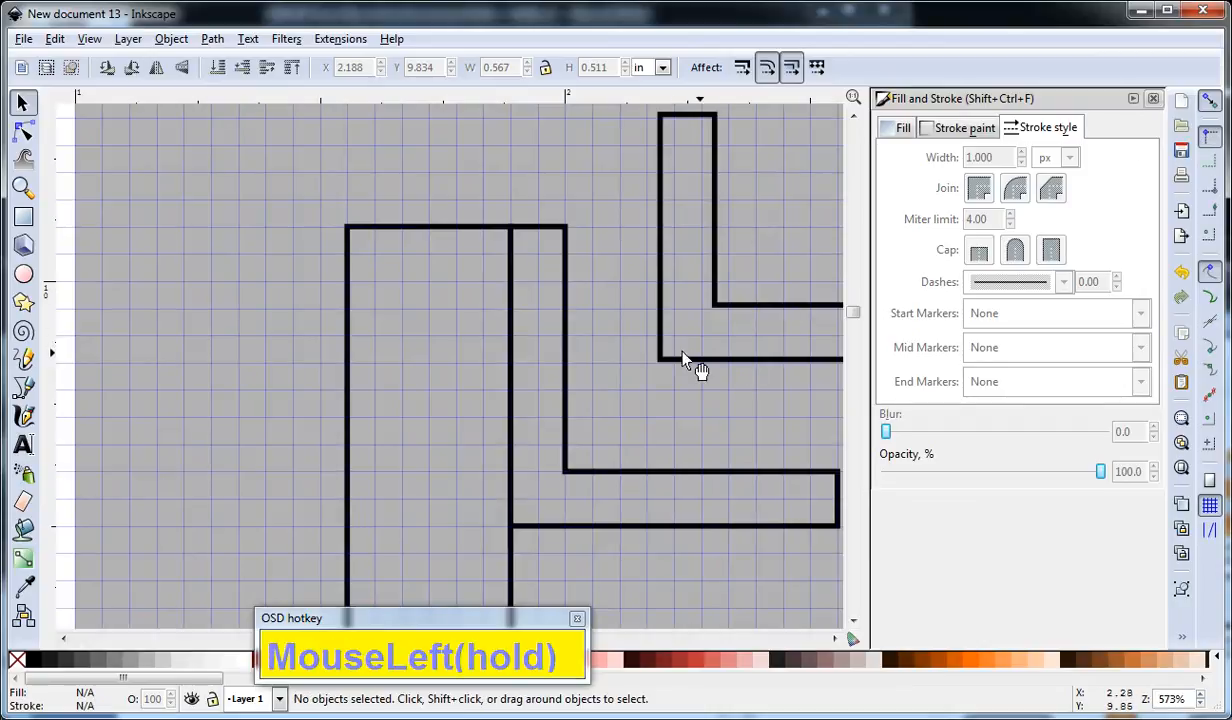
drag(665, 360, 684, 362)
click(674, 405)
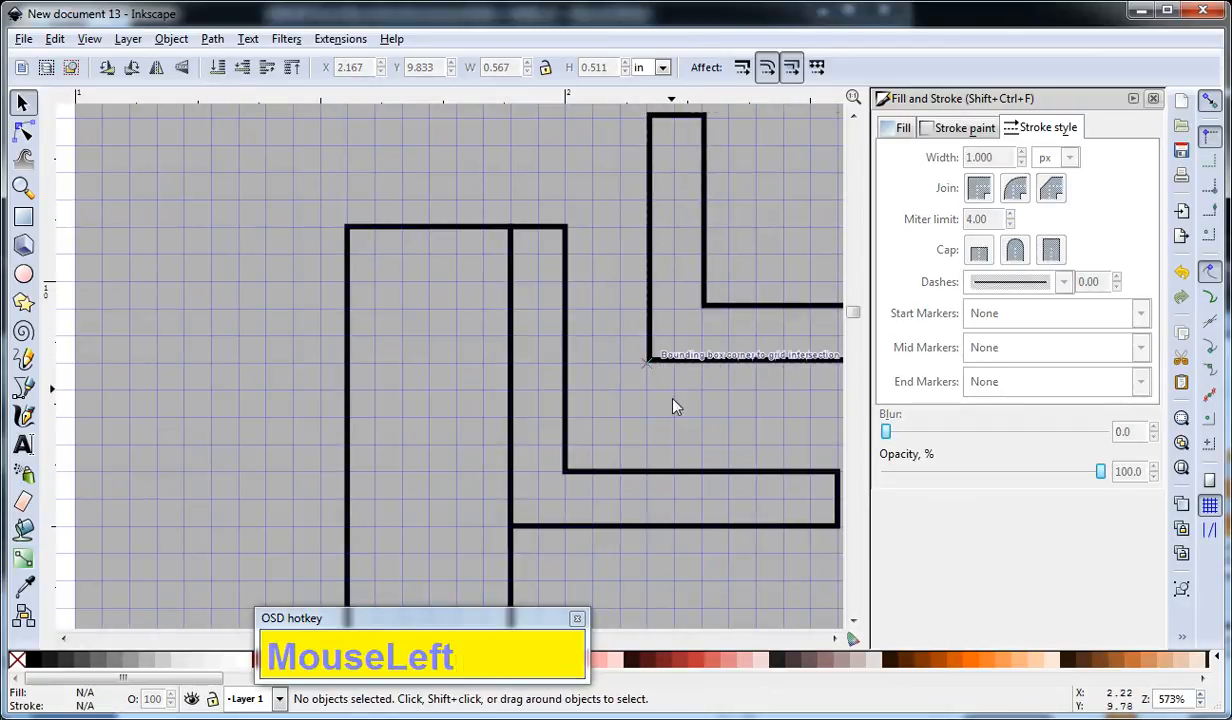
- Draw a short vertical line one major grid square long, down from the combined L's lower-left corner at X 2.17 in, Y 9.83 in
middle_click(670, 162)
scroll(657, 201, up, 2)
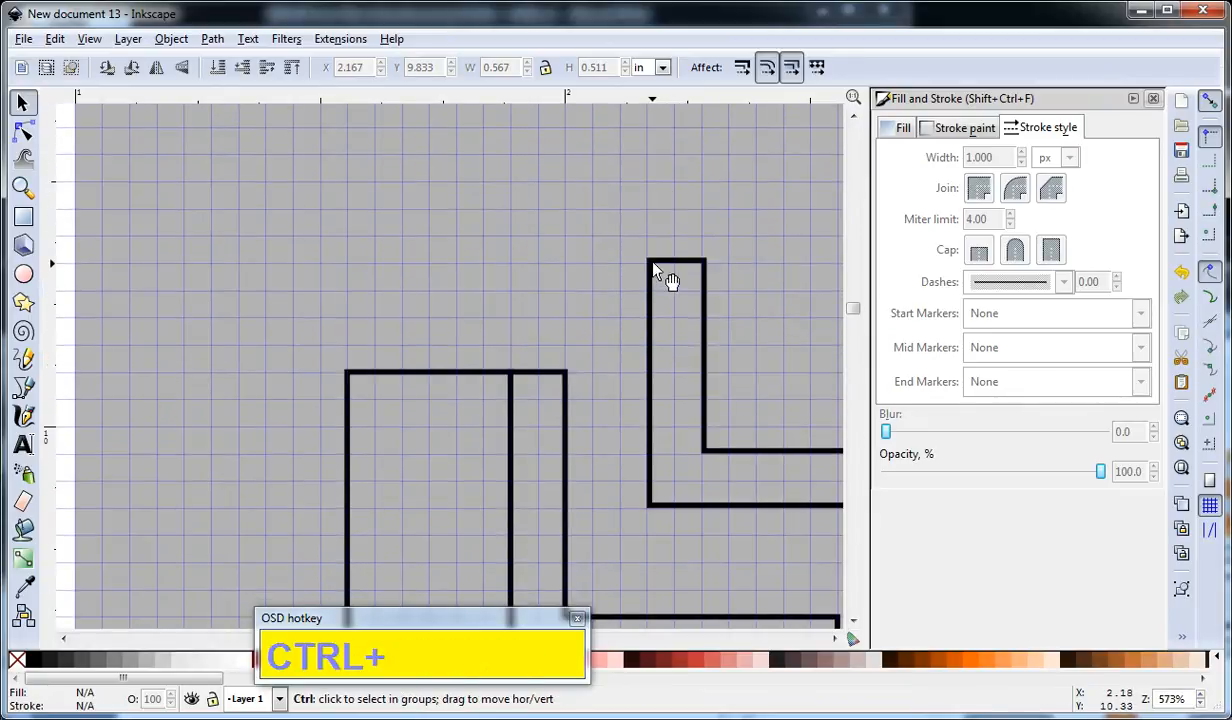
ctrl+scroll(664, 272, up, 3)
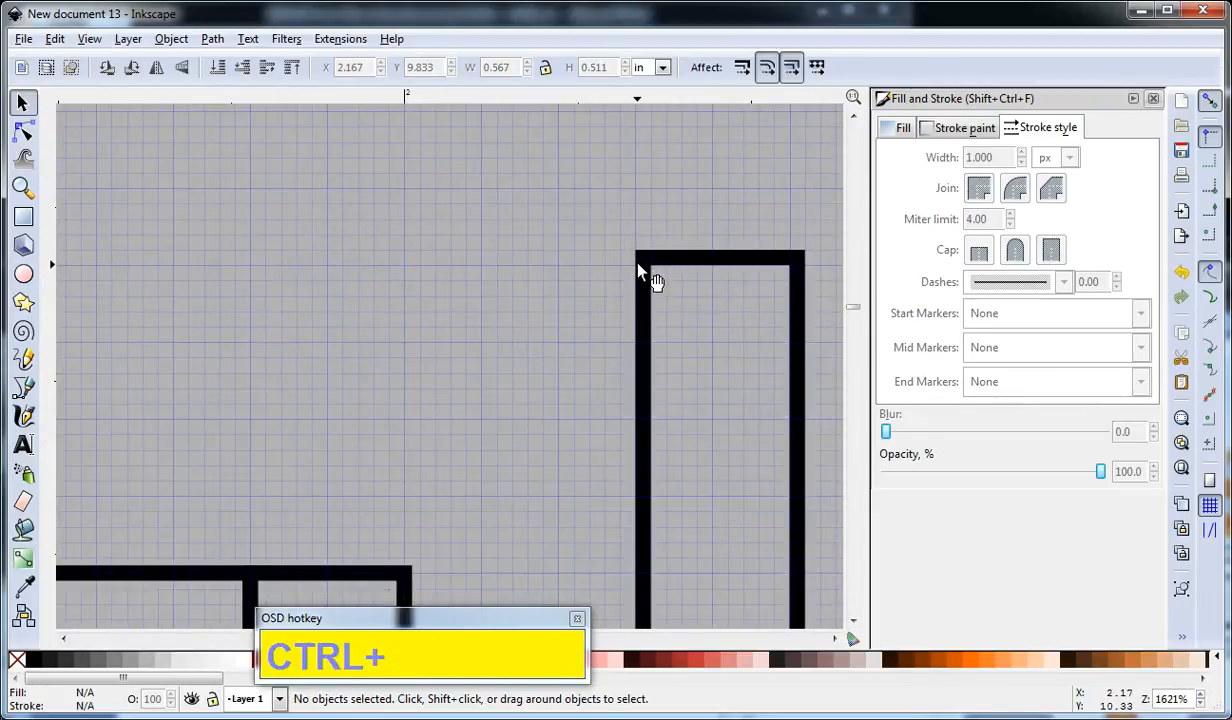
middle_click(668, 385)
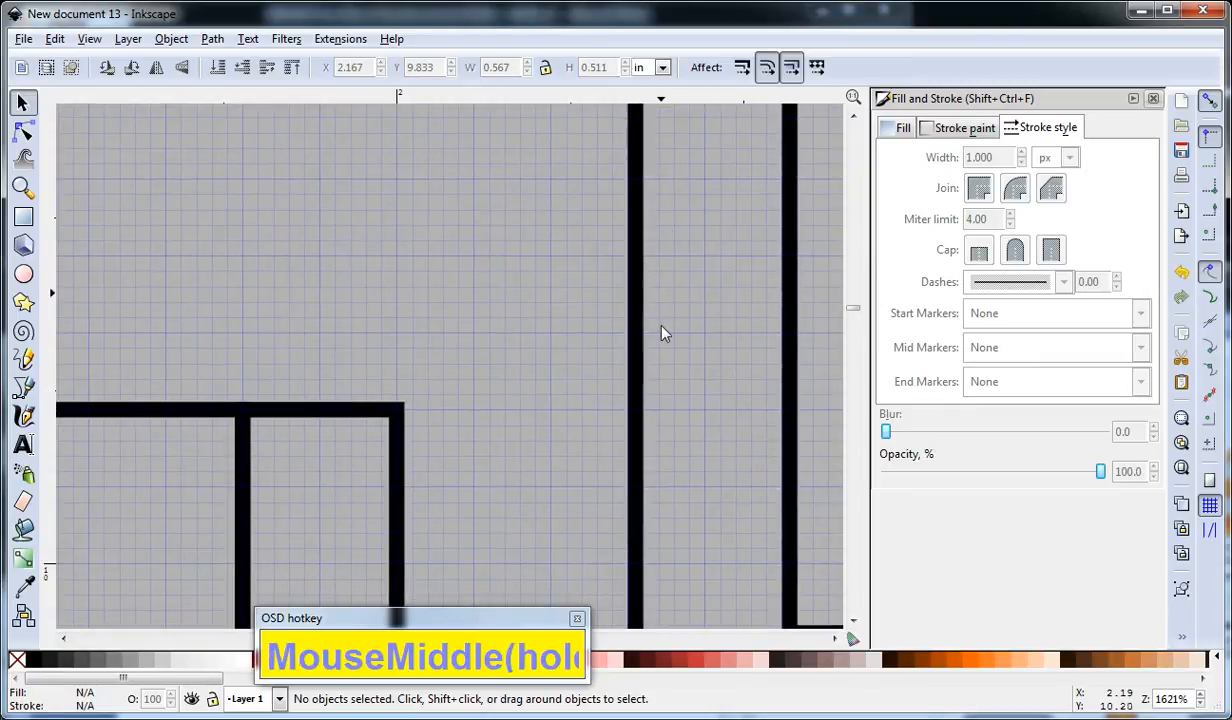
middle_click(633, 485)
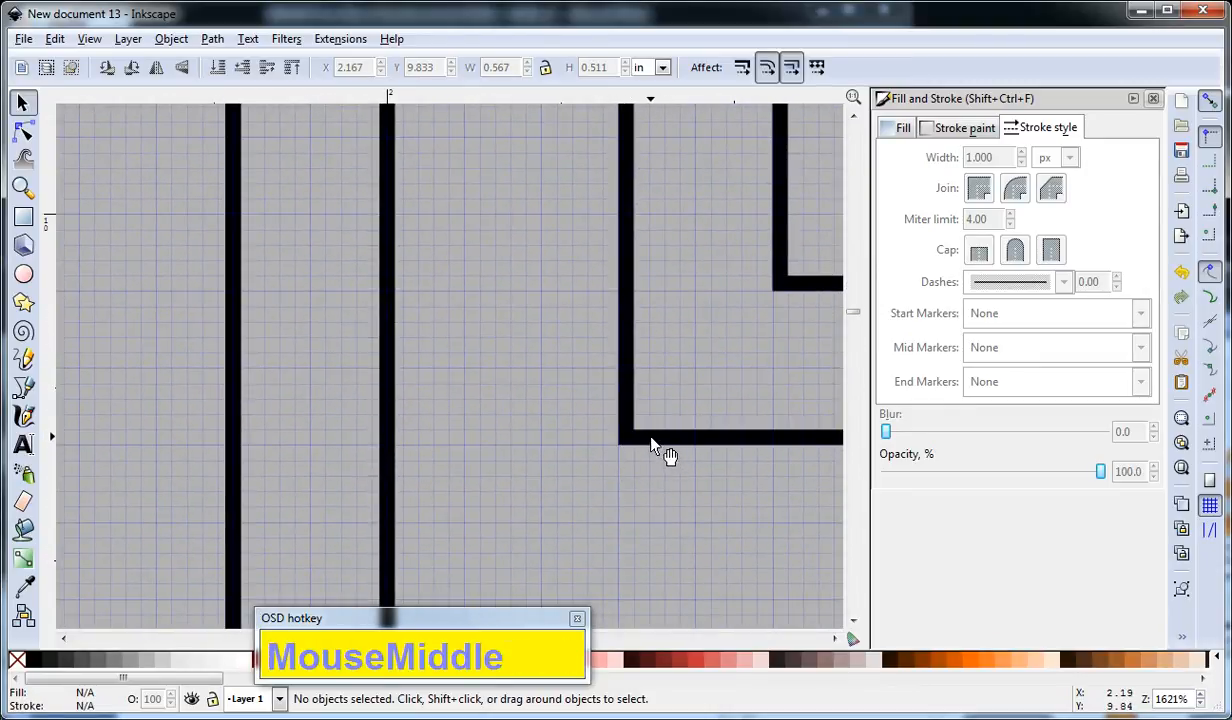
key(b)
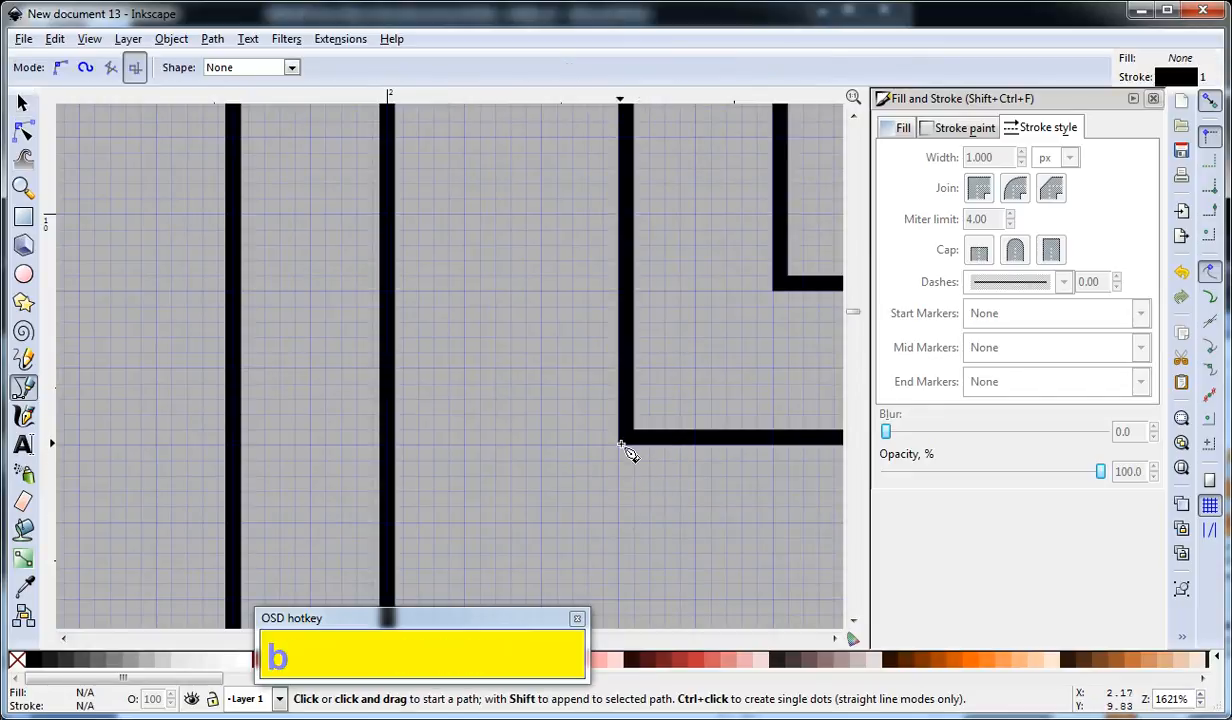
click(618, 443)
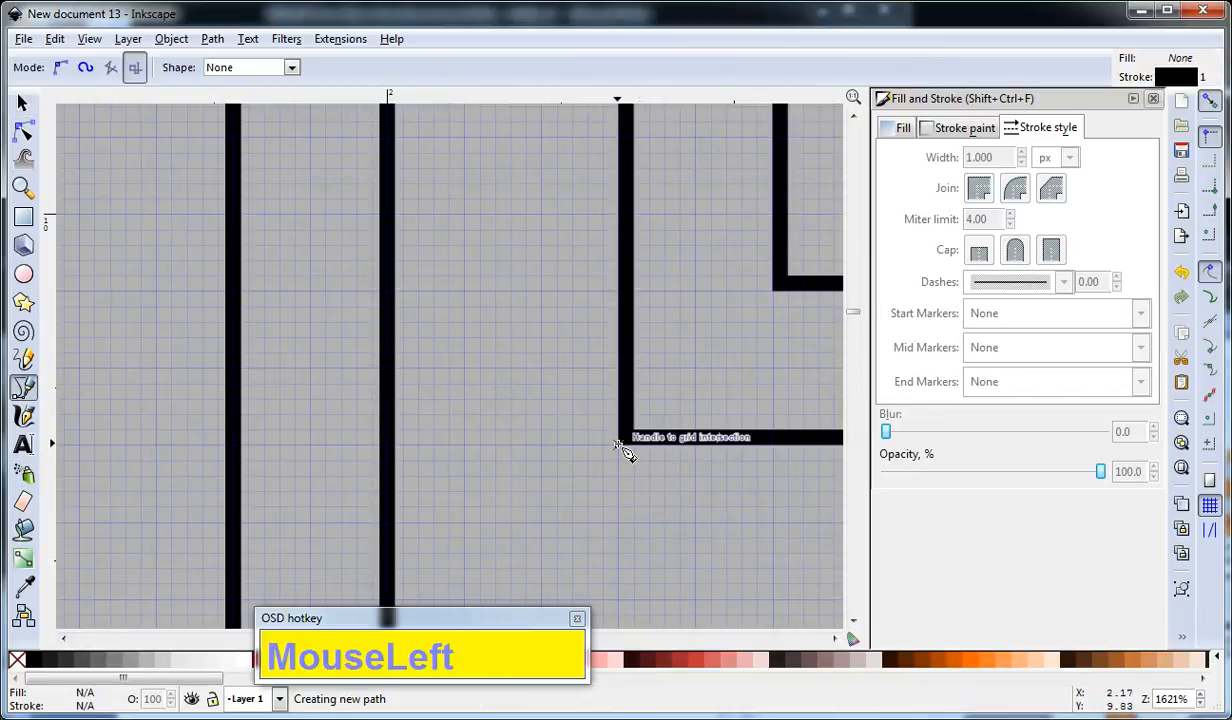
click(616, 522)
right_click(616, 522)
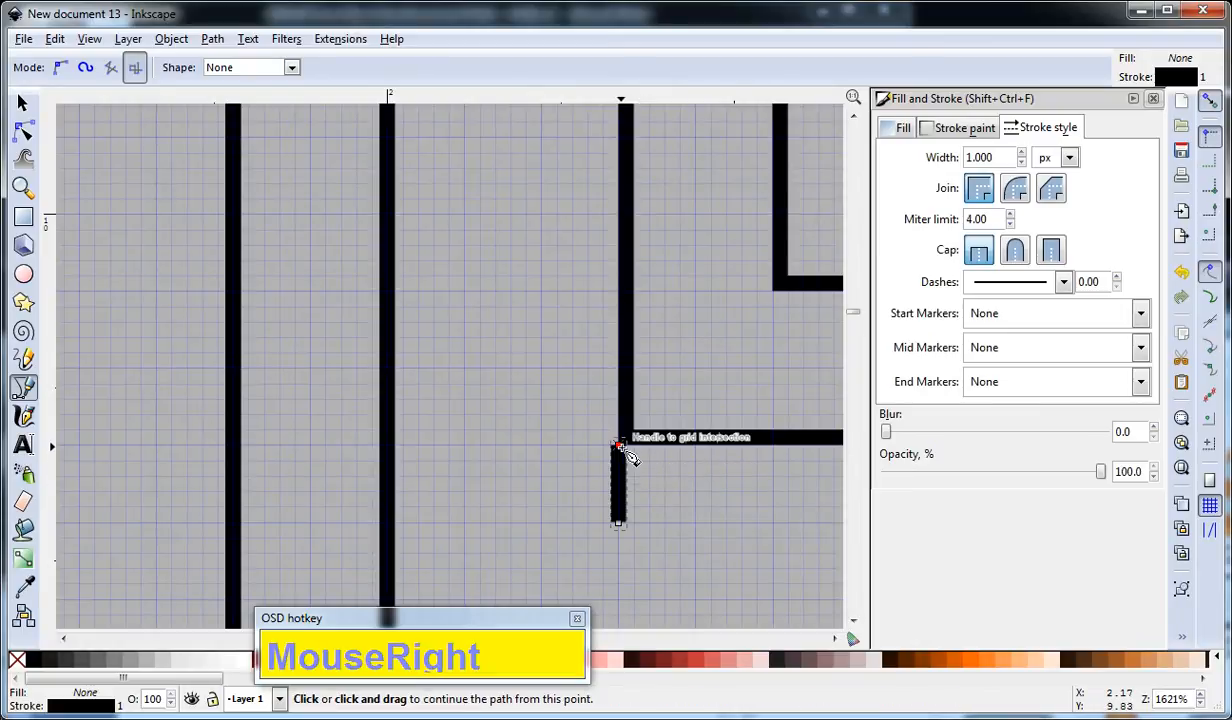
- Delete the short vertical line below the combined L's lower-left corner
key(s)
click(641, 454)
click(643, 461)
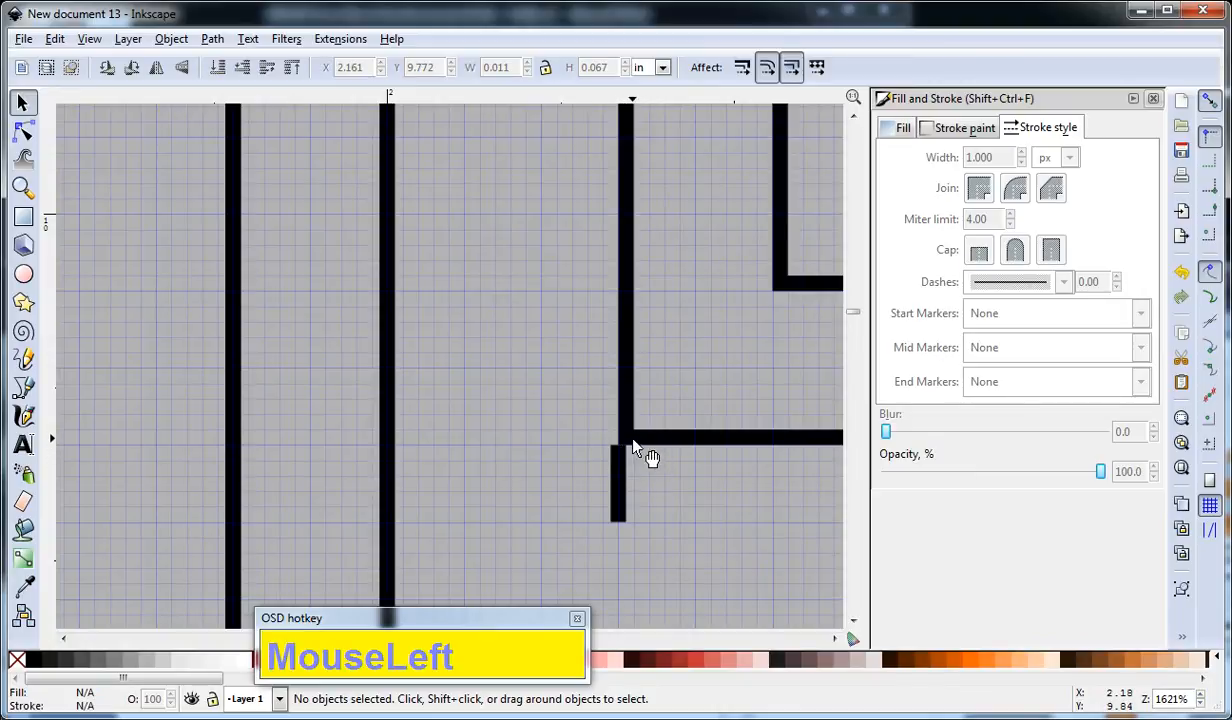
click(626, 443)
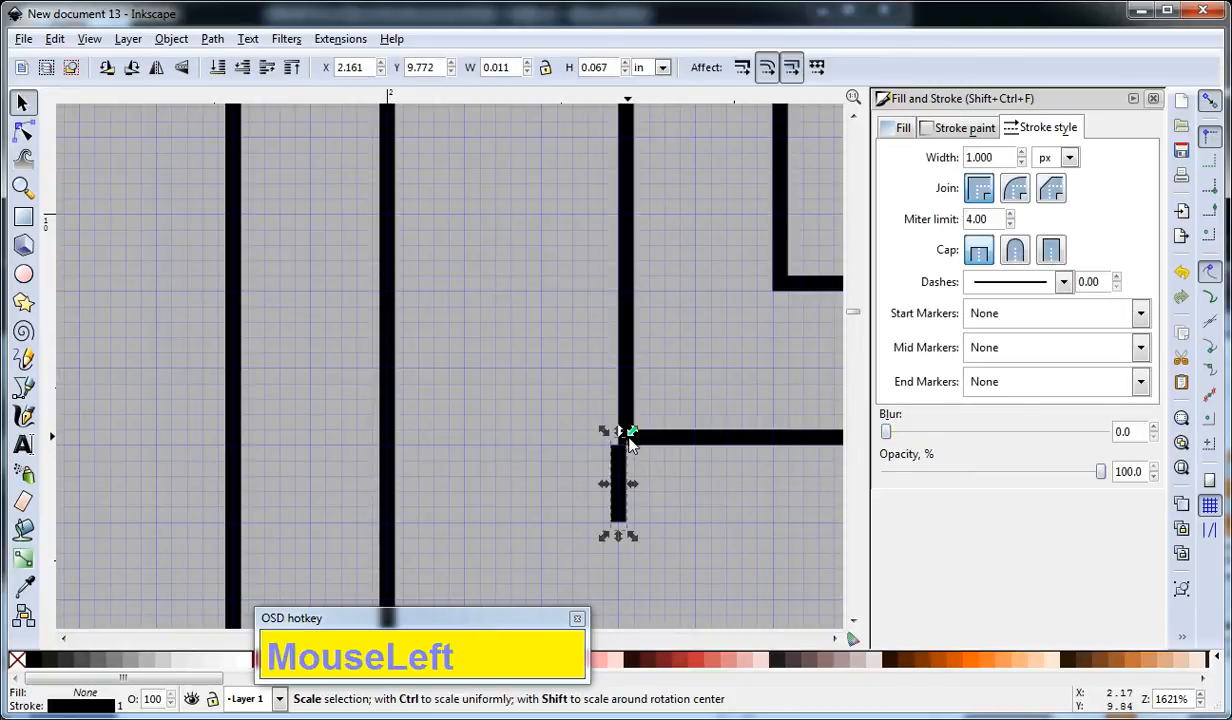
key(Delete)
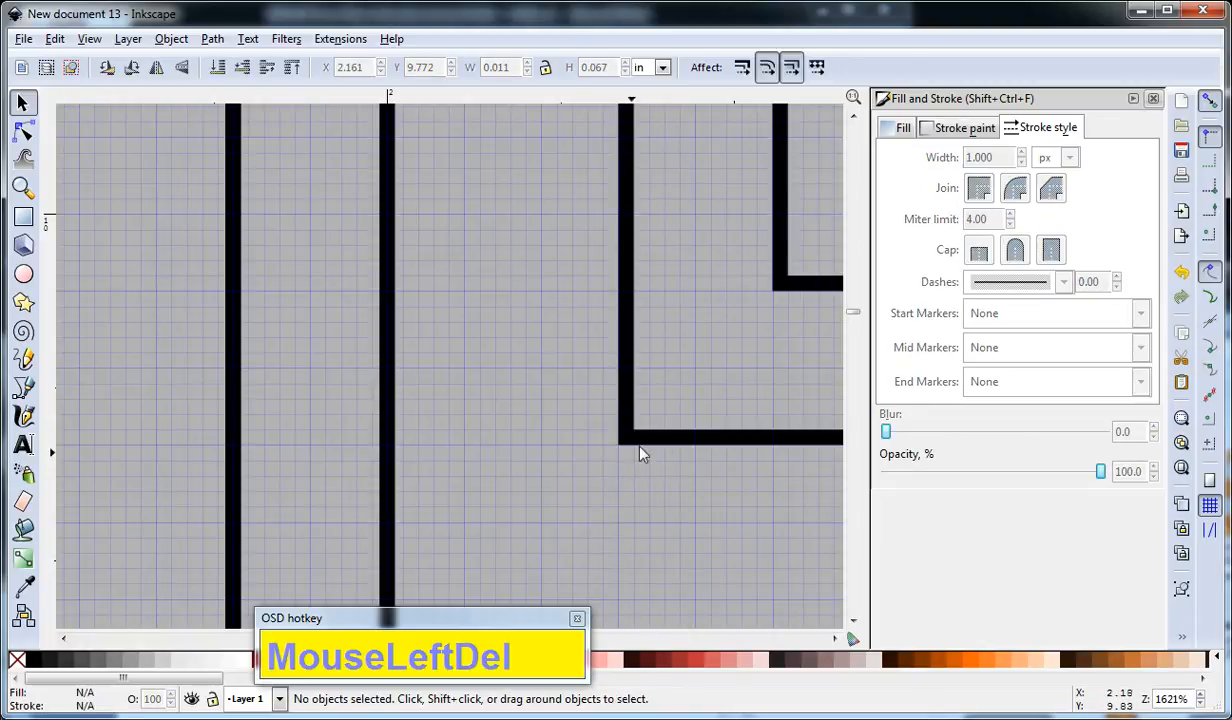
- Display the combined L's nodes to examine where the lower-left corner node sits relative to the stroke, and deselect the shape
click(618, 446)
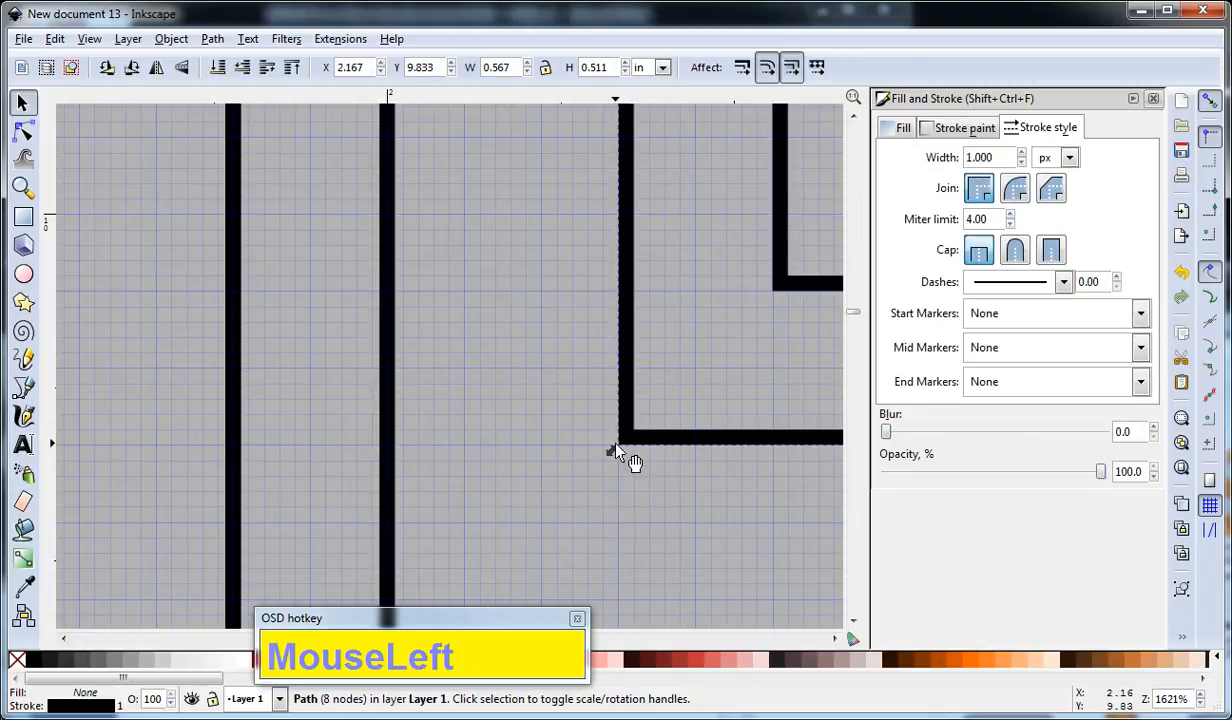
key(F2)
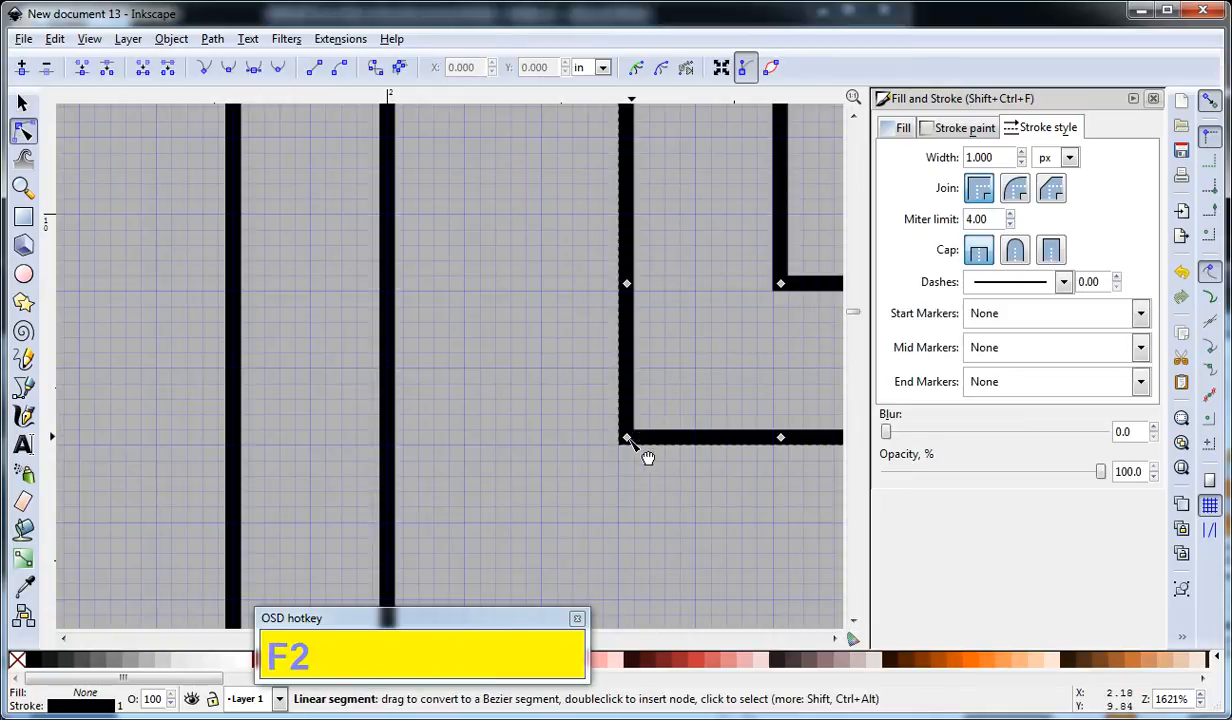
key(F1)
click(680, 489)
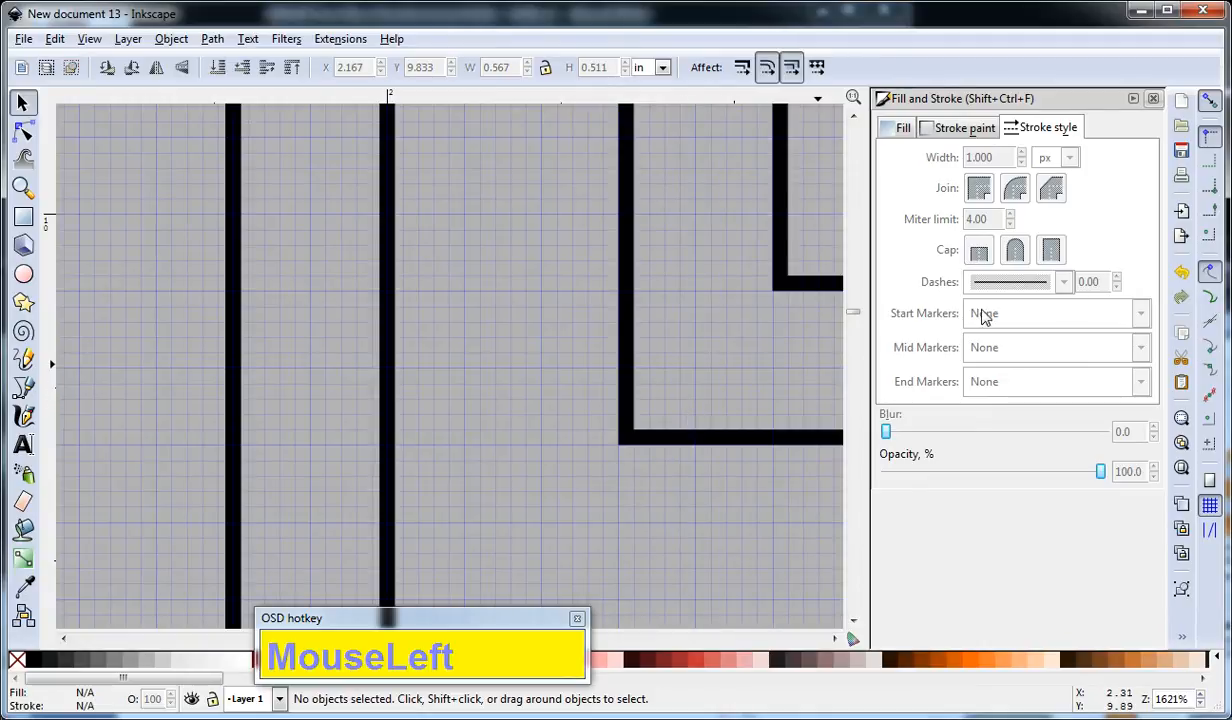
- Enable snapping to paths and cusp nodes, and move the combined L by its lower-left corner node to X 2.161 in, Y 9.828 in
click(1207, 137)
scroll(611, 358, down, 2)
drag(657, 334, 625, 416)
scroll(587, 415, up, 2)
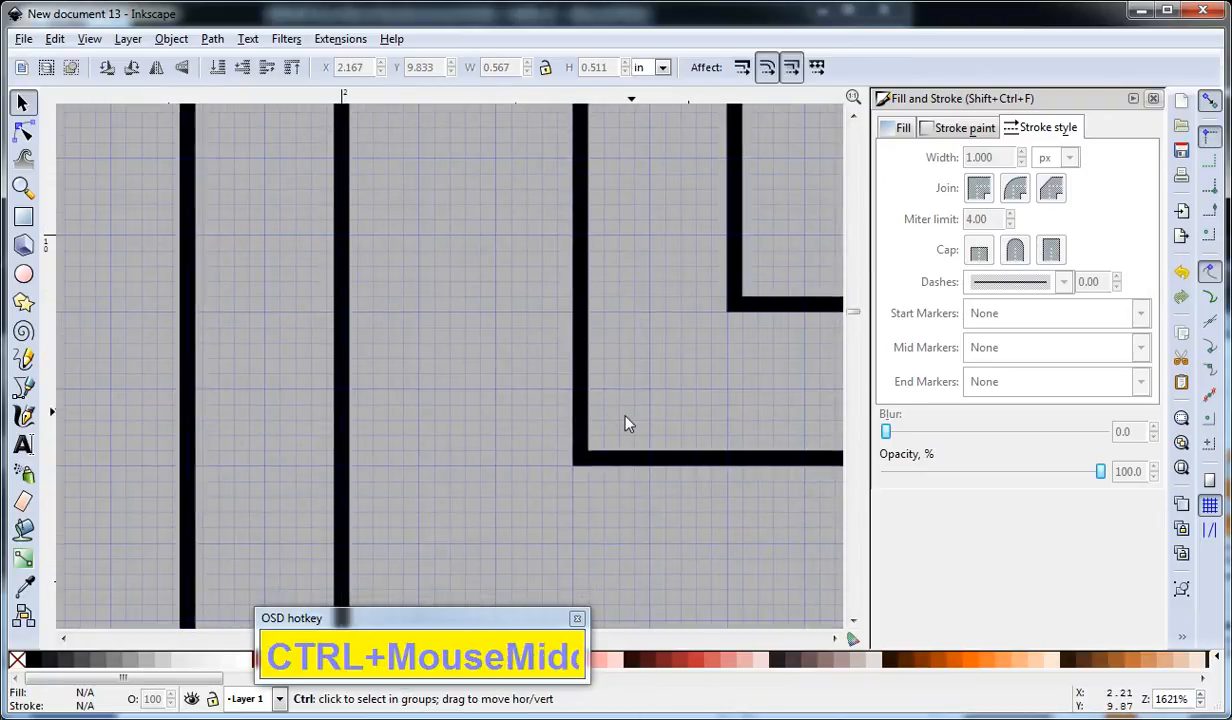
click(1210, 299)
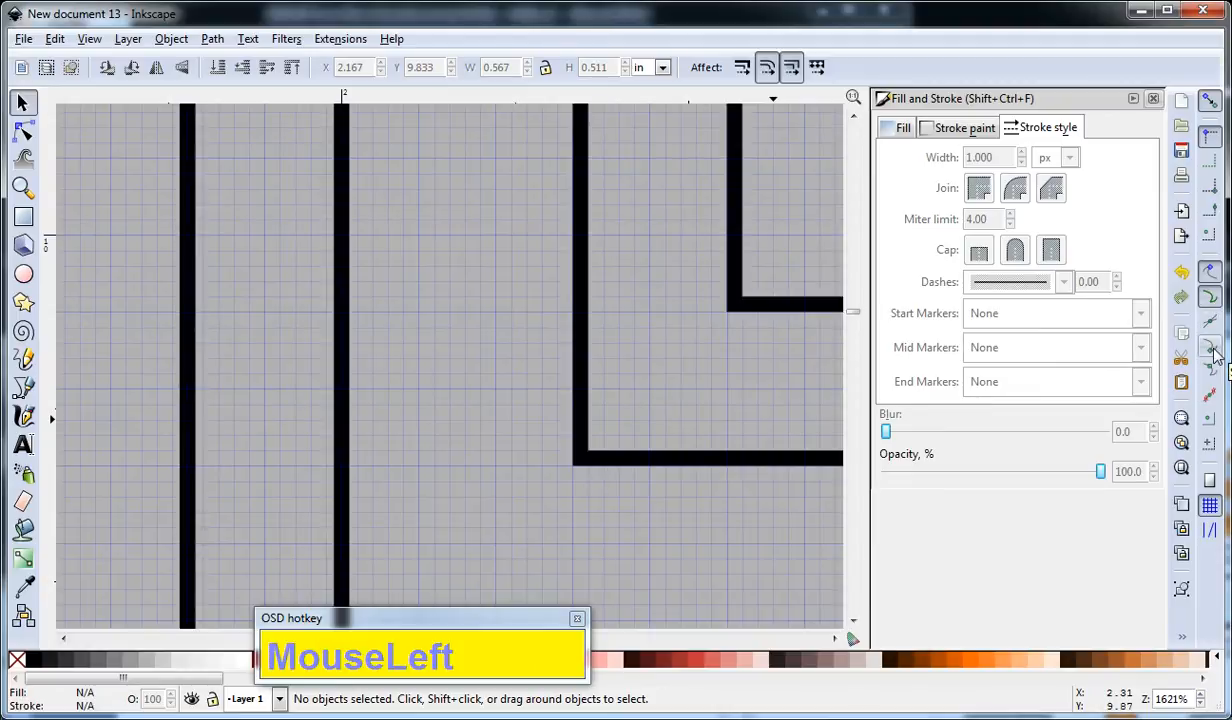
click(1210, 348)
drag(580, 462, 587, 478)
click(510, 496)
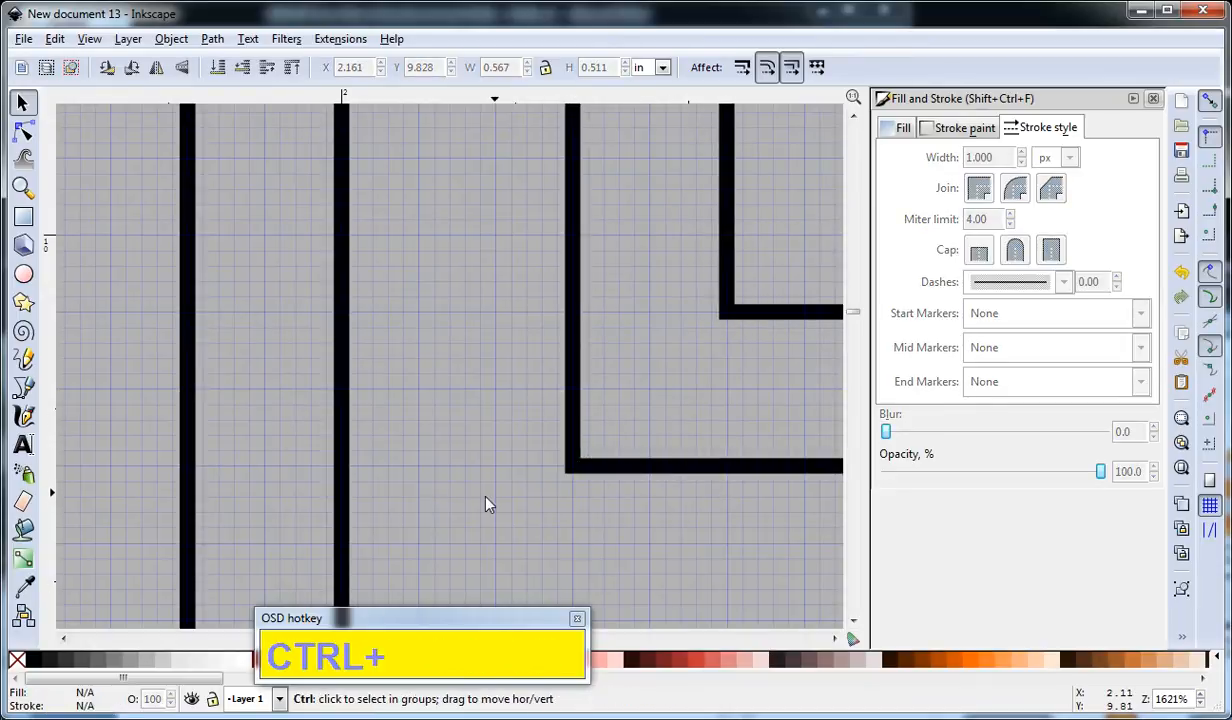
- Examine the combined L's bounding box and switch the Tools preference to Geometric bounding box
scroll(502, 496, down, 3)
drag(566, 360, 467, 366)
click(472, 389)
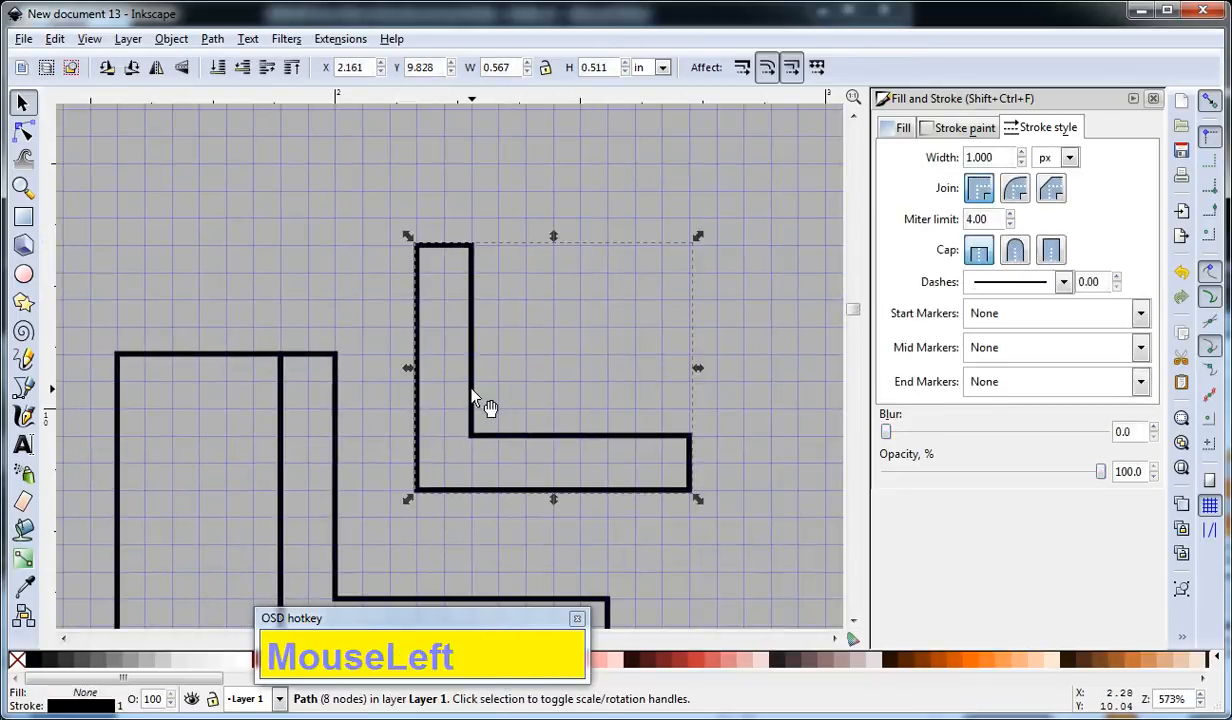
scroll(621, 357, up, 1)
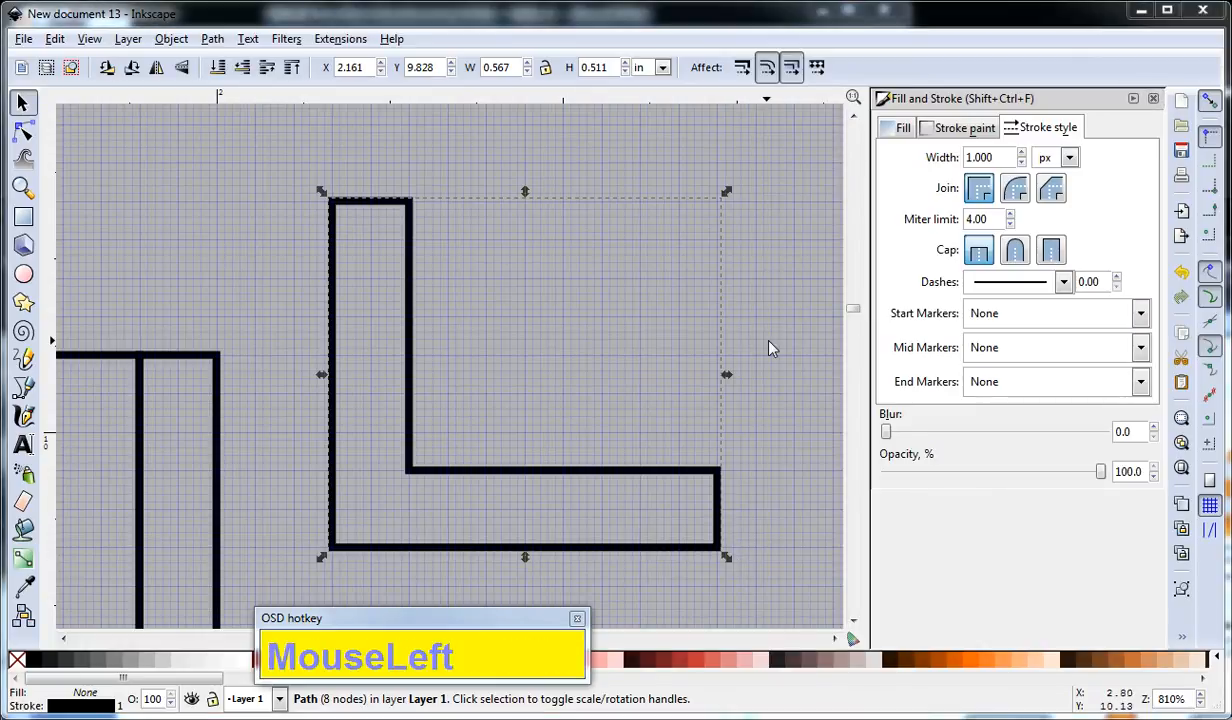
click(730, 296)
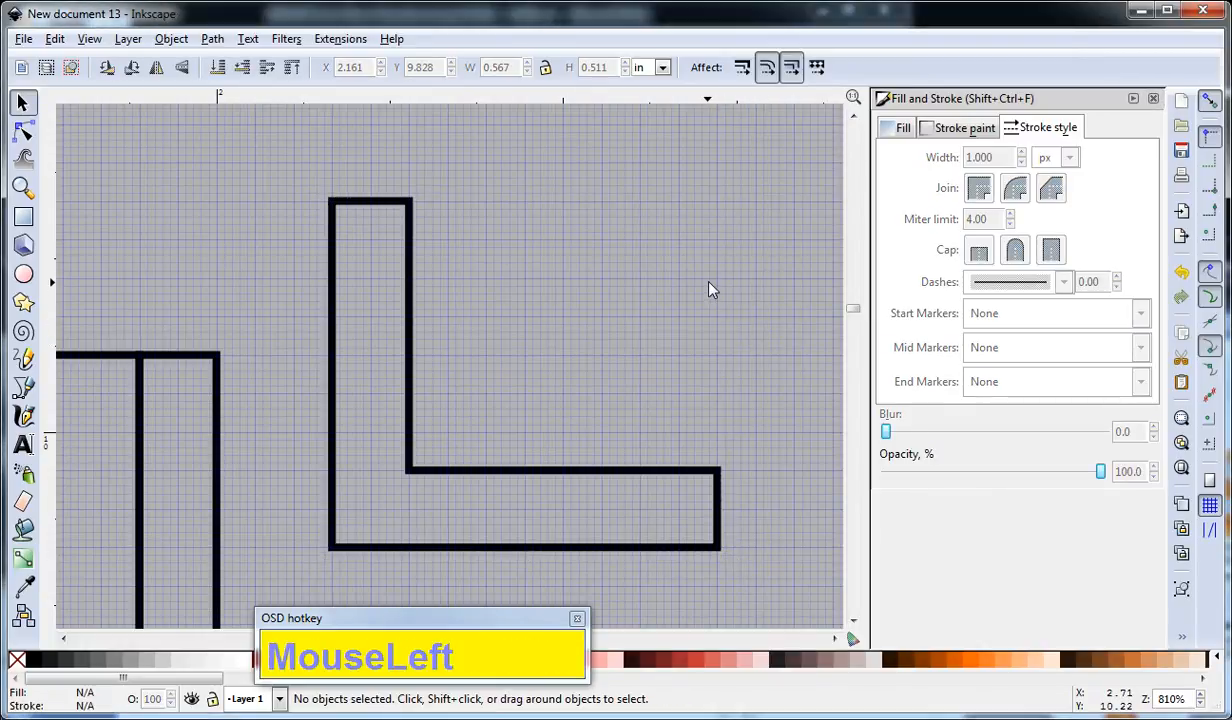
key(ctrl+shift+p)
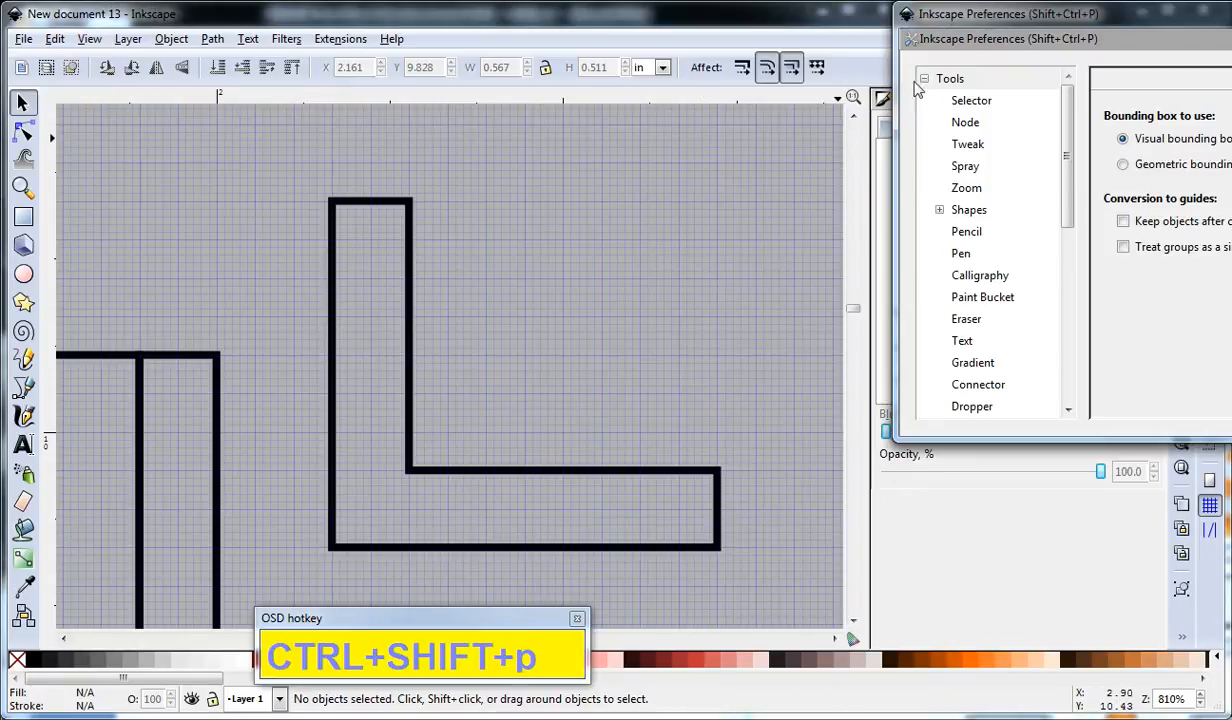
drag(1039, 12, 700, 133)
click(665, 195)
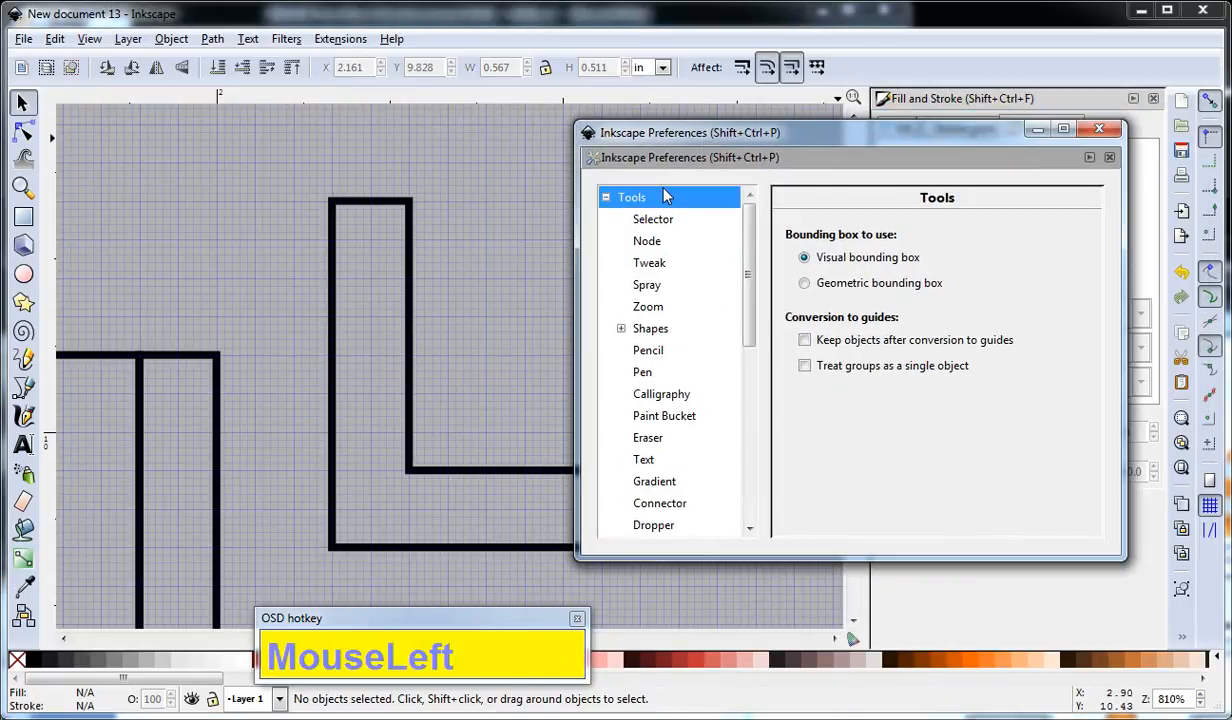
mouse_move(748, 240)
mouse_down()
mouse_move(753, 260)
mouse_move(747, 232)
mouse_up()
click(805, 287)
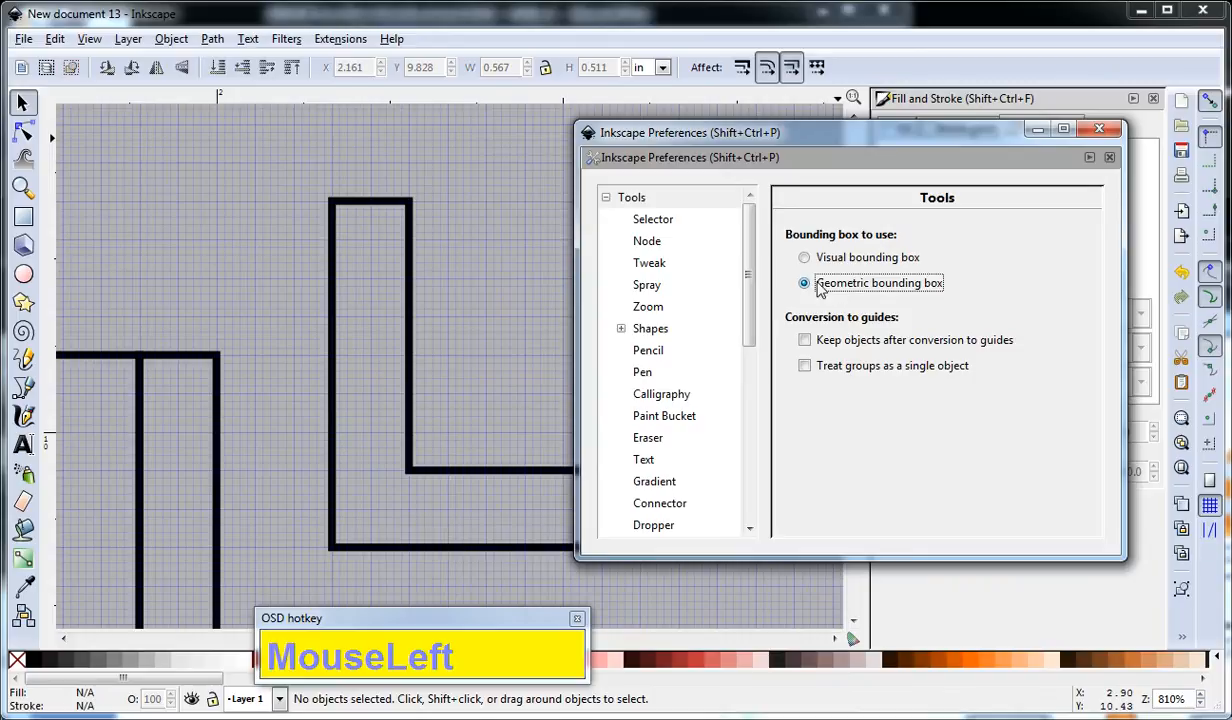
click(1098, 133)
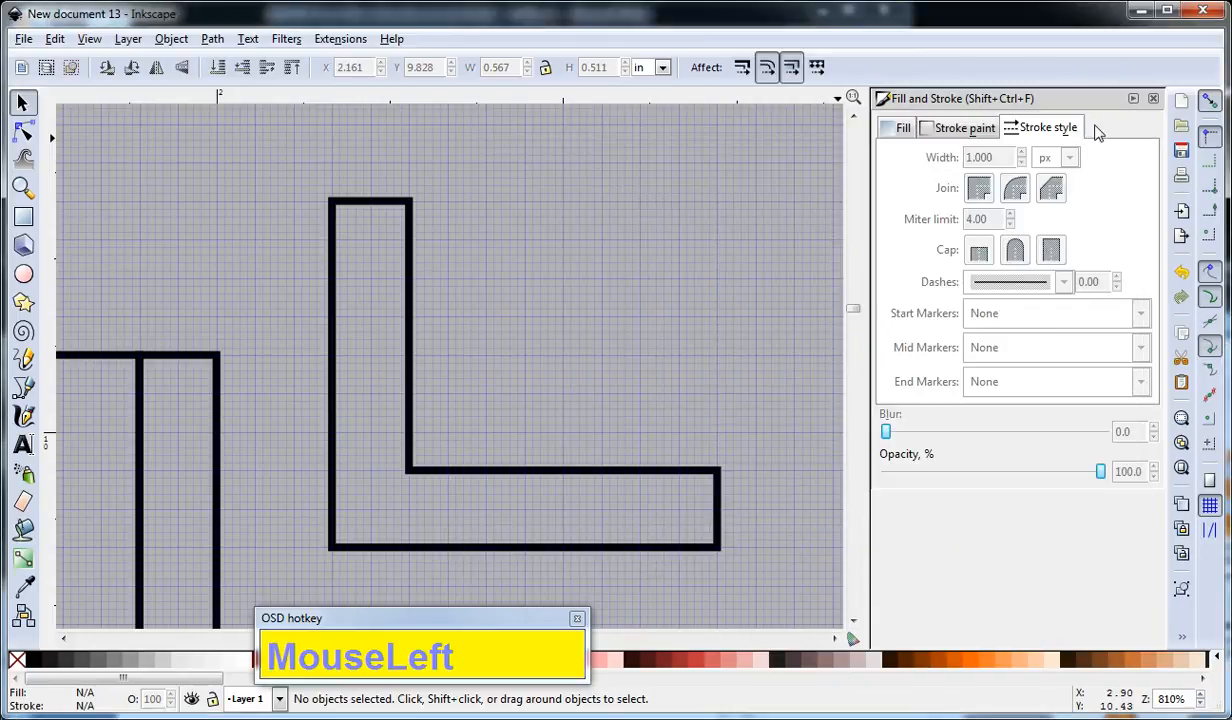
- Select the combined L and display its nodes to compare them with the geometric bounding box corners
click(341, 209)
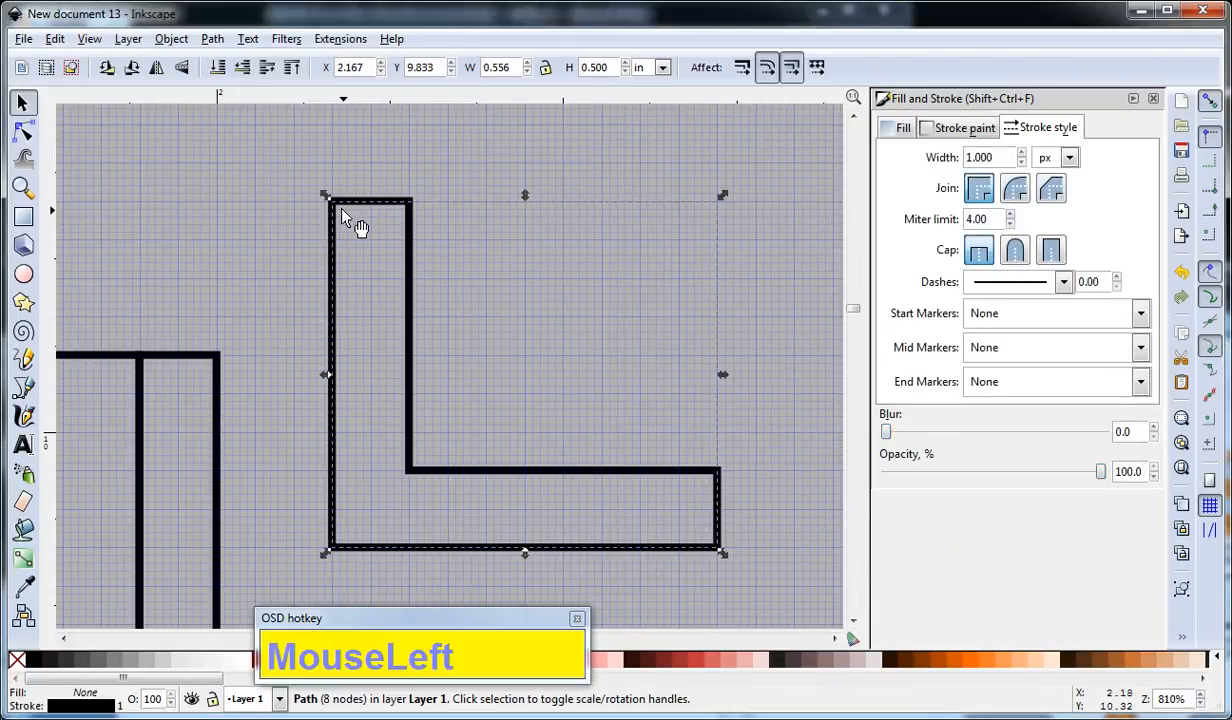
key(F2)
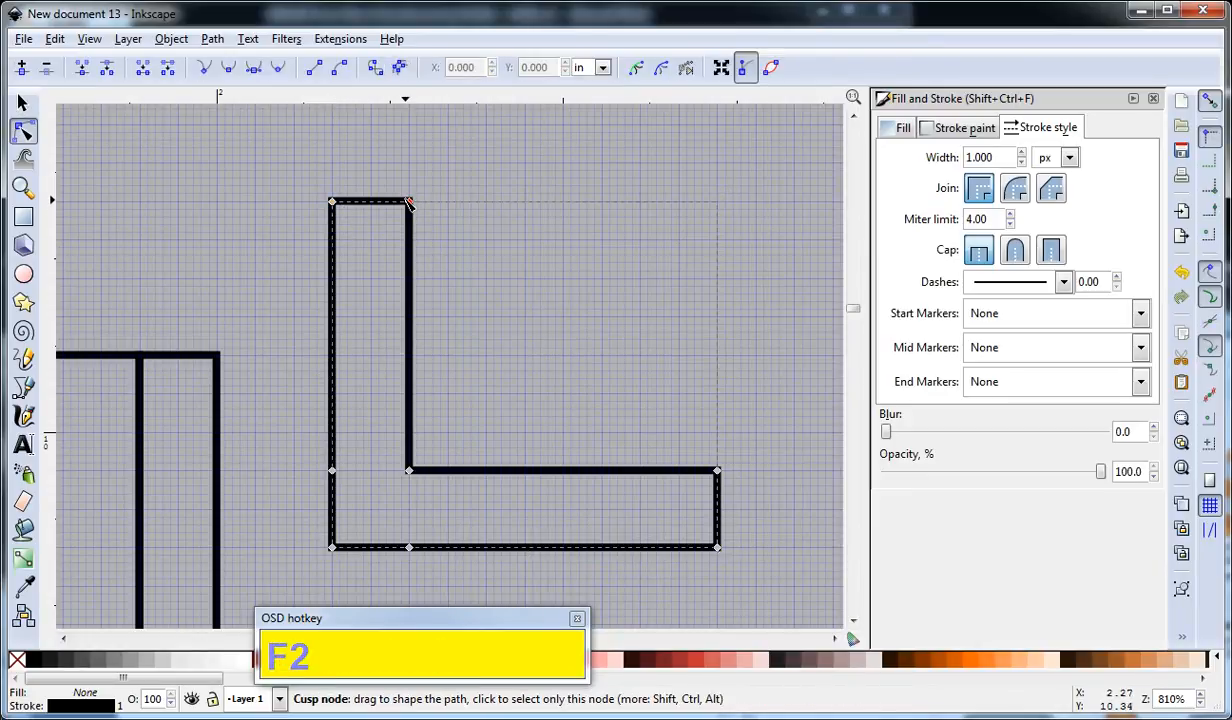
key(F1)
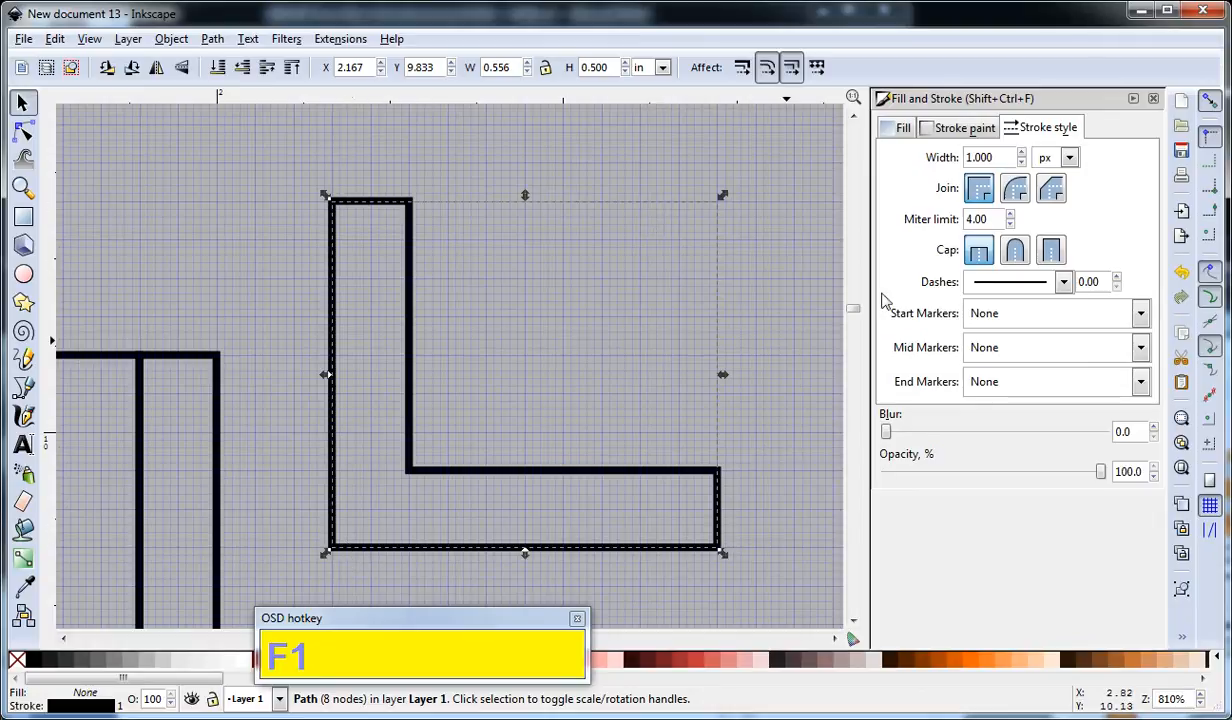
- Disable path and cusp node snapping, and snap the combined L's lower-left bounding box corner to the grid at X 2.222 in, Y 9.833 in
click(1209, 300)
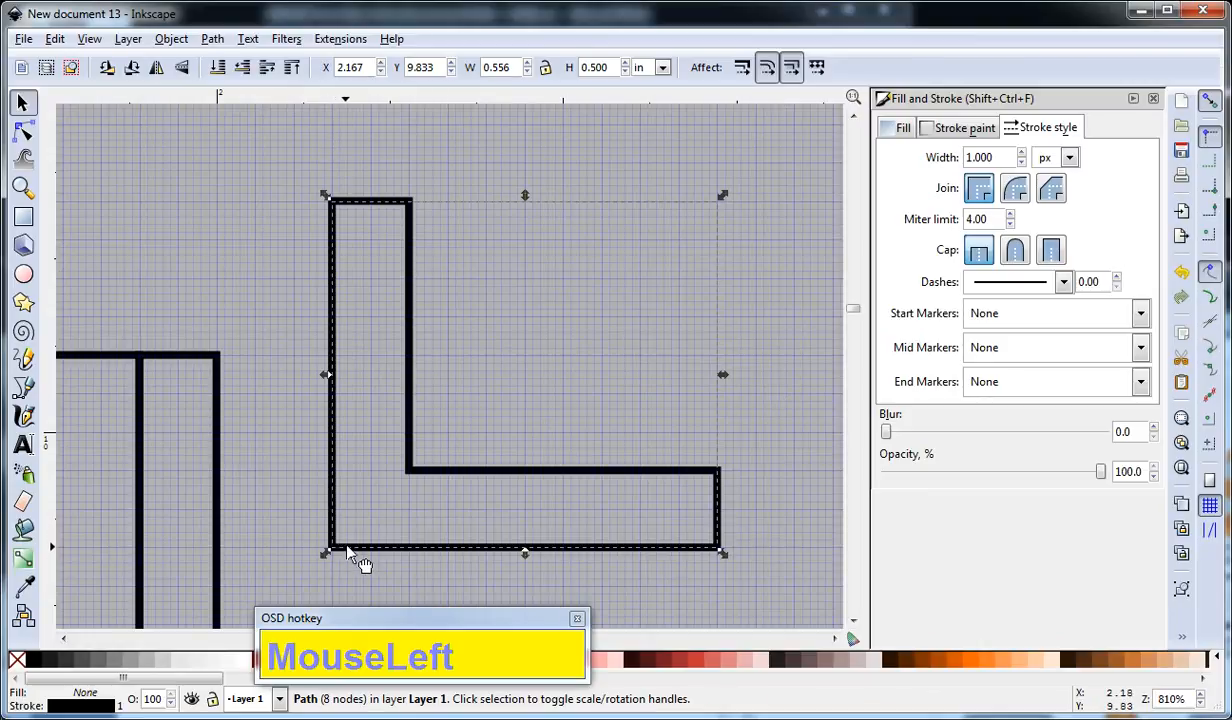
drag(355, 552, 425, 521)
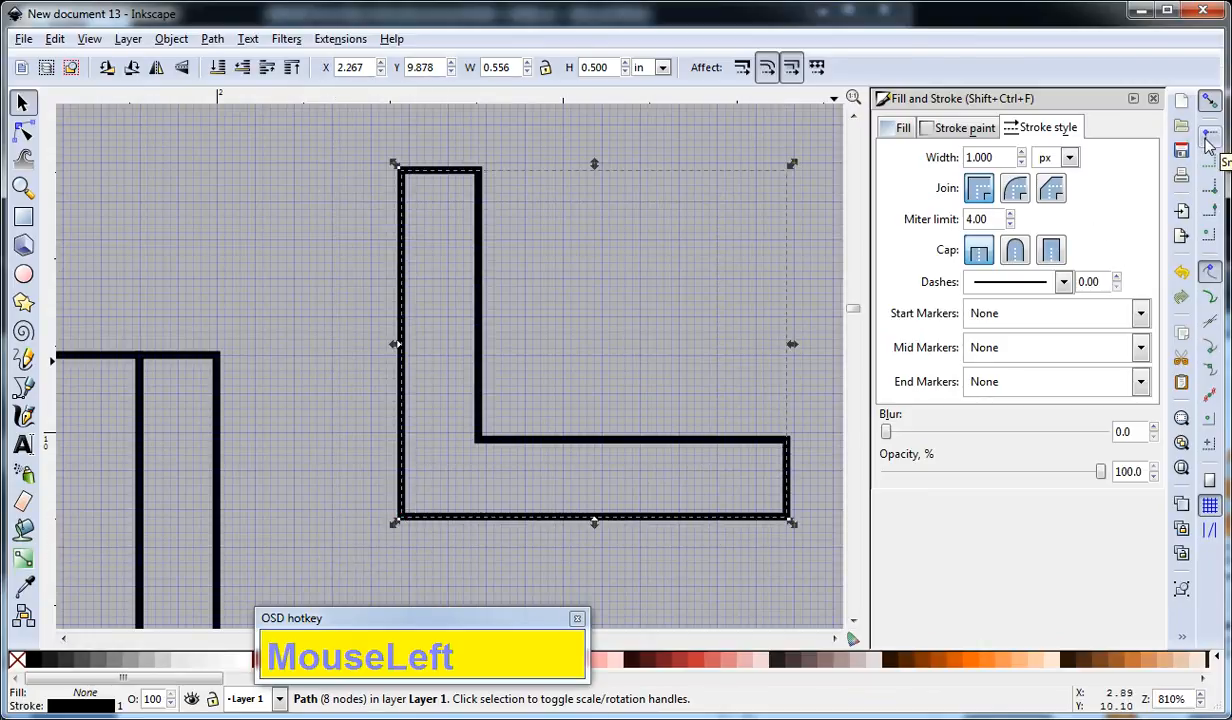
drag(405, 522, 384, 562)
ctrl+scroll(385, 563, up, 4)
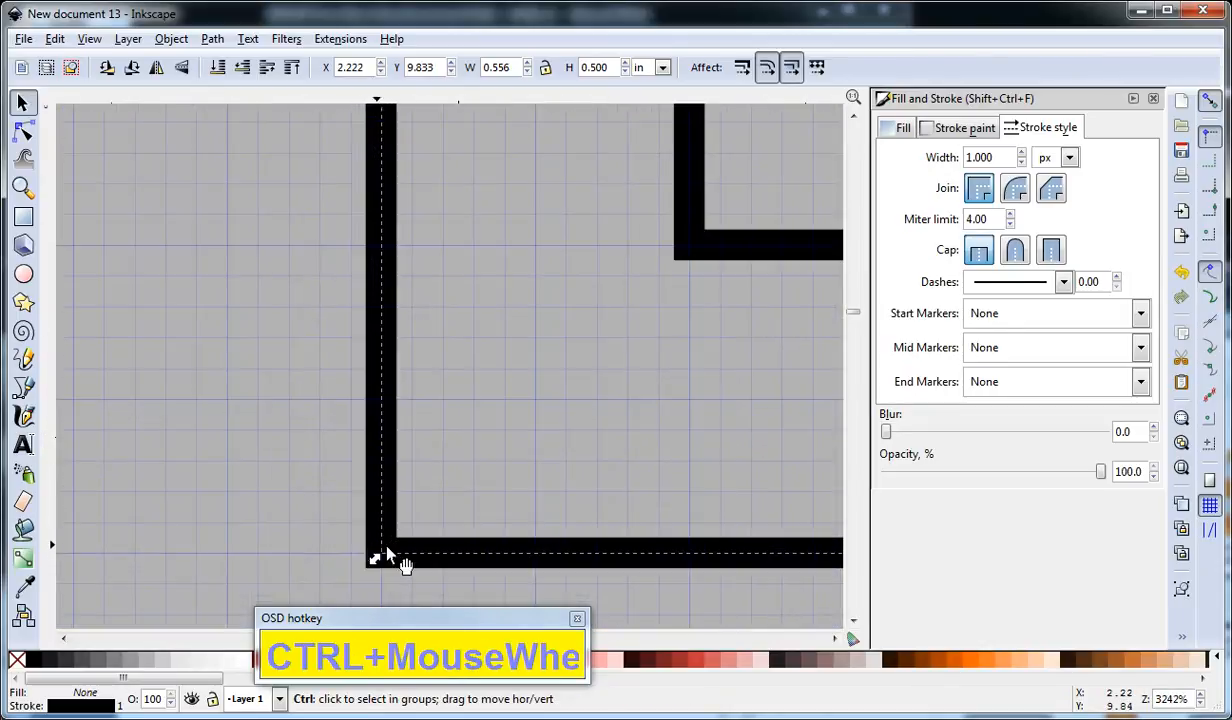
scroll(448, 459, down, 5)
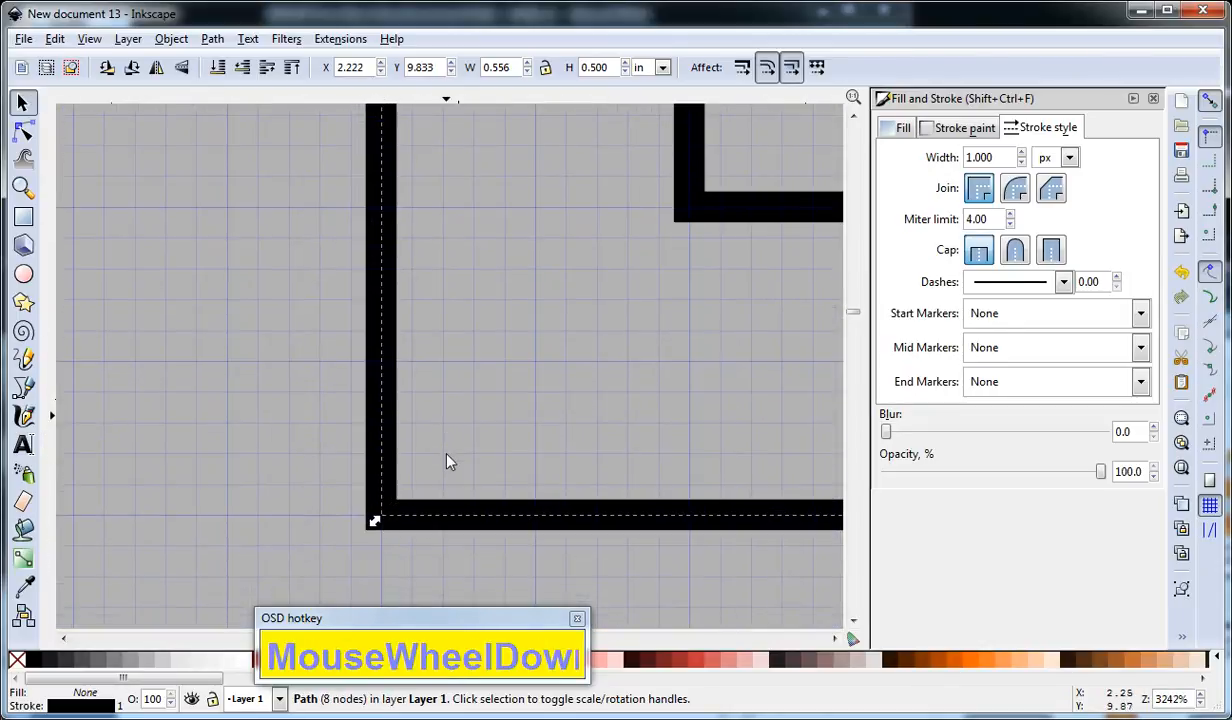
- Draw a 0.056 in vertical line down from the grid intersection at the combined L's lower-left corner
click(520, 496)
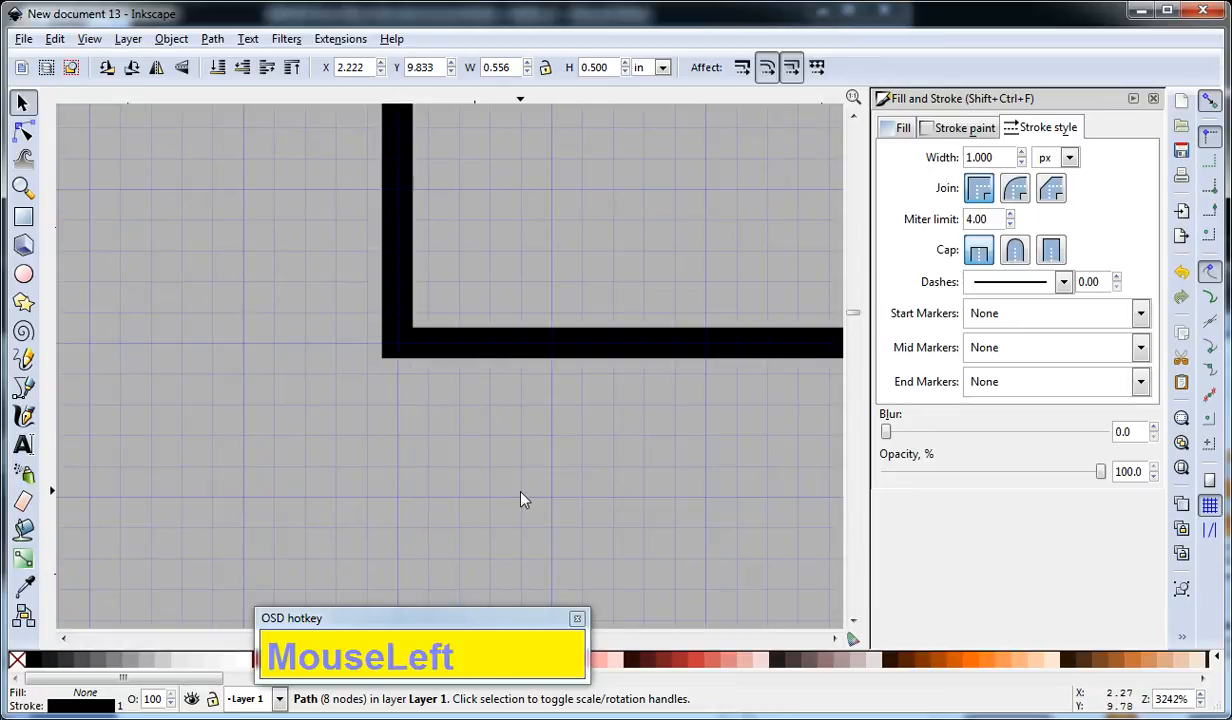
key(b)
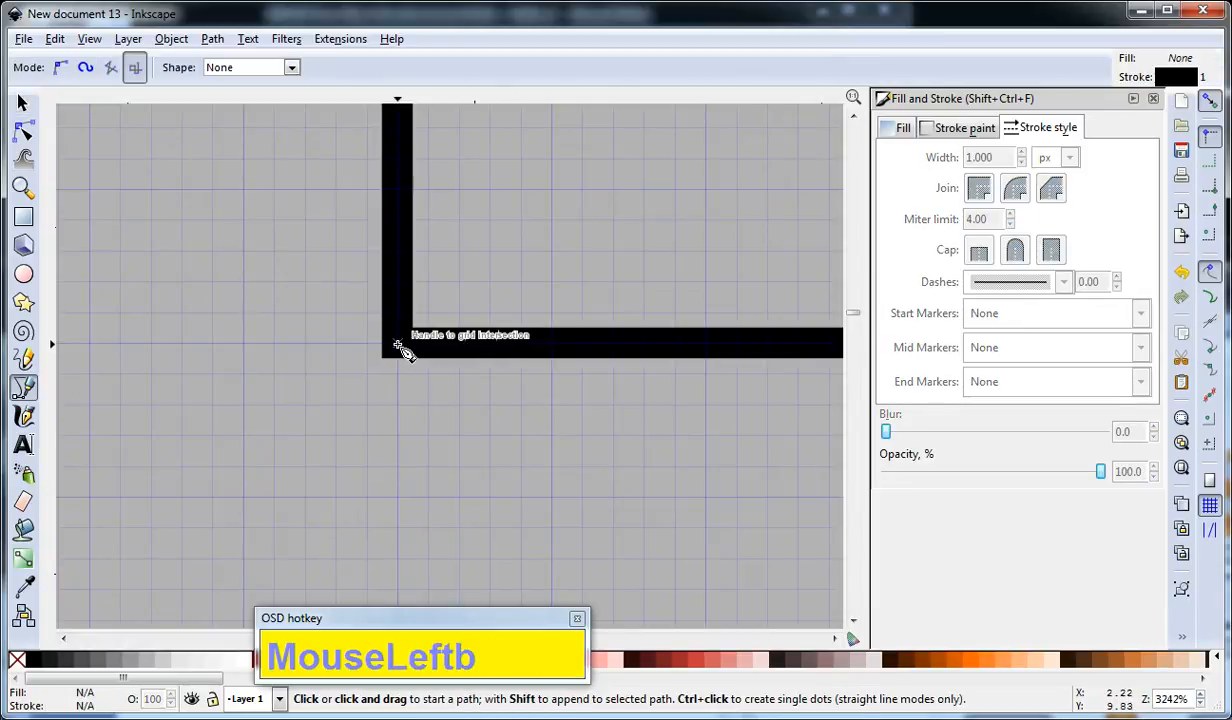
click(397, 345)
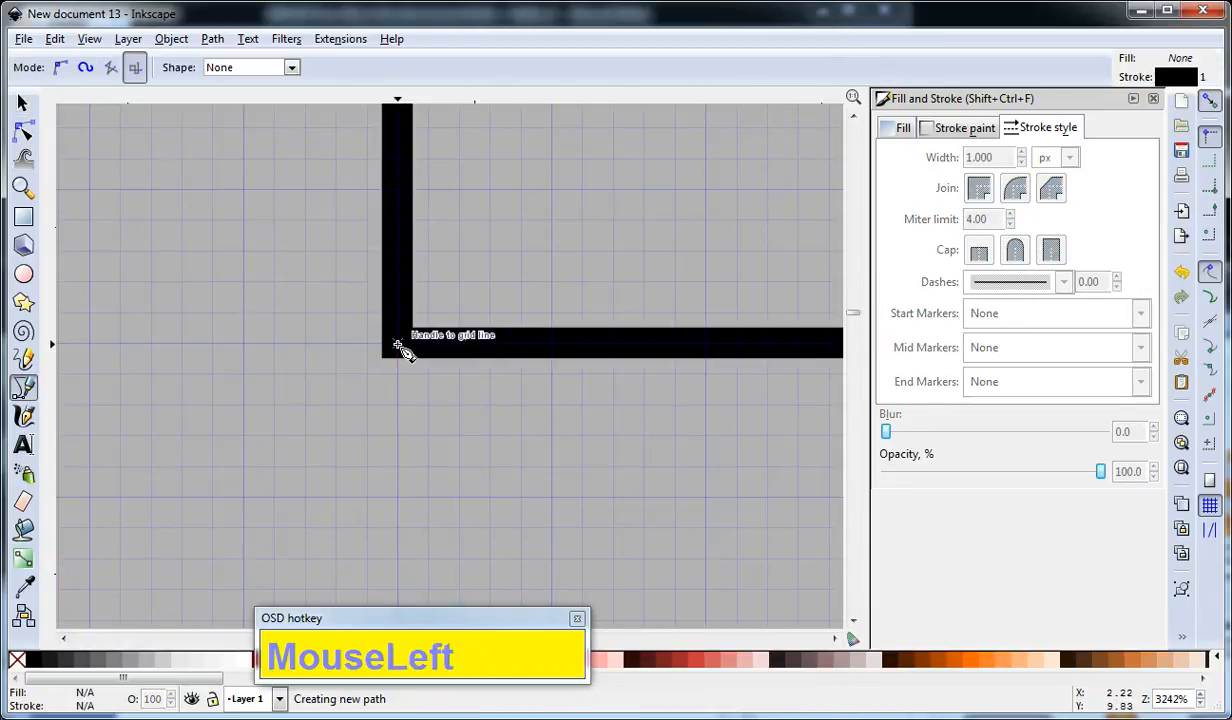
right_click(397, 497)
key(F1)
click(540, 432)
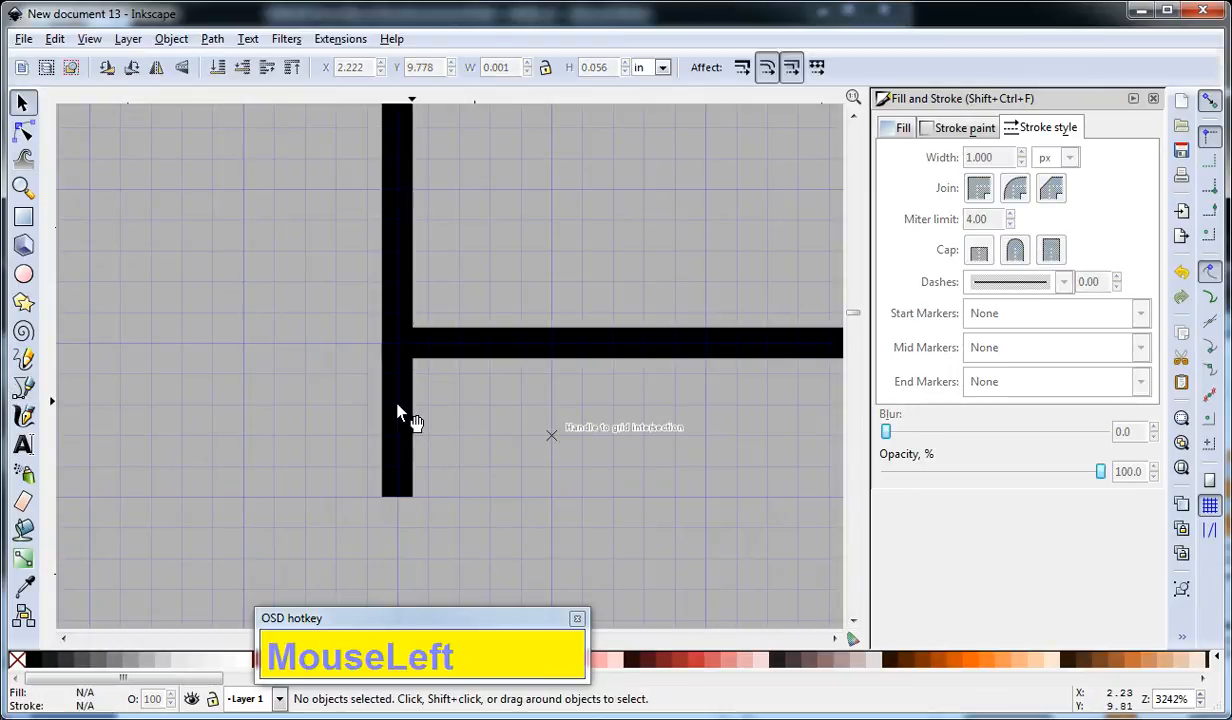
- Delete the 0.056 in vertical line under the combined L's corner
click(406, 408)
key(Delete)
scroll(577, 412, down, 4)
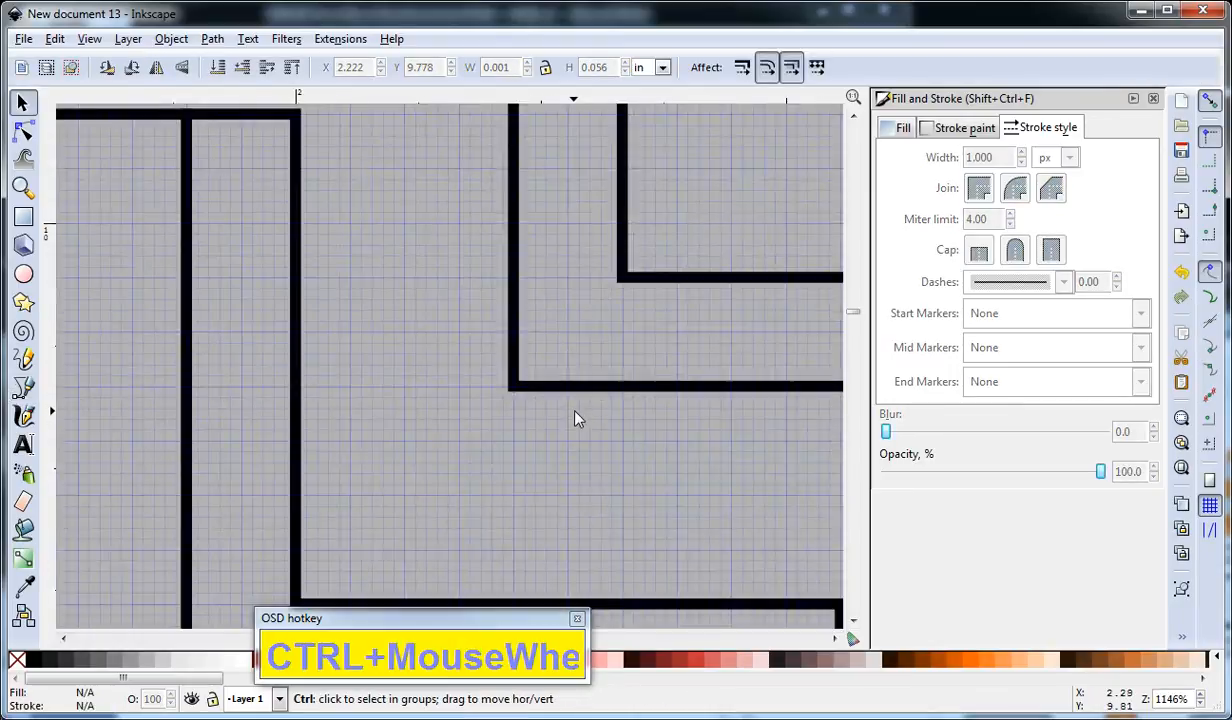
- Snap the combined L into the inner corner of the lower L, with its lower-left bounding box corner at X 2.000 in, Y 9.611 in
drag(593, 374, 627, 263)
drag(505, 333, 540, 322)
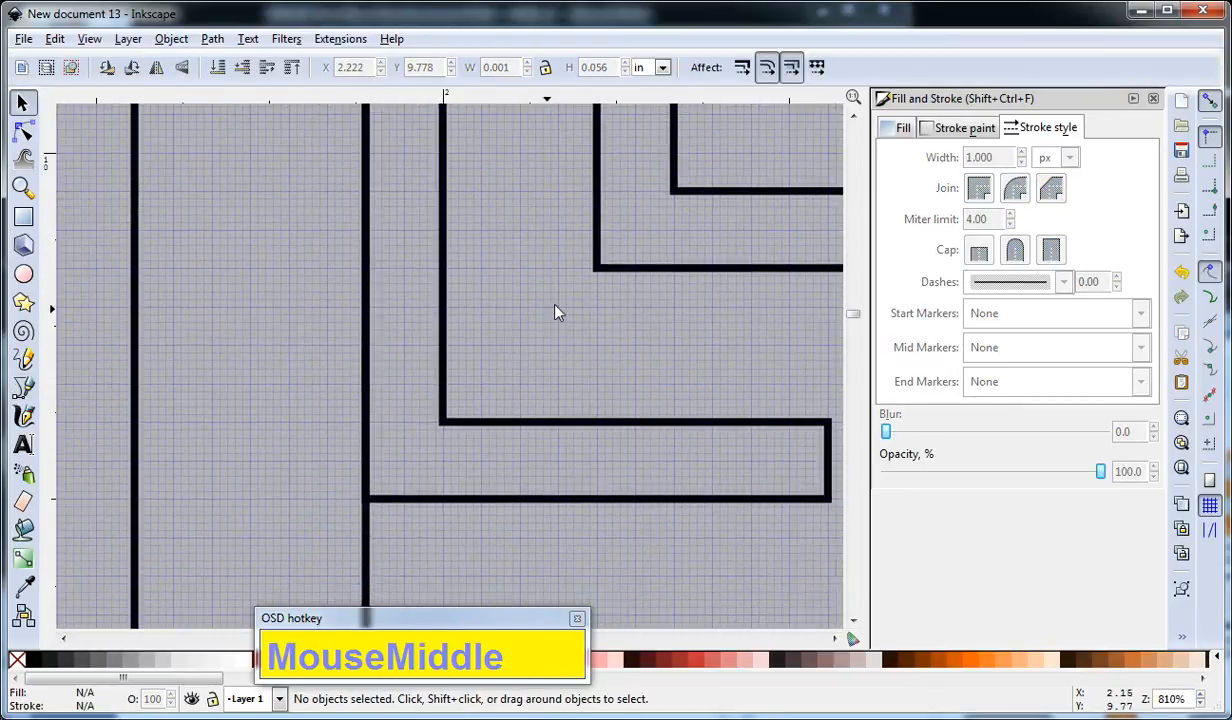
drag(596, 268, 445, 428)
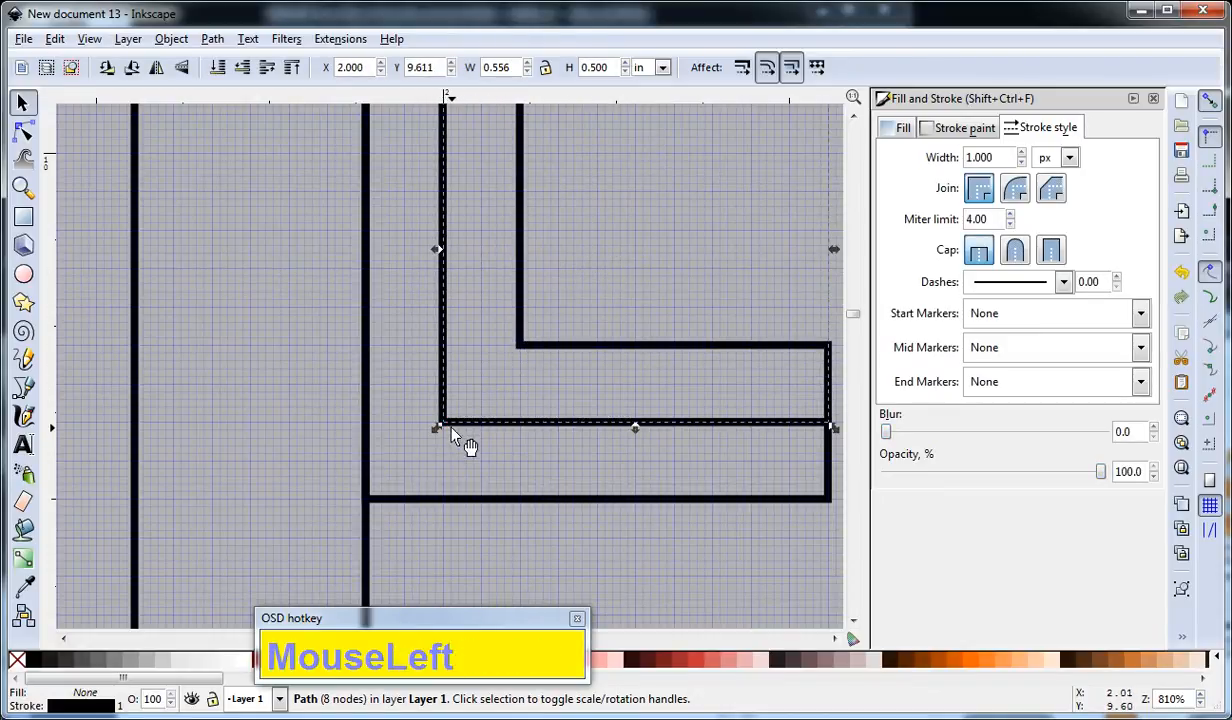
scroll(447, 428, down, 1)
scroll(447, 428, up, 1)
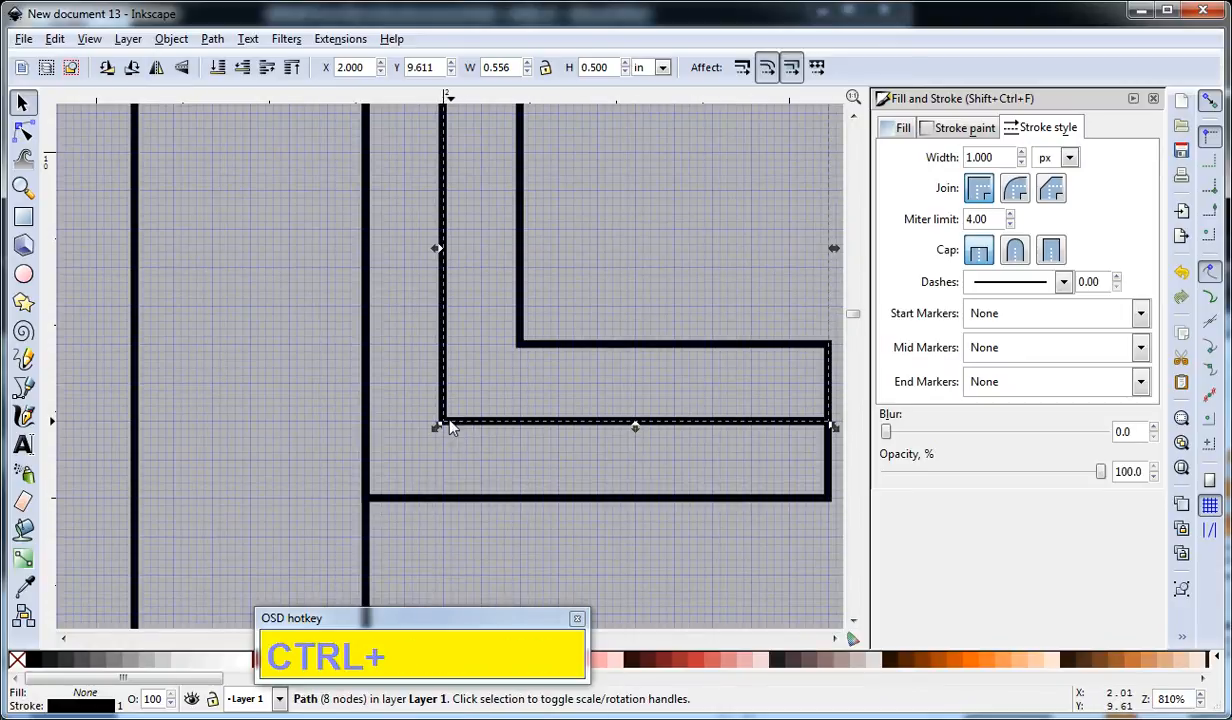
- Move the combined L to X 2.022 in, Y 9.633 in, and snap it back to X 2.000 in, Y 9.611 in
drag(440, 426, 583, 418)
click(510, 437)
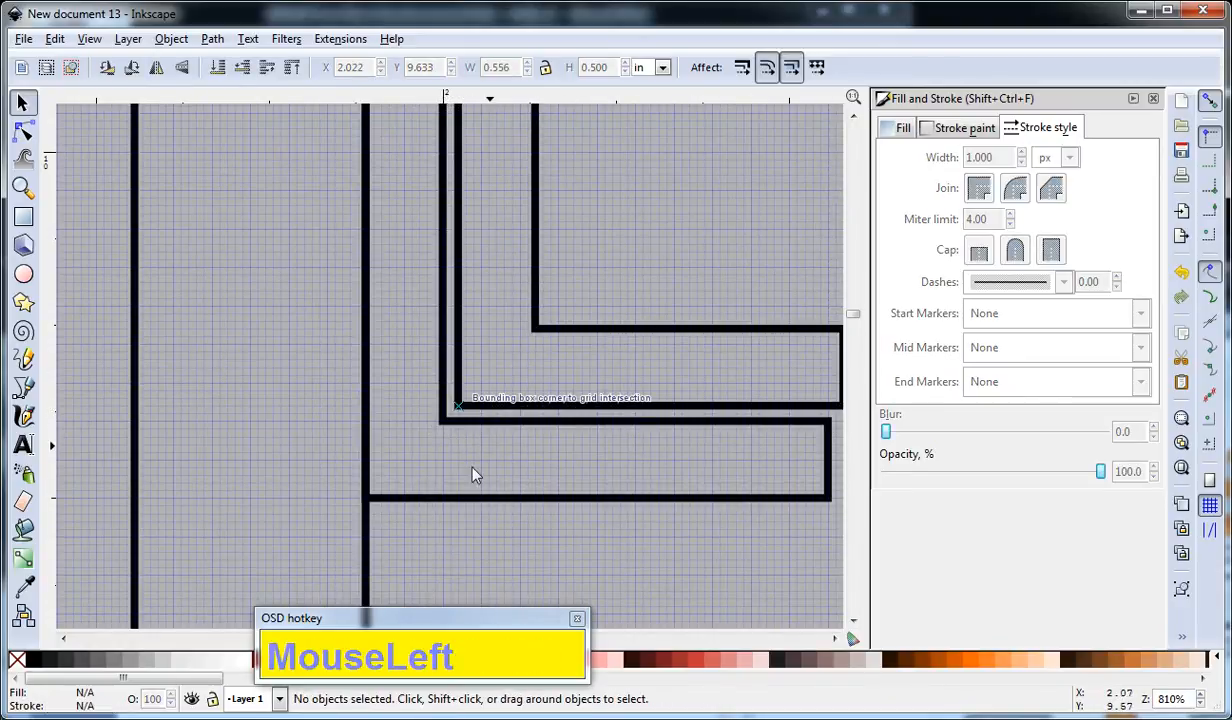
click(481, 420)
scroll(485, 408, down, 1)
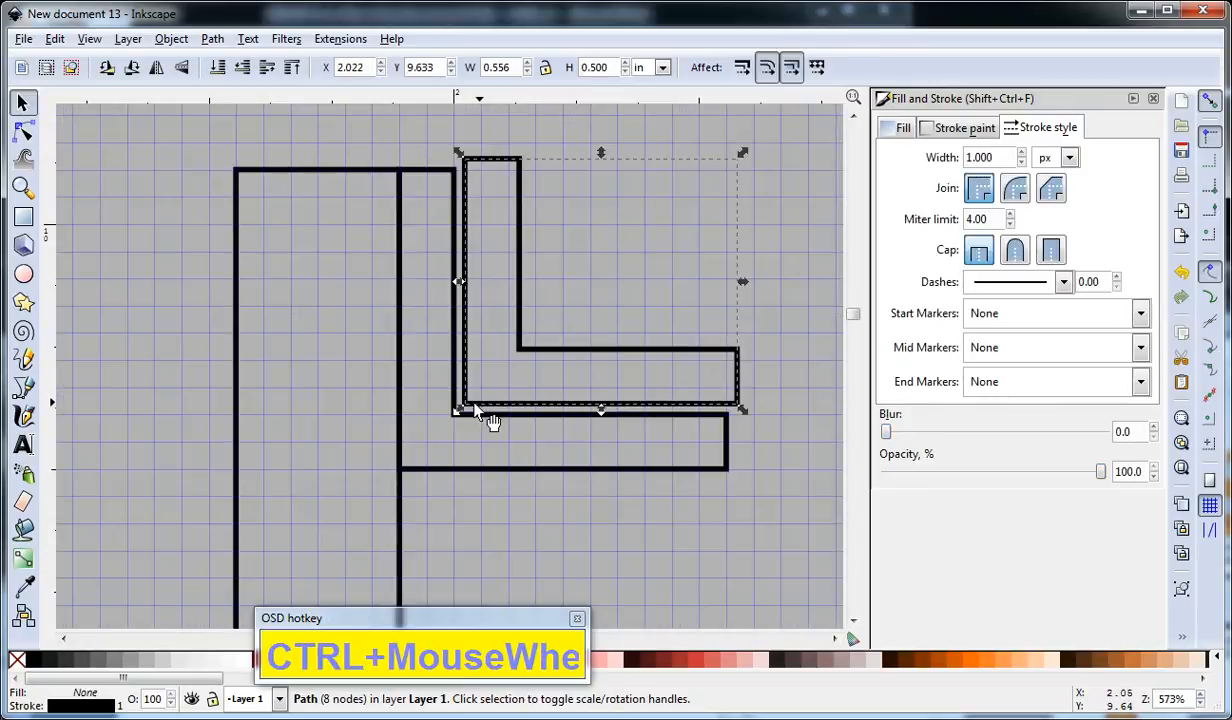
drag(476, 415, 467, 427)
click(620, 291)
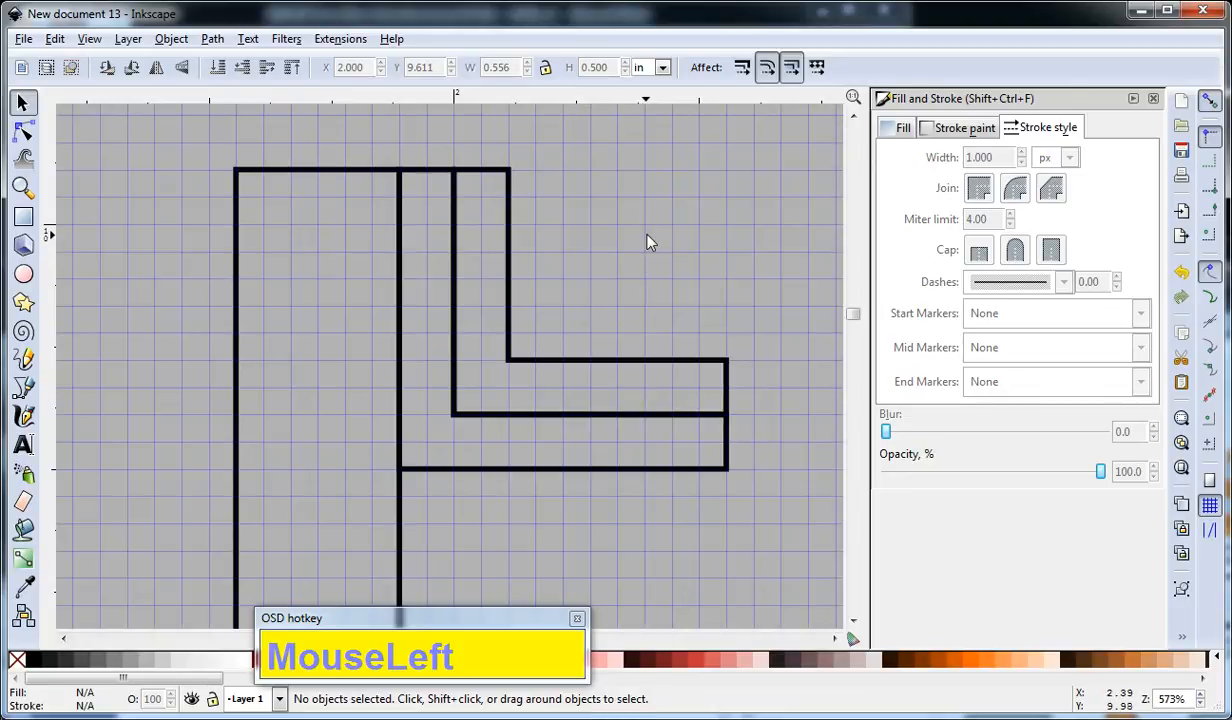
- Start a paraxial path at the tall rectangle's upper-left corner, running along the shapes' top edge and down the combined L's inner vertical edge
drag(583, 195, 593, 287)
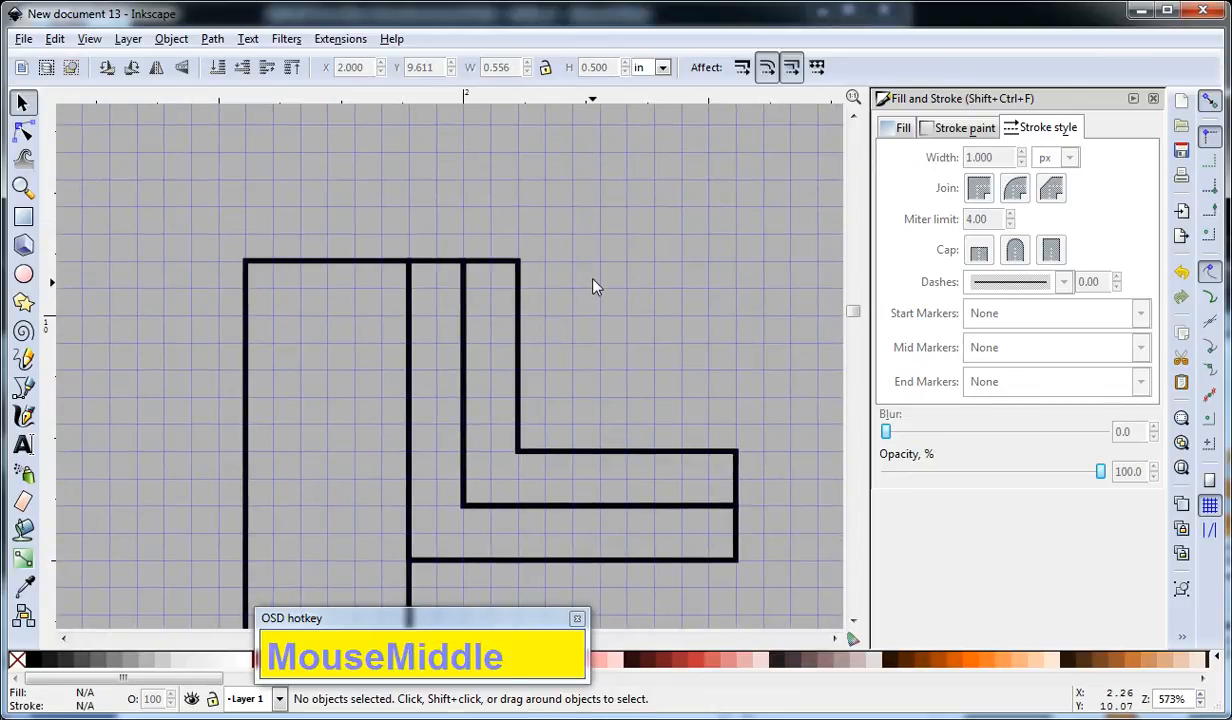
scroll(516, 304, down, 1)
drag(569, 251, 568, 293)
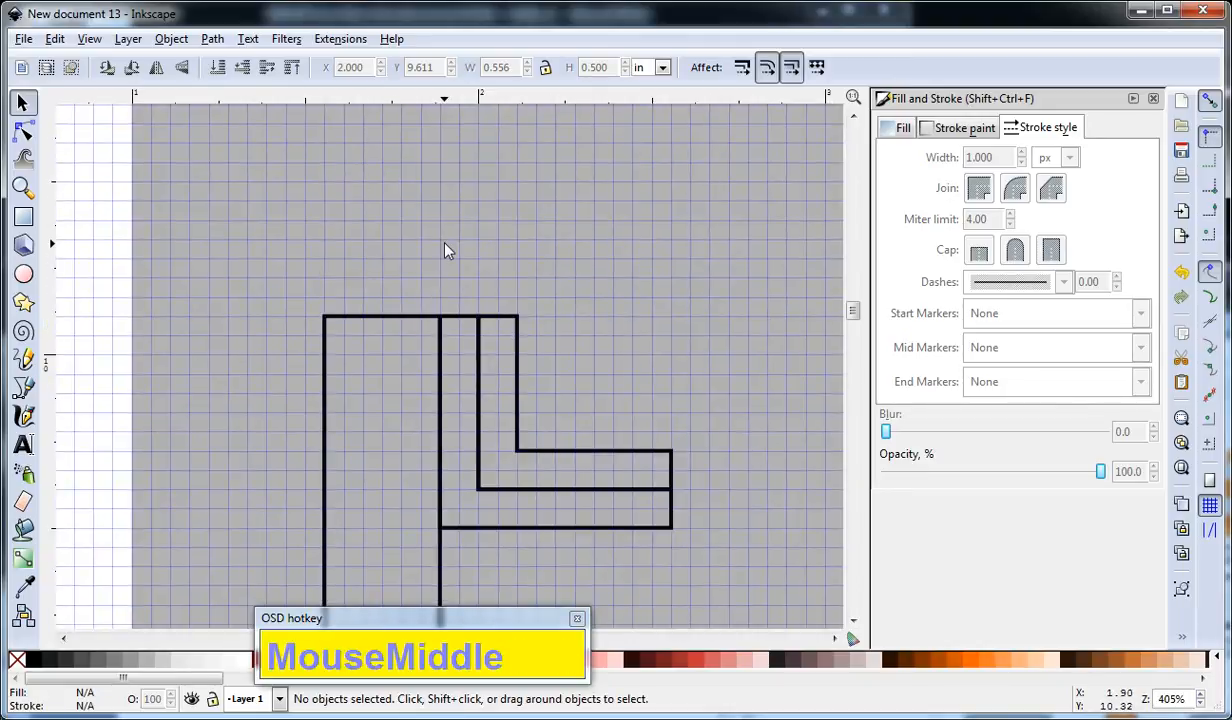
key(b)
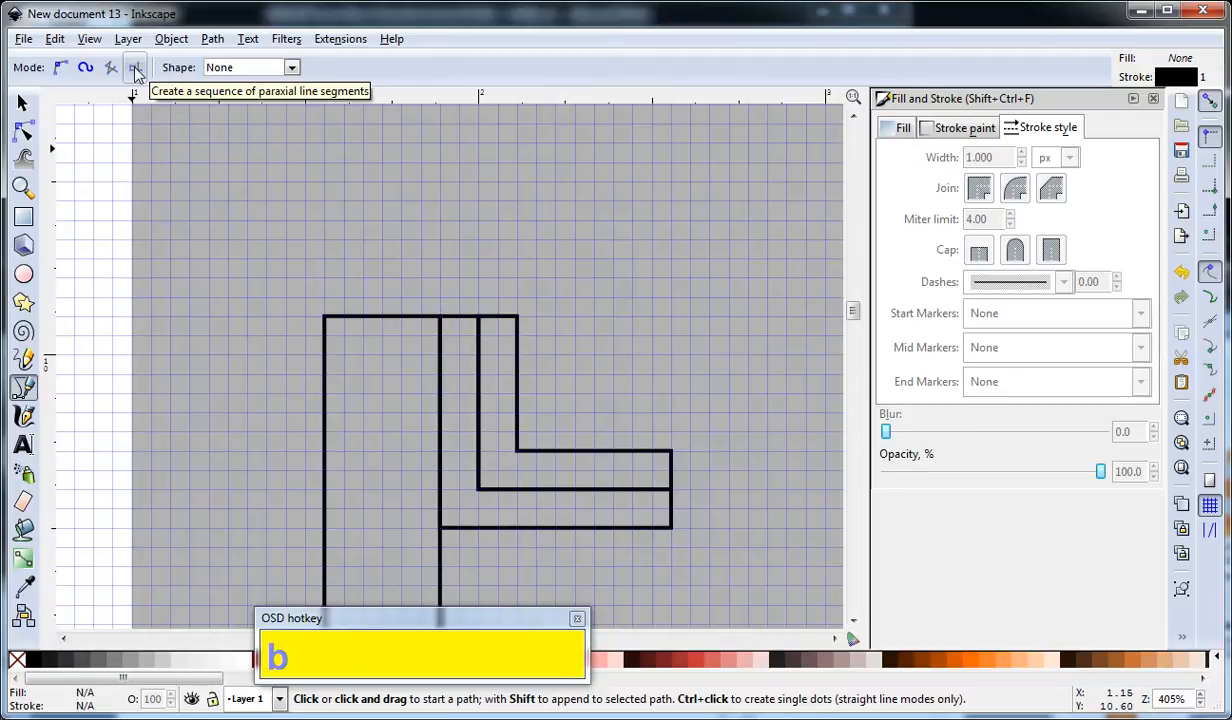
click(326, 319)
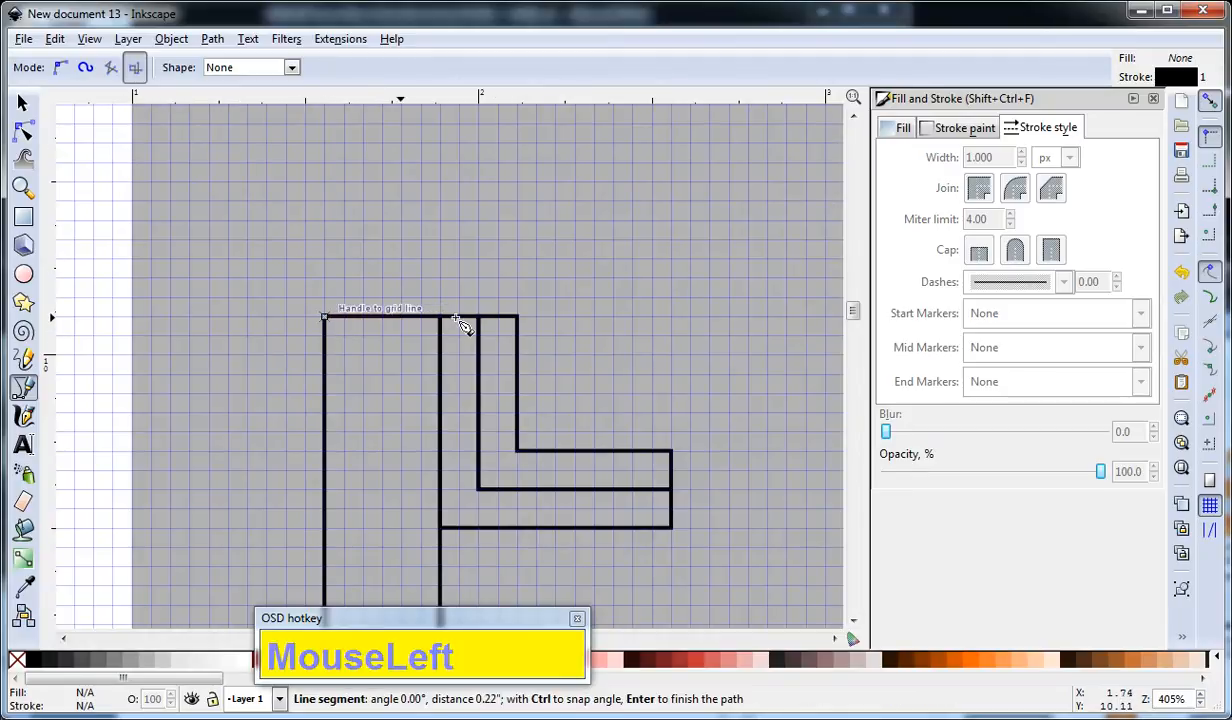
click(517, 318)
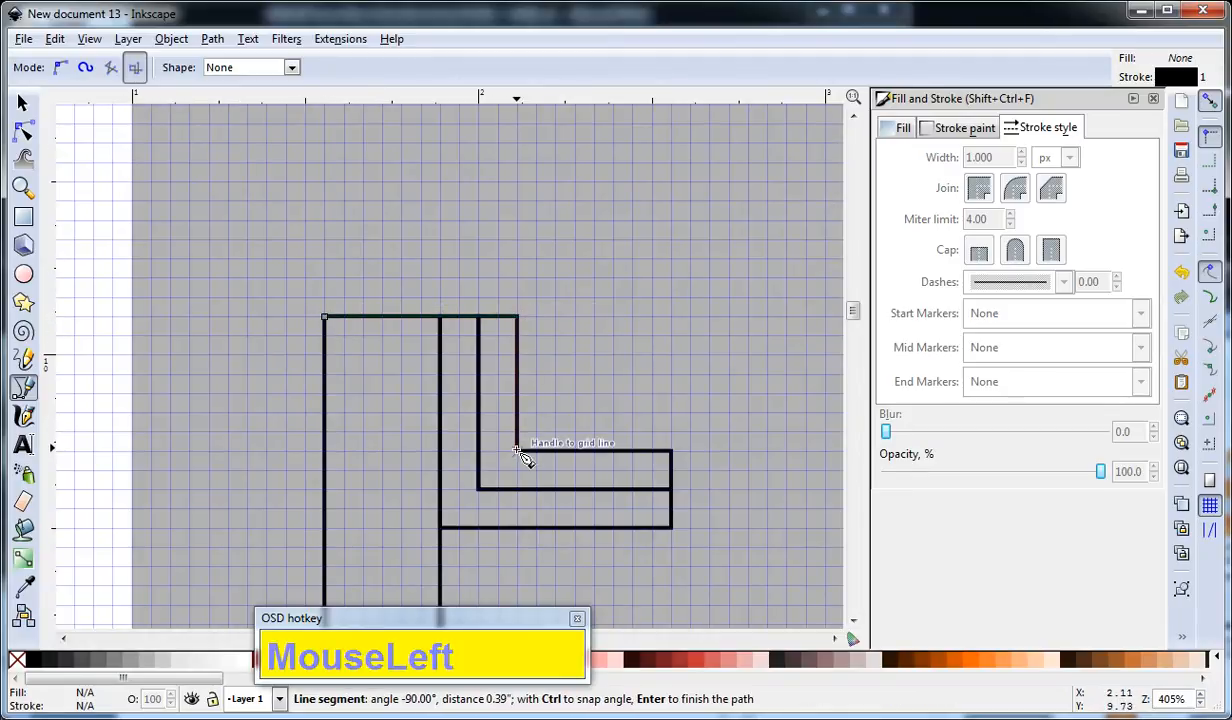
click(517, 450)
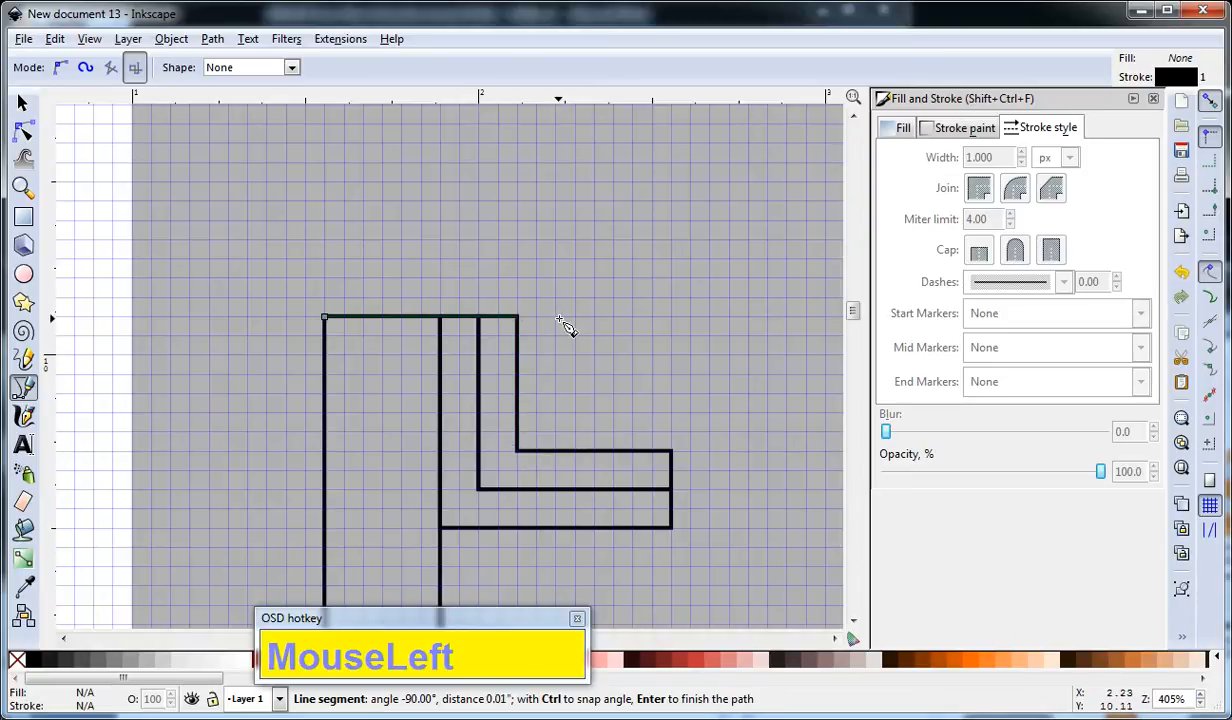
click(517, 450)
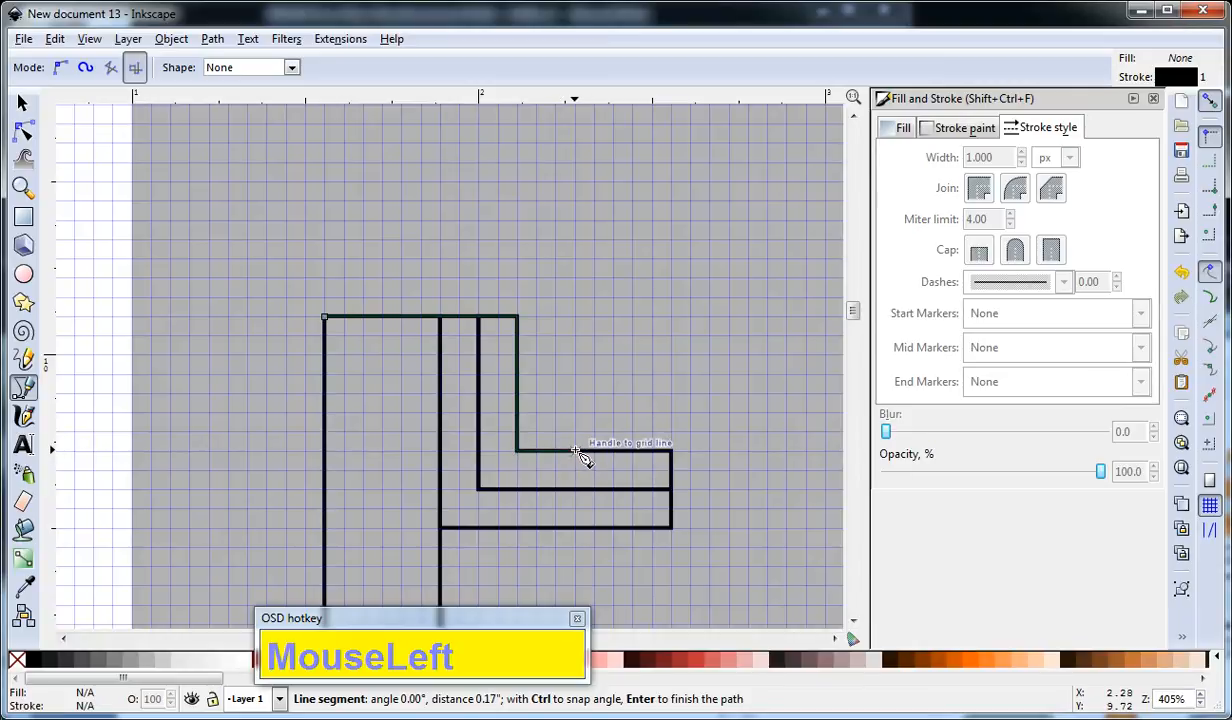
- Continue the path with a stepped right side and a straight top, and close it as a 0.889 by 0.833 in outline
click(575, 451)
click(575, 376)
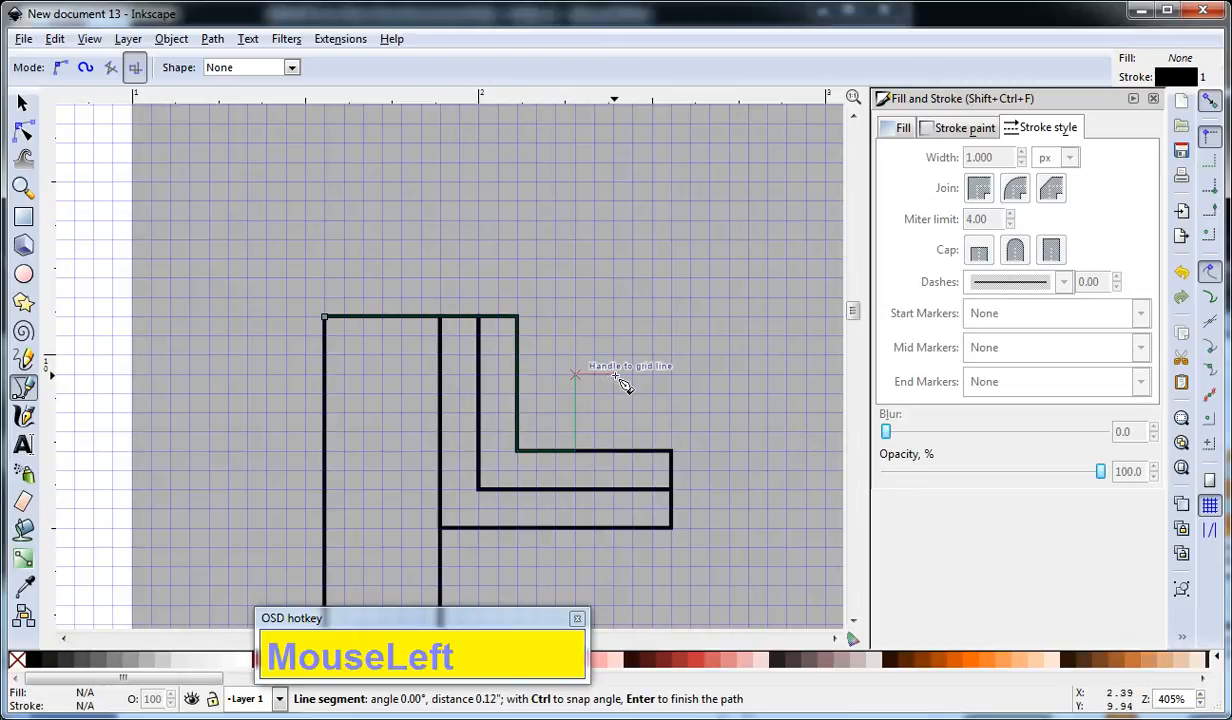
click(631, 376)
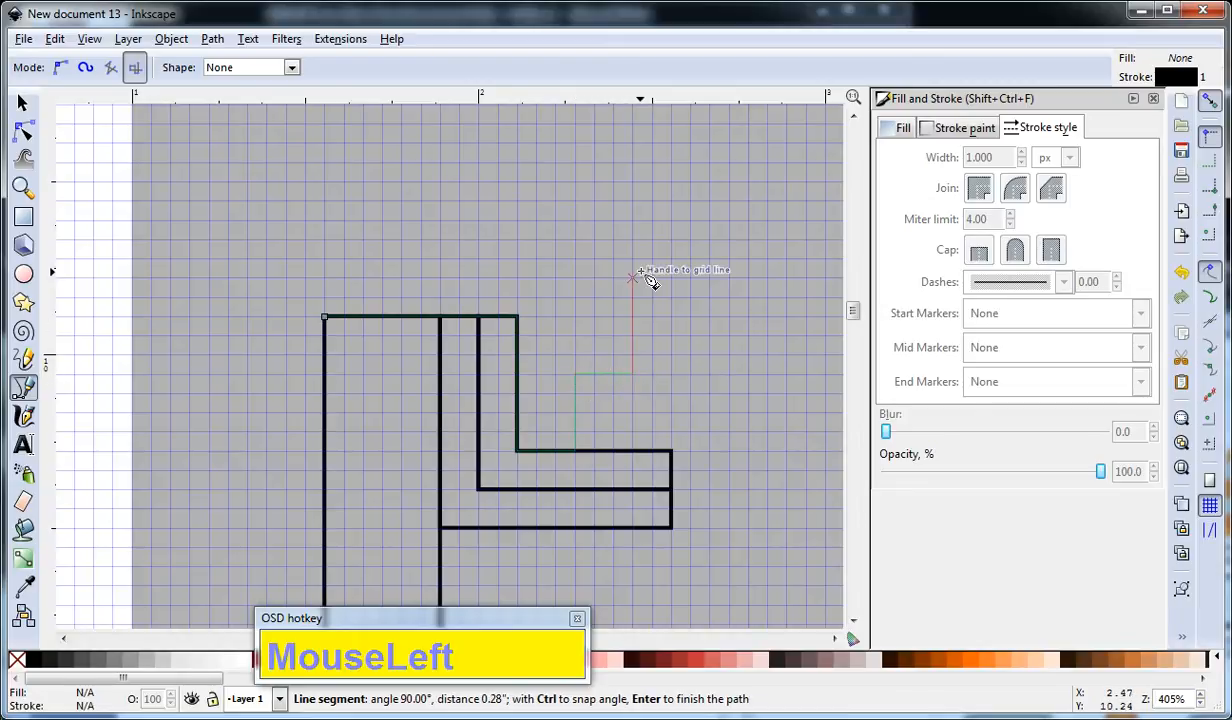
click(632, 163)
click(324, 163)
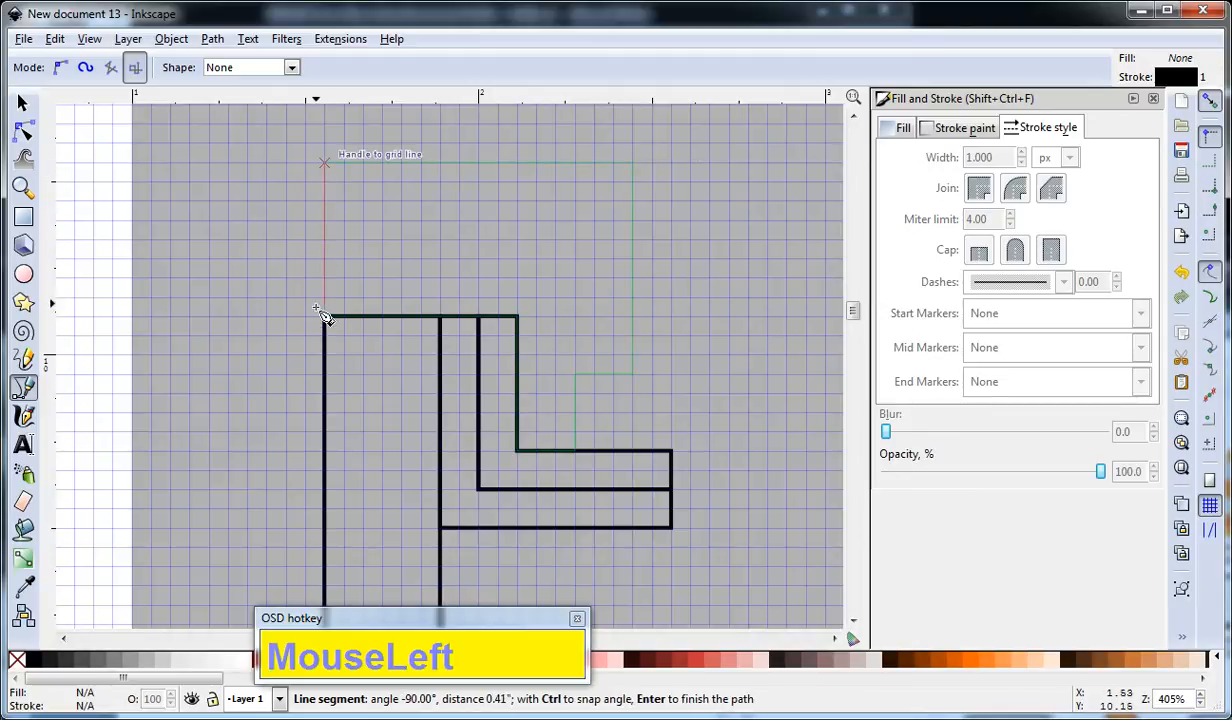
click(324, 316)
key(F1)
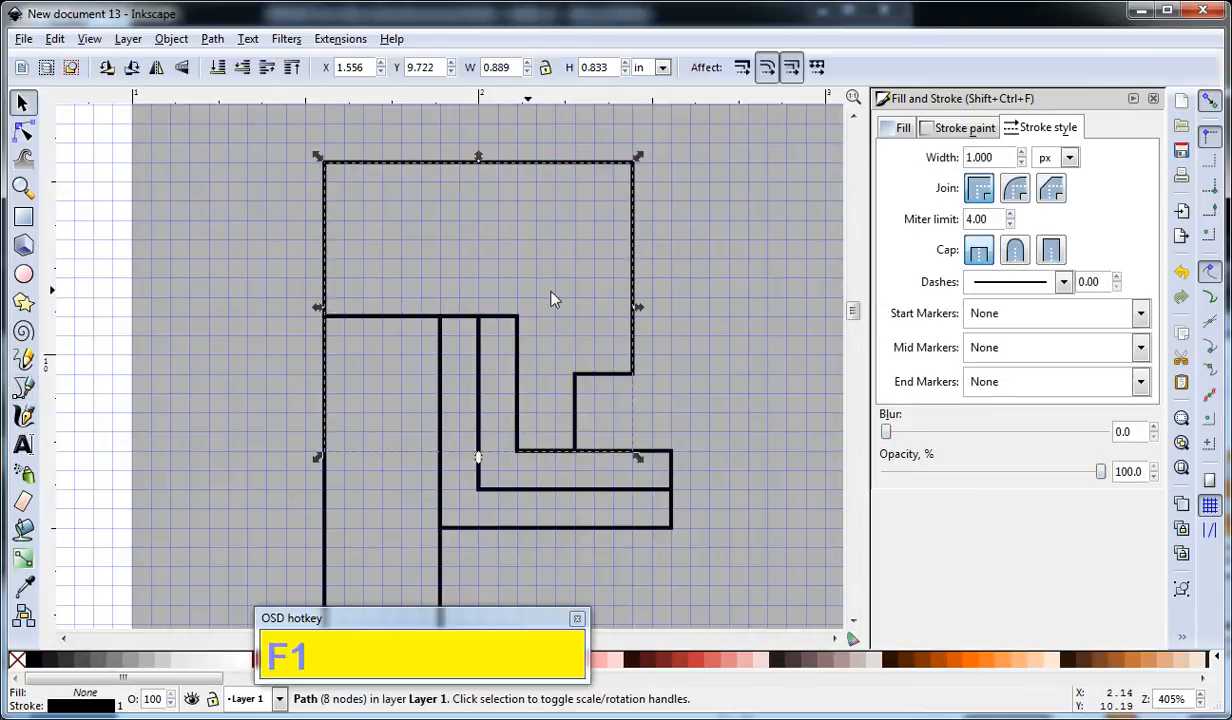
click(727, 316)
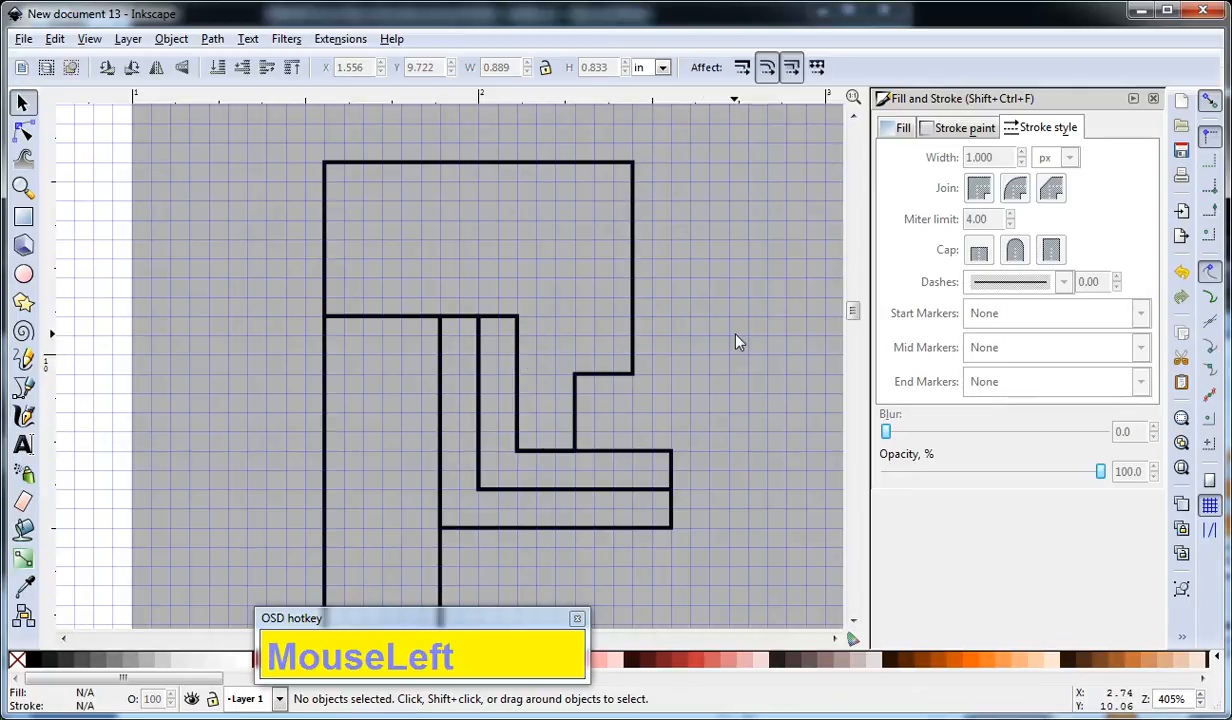
- Fill the new stepped outline with the Columns Tight pattern
click(633, 188)
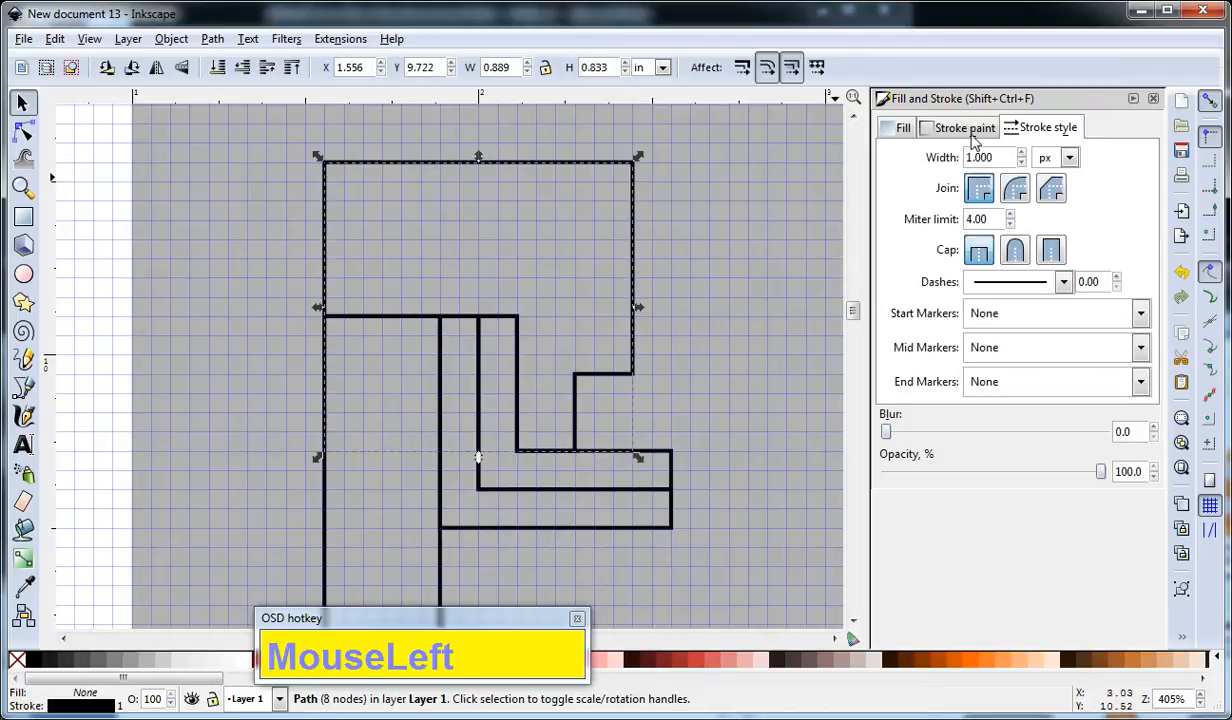
click(899, 131)
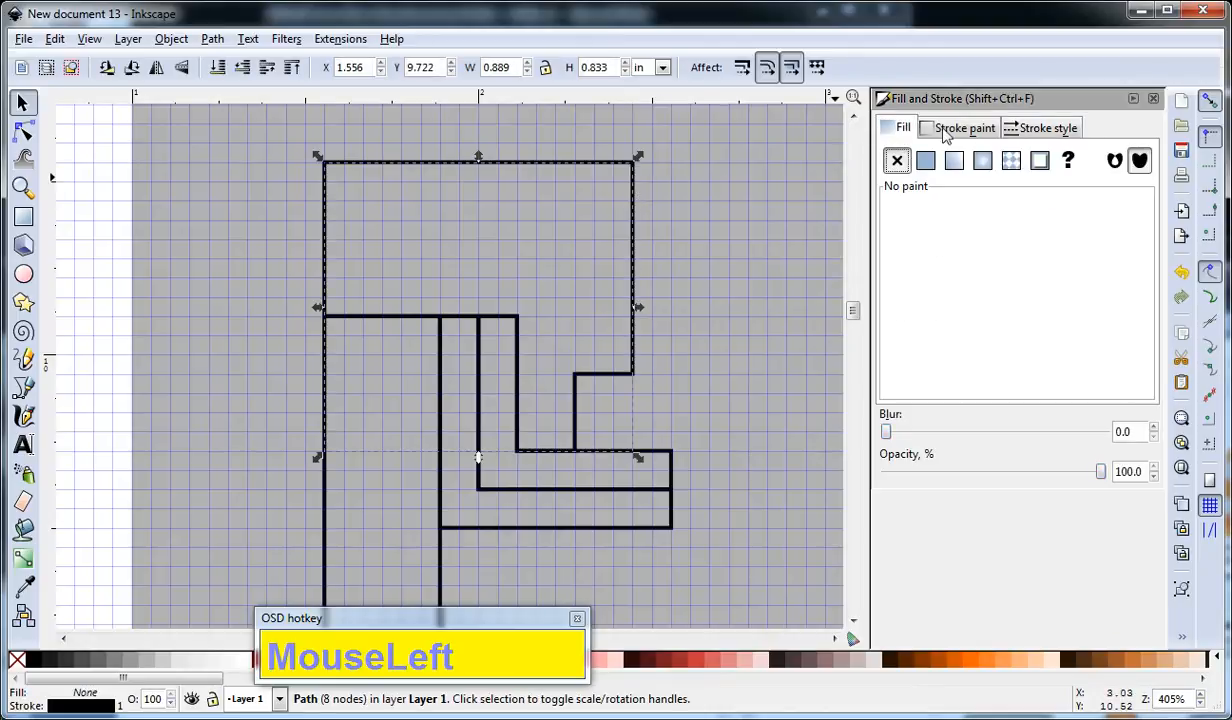
click(1011, 162)
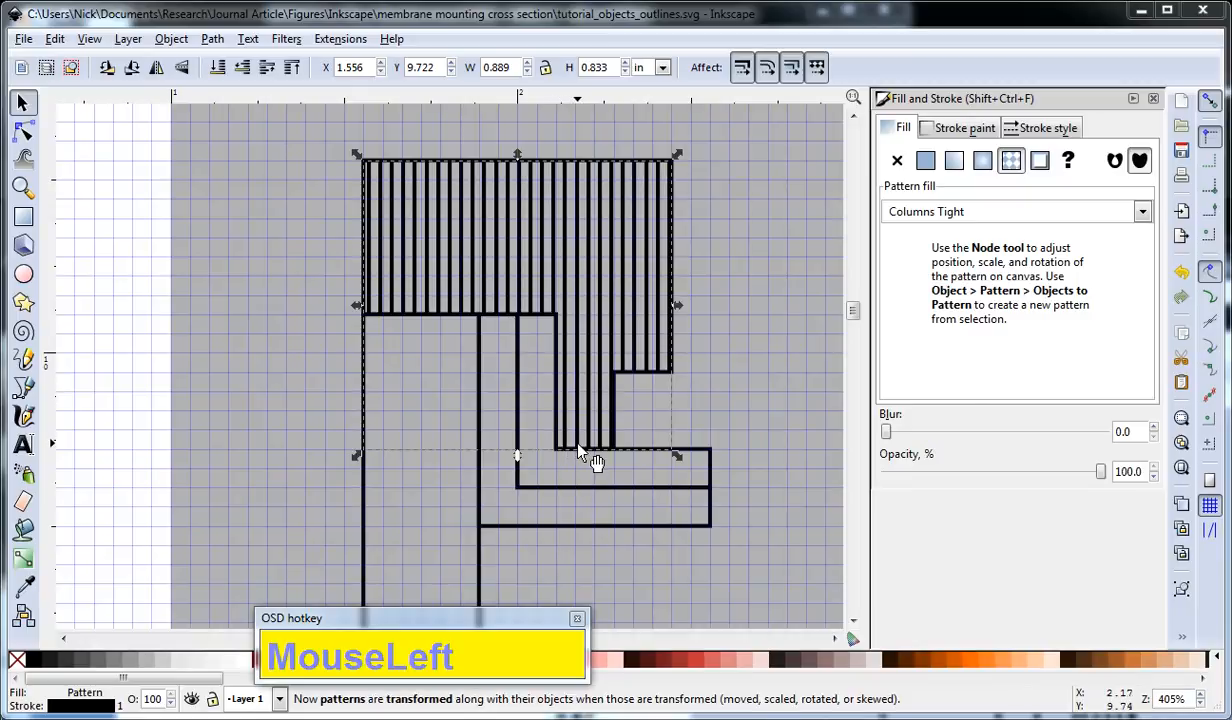
- Move the two nodes along the combined L's inner vertical edge to X 2.167 in, narrowing the patterned shape's lower leg
key(F2)
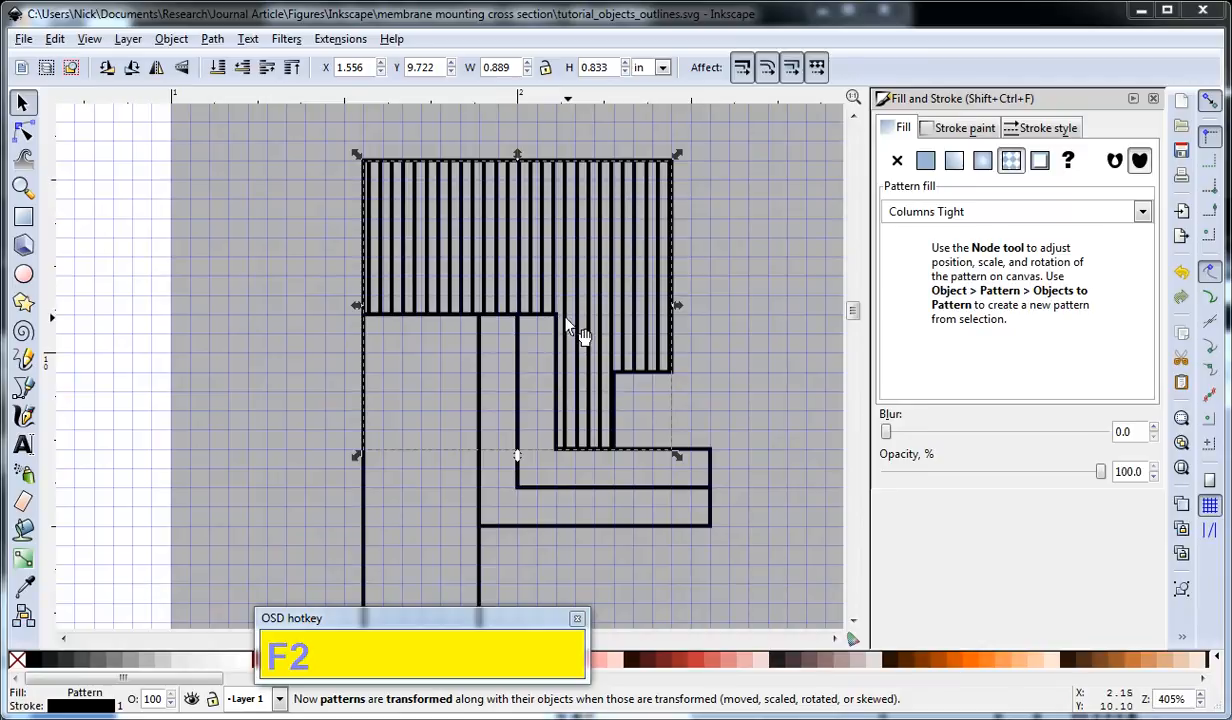
click(557, 322)
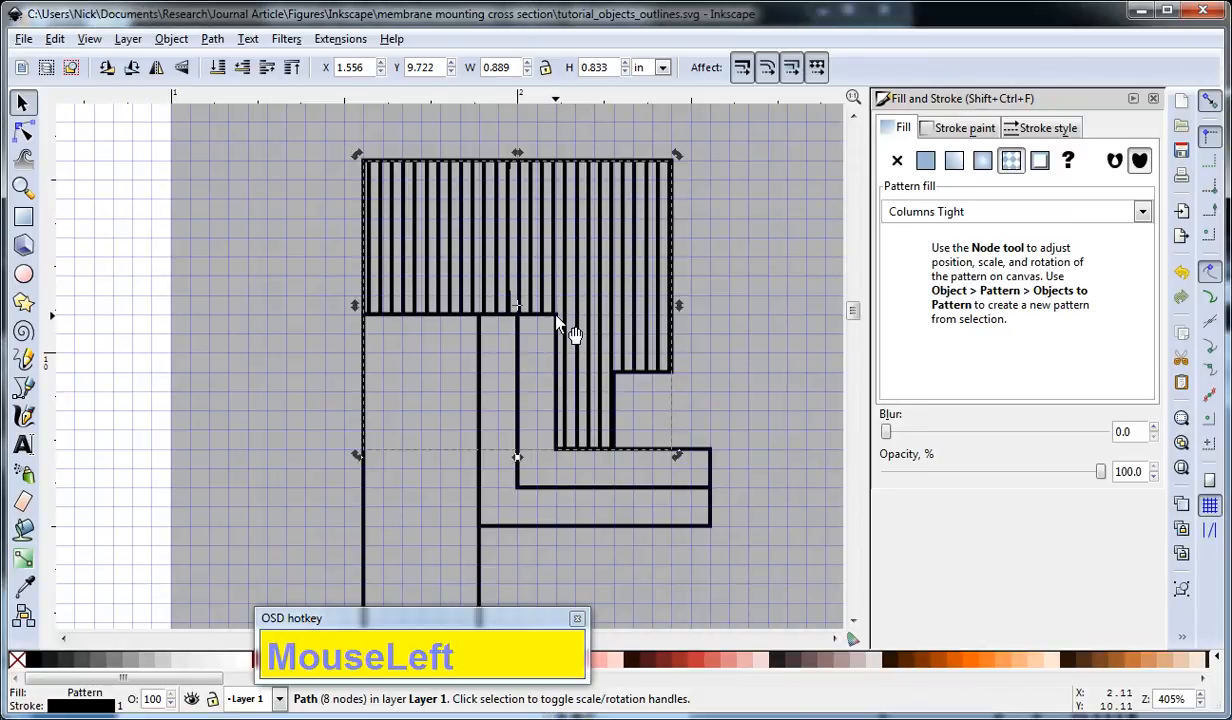
key(F2)
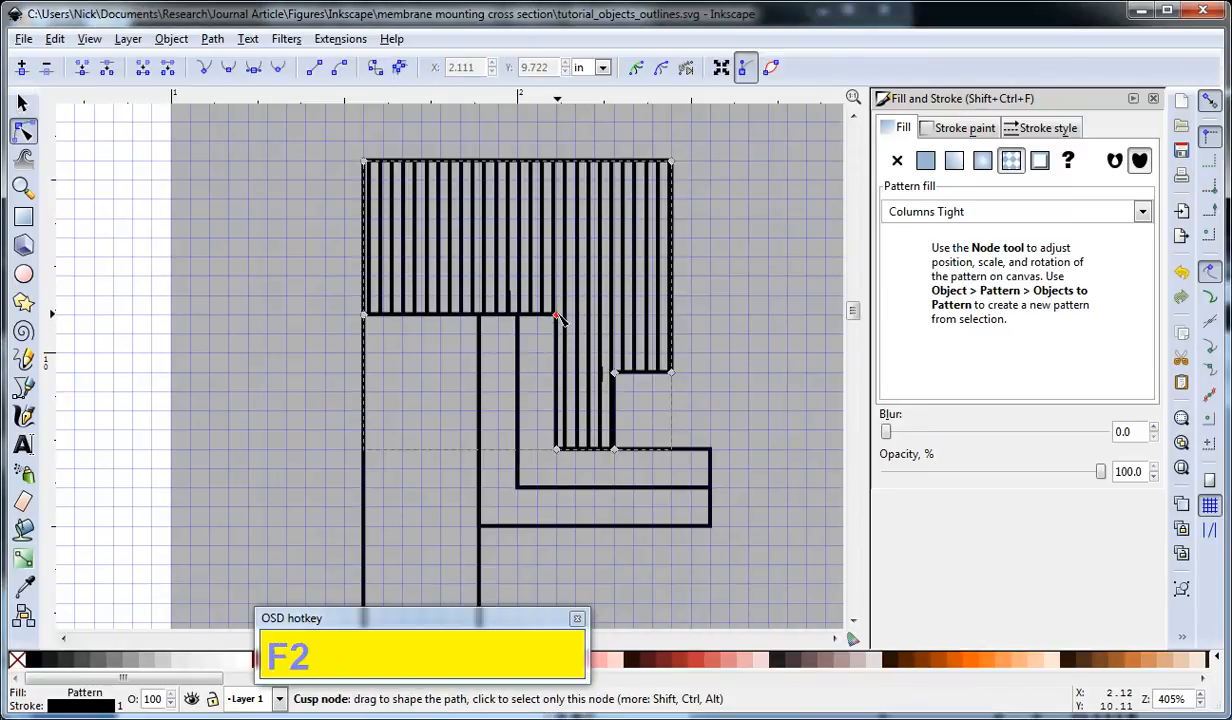
drag(557, 315, 576, 318)
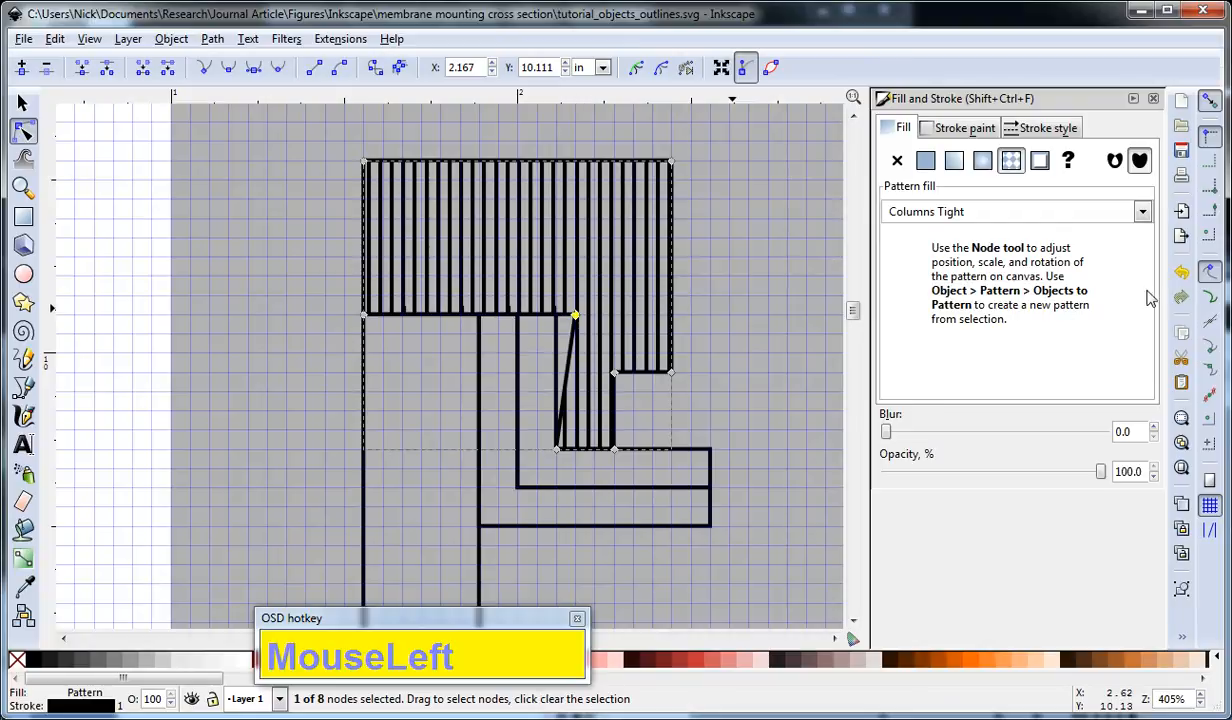
drag(560, 451, 578, 450)
key(F1)
click(712, 341)
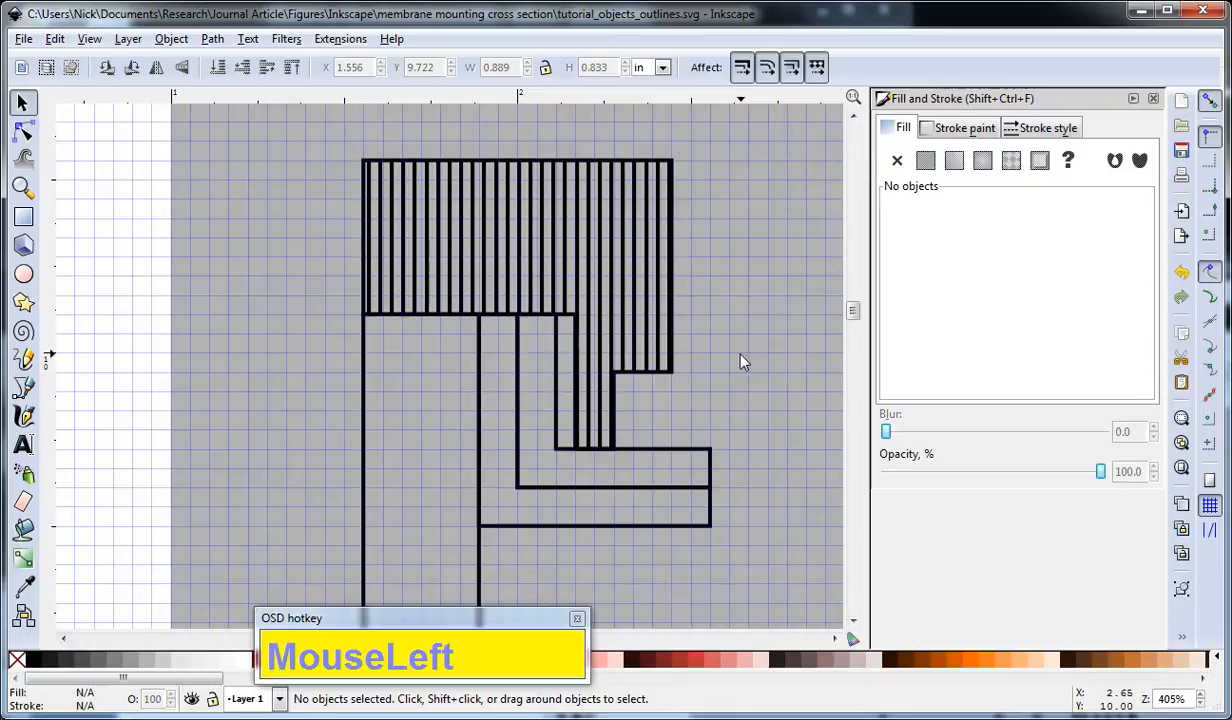
- Draw a 0.056 by 0.389 in rectangle filling the gap between the combined L and the patterned shape's lower leg
key(r)
click(557, 316)
mouse_move(557, 316)
mouse_down()
mouse_move(576, 446)
mouse_move(539, 332)
mouse_move(556, 316)
mouse_up()
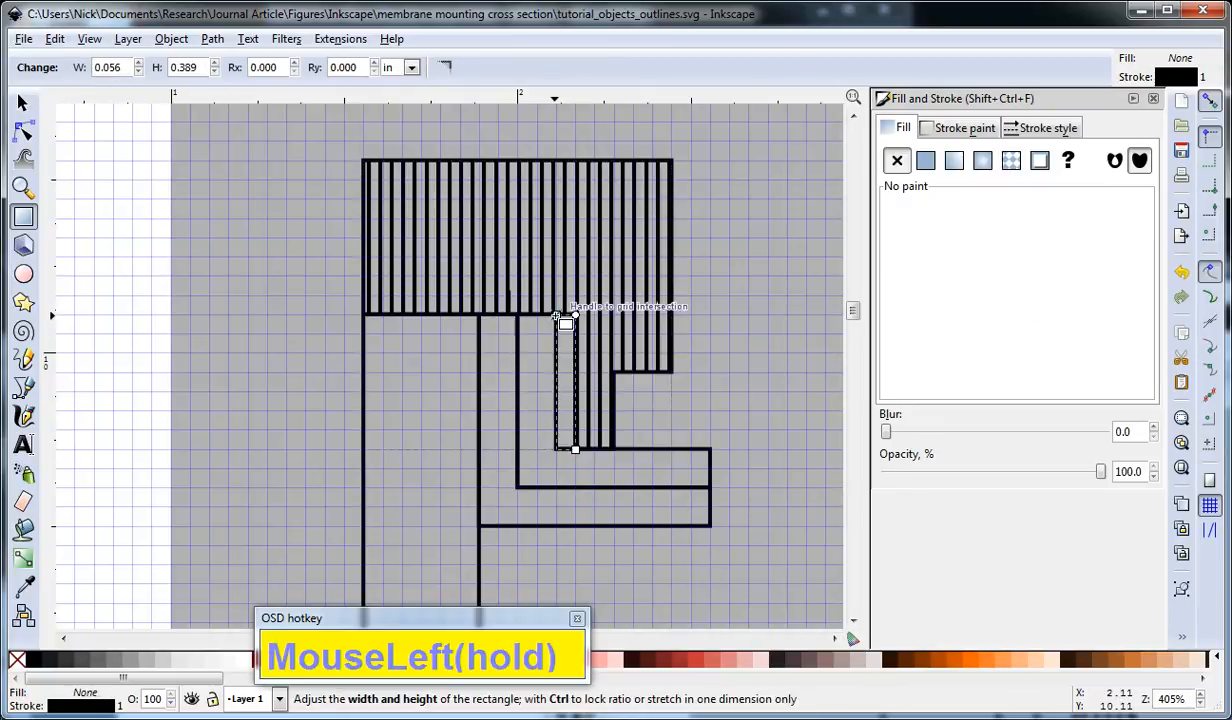
key(s)
click(766, 337)
- Scale the patterned shape down from its lower-right corner to 0.611 by 0.444 in
drag(688, 360, 766, 307)
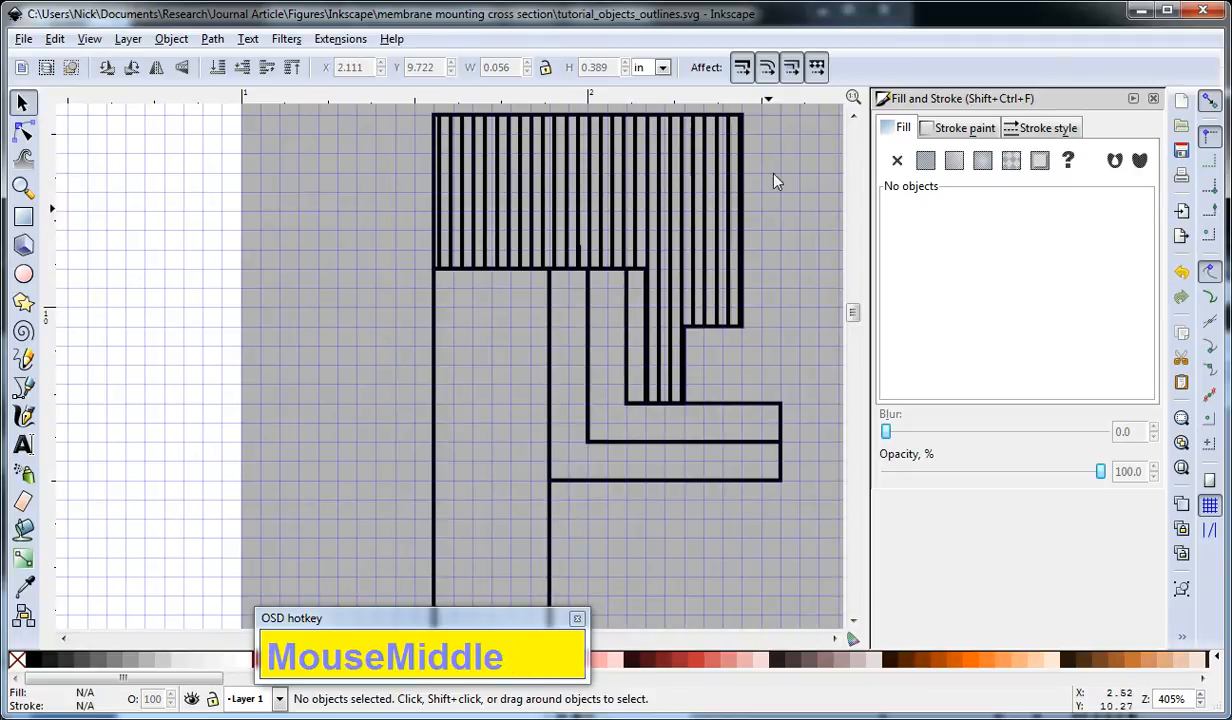
click(746, 142)
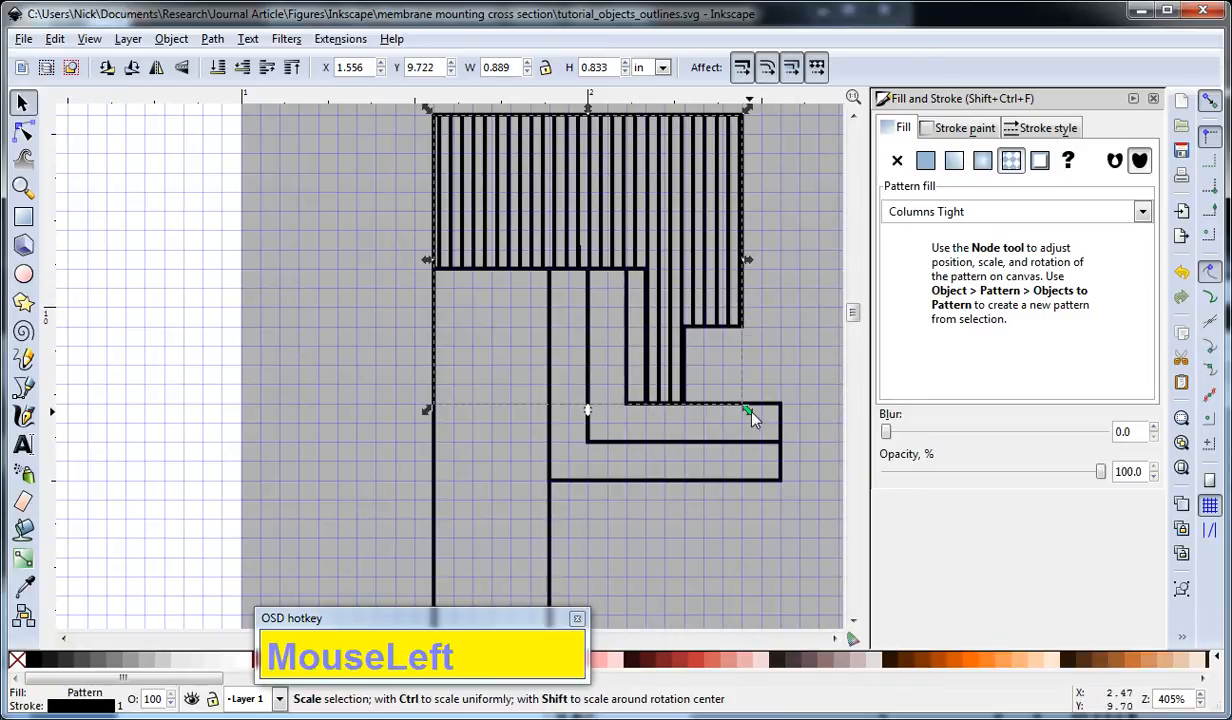
drag(752, 418, 649, 275)
middle_click(750, 200)
click(757, 255)
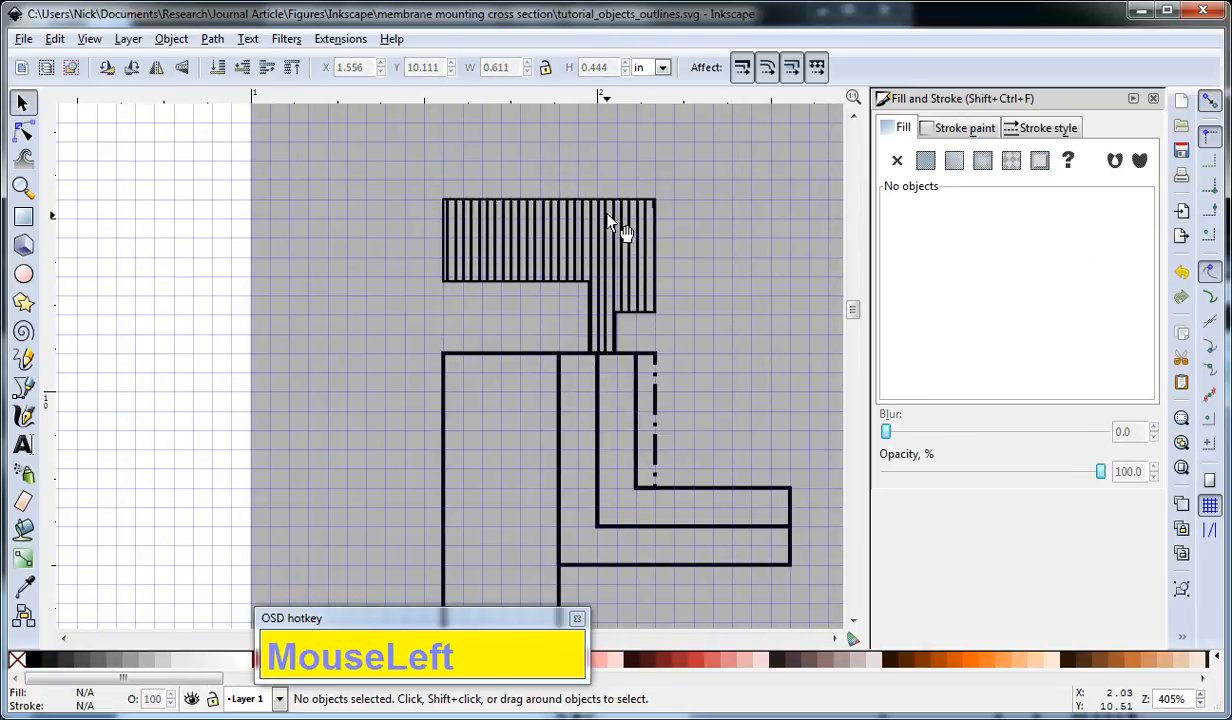
- Turn off stroke width scaling and pattern transformation, and enlarge the patterned shape from its lower-right corner to 0.944 by 0.778 in
click(626, 265)
click(1048, 128)
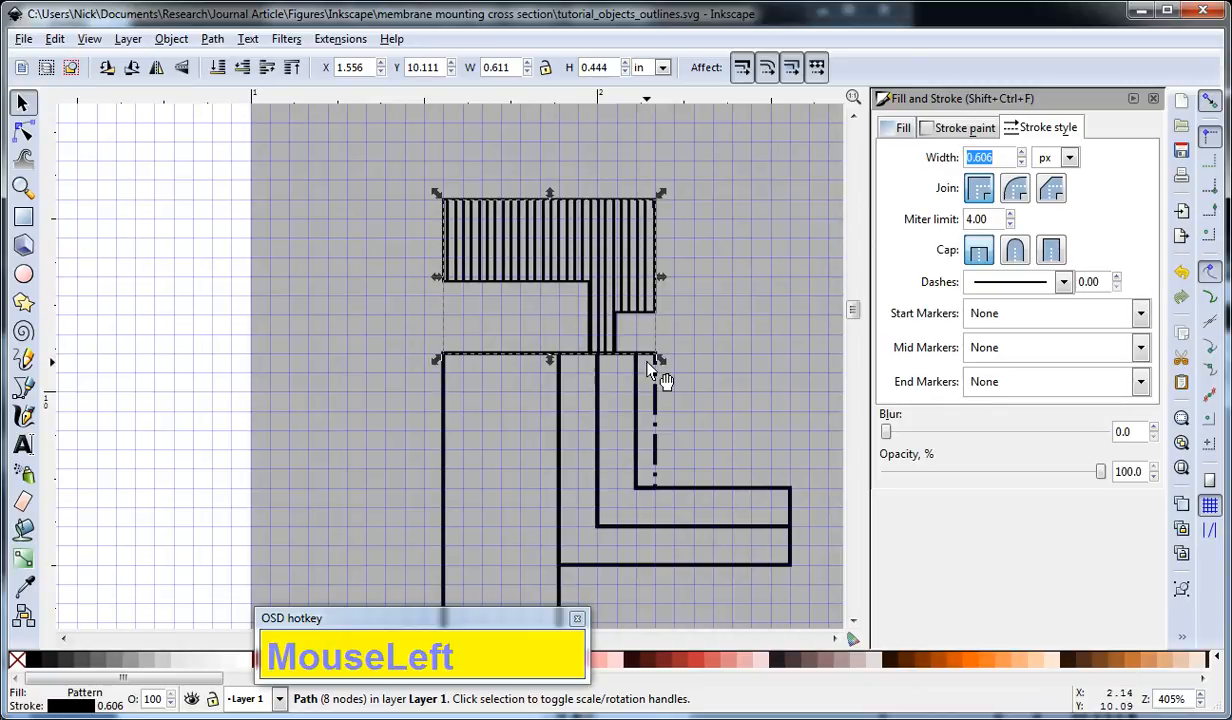
click(743, 62)
click(818, 71)
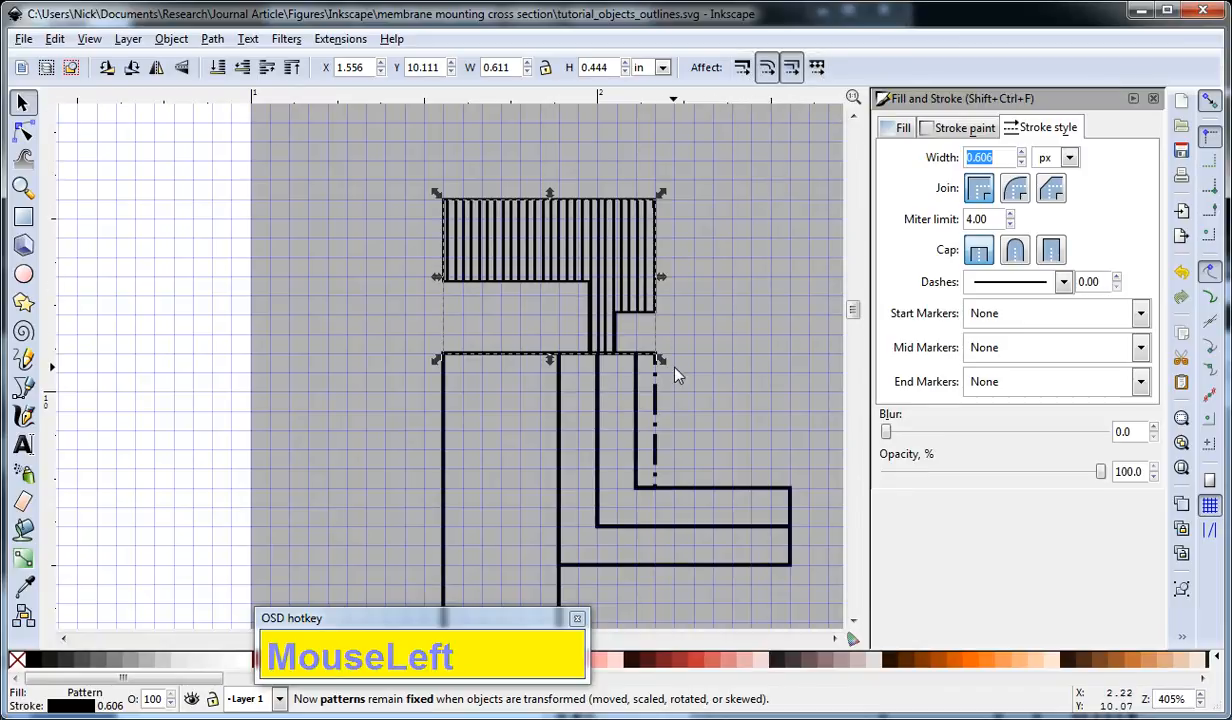
drag(659, 359, 771, 474)
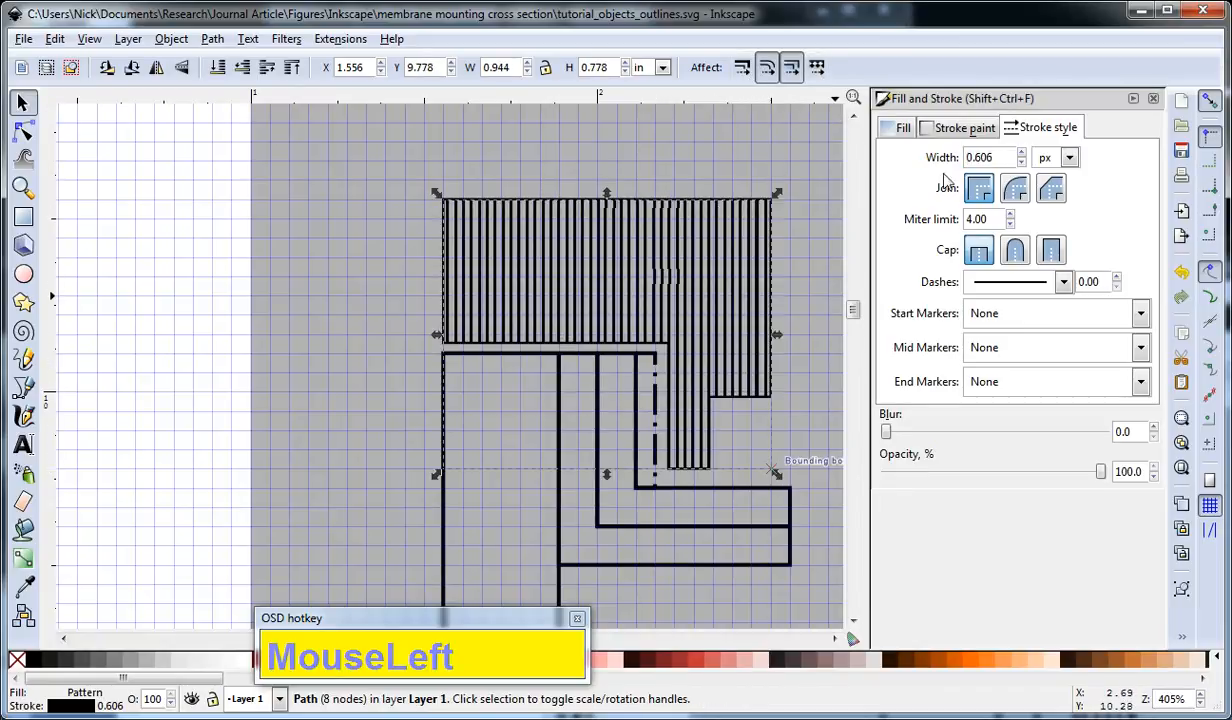
click(699, 197)
scroll(699, 197, up, 1)
click(716, 262)
scroll(716, 262, down, 1)
scroll(716, 262, up, 1)
click(796, 250)
click(690, 245)
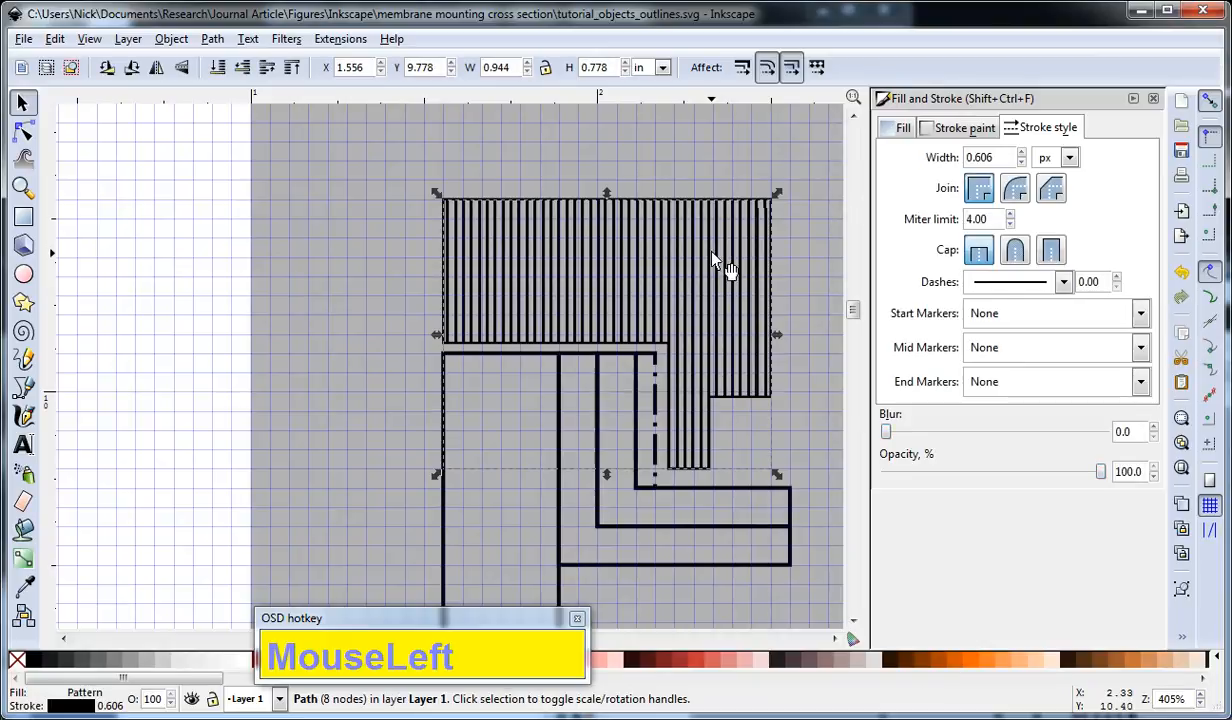
- Close the Fill and Stroke dialog
click(1154, 99)
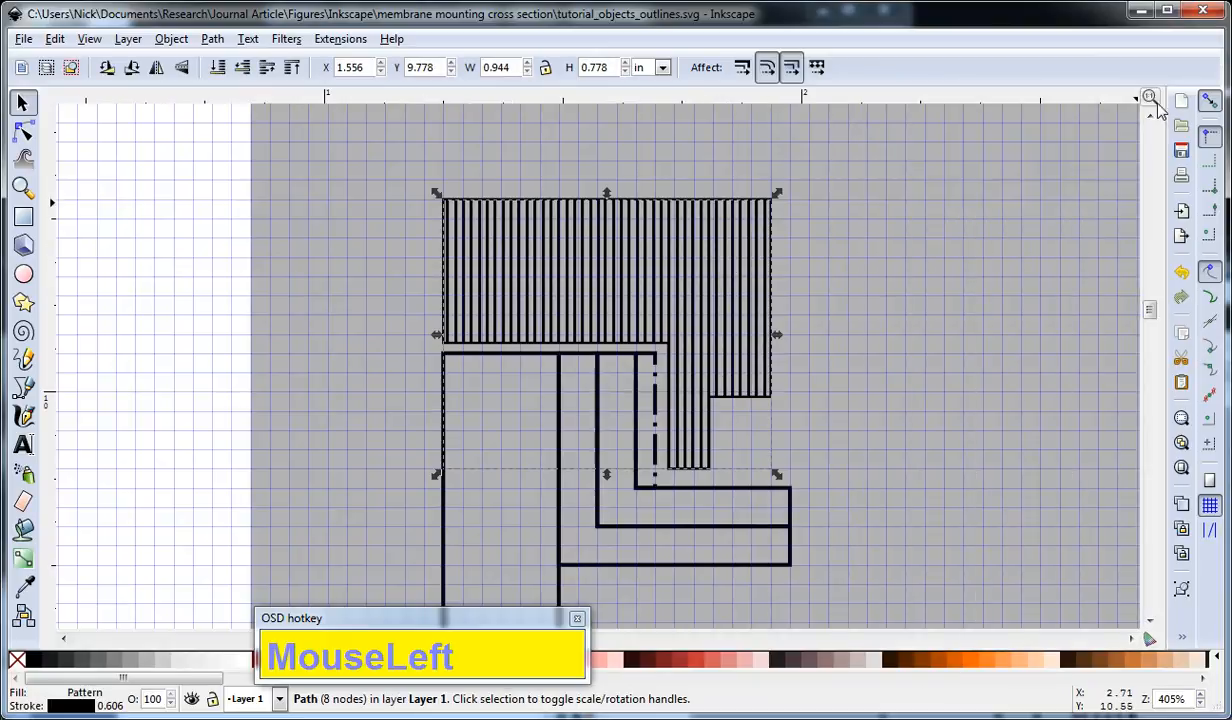
- Set the stroke width of the enlarged patterned shape to the 2 px preset
right_click(113, 707)
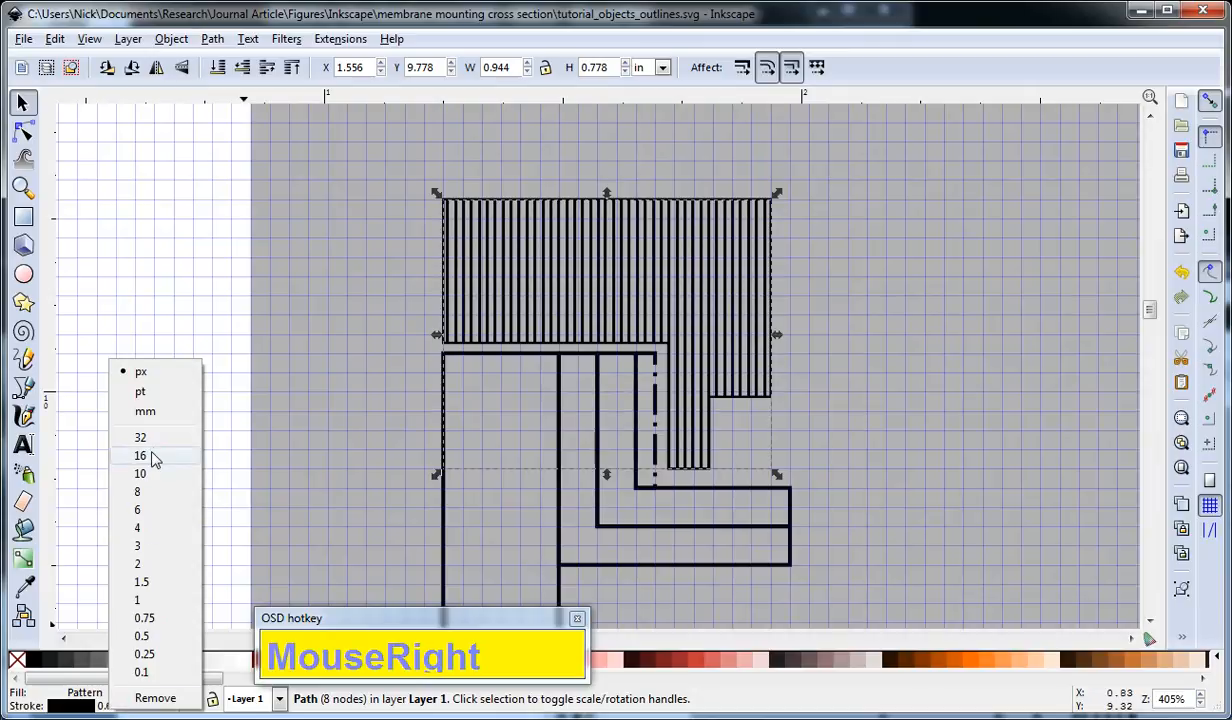
click(152, 565)
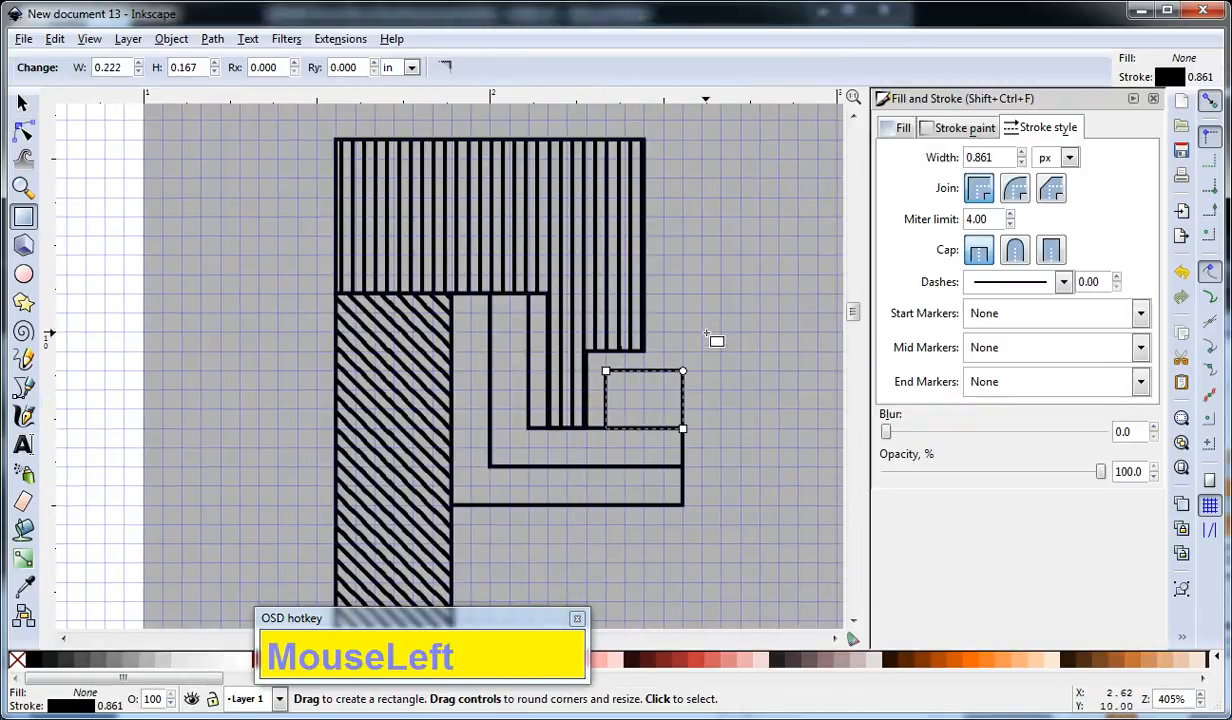
- Draw a closed eight-node C-shaped path, 0.167 by 0.222 in, between the column-patterned shape and the small rectangle, overlapping the rectangle's lower inner corner
key(b)
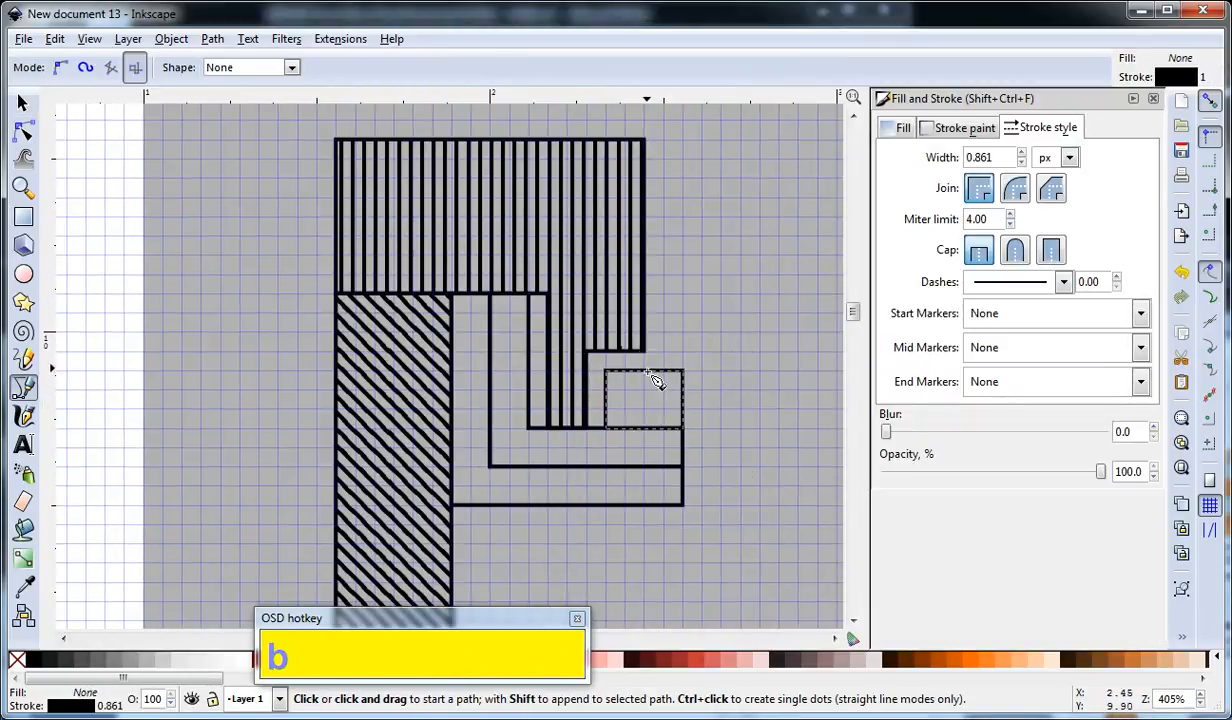
click(644, 351)
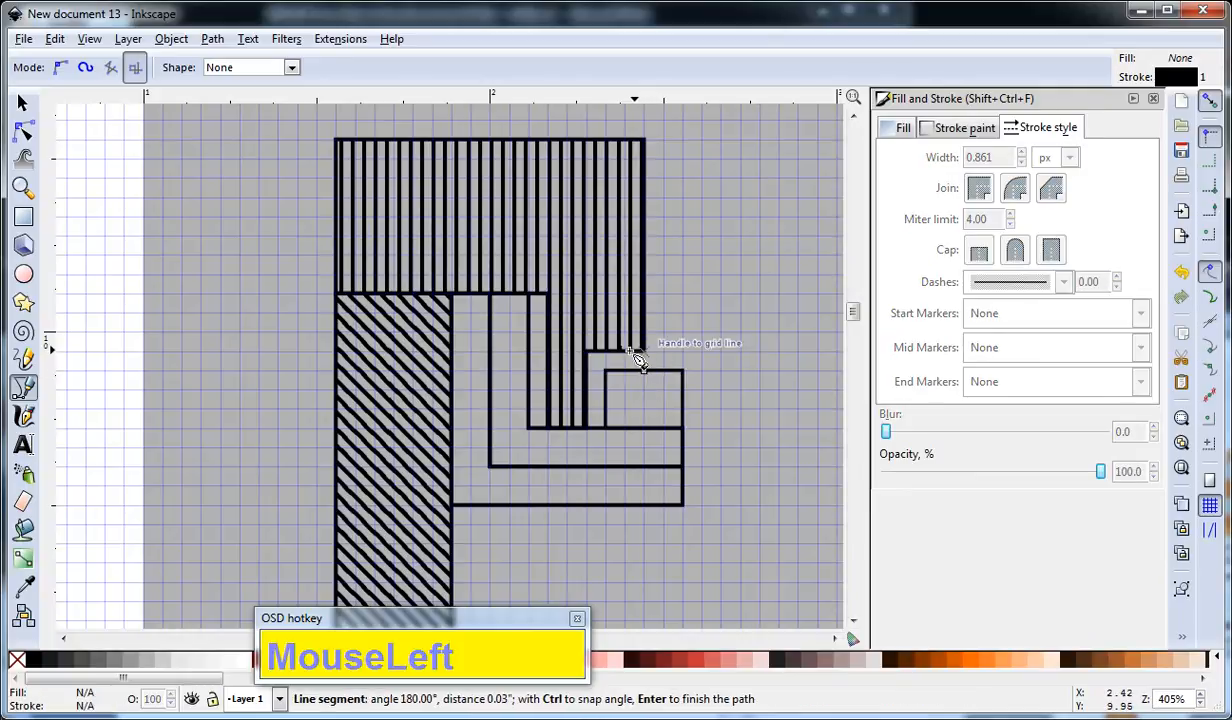
click(588, 351)
click(587, 428)
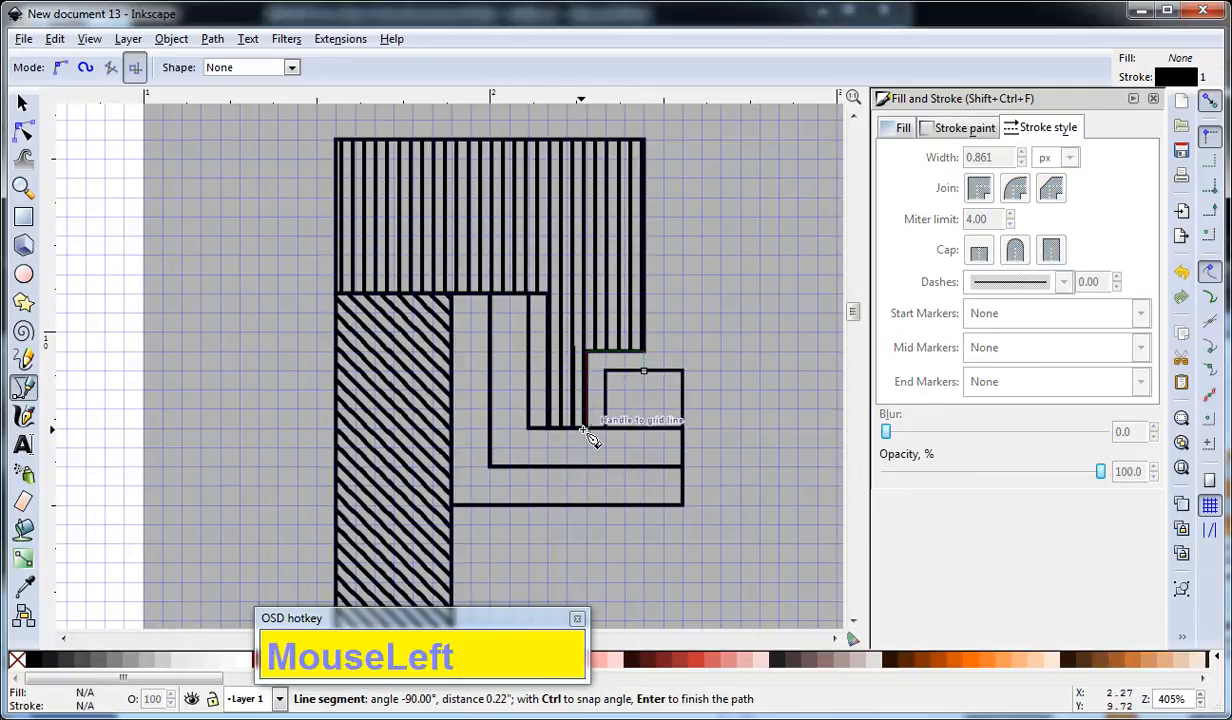
click(625, 414)
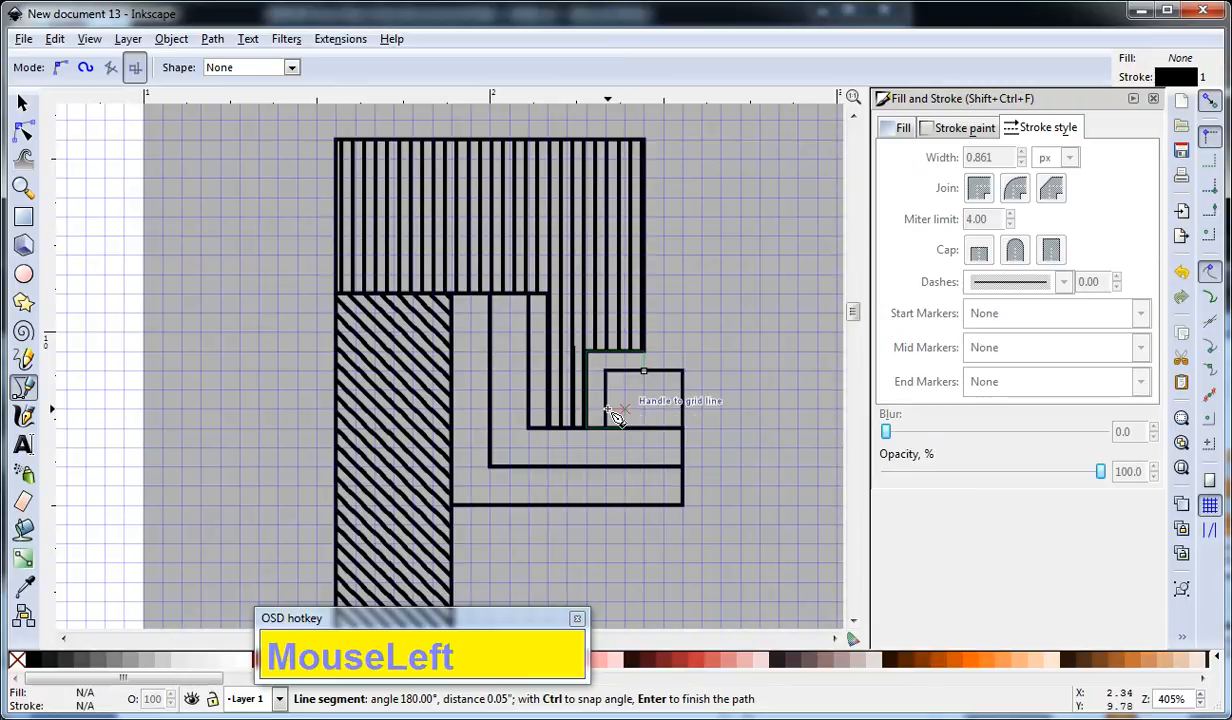
click(606, 409)
click(606, 371)
click(644, 371)
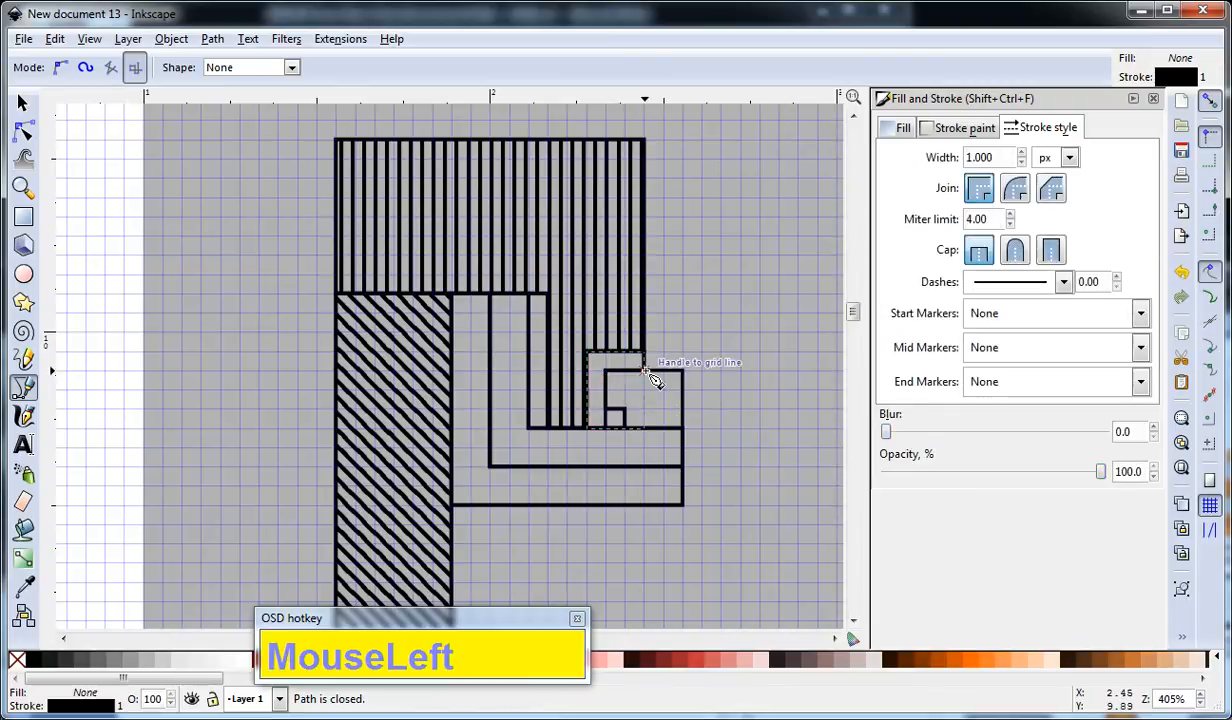
key(space)
click(748, 353)
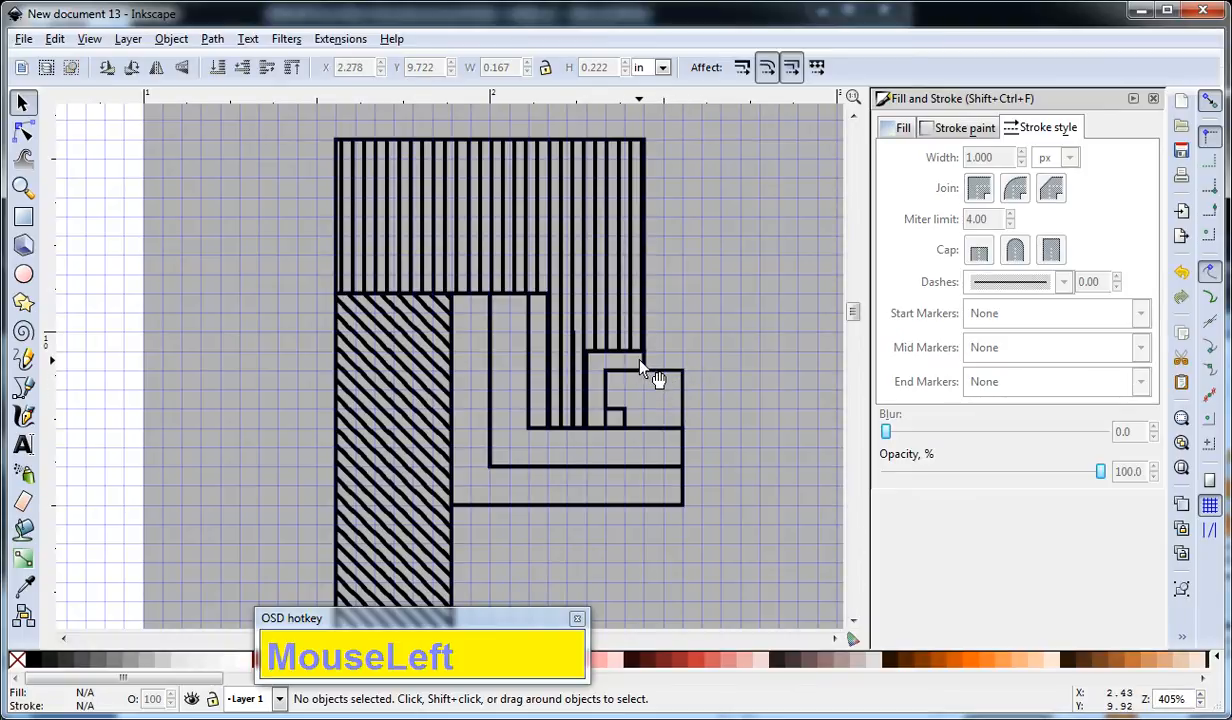
- Compare selecting the small rectangle and the C-shaped path by their edges, and show the path's fill settings
click(686, 391)
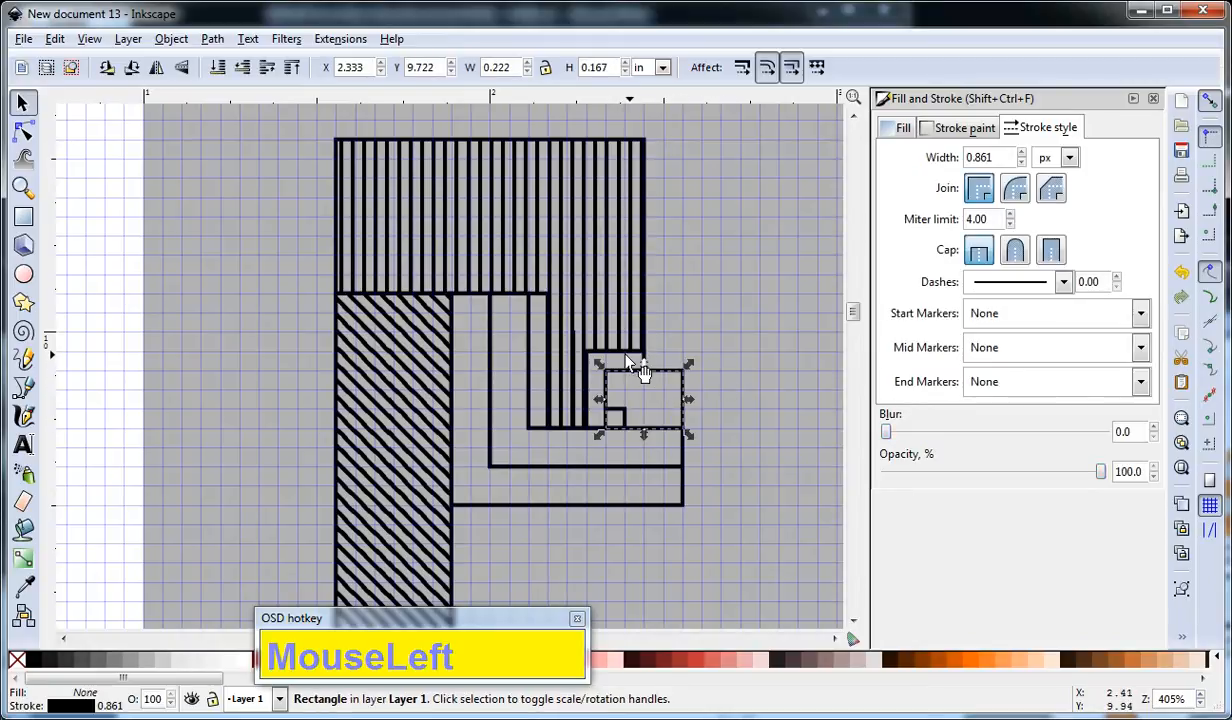
click(635, 367)
click(748, 362)
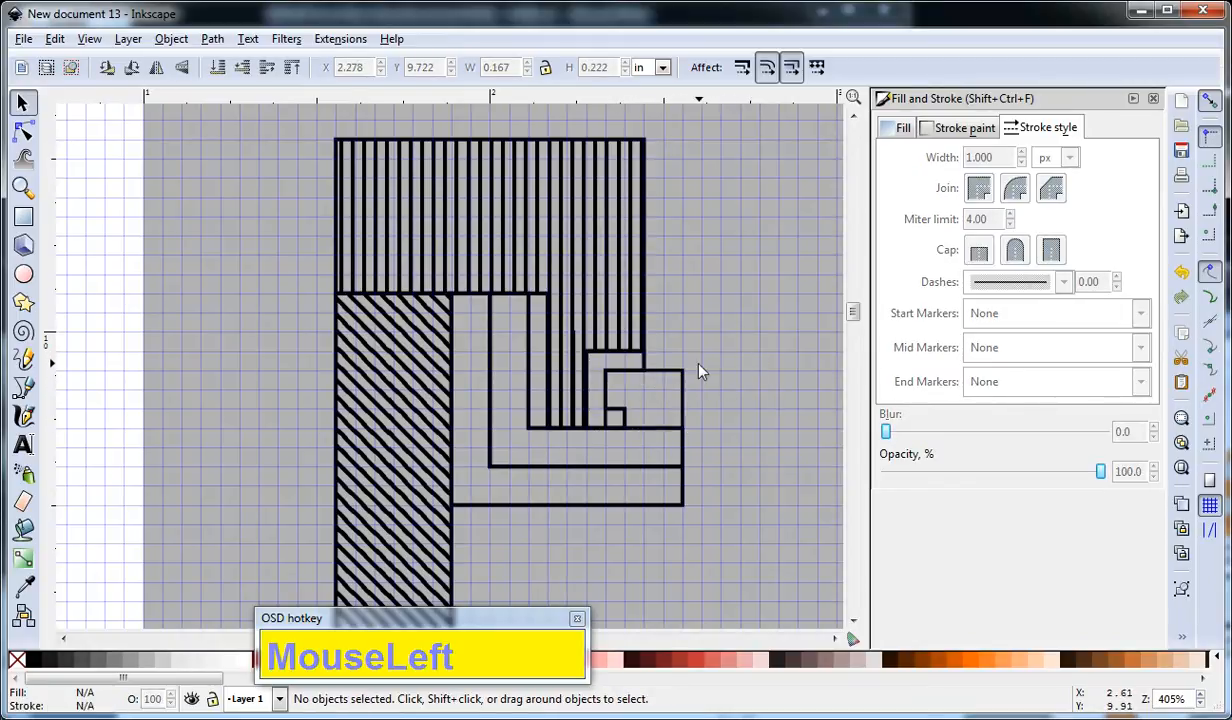
click(646, 362)
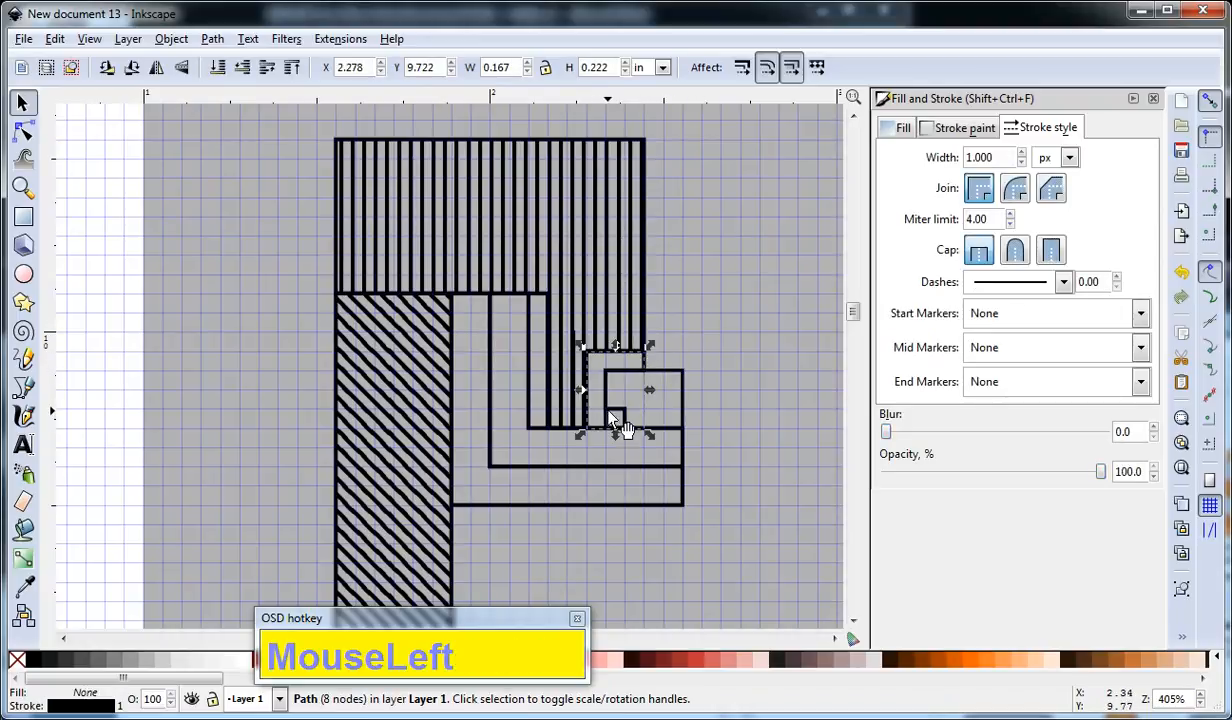
click(765, 318)
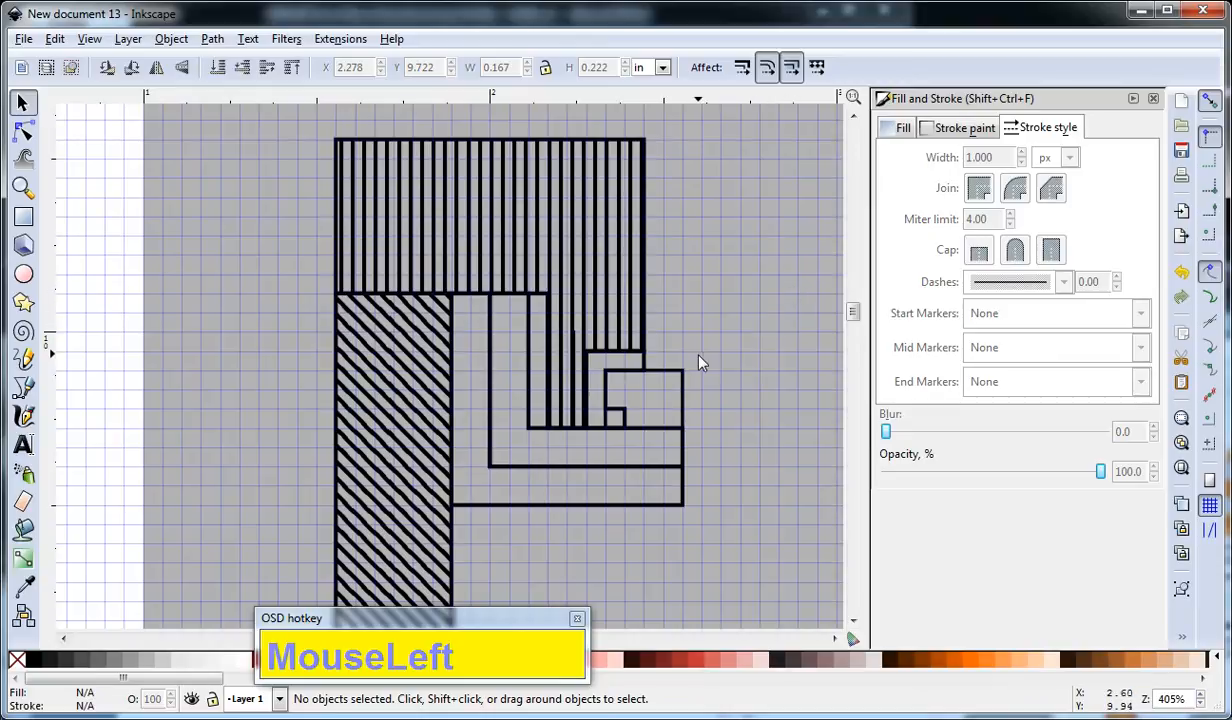
click(646, 369)
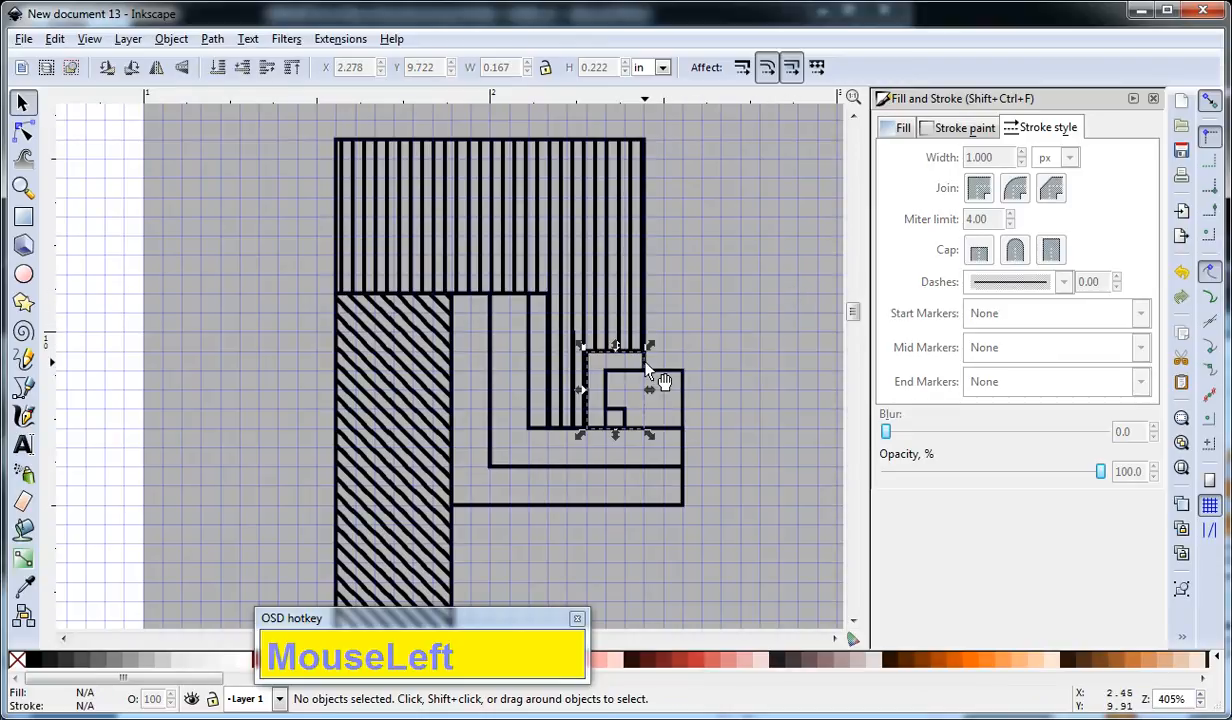
click(900, 129)
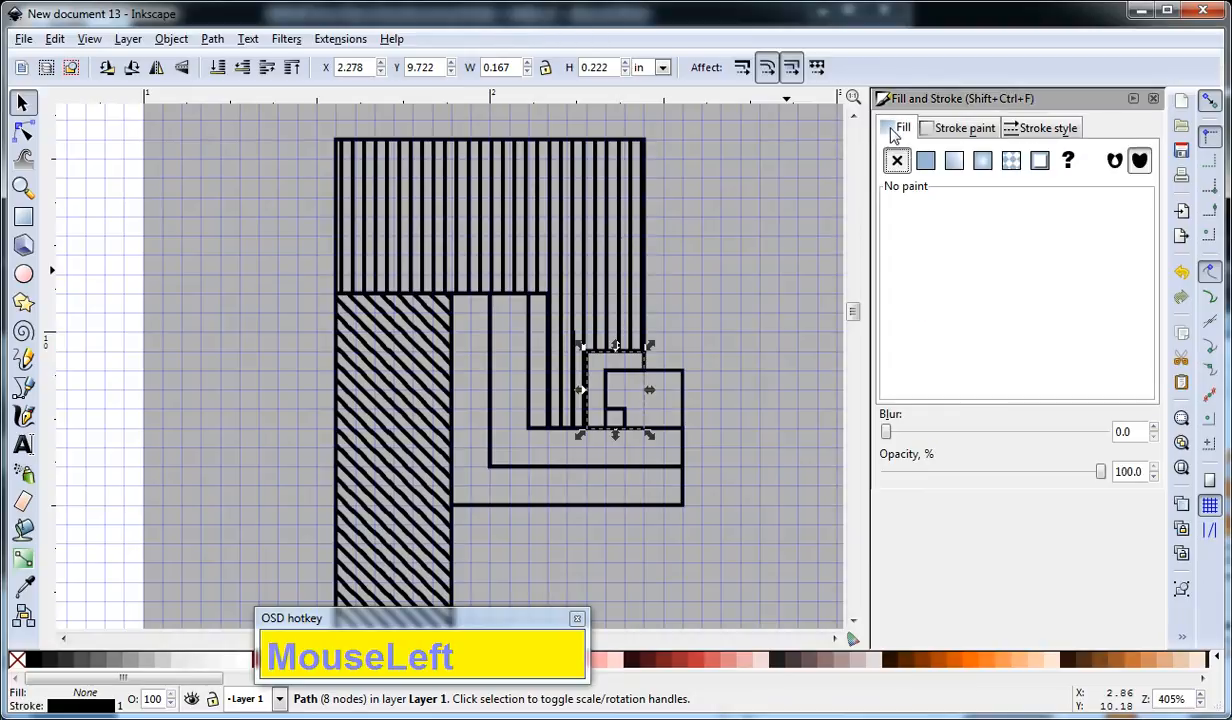
click(738, 328)
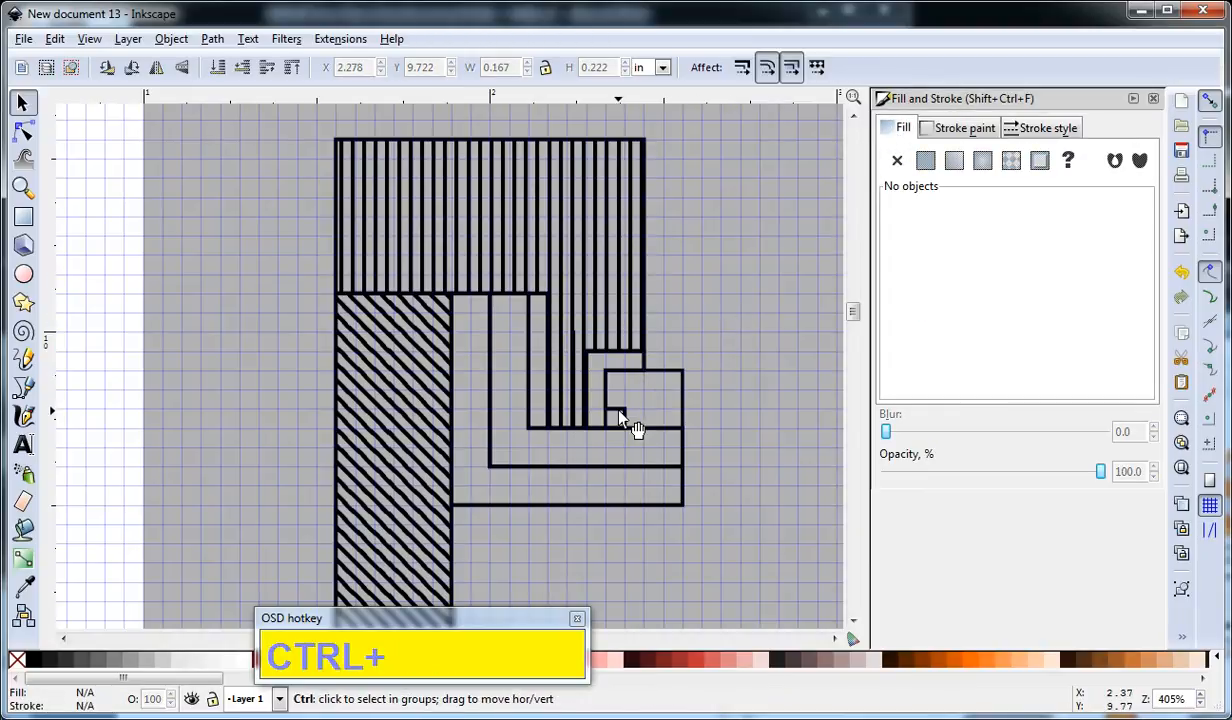
- Give the C-shaped path beside the small rectangle a flat dark gray fill
ctrl+scroll(627, 420, up, 1)
drag(702, 354, 661, 333)
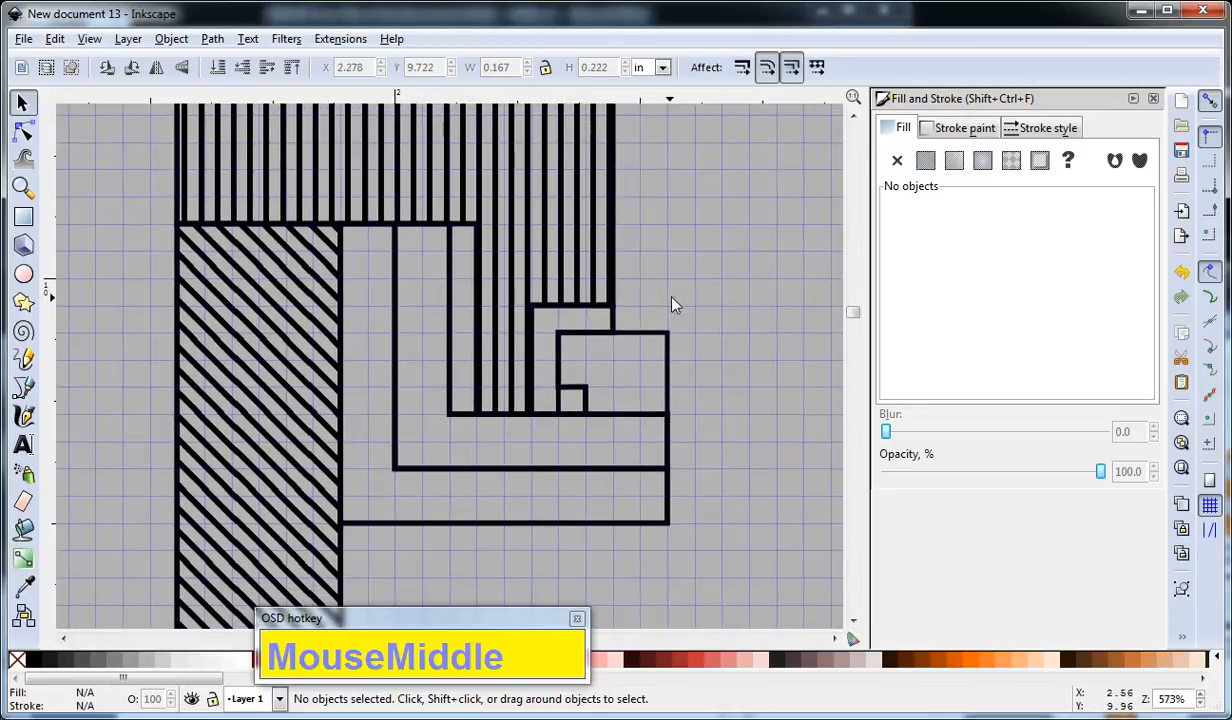
click(779, 268)
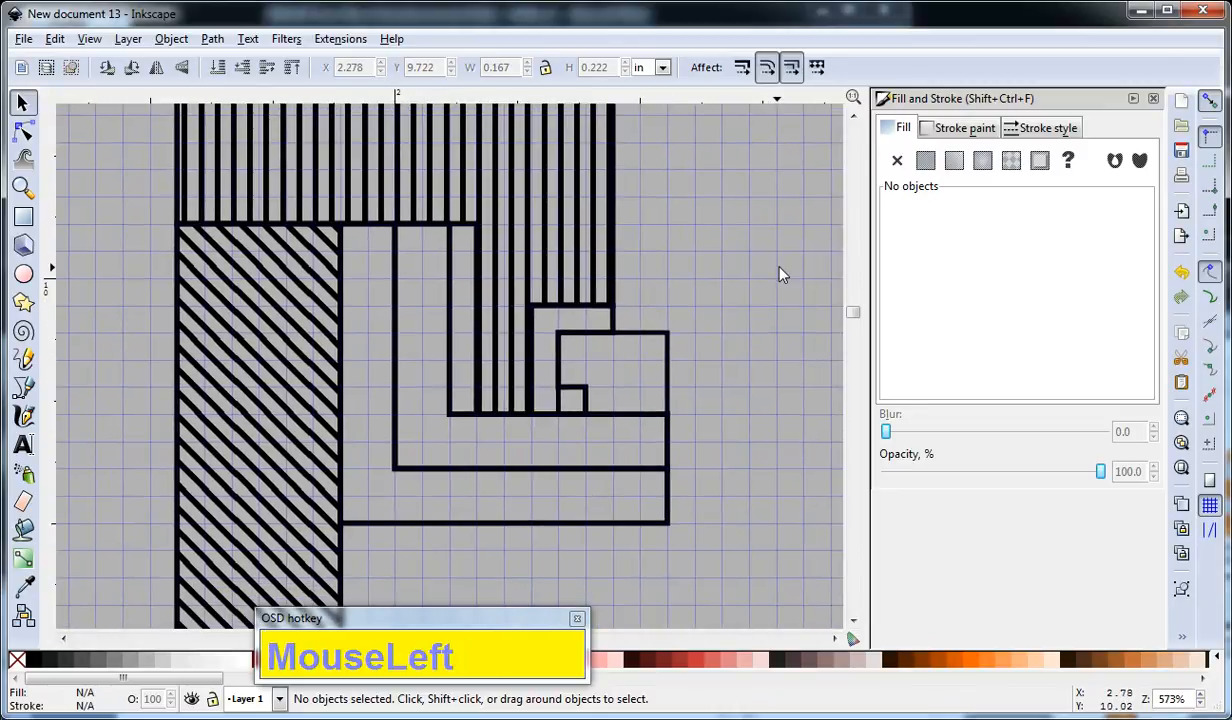
click(667, 358)
click(672, 354)
click(615, 325)
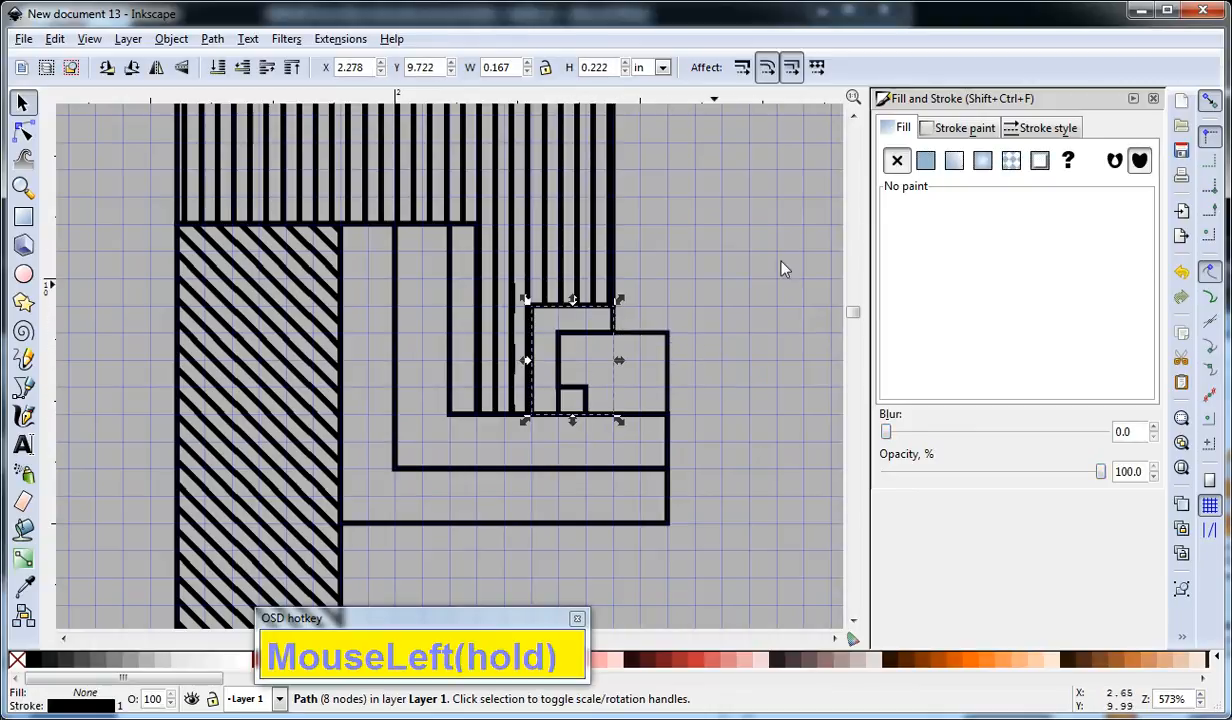
click(928, 165)
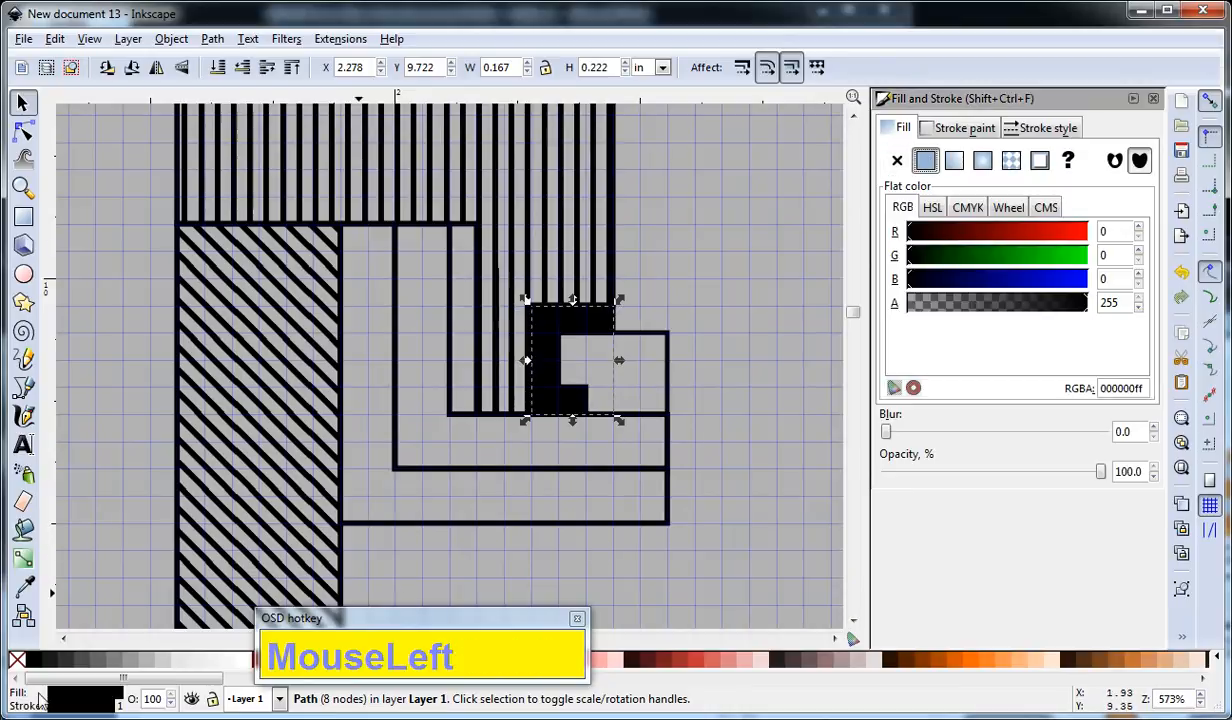
click(98, 665)
click(700, 400)
- Fill the small rectangle beside the gray C-shaped path with the Pixels Tight pattern
drag(687, 305, 632, 357)
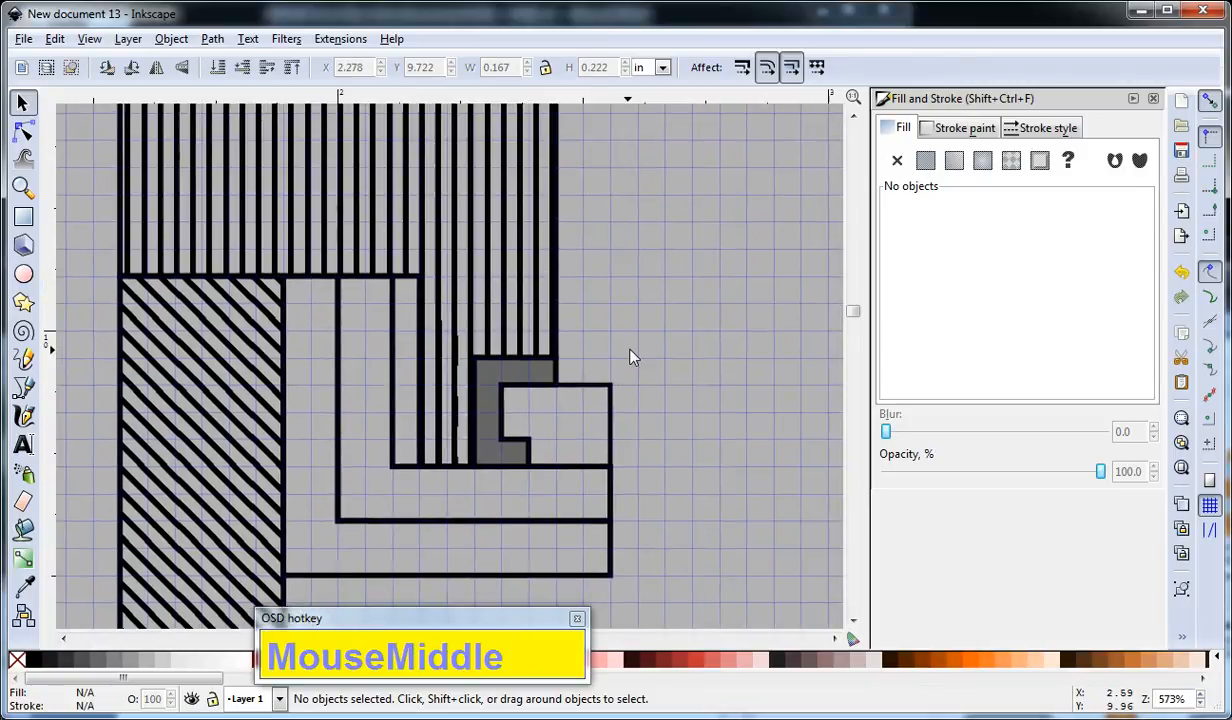
click(612, 414)
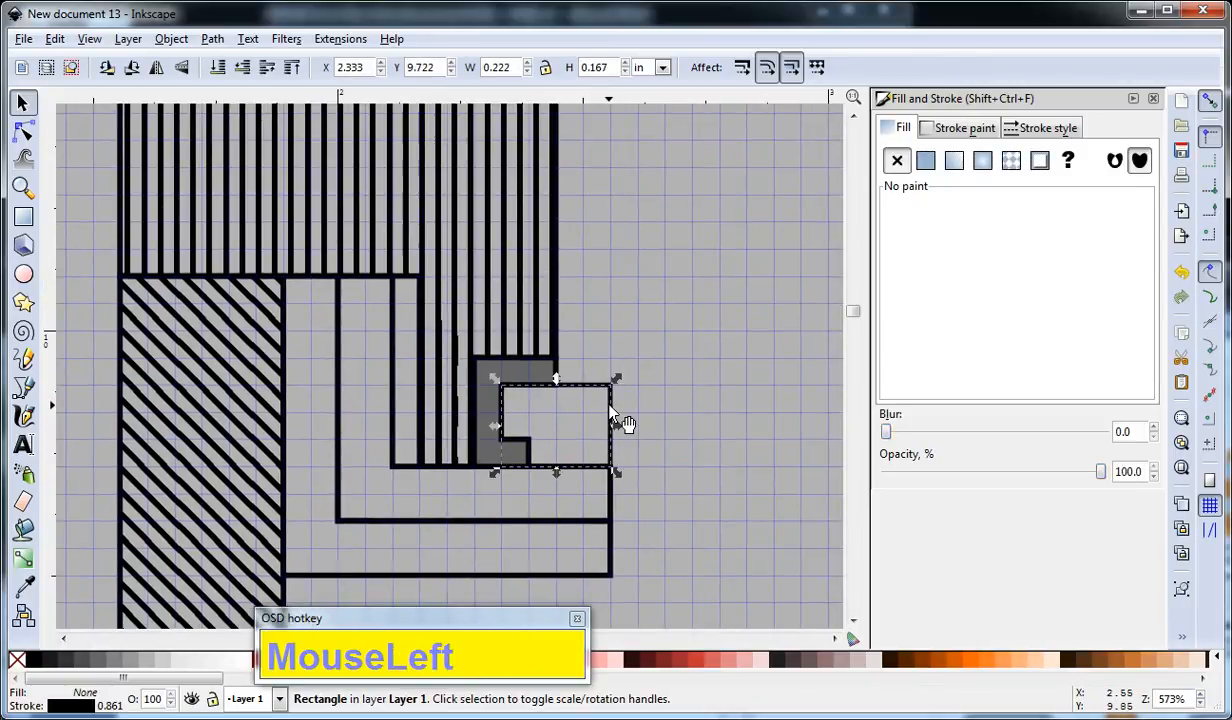
click(1012, 161)
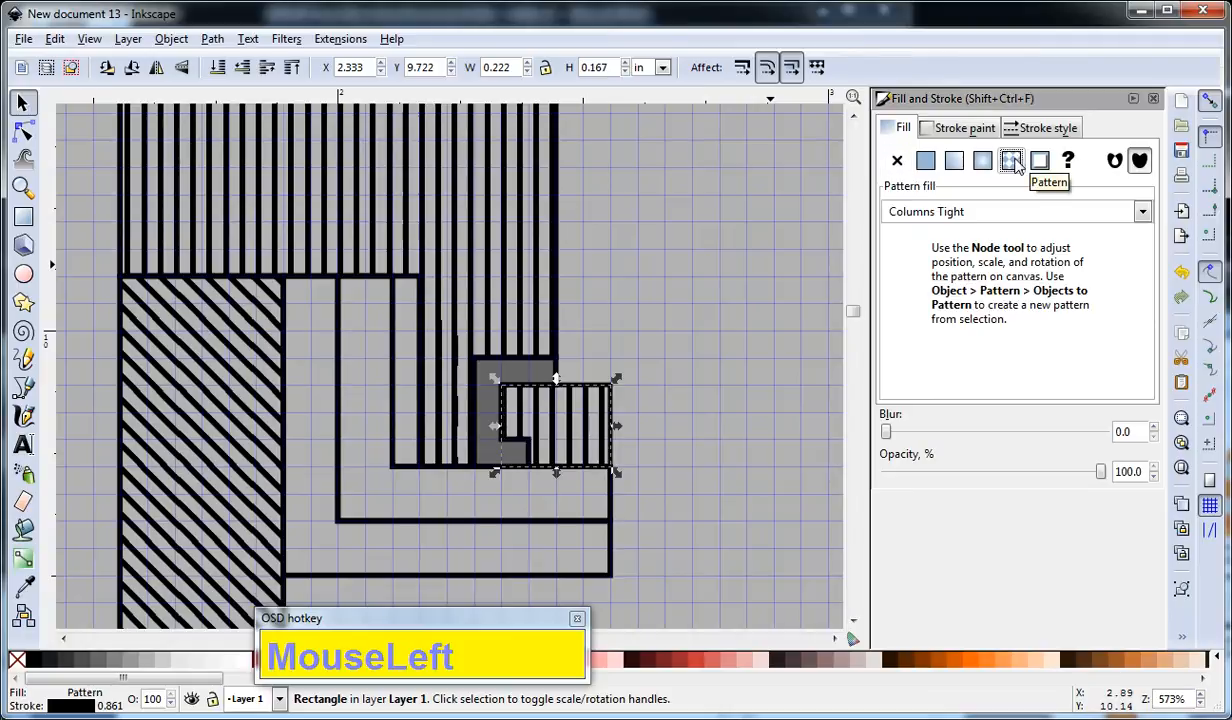
click(975, 212)
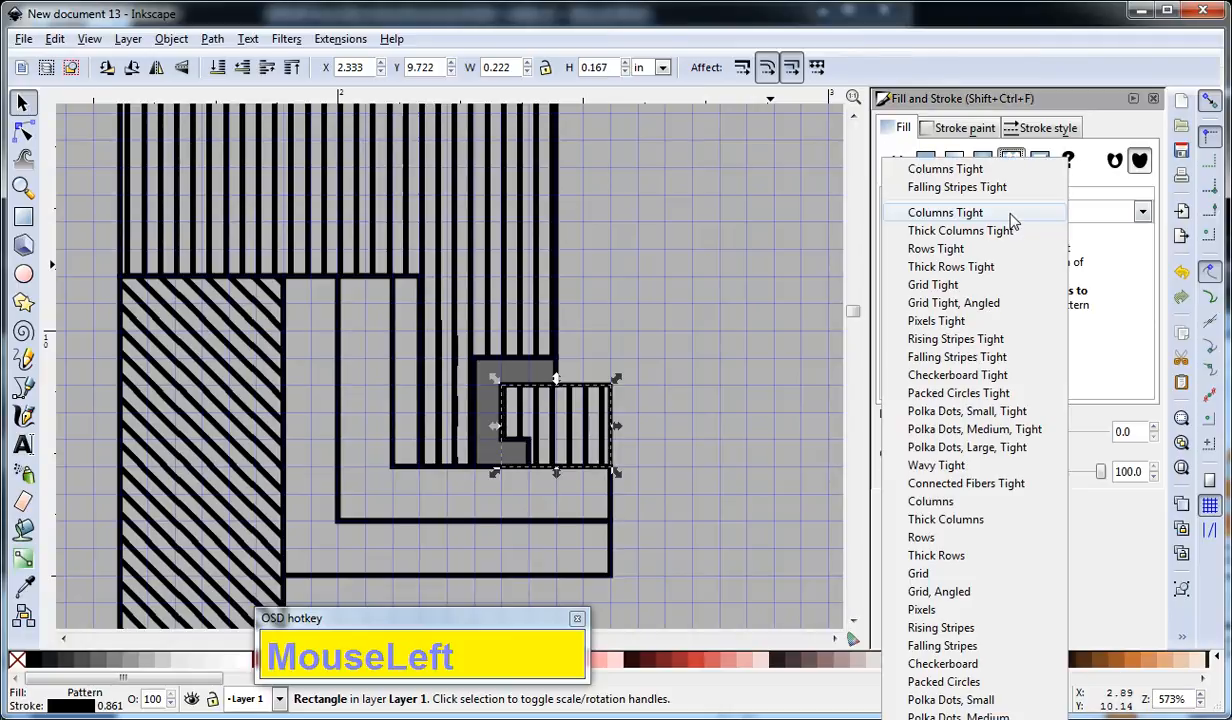
click(997, 330)
- Fill the inner L-shaped path below the small rectangle with the Grid pattern
click(609, 500)
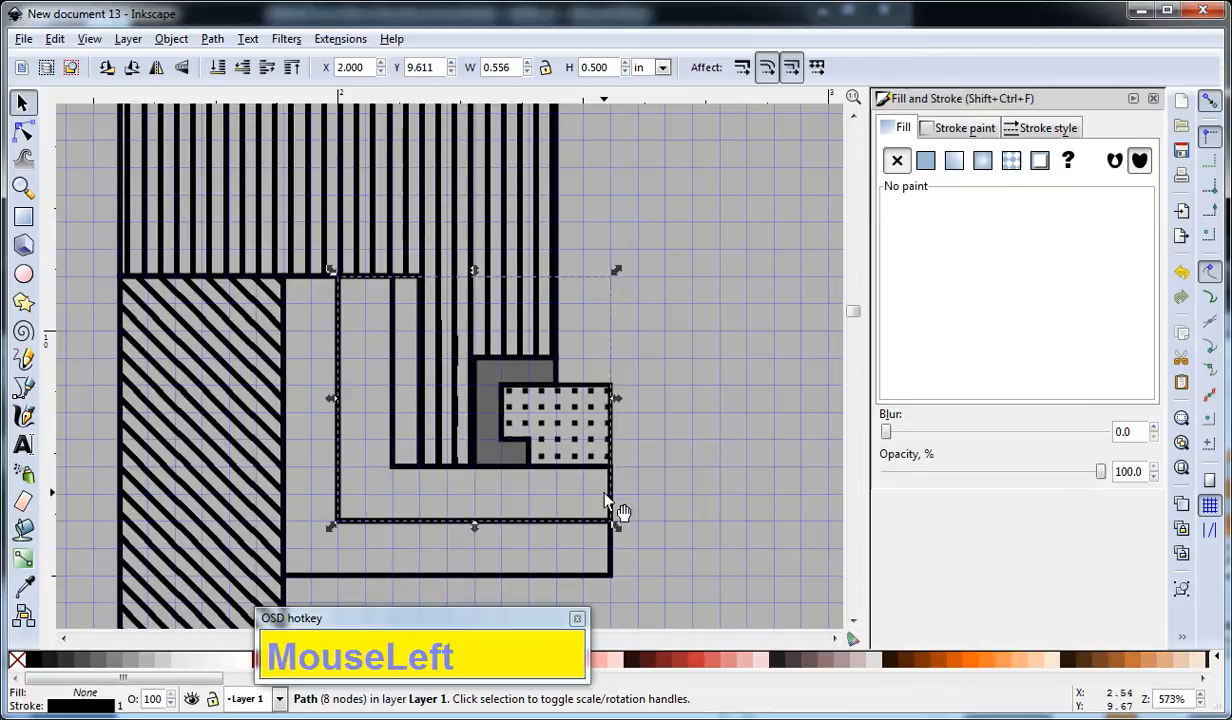
click(1011, 161)
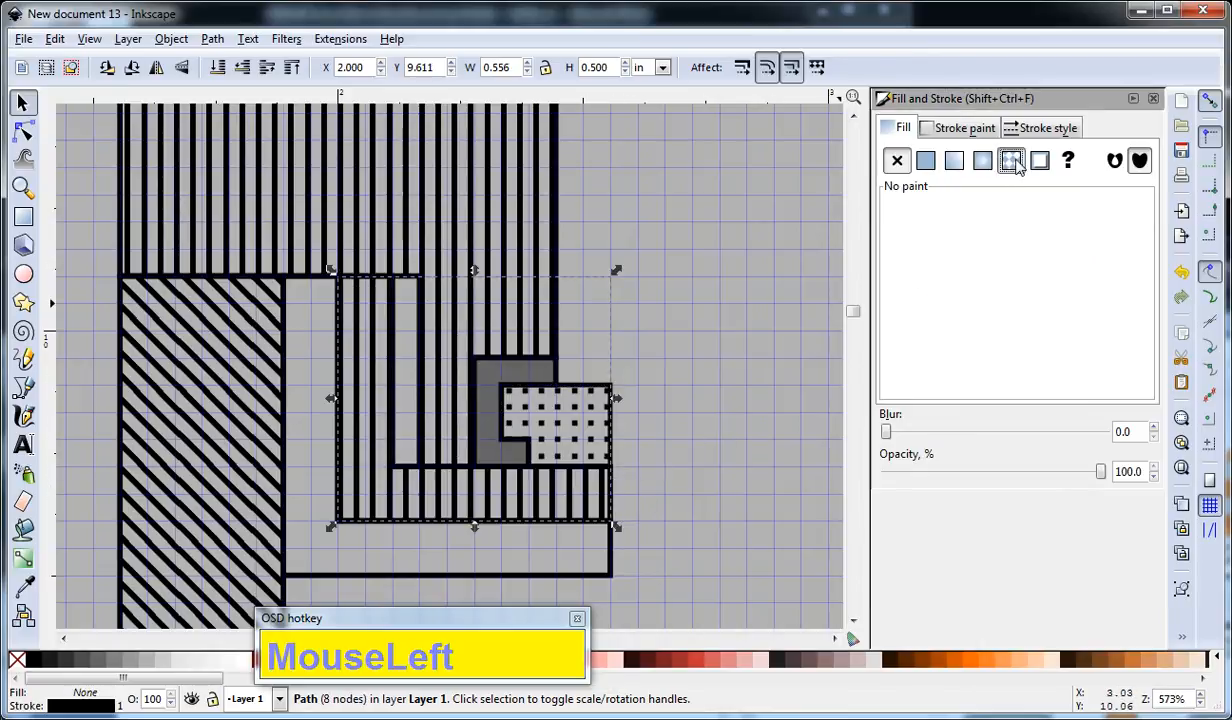
click(1050, 213)
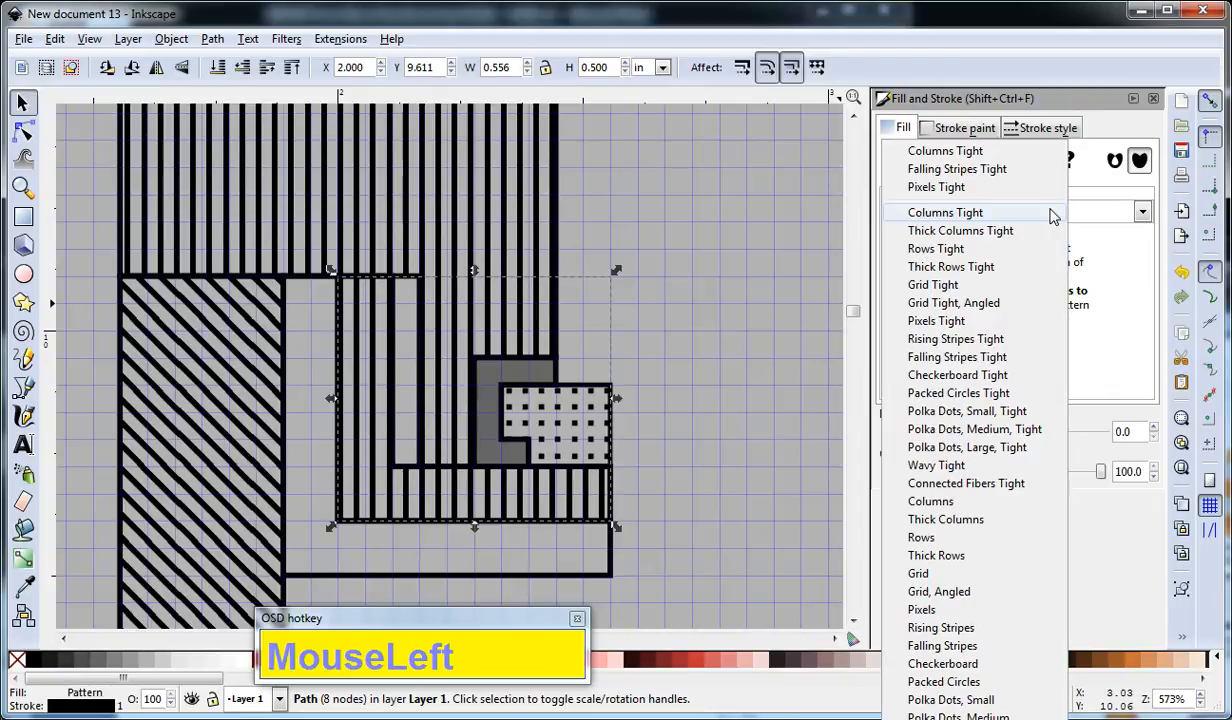
click(965, 573)
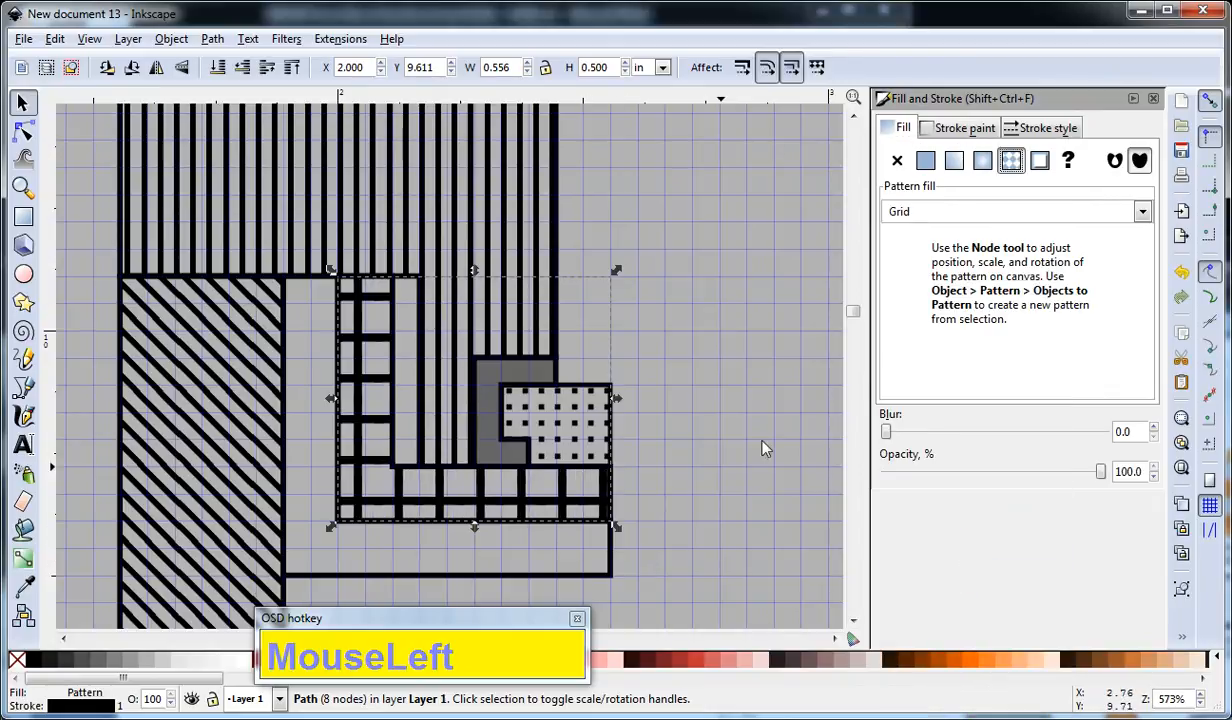
- Change the inner L-shaped path's fill pattern to Grid Tight and deselect it
click(1022, 212)
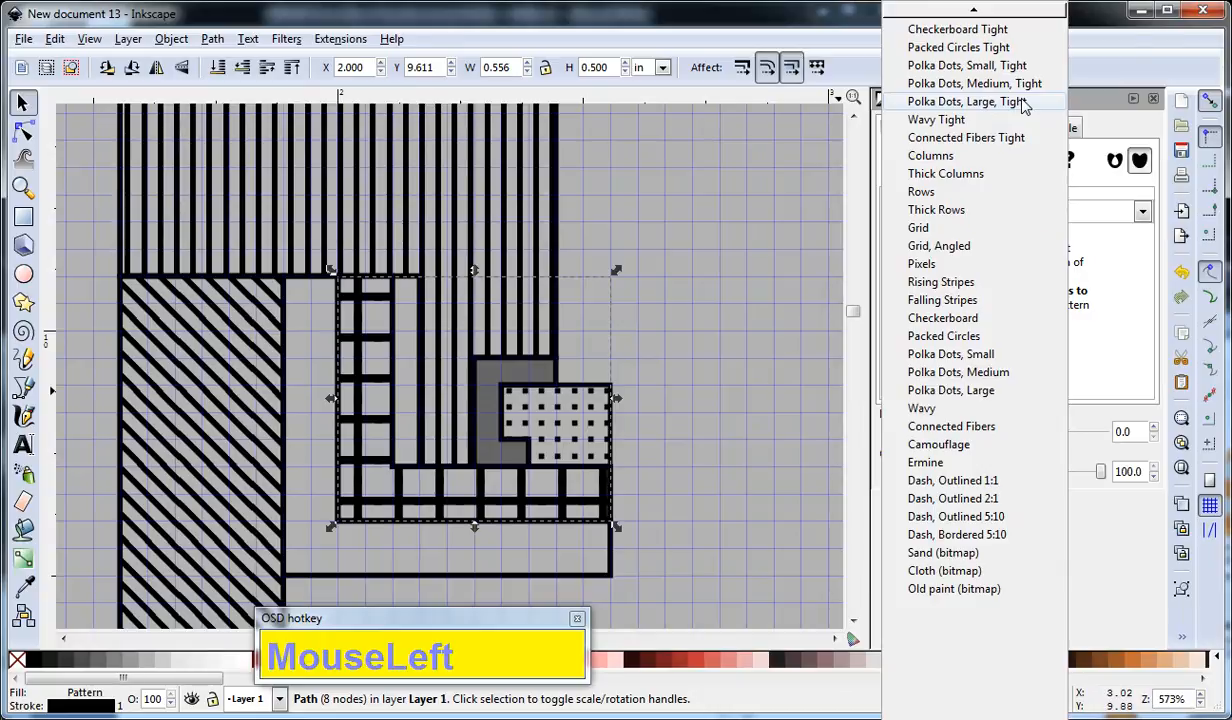
scroll(1024, 105, up, 5)
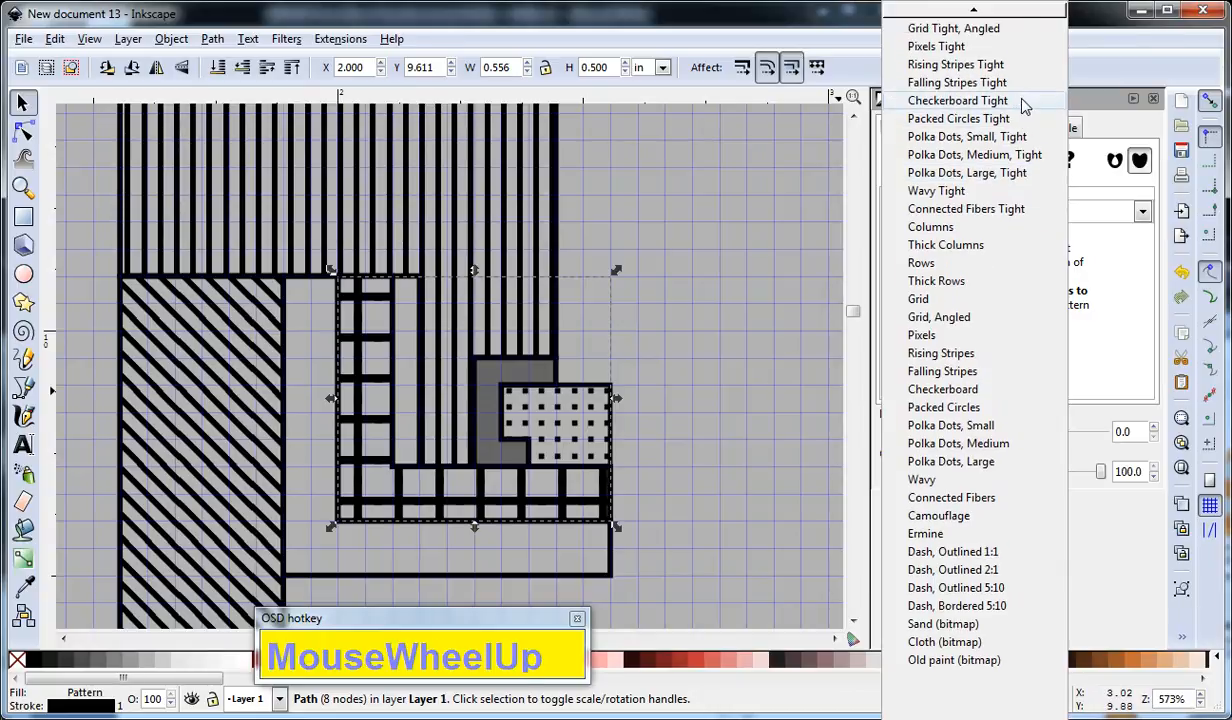
click(1030, 67)
click(629, 437)
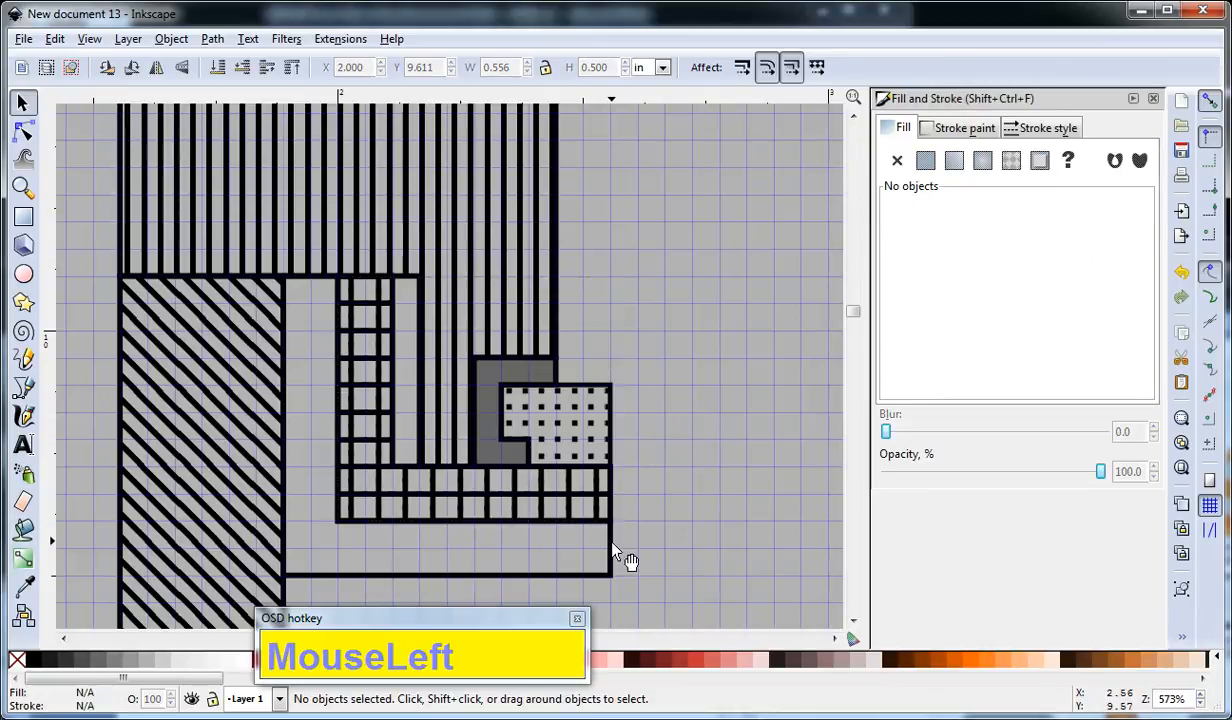
- Fill the outer L-shaped path next to the striped column with the Connected Fibers Tight pattern
click(612, 537)
click(1011, 161)
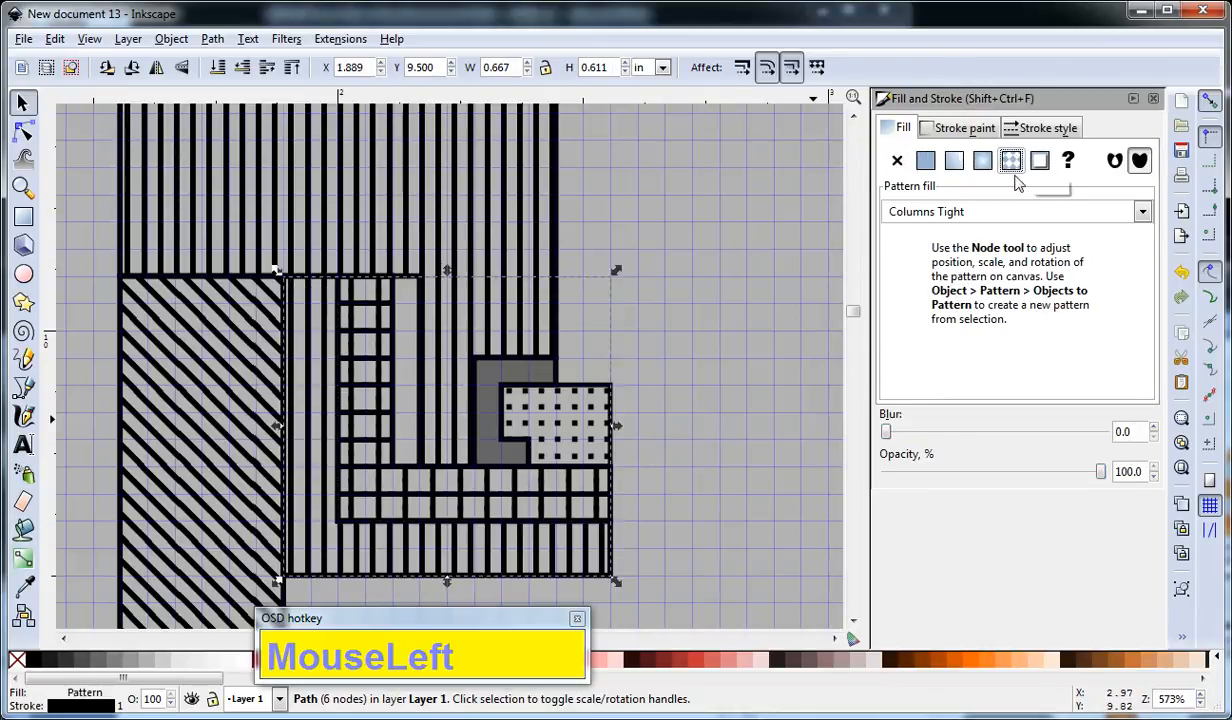
click(1017, 211)
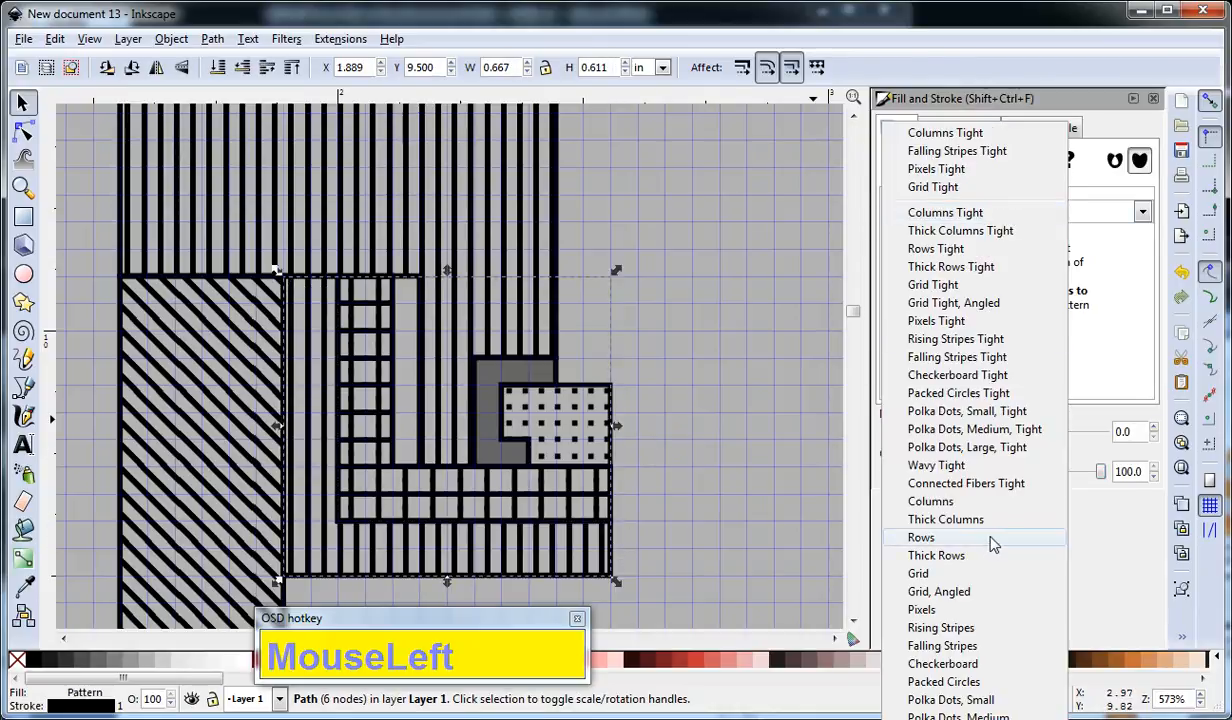
click(1007, 484)
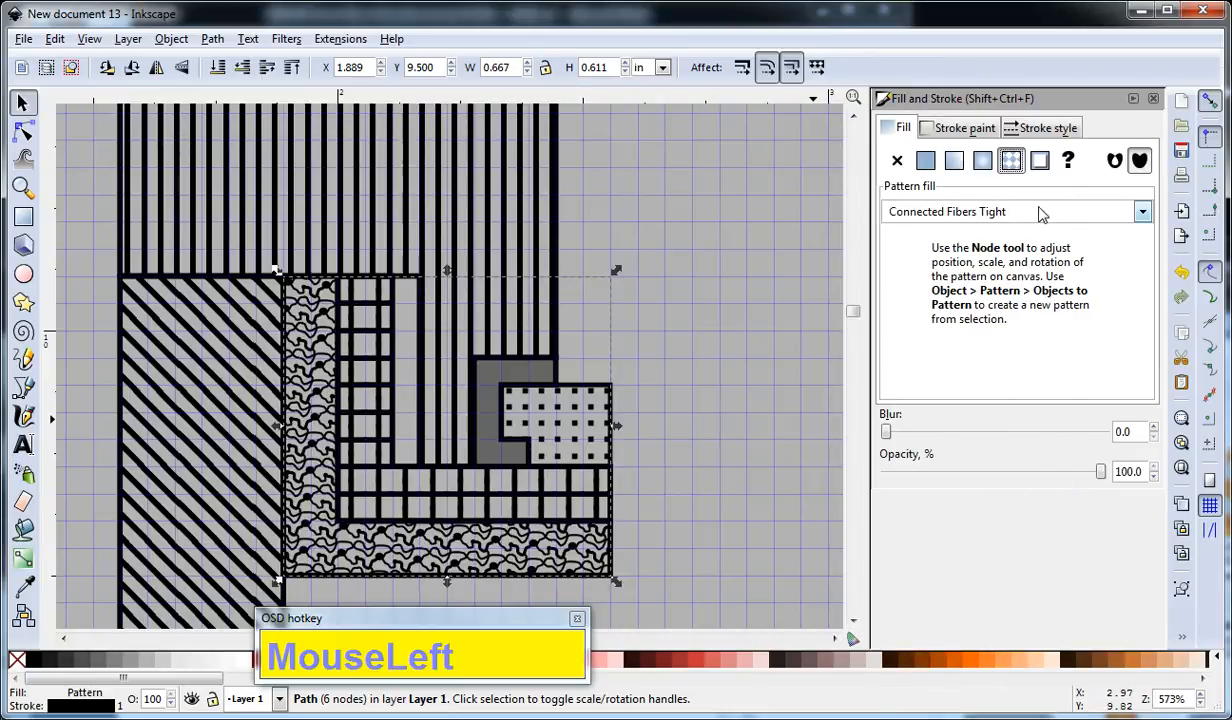
- Change the outer L-shaped path's fill pattern to Connected Fibers and deselect it
click(1040, 213)
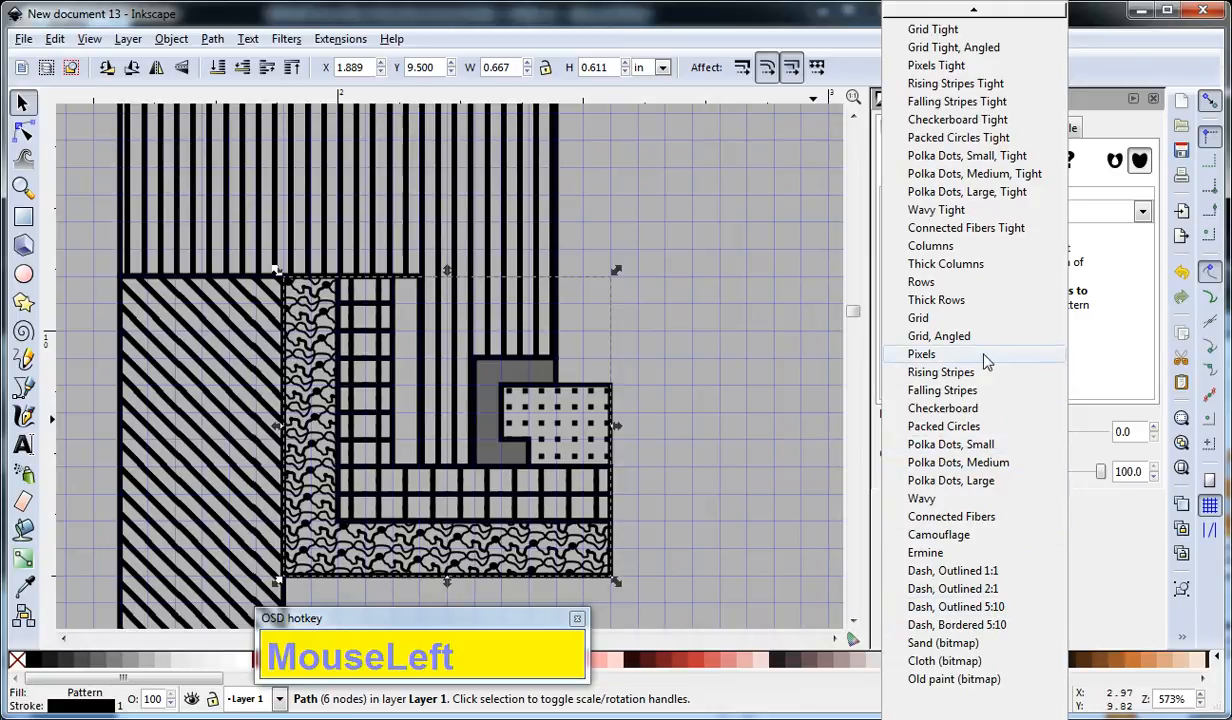
click(993, 517)
click(729, 350)
ctrl+scroll(729, 350, down, 1)
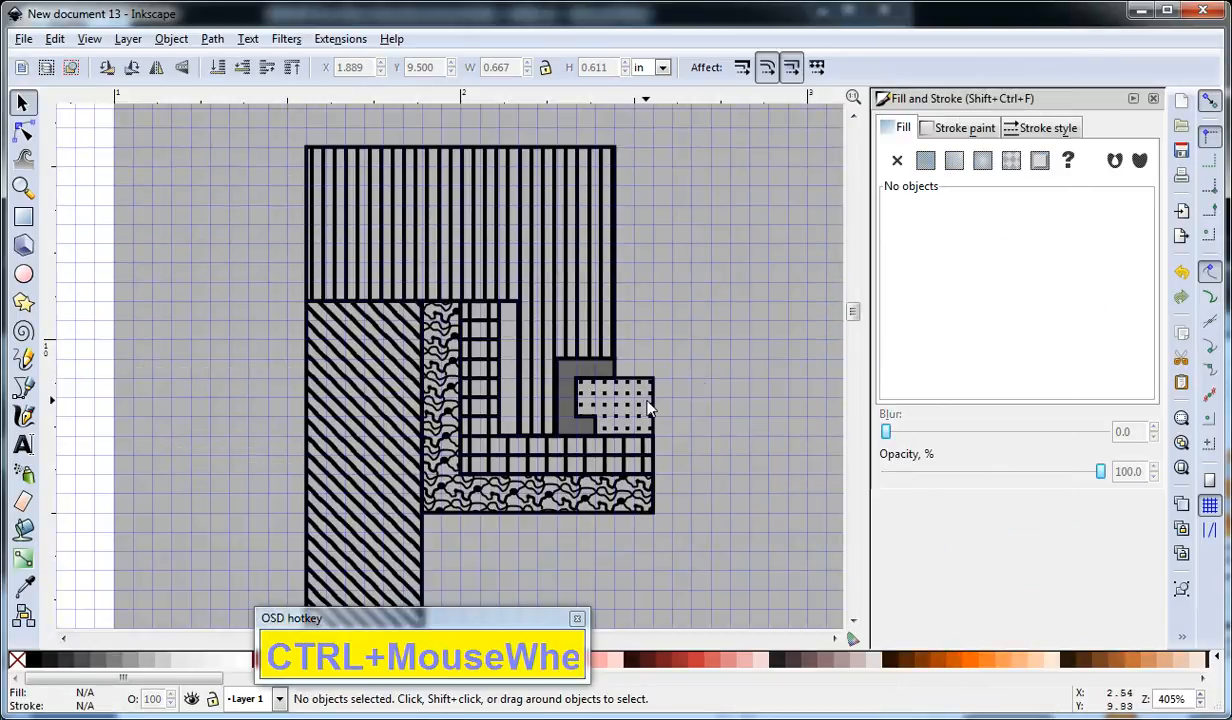
- Examine the pattern-filled parts of the cross-section at several magnifications
ctrl+scroll(674, 381, down, 1)
ctrl+scroll(674, 381, up, 1)
ctrl+scroll(674, 381, up, 1)
ctrl+scroll(674, 381, down, 1)
ctrl+scroll(676, 381, down, 1)
ctrl+scroll(680, 381, up, 1)
click(712, 381)
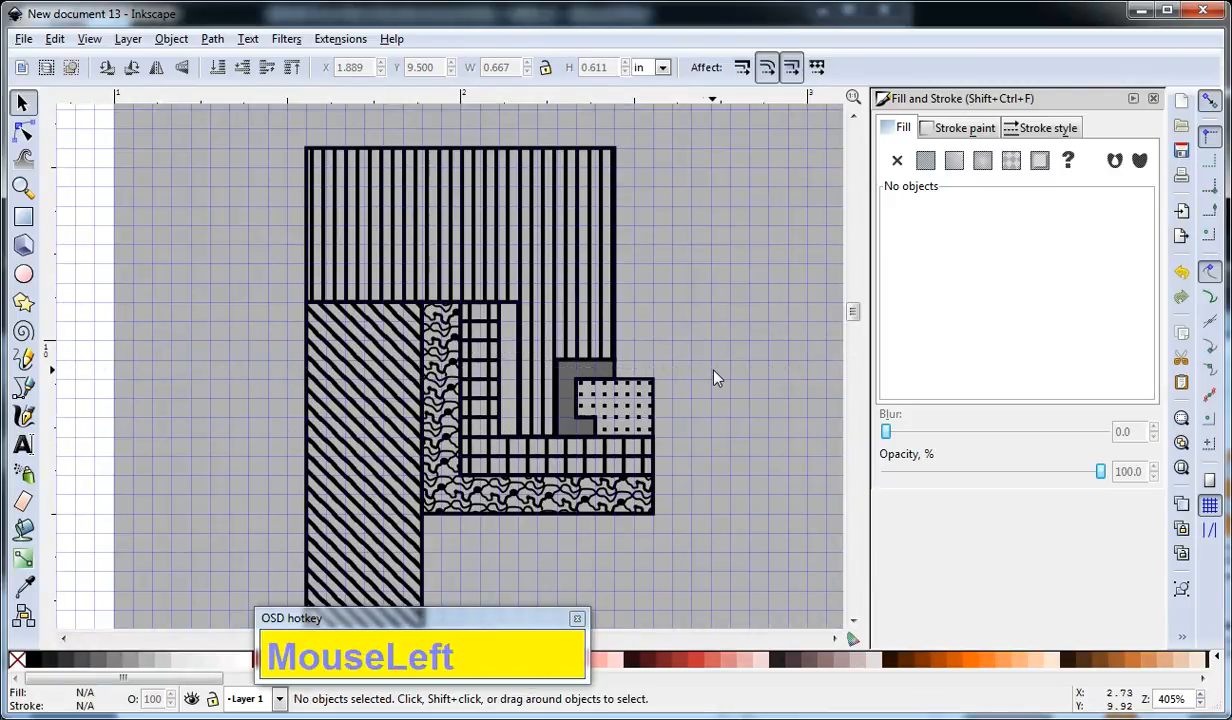
drag(710, 380, 680, 345)
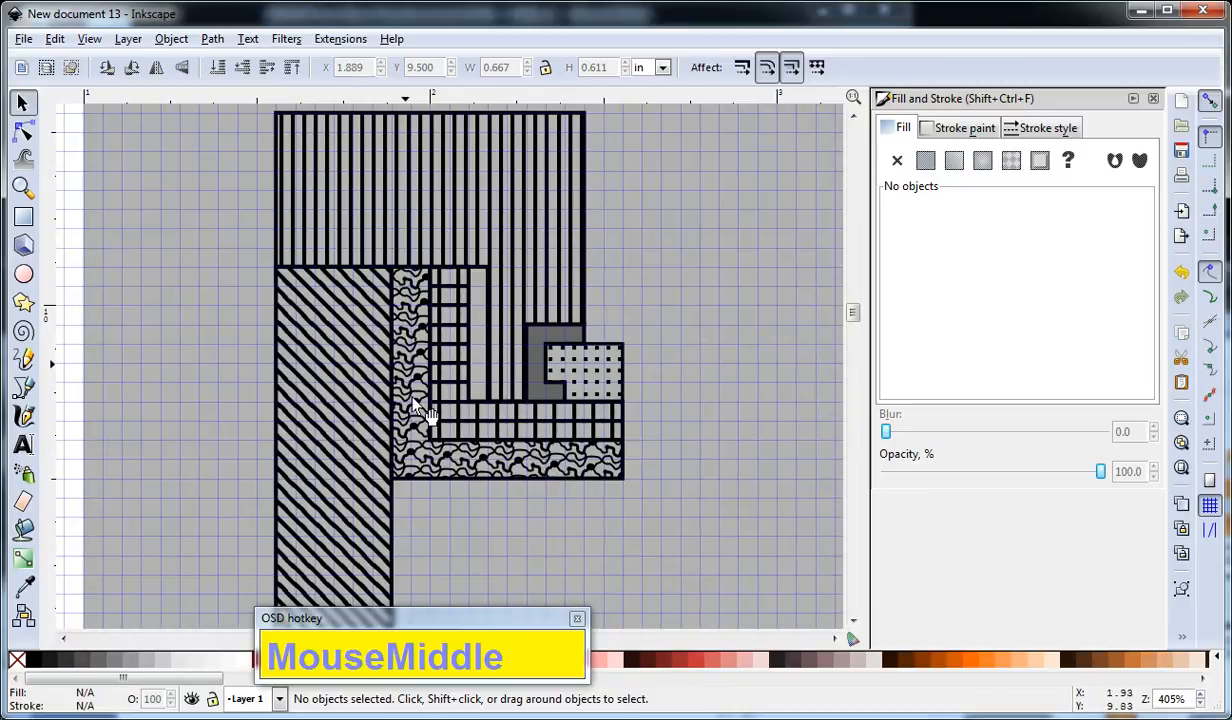
click(700, 458)
ctrl+scroll(670, 385, down, 2)
ctrl+scroll(670, 385, up, 2)
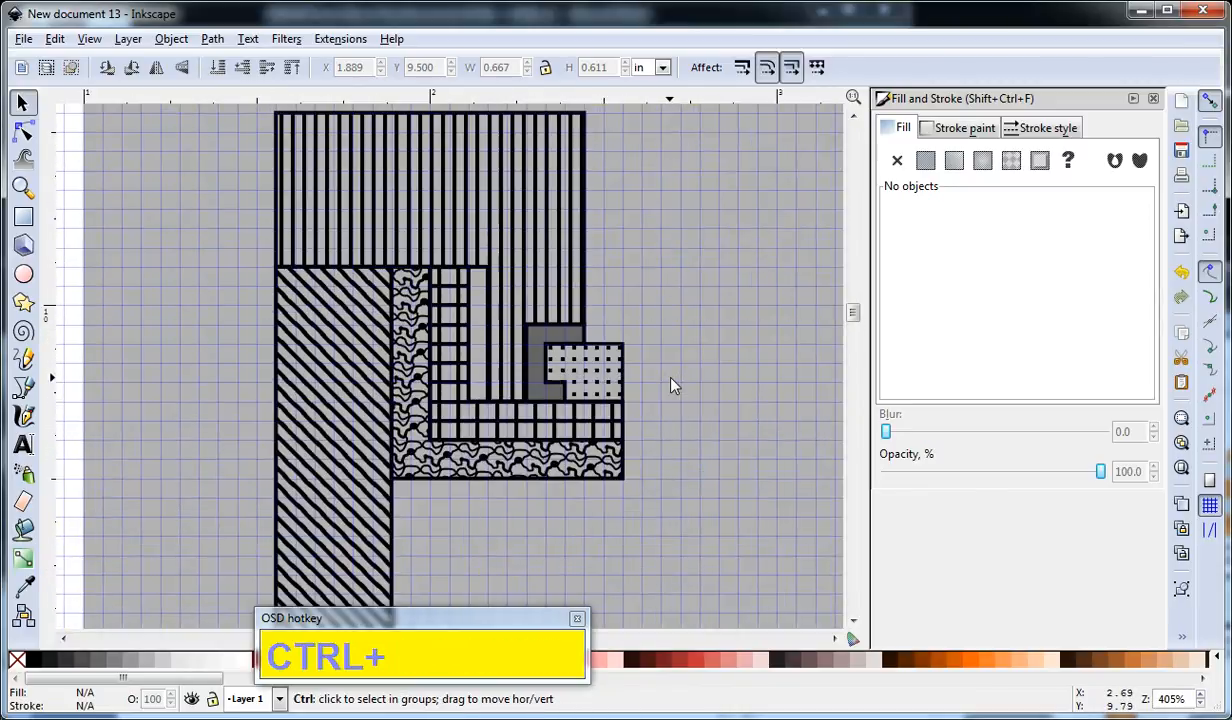
middle_click(674, 283)
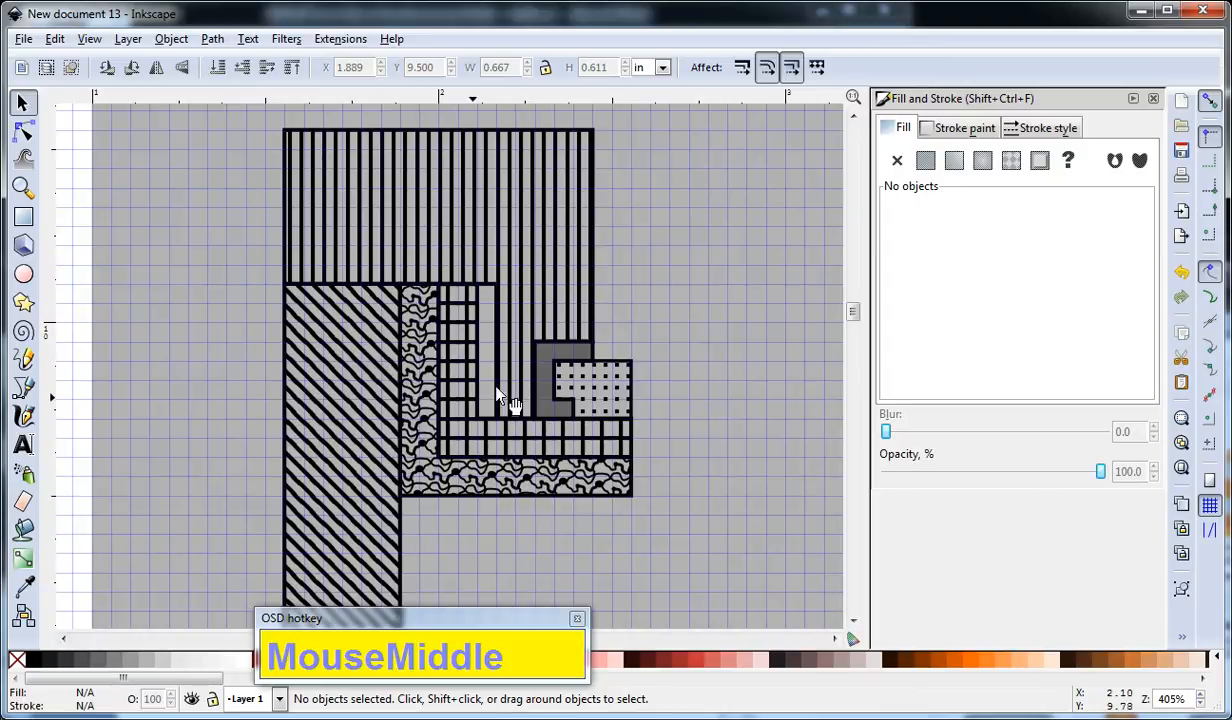
click(687, 278)
- Switch the drawing's display mode to Outline
click(171, 40)
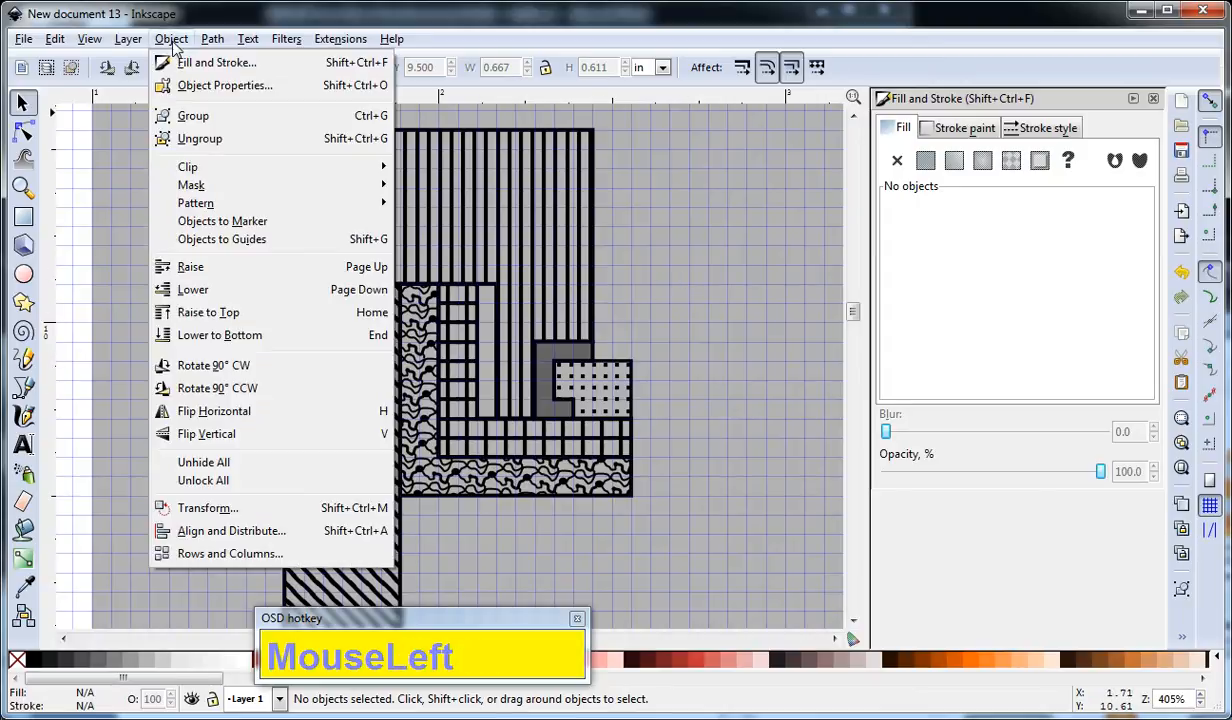
mouse_move(128, 42)
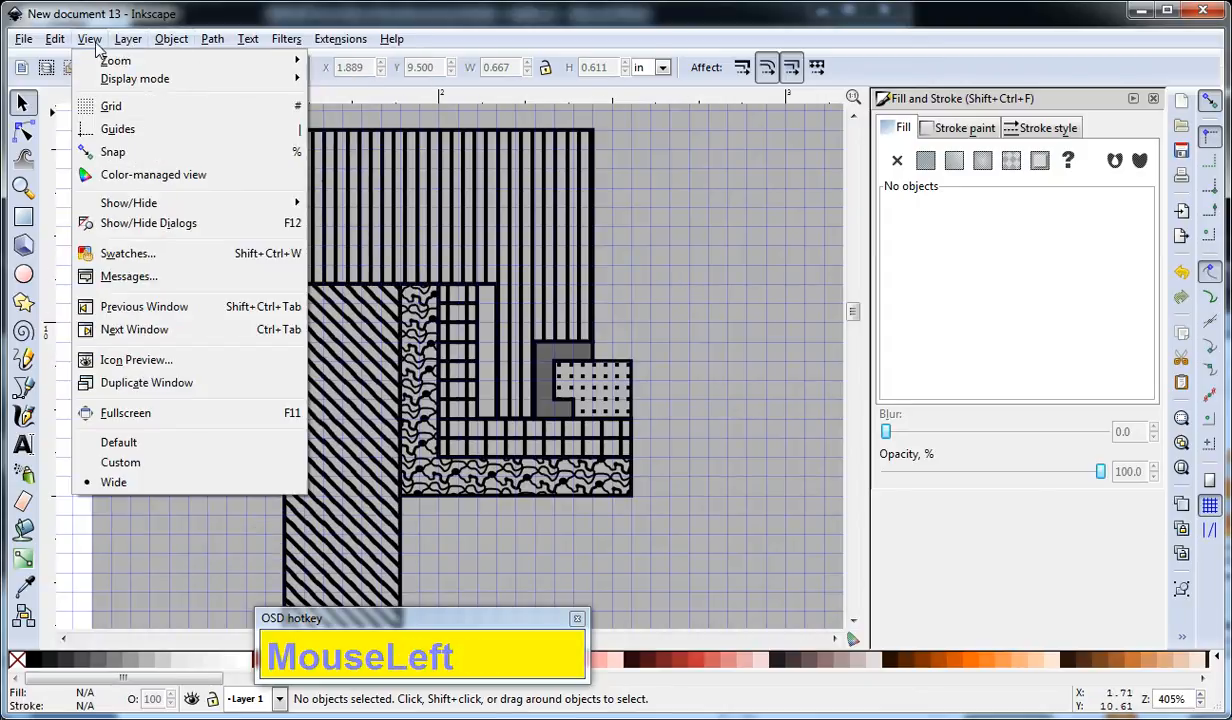
mouse_move(122, 80)
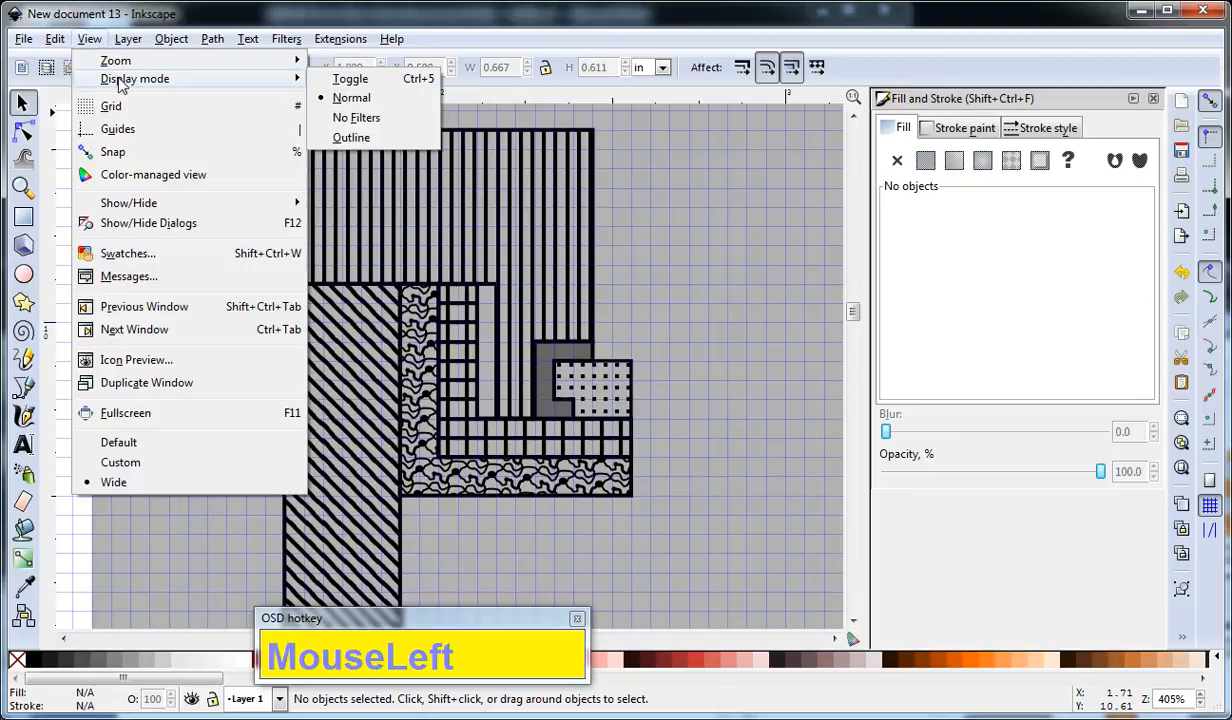
click(390, 138)
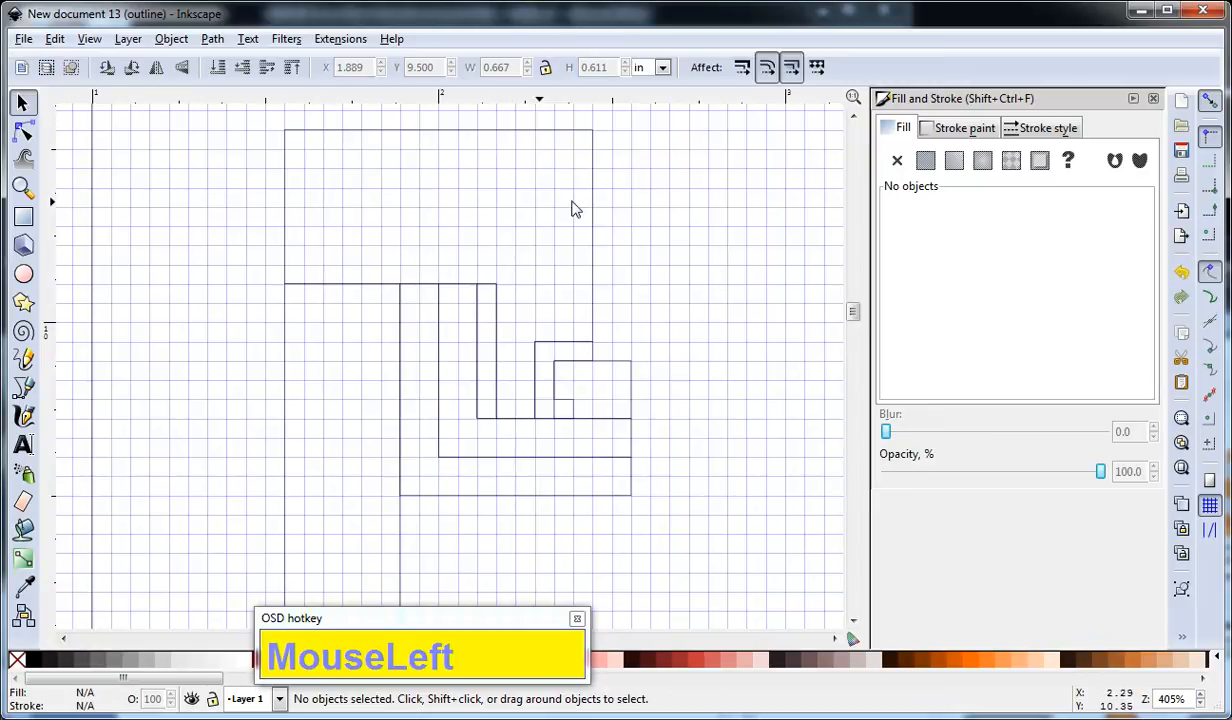
- Return the display mode to Normal and leave all objects deselected
click(170, 39)
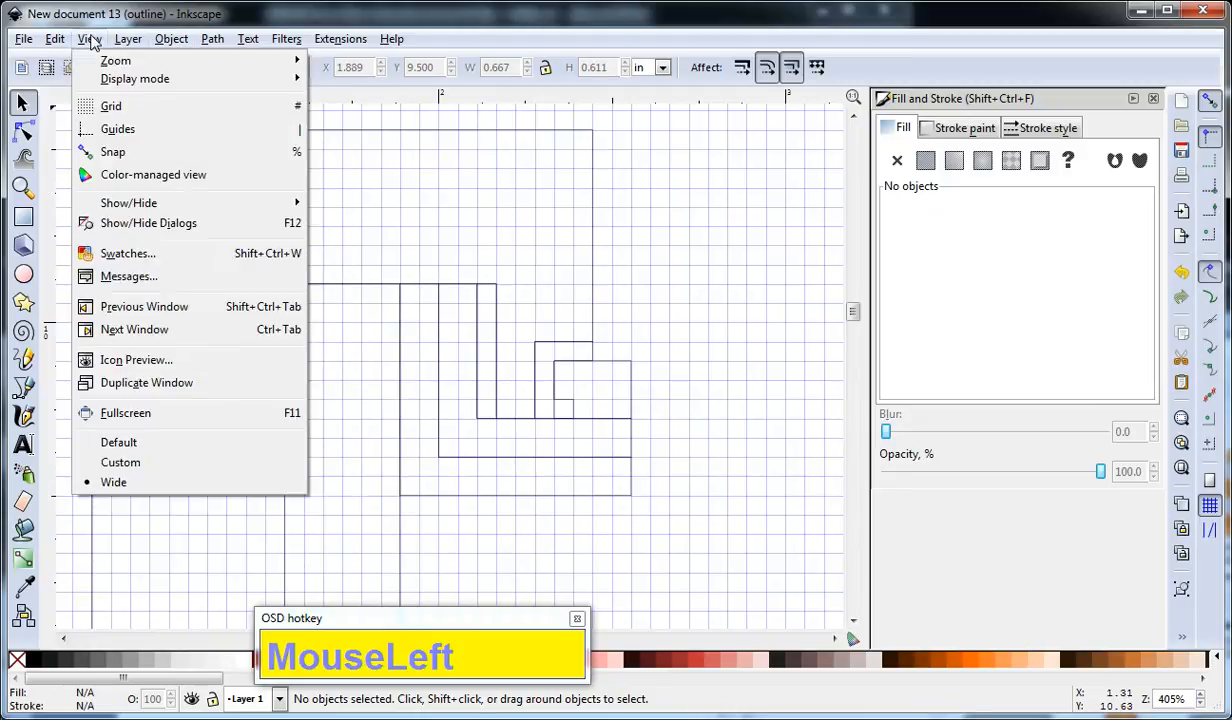
mouse_move(128, 42)
mouse_move(89, 39)
mouse_move(135, 78)
click(412, 104)
click(608, 228)
click(671, 214)
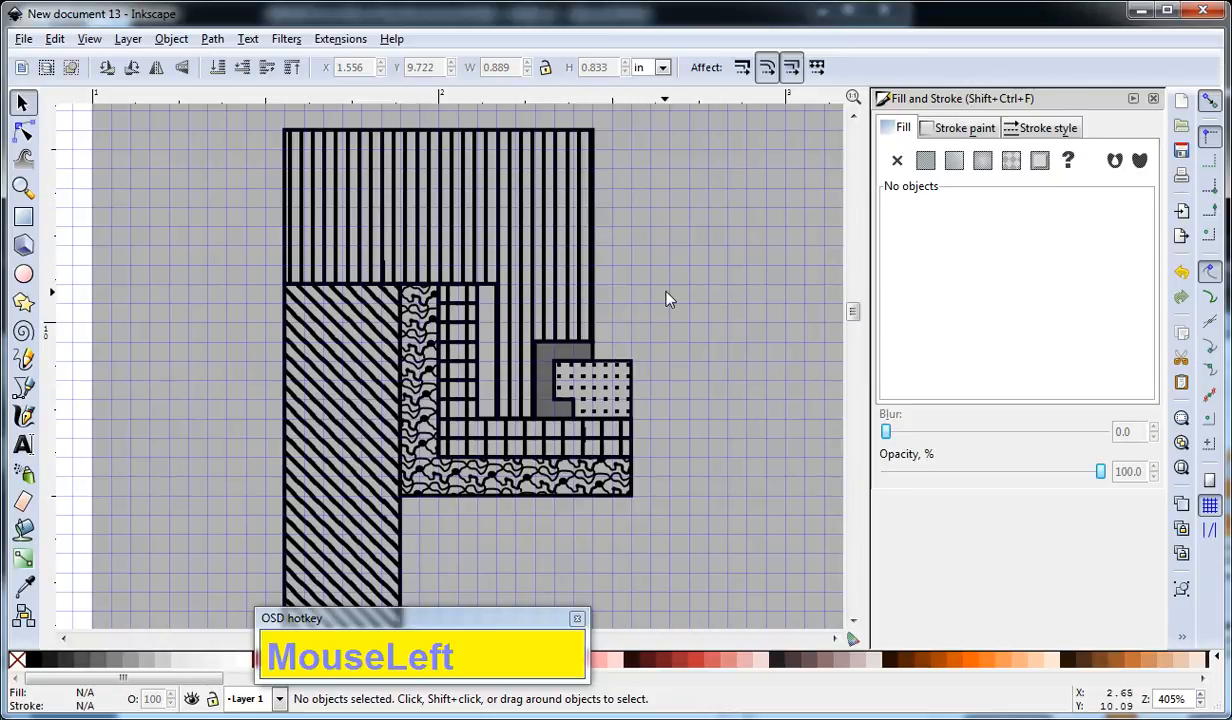
- Draw a straight vertical line about 1.5 in long along the outer end of the L-shaped paths, spanning the cross-section's full height
ctrl+scroll(686, 285, down, 1)
drag(676, 306, 682, 316)
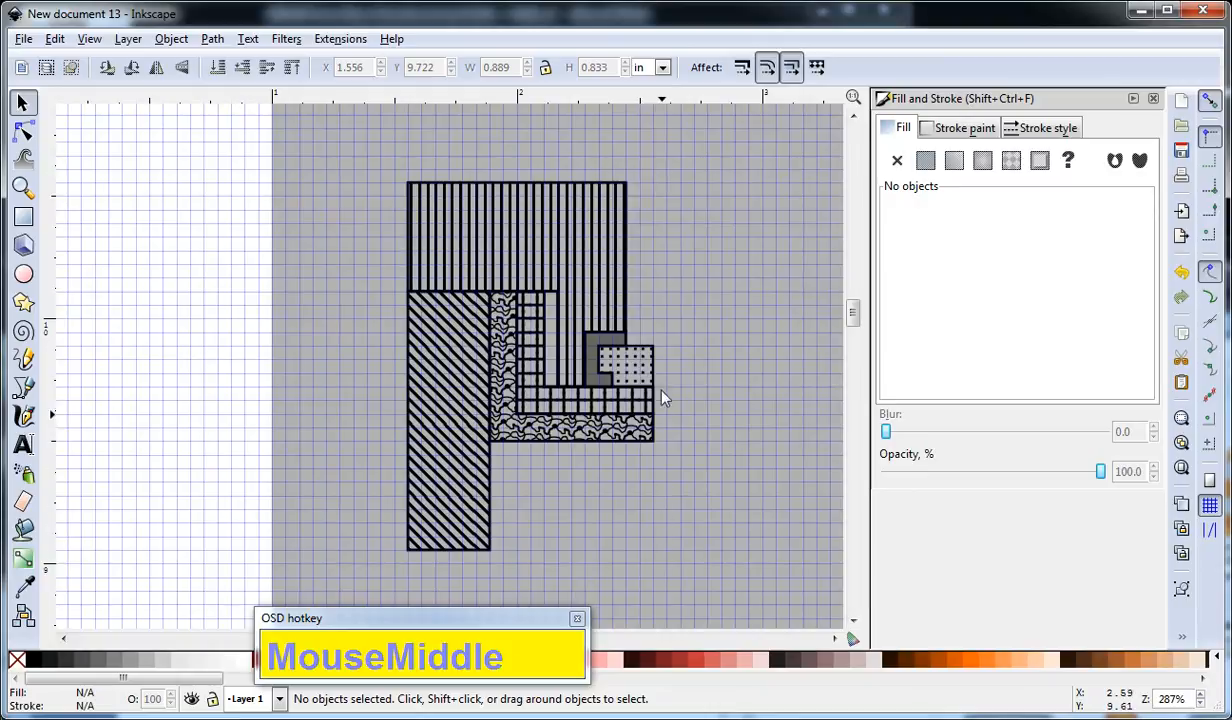
ctrl+scroll(658, 405, up, 1)
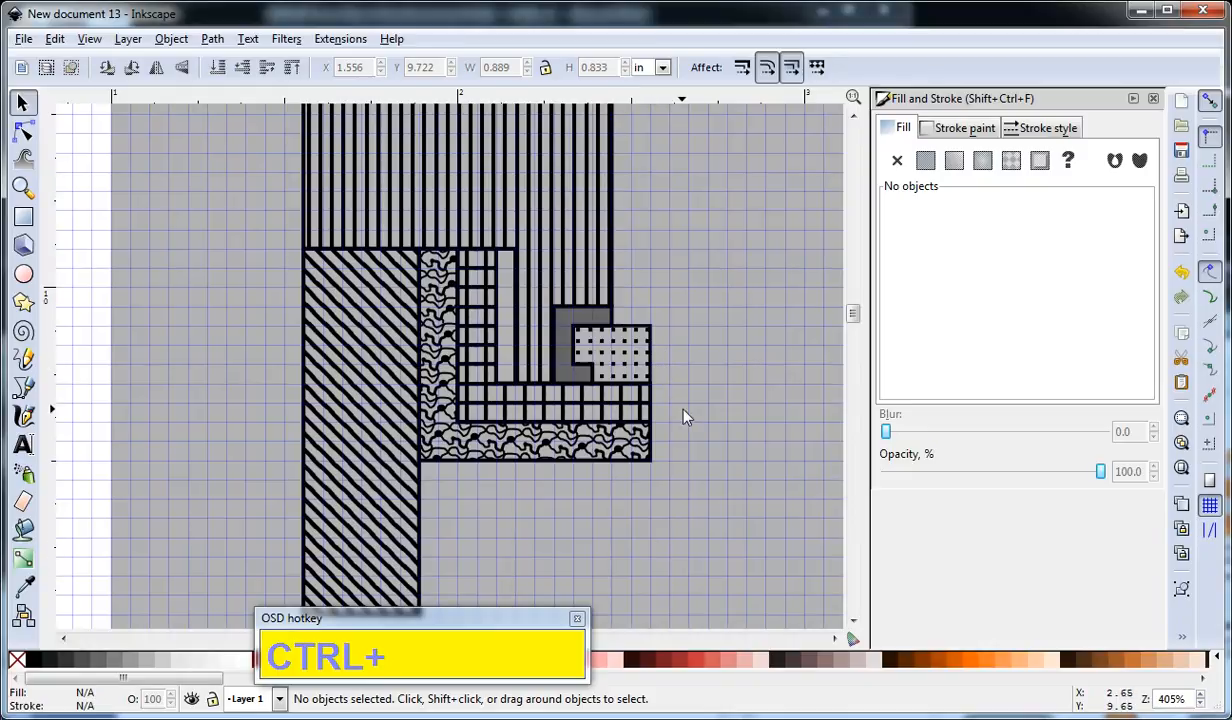
scroll(684, 400, down, 1)
key(b)
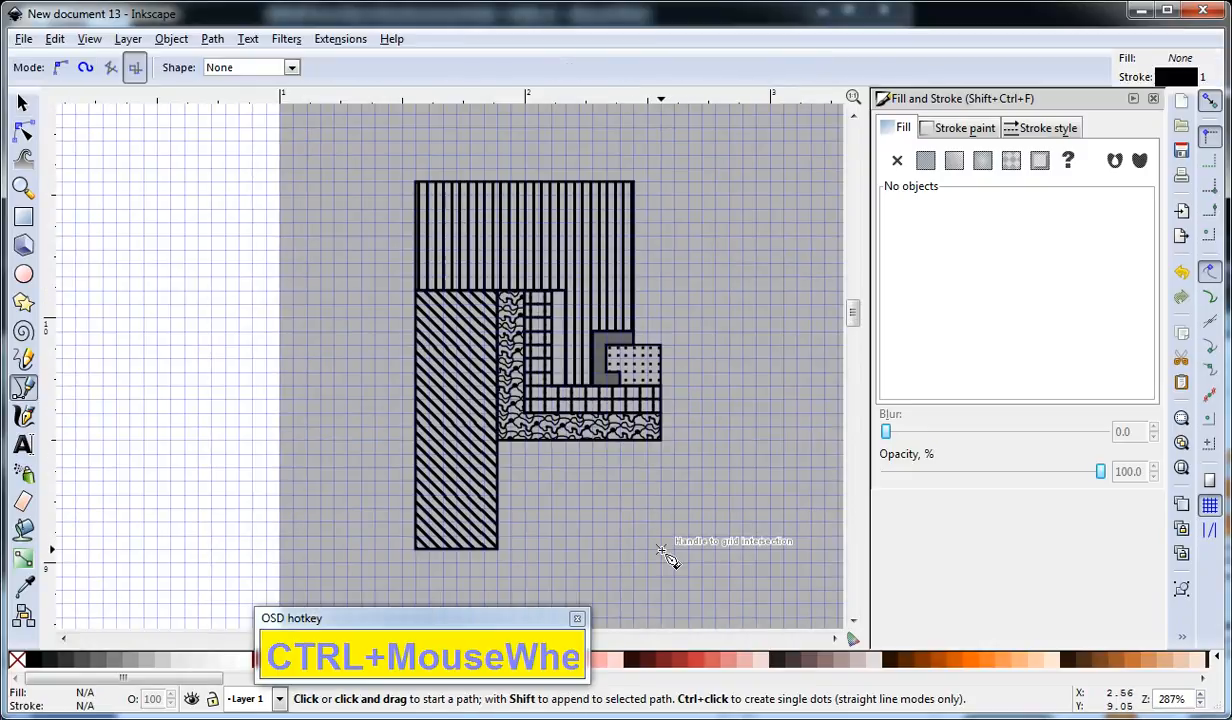
click(660, 549)
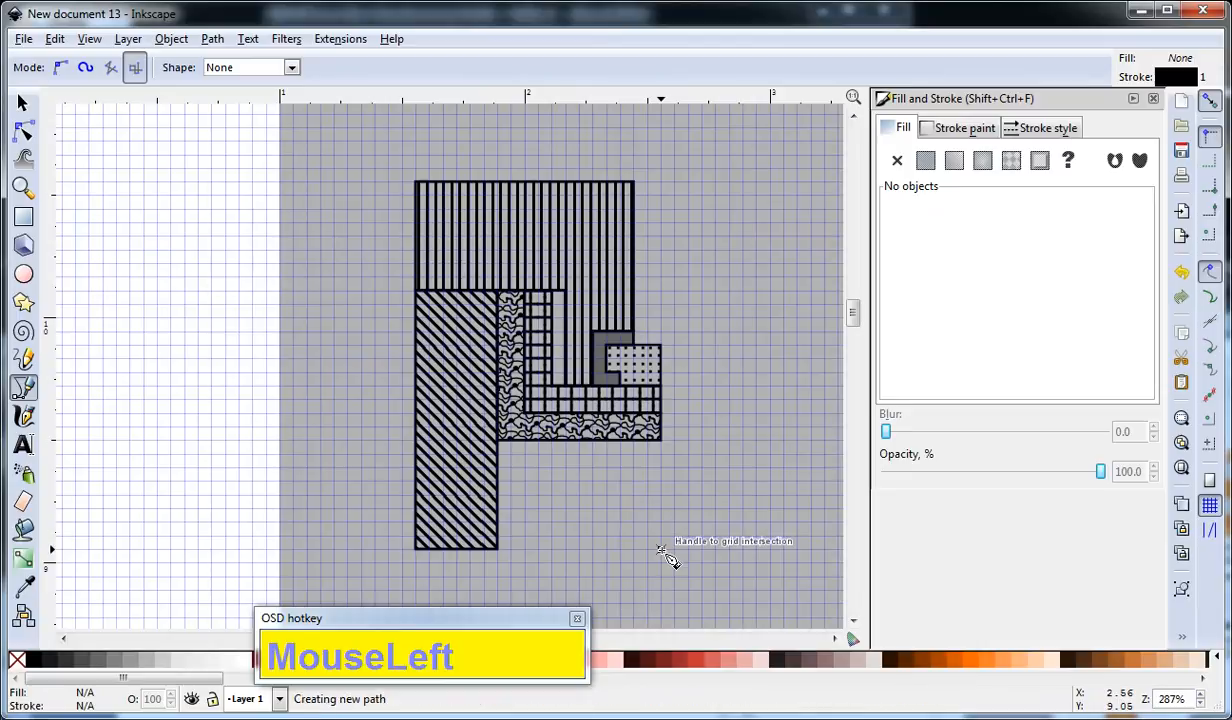
click(660, 184)
right_click(742, 225)
- Give the vertical line a dash-dot stroke pattern and deselect it
click(1025, 128)
click(988, 284)
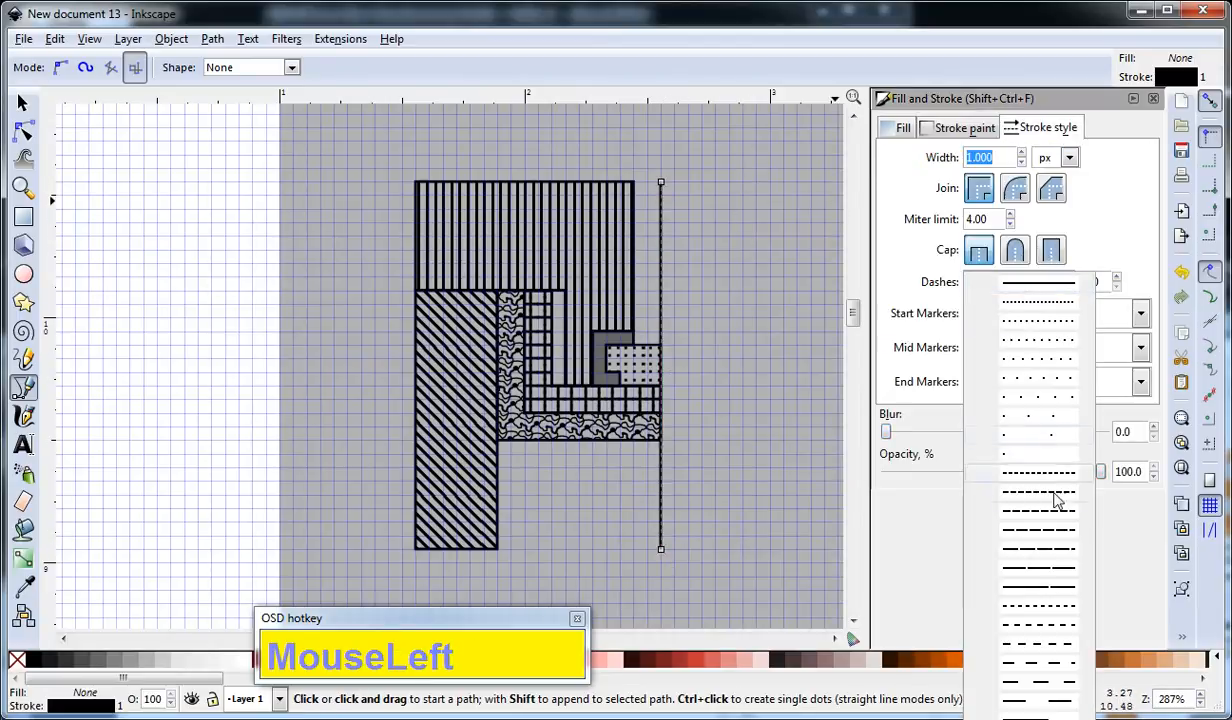
click(1040, 716)
click(730, 440)
key(F1)
ctrl+scroll(675, 395, up, 2)
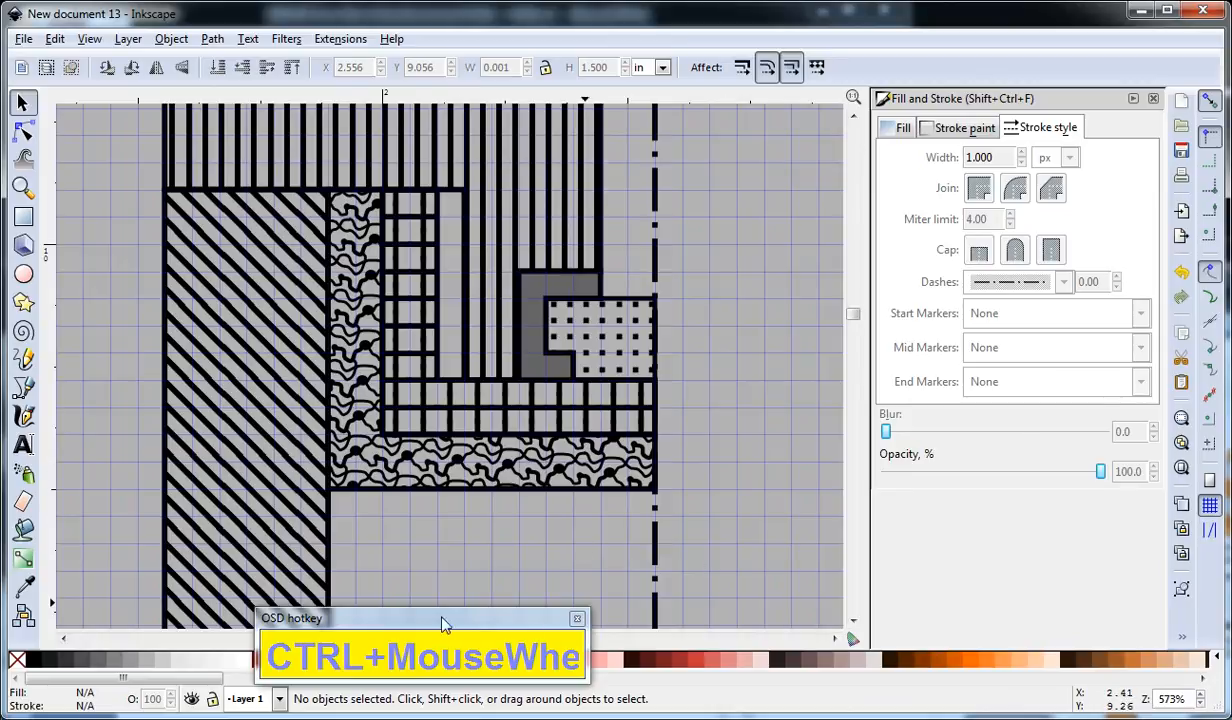
- Draw a 0.222 by 0.167 in rectangle above the inner L-shaped path, and trace a closed C-shaped path about 0.167 by 0.222 in around it
drag(605, 428, 702, 332)
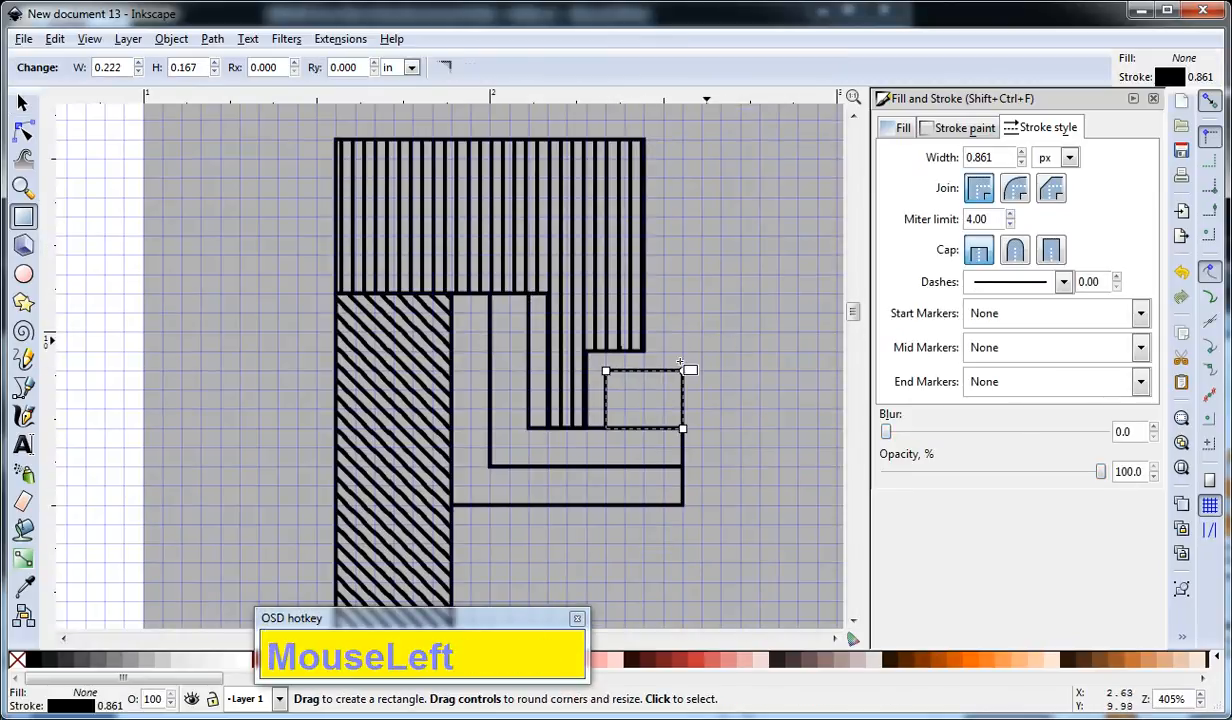
key(b)
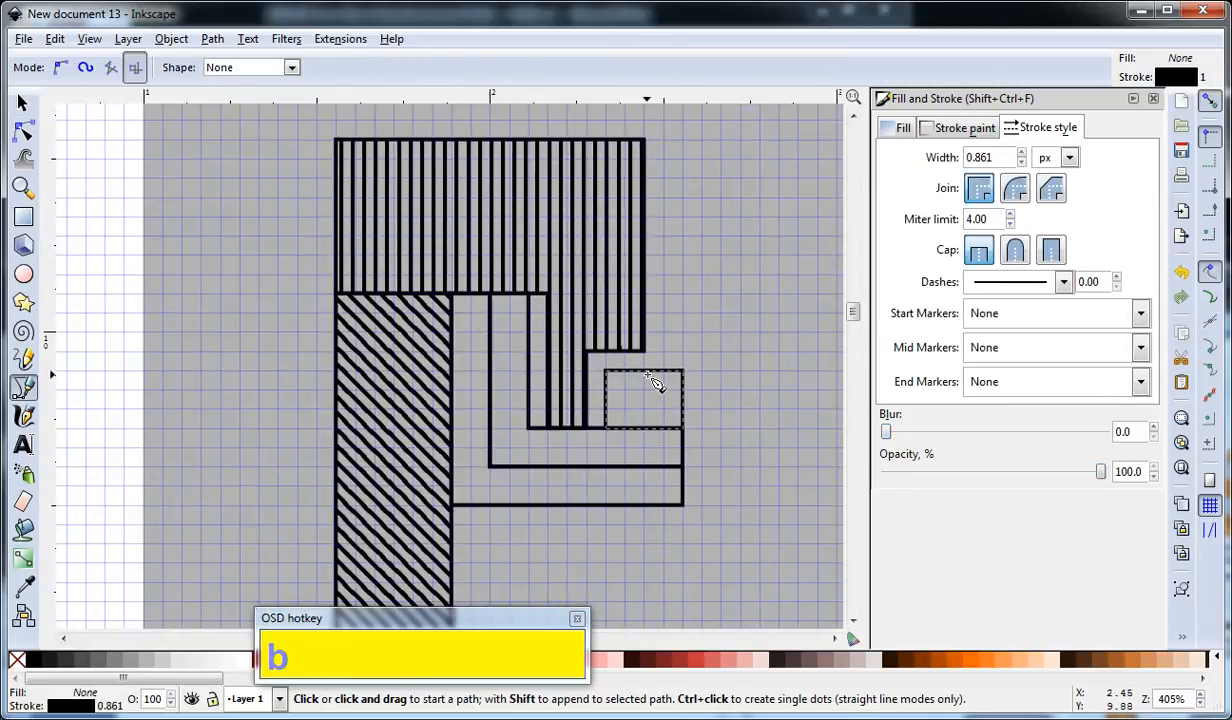
click(645, 373)
click(644, 353)
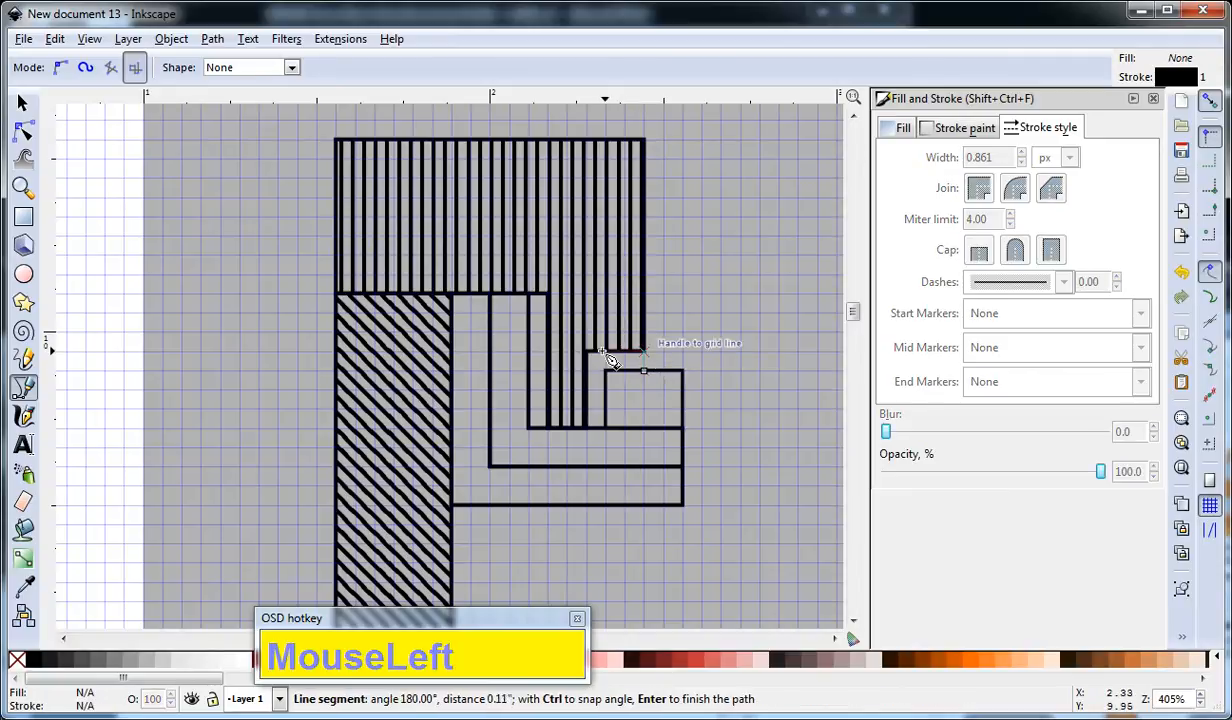
click(586, 359)
click(588, 430)
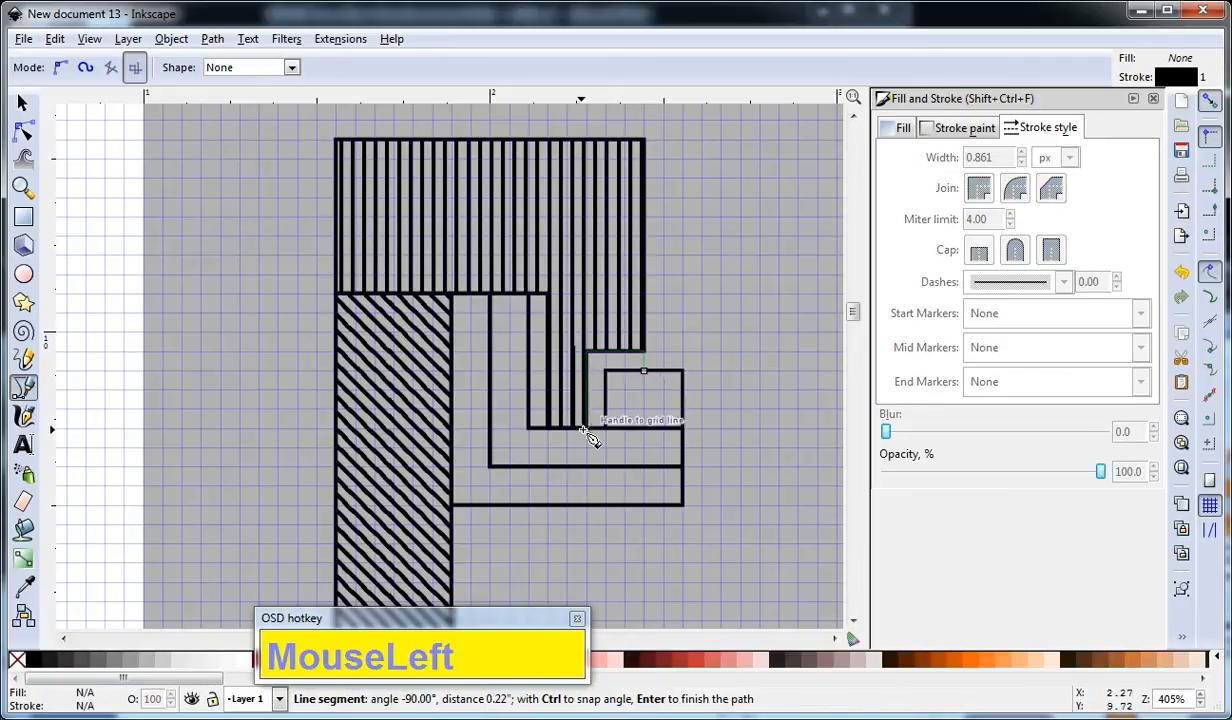
click(626, 429)
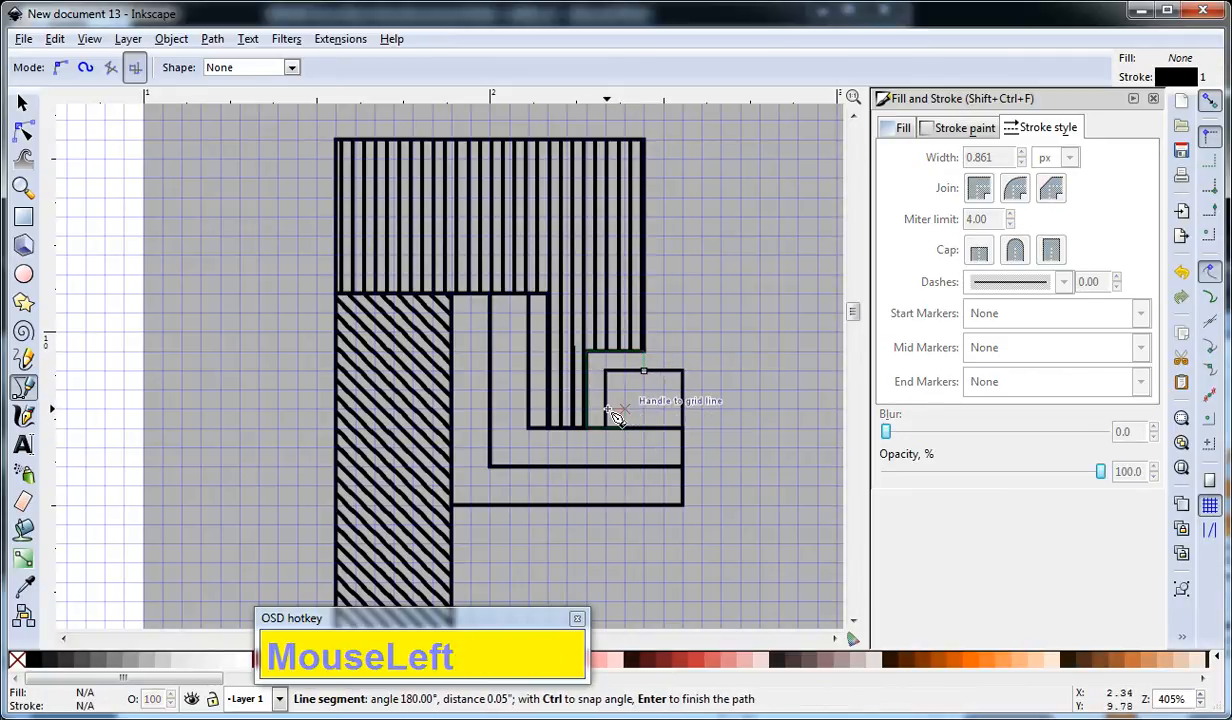
click(605, 427)
click(605, 372)
click(644, 371)
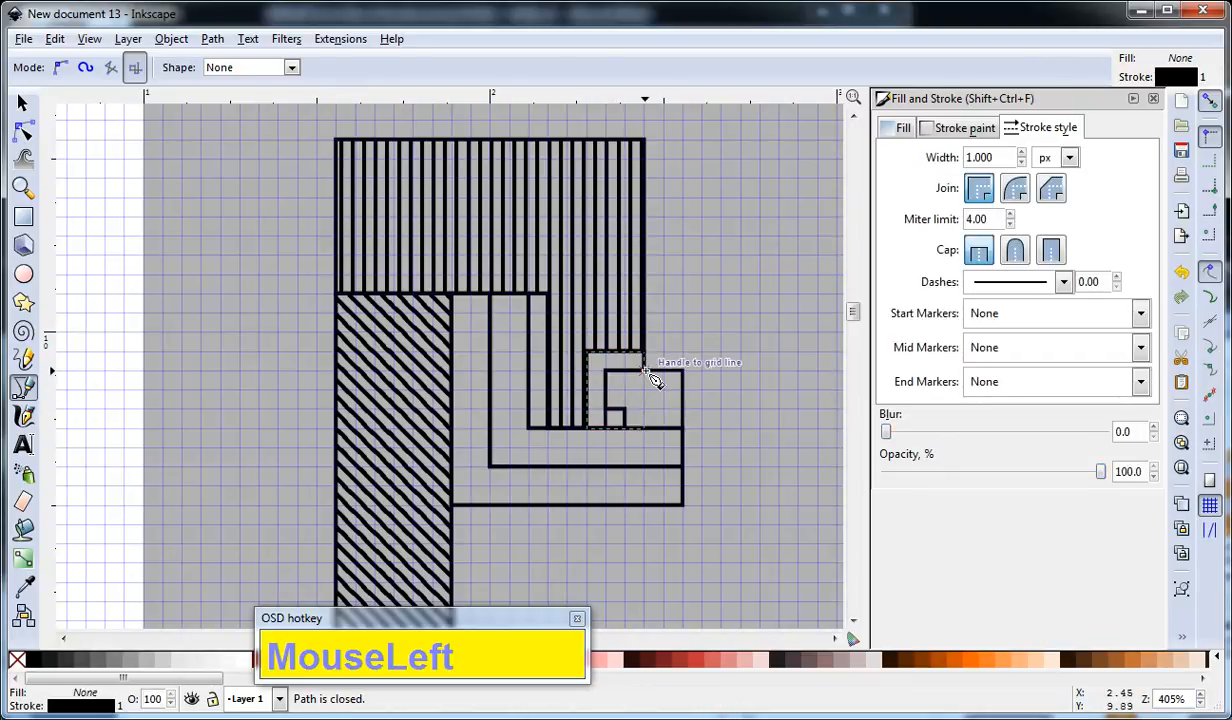
key(F1)
click(701, 362)
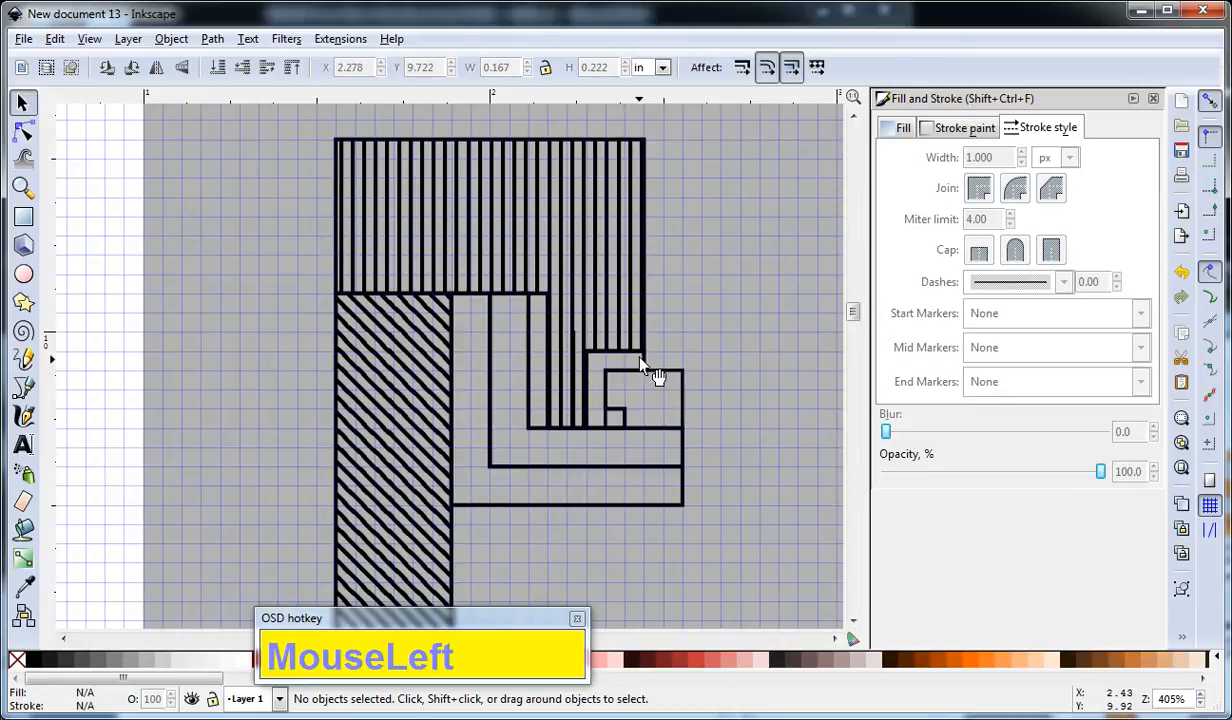
click(686, 405)
click(640, 370)
click(743, 366)
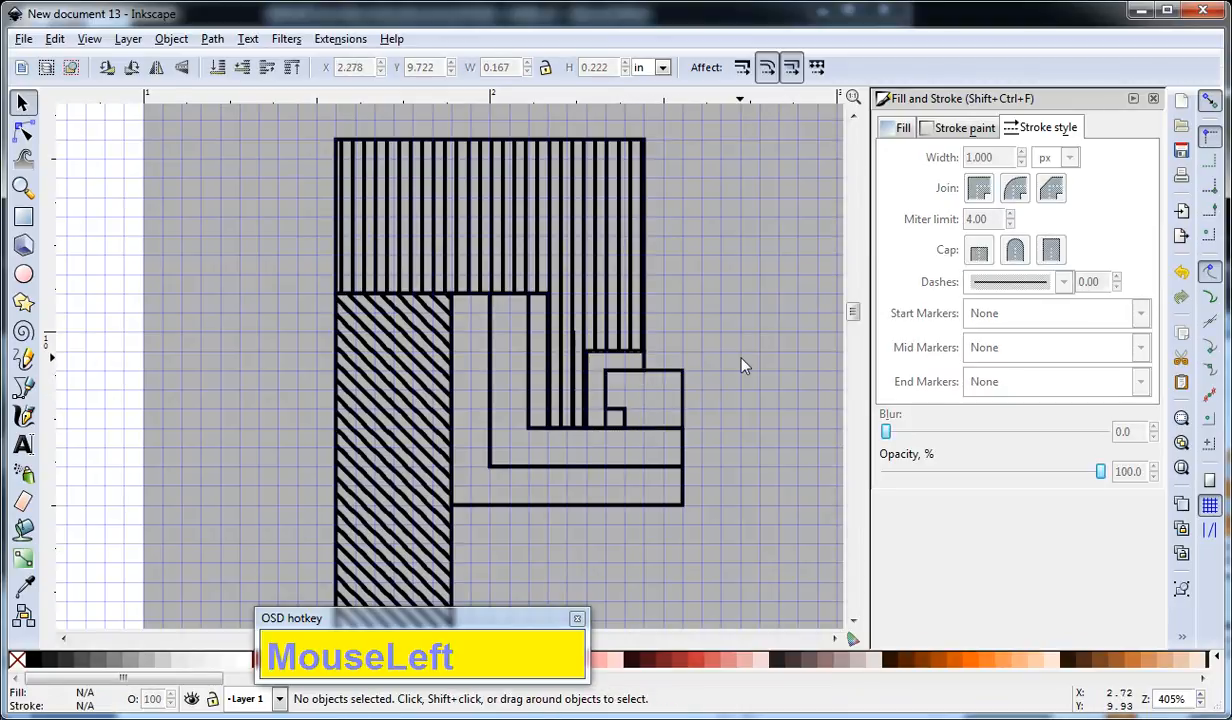
click(645, 365)
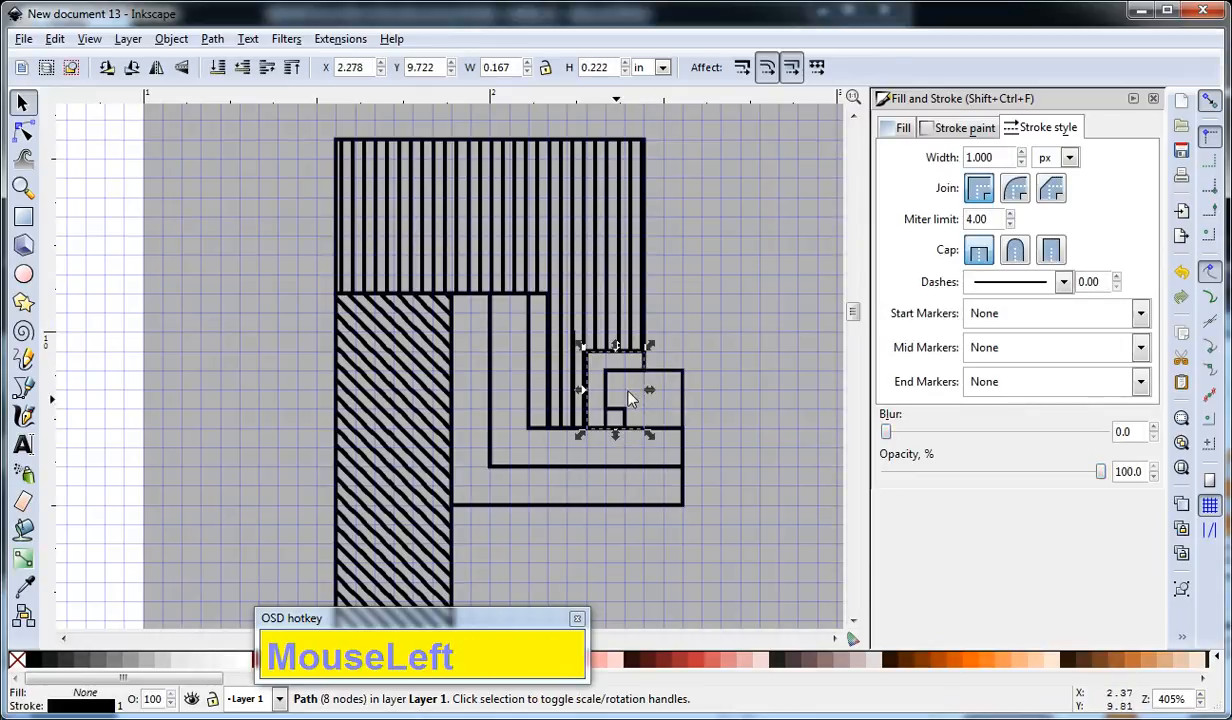
click(762, 335)
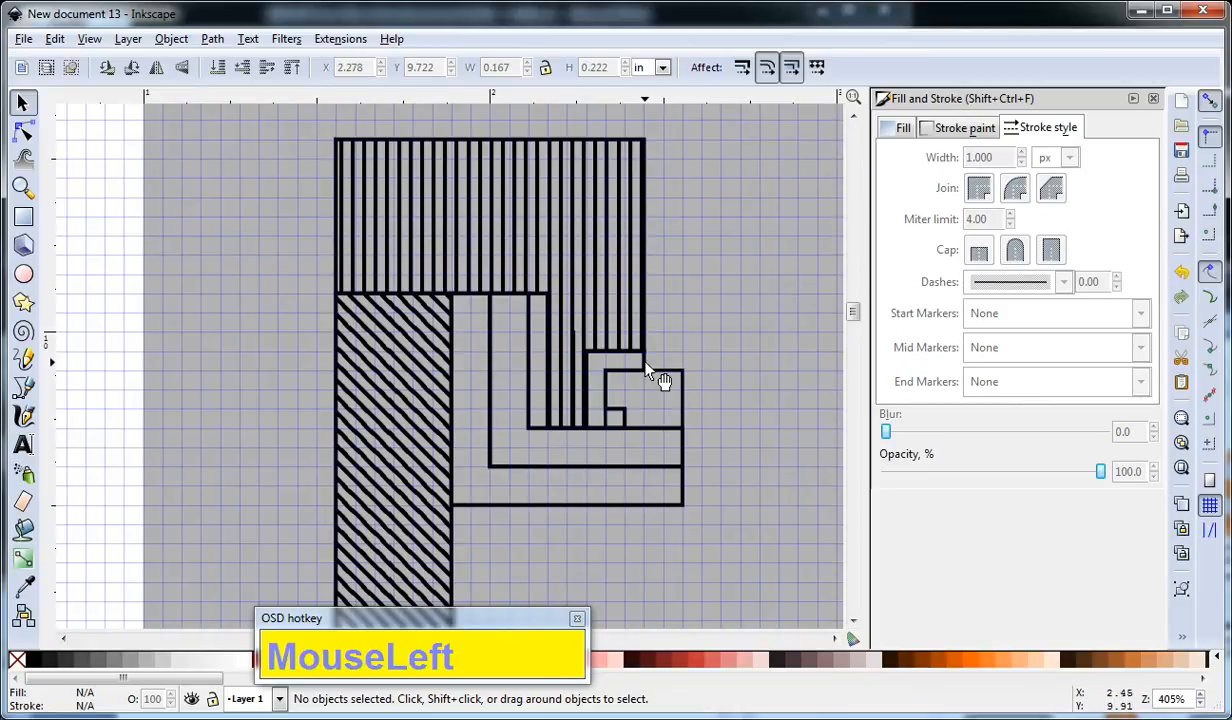
- Fill the C-shaped path around the small rectangle with flat dark gray and deselect it
click(645, 365)
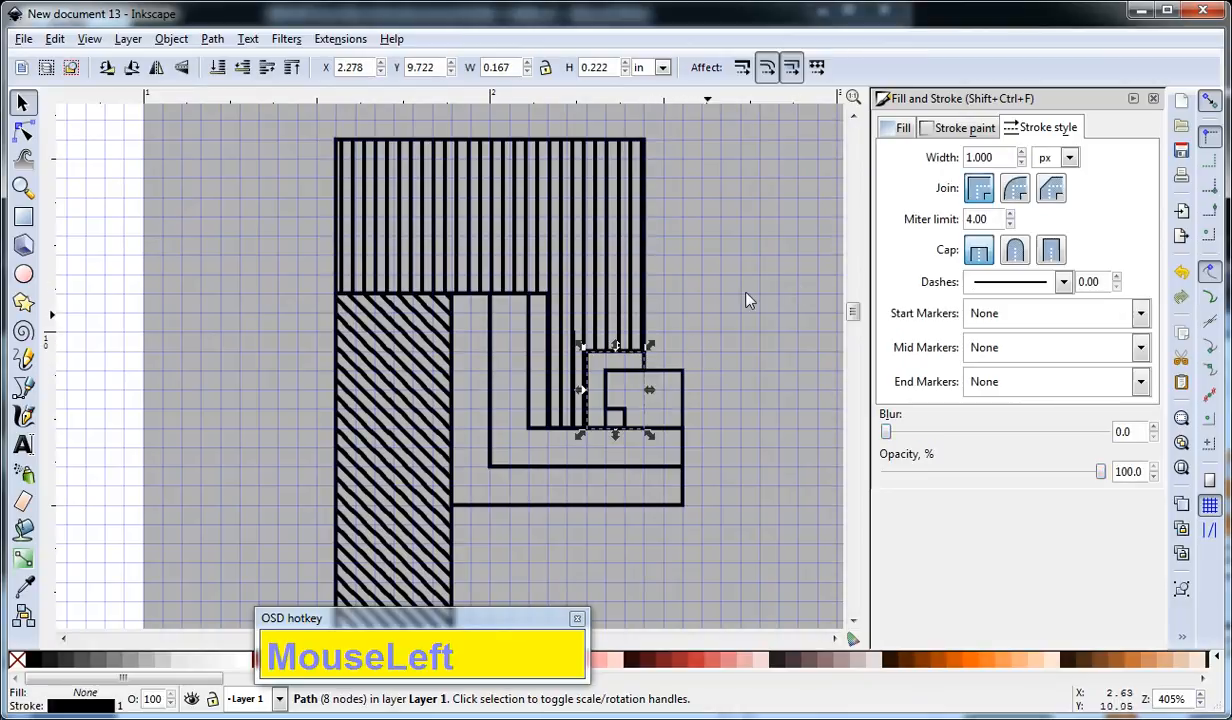
click(895, 129)
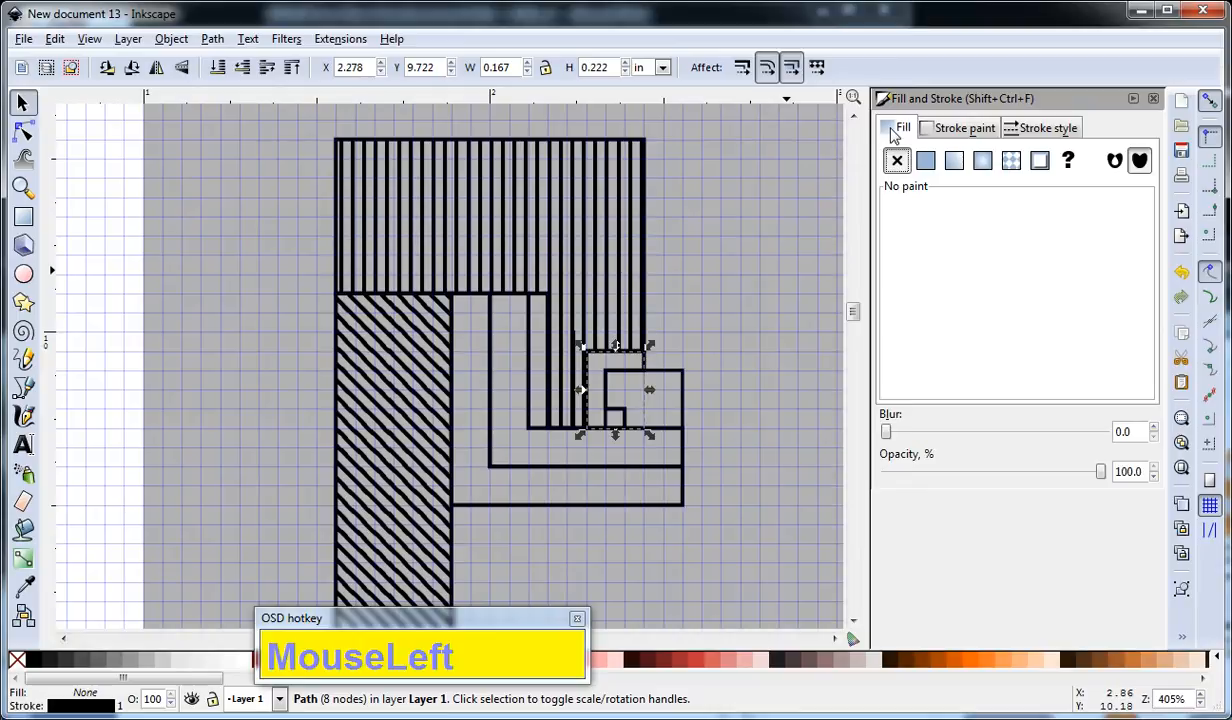
click(738, 327)
scroll(621, 413, up, 1)
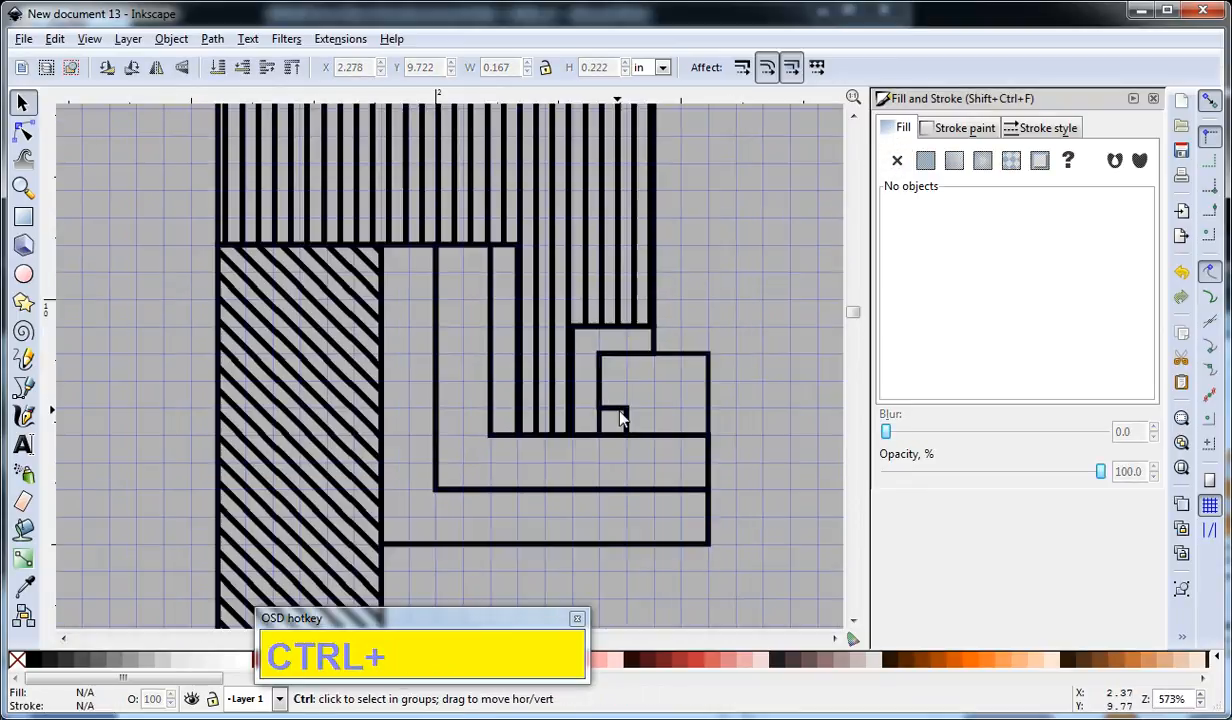
middle_click(705, 319)
drag(705, 319, 664, 298)
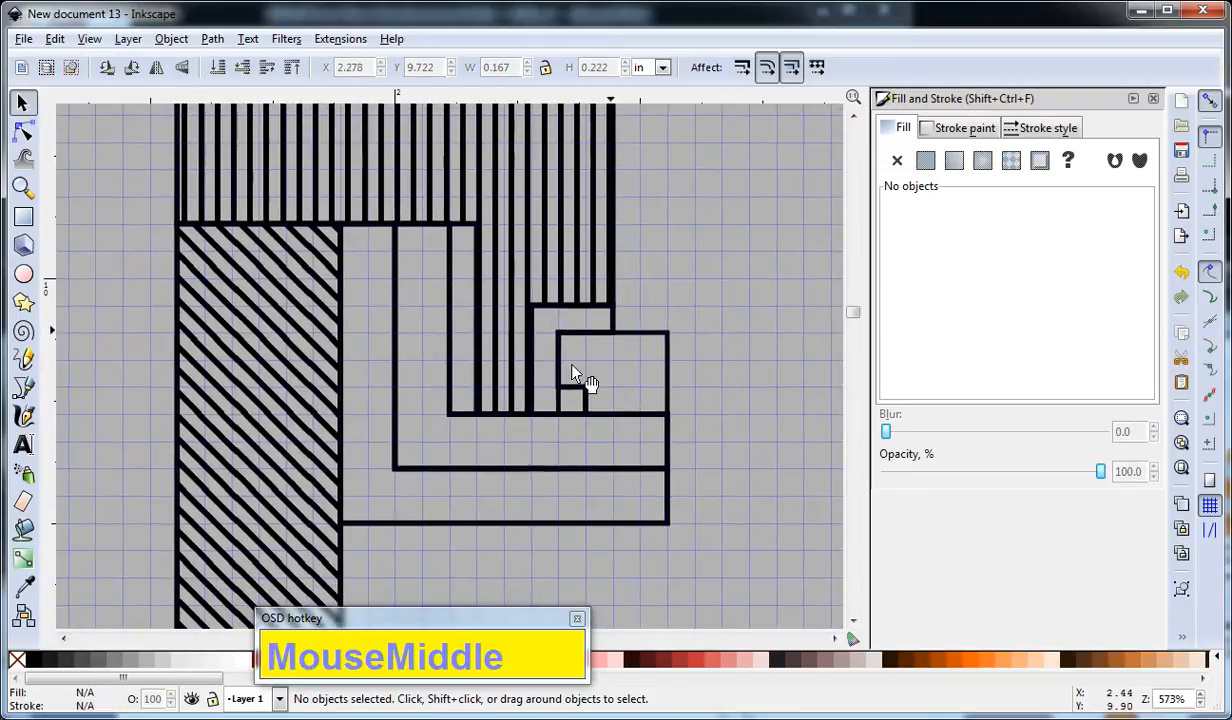
click(781, 274)
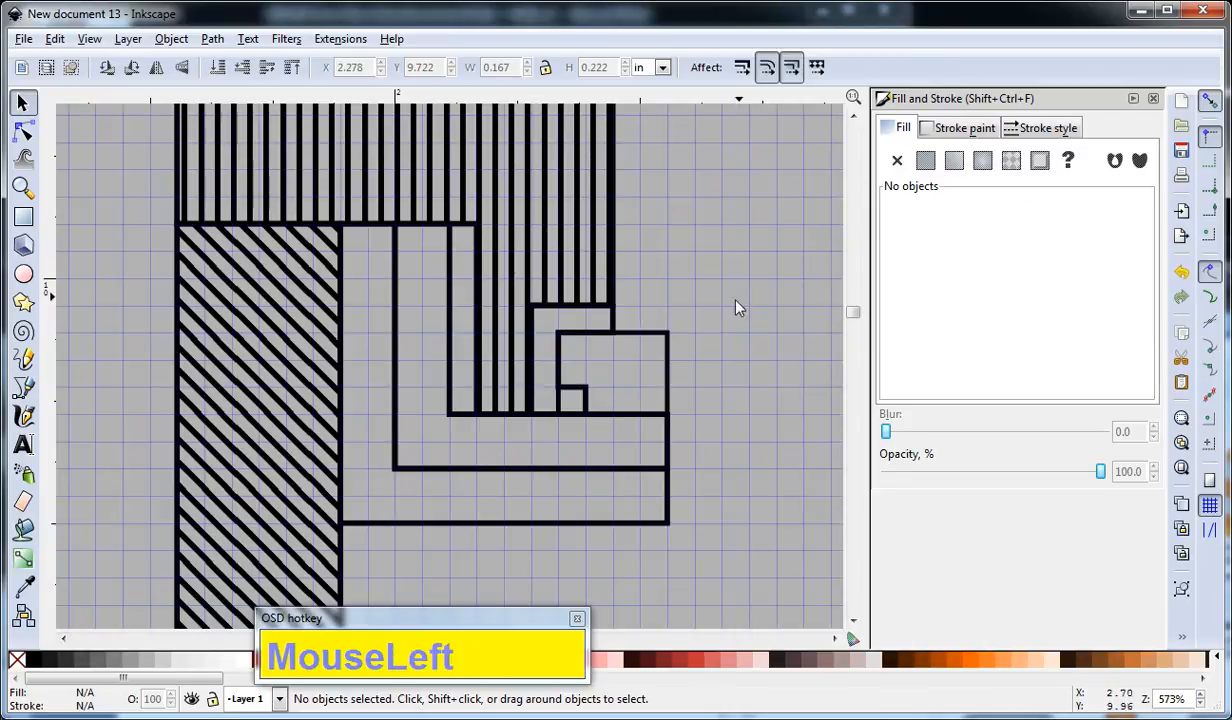
click(668, 360)
click(650, 343)
click(591, 303)
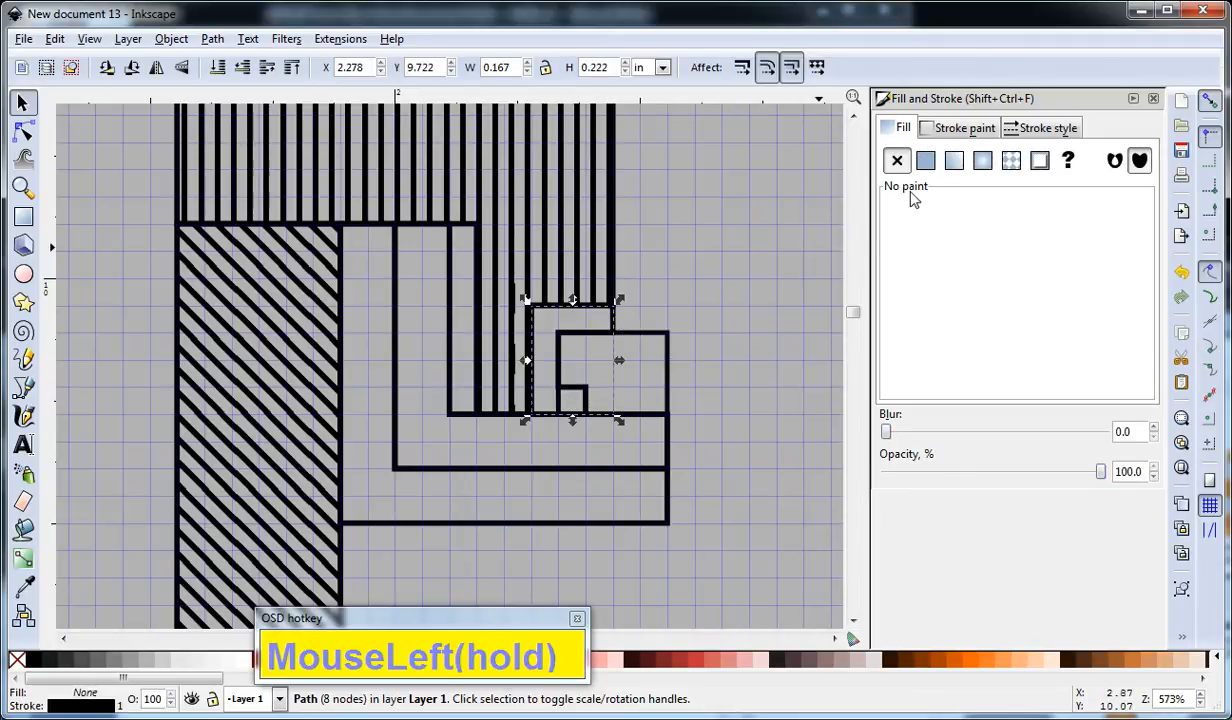
click(925, 160)
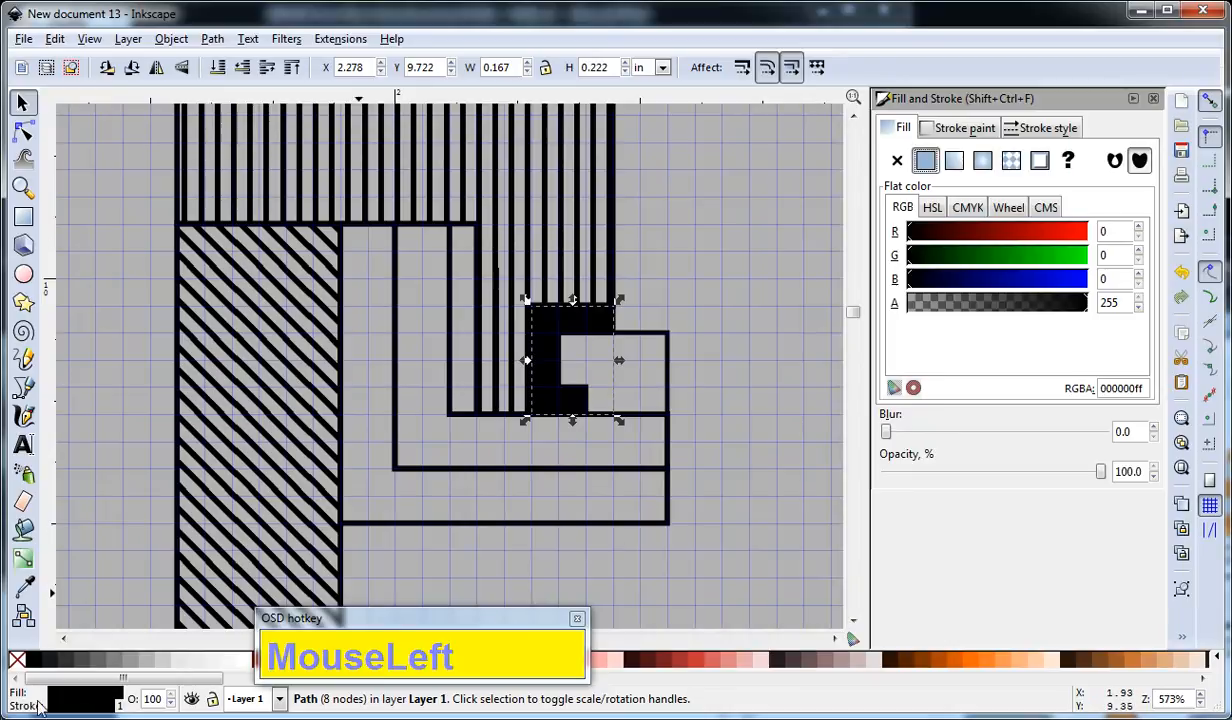
click(97, 659)
click(701, 400)
- Fill the small rectangle inside the C-shaped path with the Pixels Tight pattern
drag(680, 306, 629, 352)
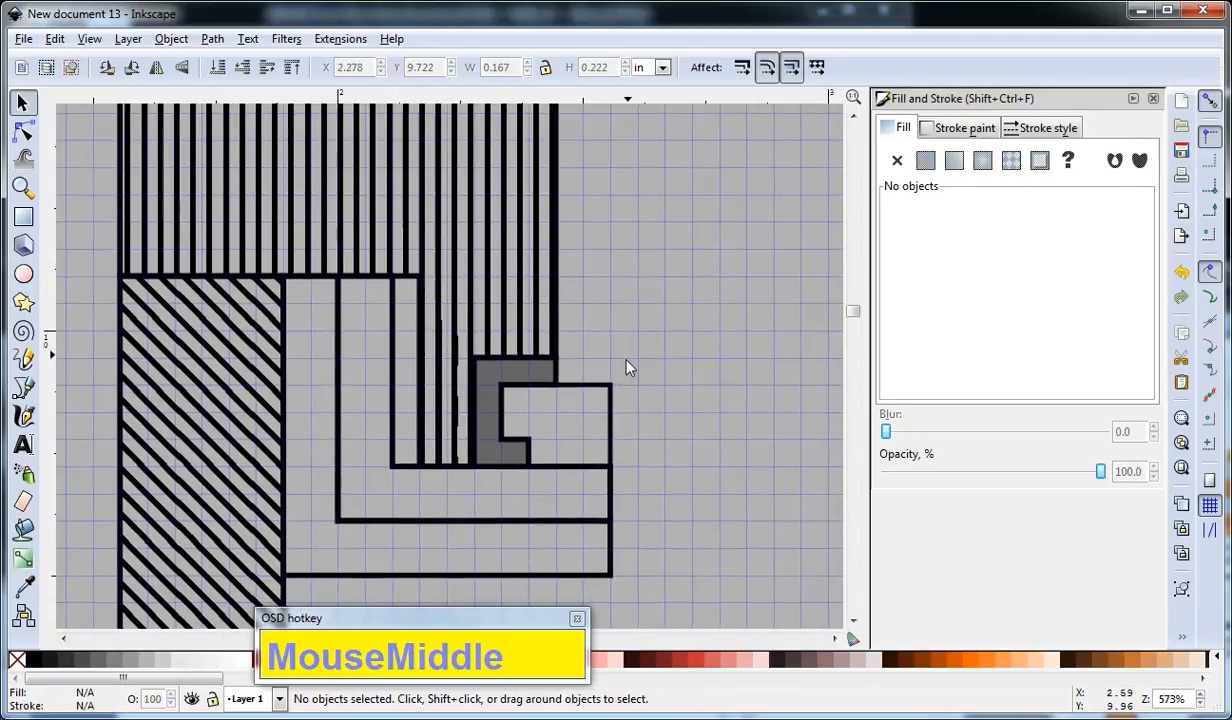
click(612, 415)
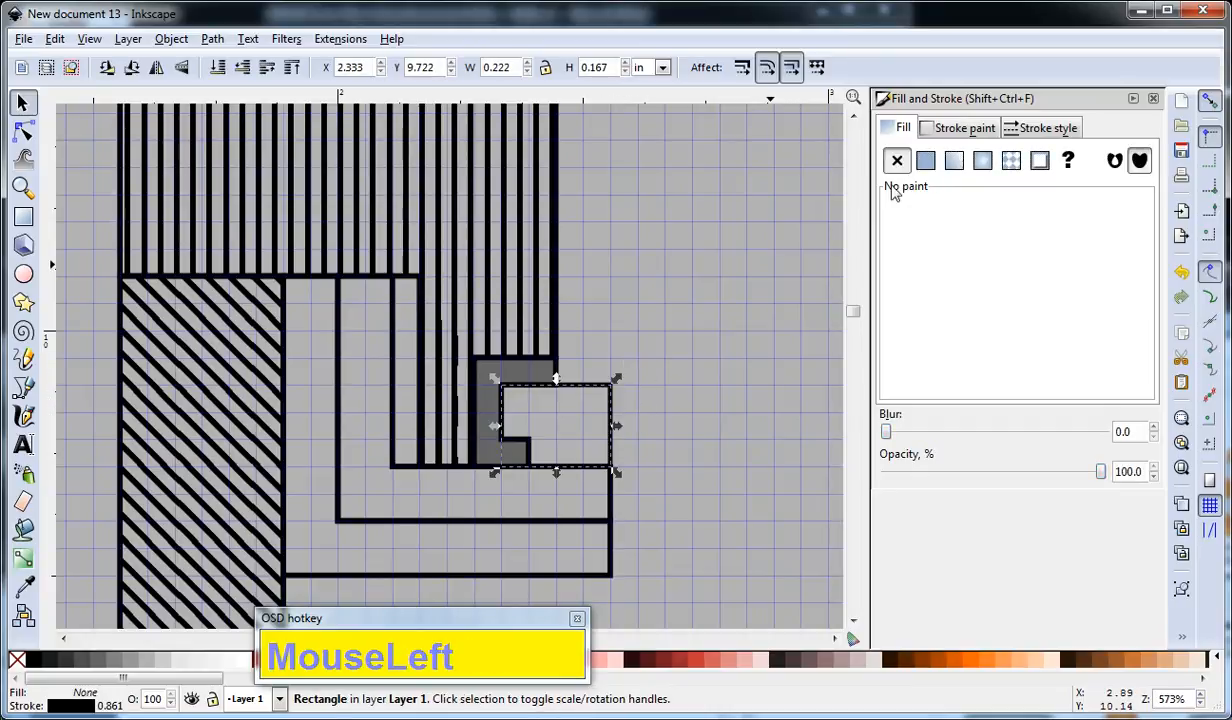
click(1011, 160)
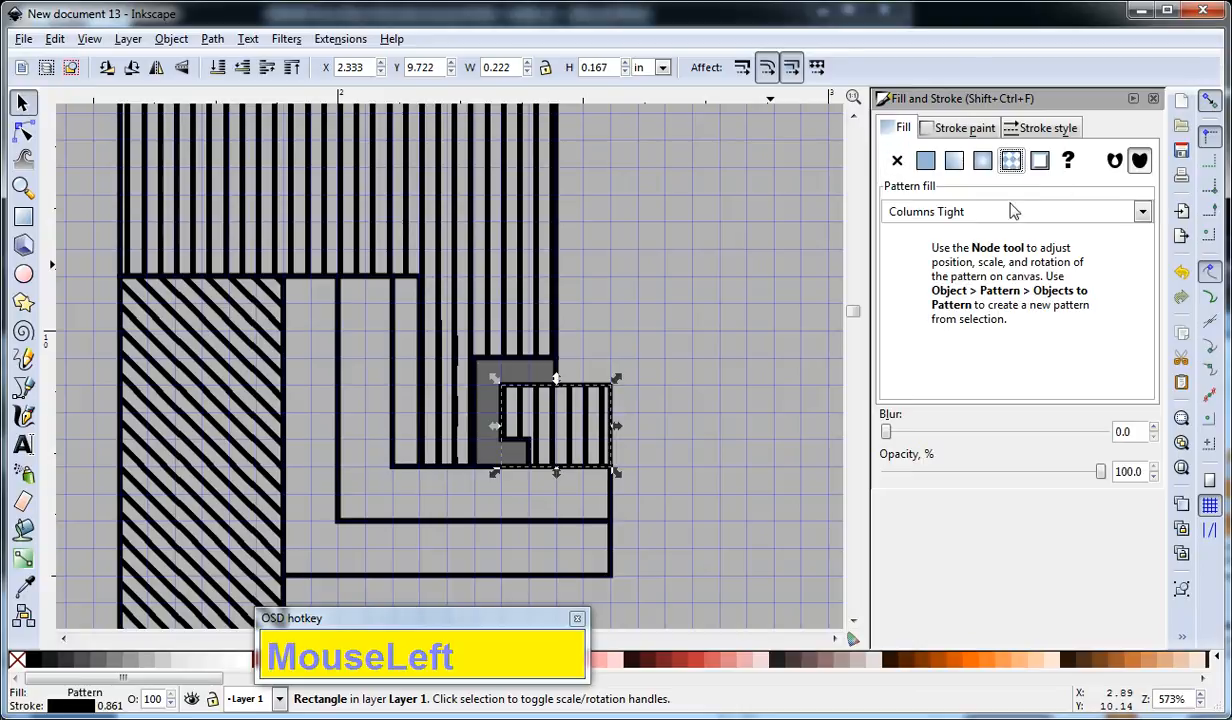
click(1010, 214)
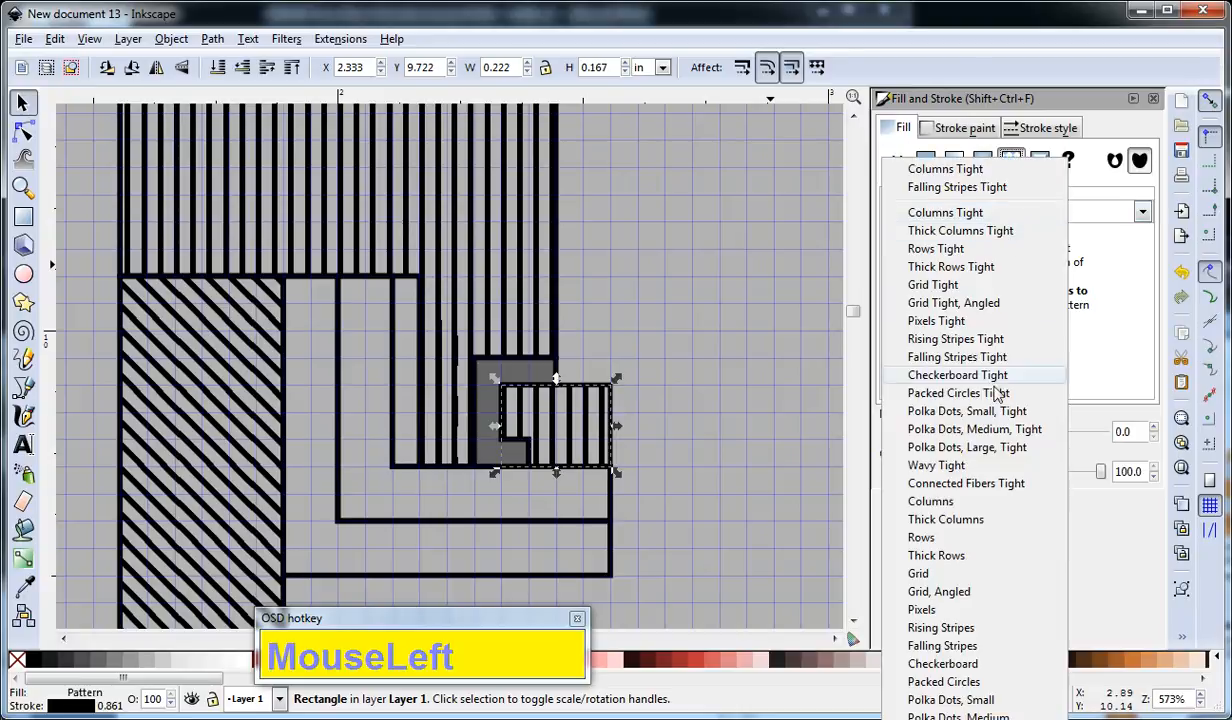
click(995, 321)
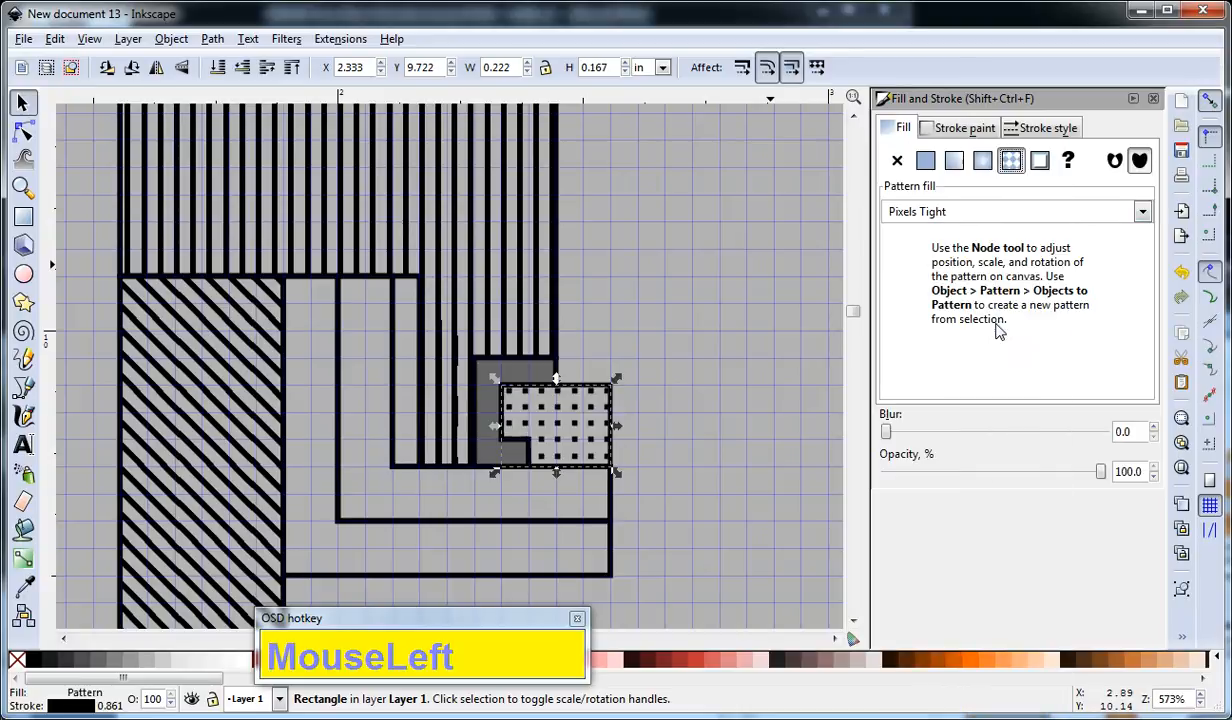
- Fill the L-shaped path directly beneath the small rectangle with the Grid Tight pattern and deselect it
click(607, 502)
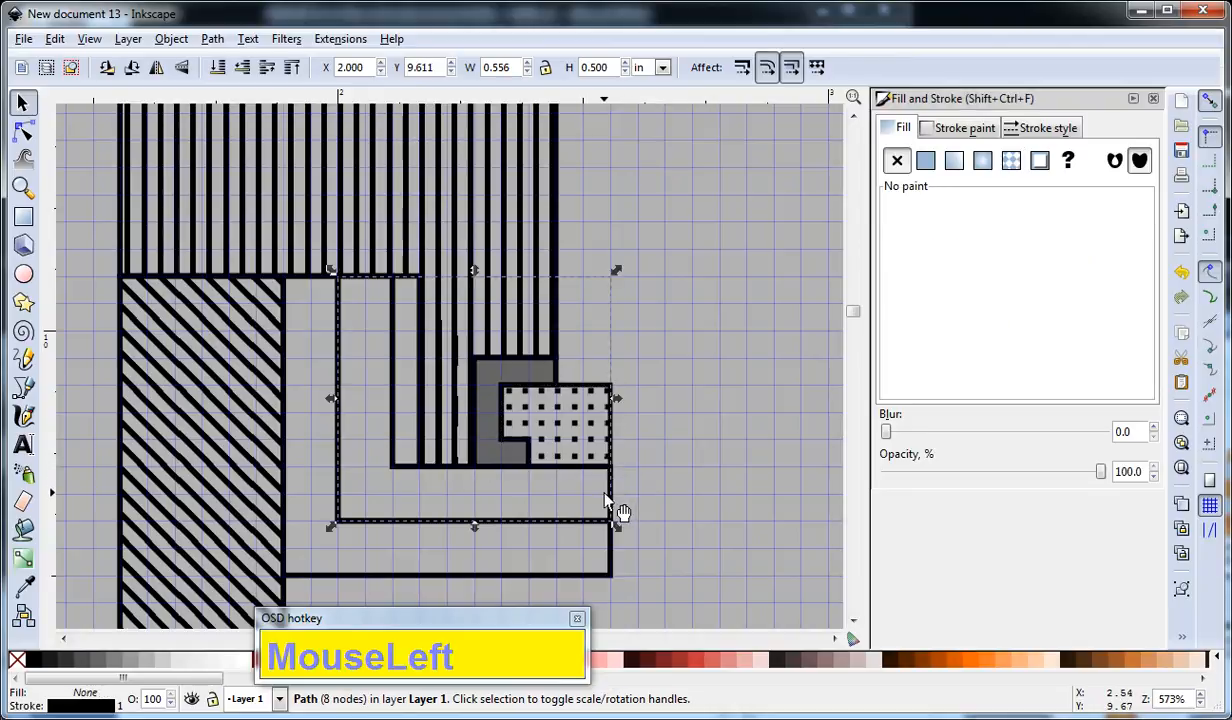
click(1010, 163)
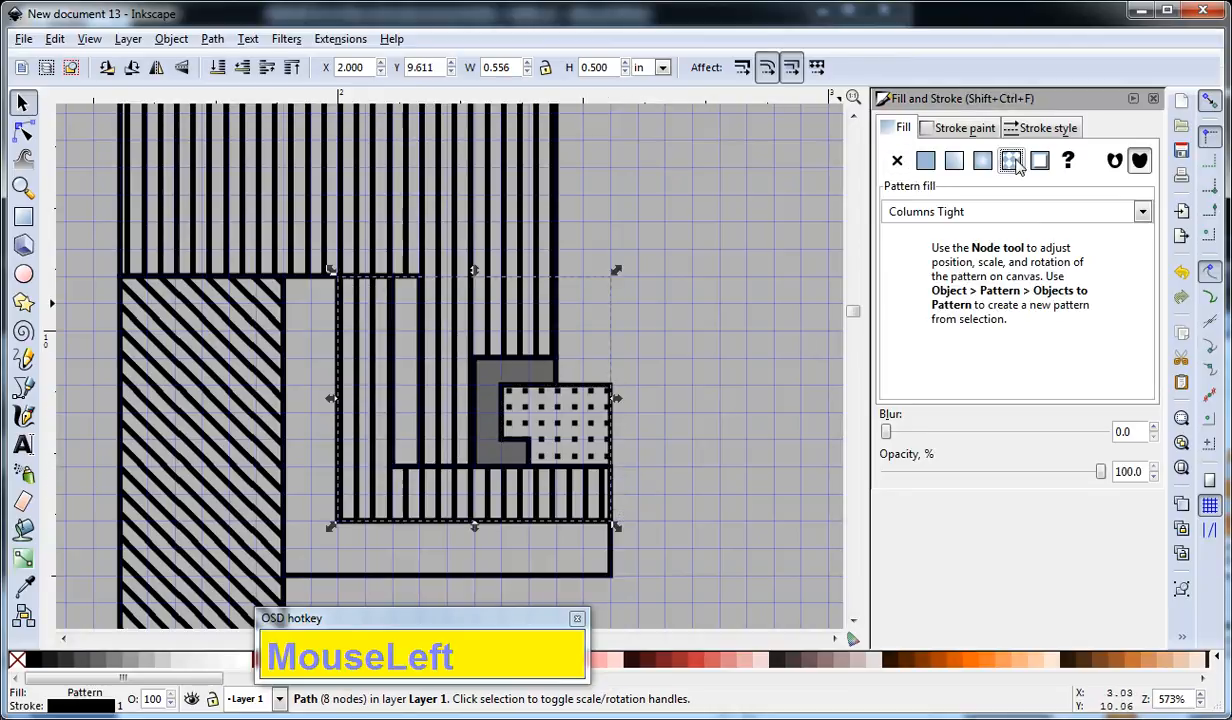
click(1052, 213)
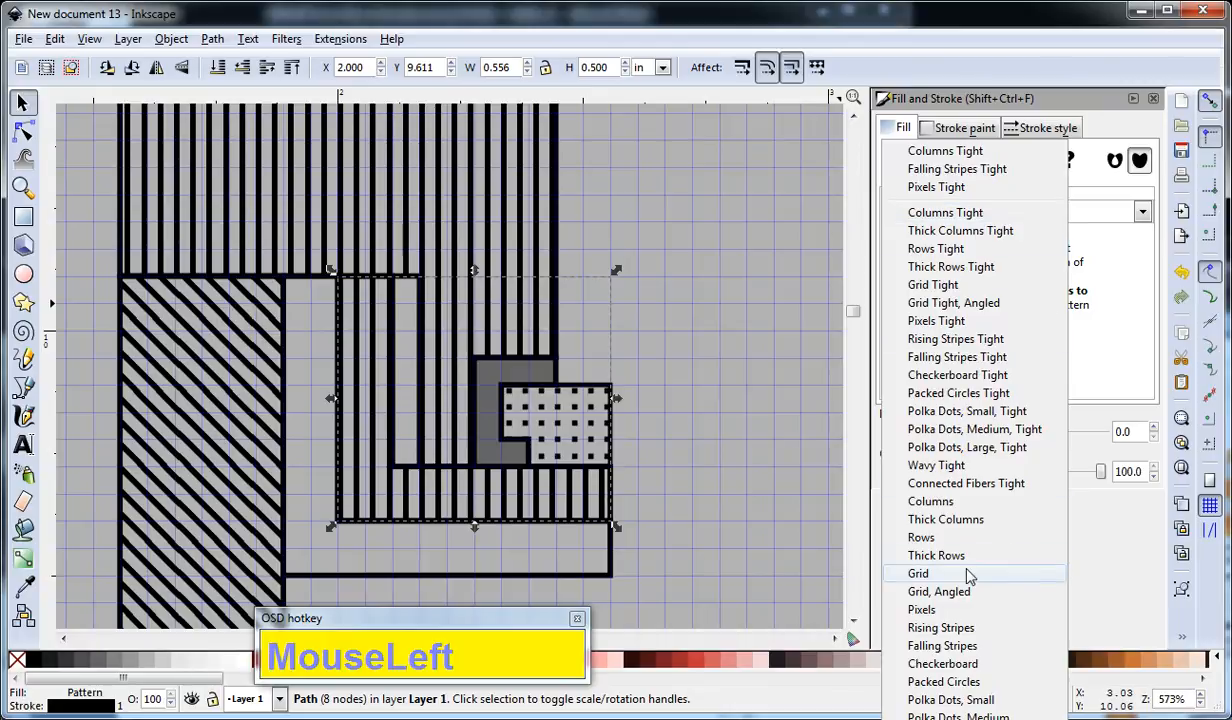
click(918, 574)
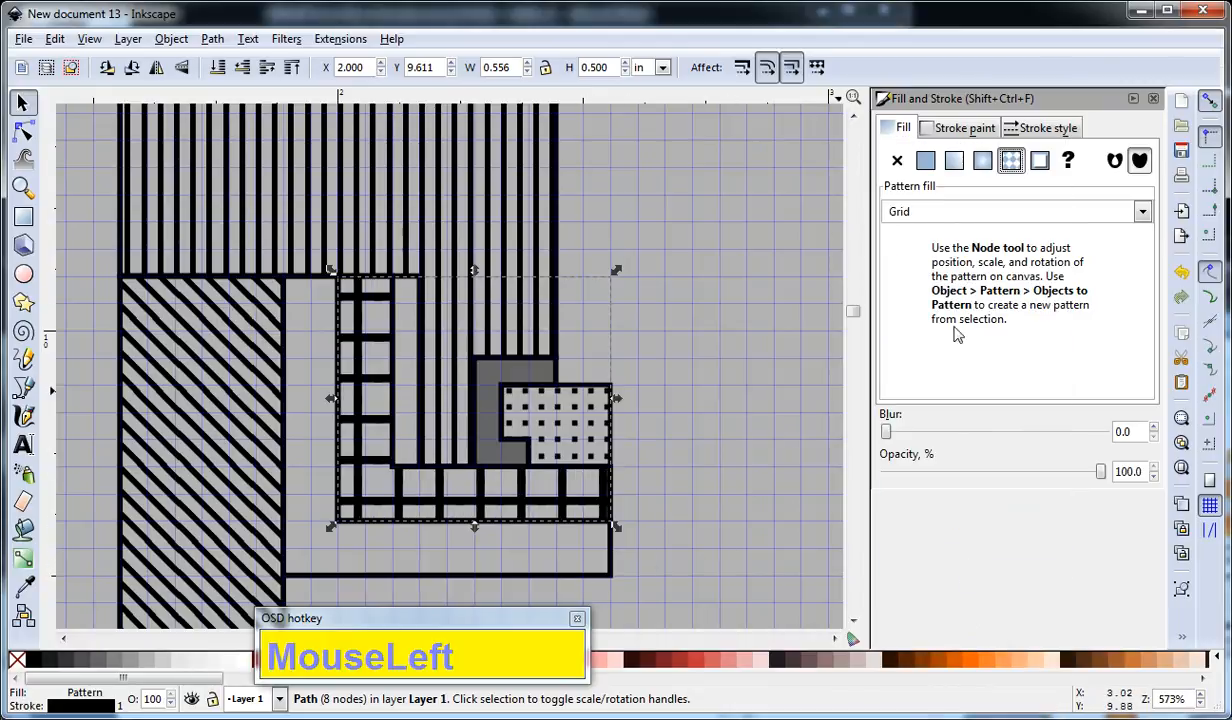
click(1022, 212)
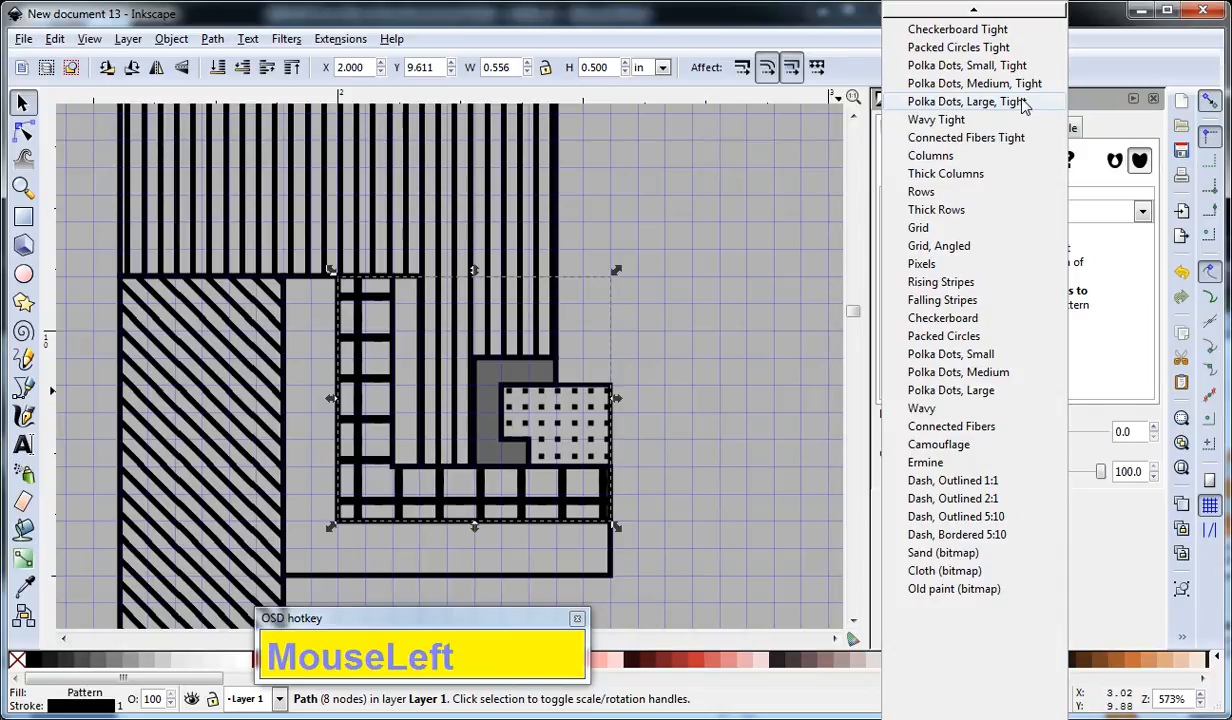
scroll(1022, 104, up, 5)
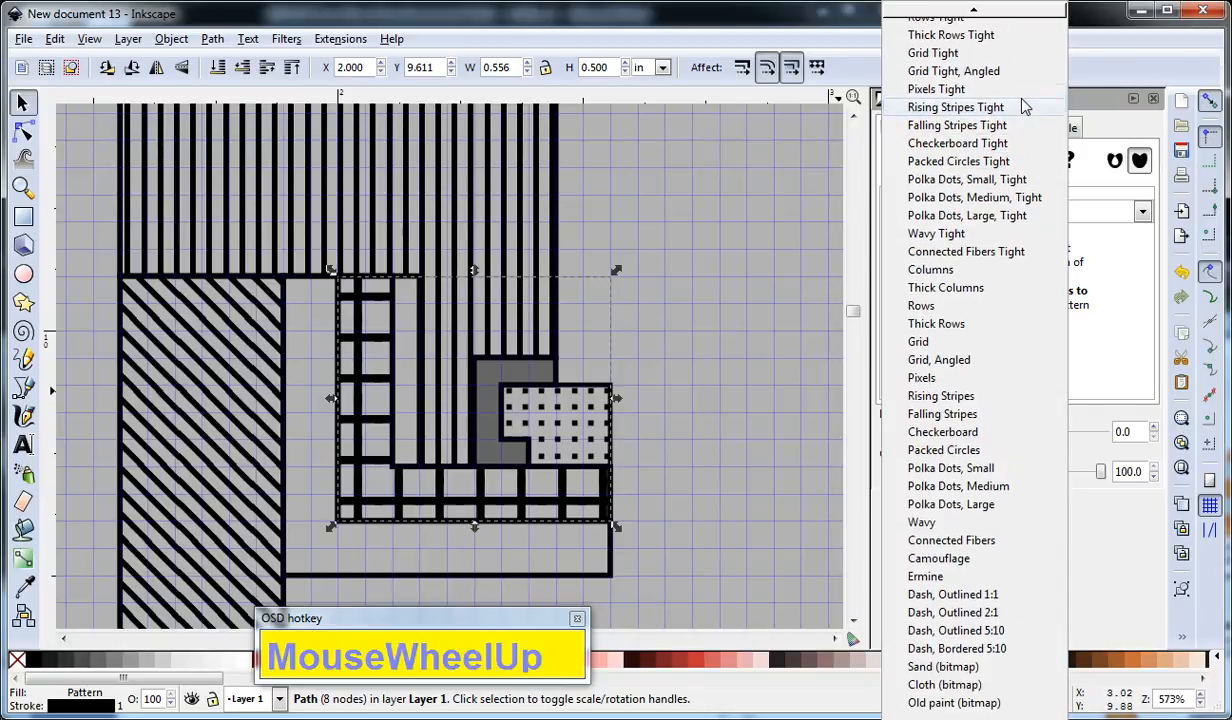
click(989, 57)
click(645, 458)
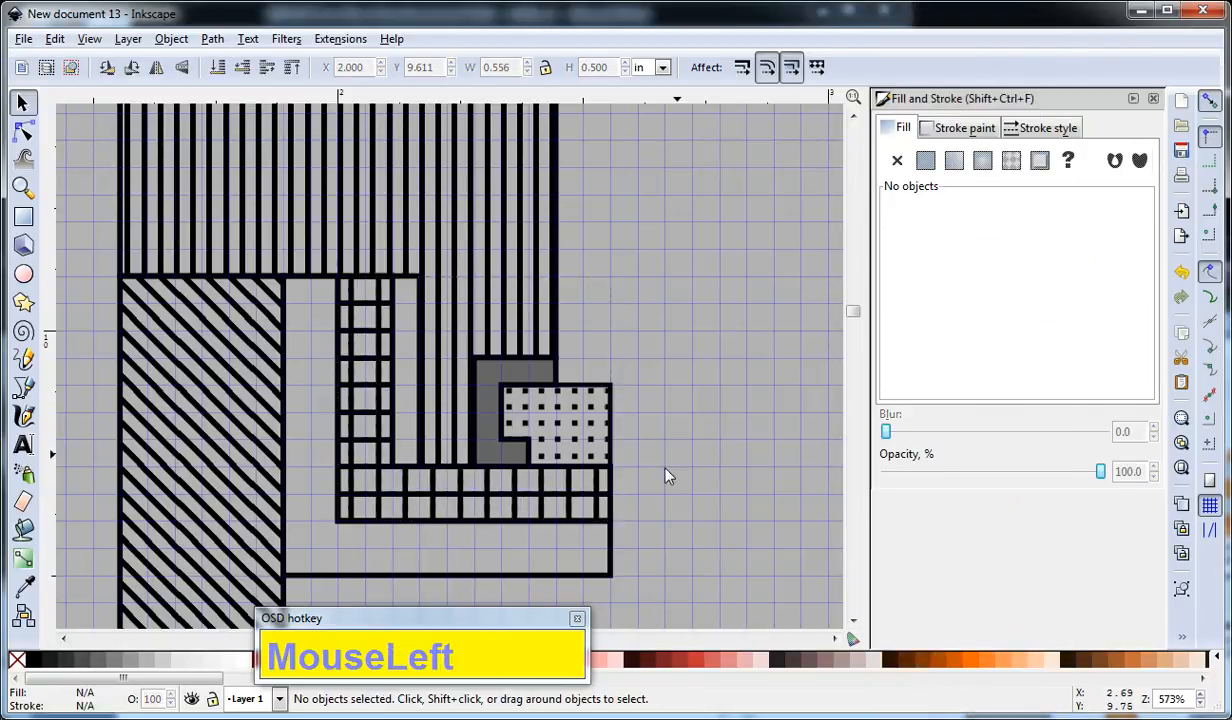
- Fill the outermost L-shaped path with a Connected Fibers pattern and deselect it
click(612, 562)
click(1011, 161)
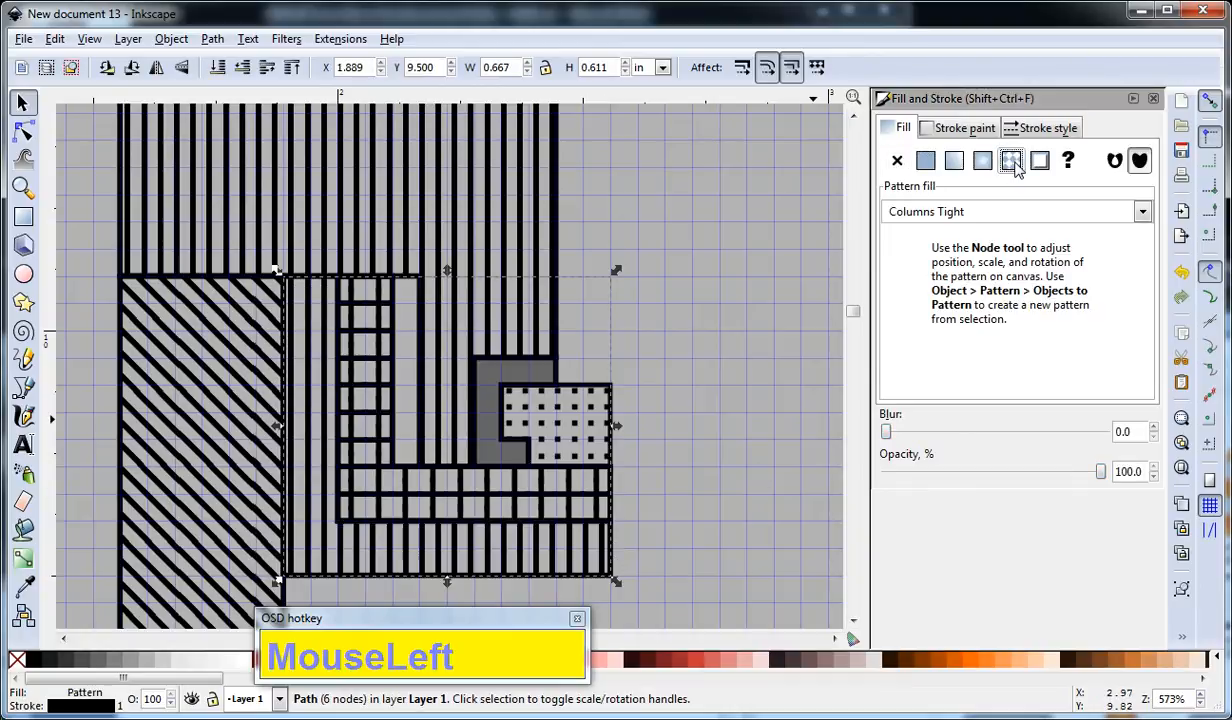
click(982, 212)
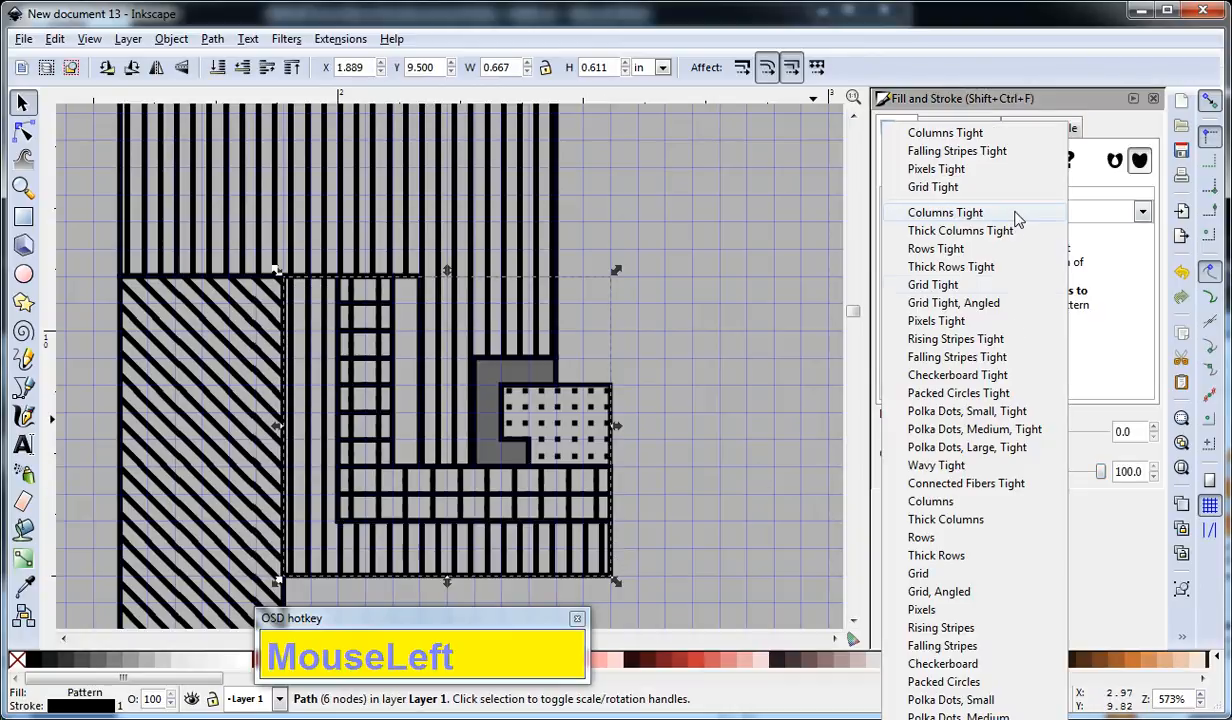
click(1005, 484)
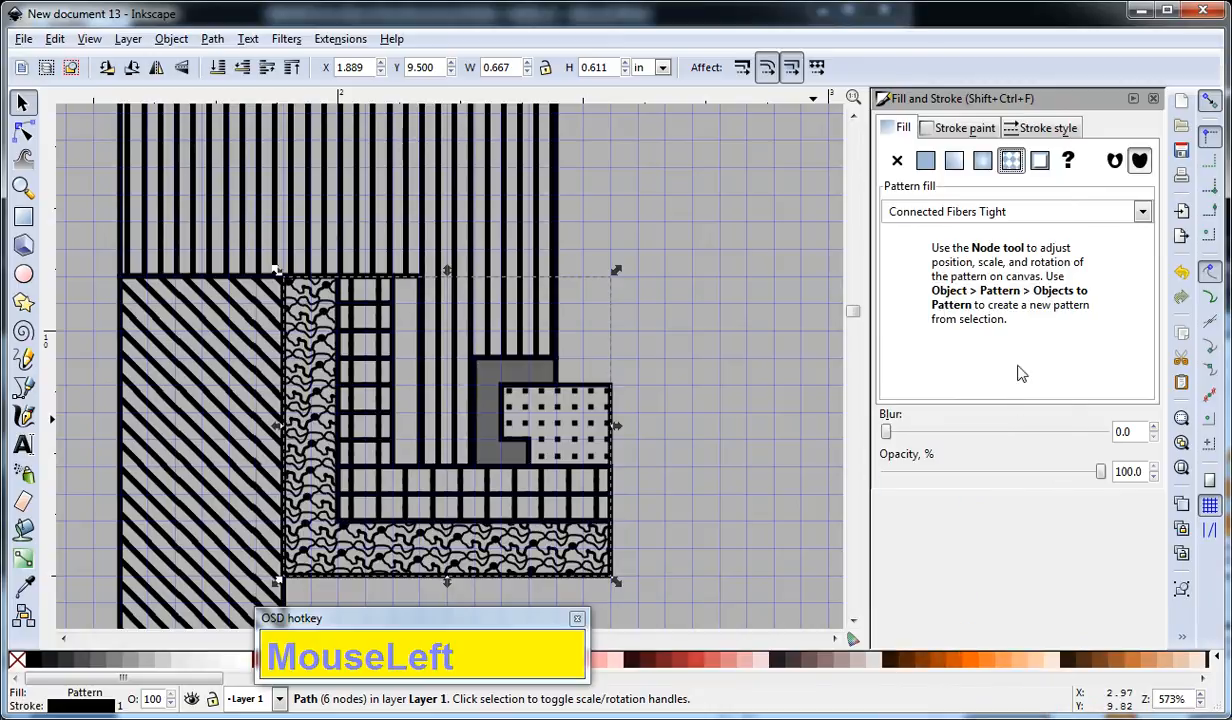
click(1015, 211)
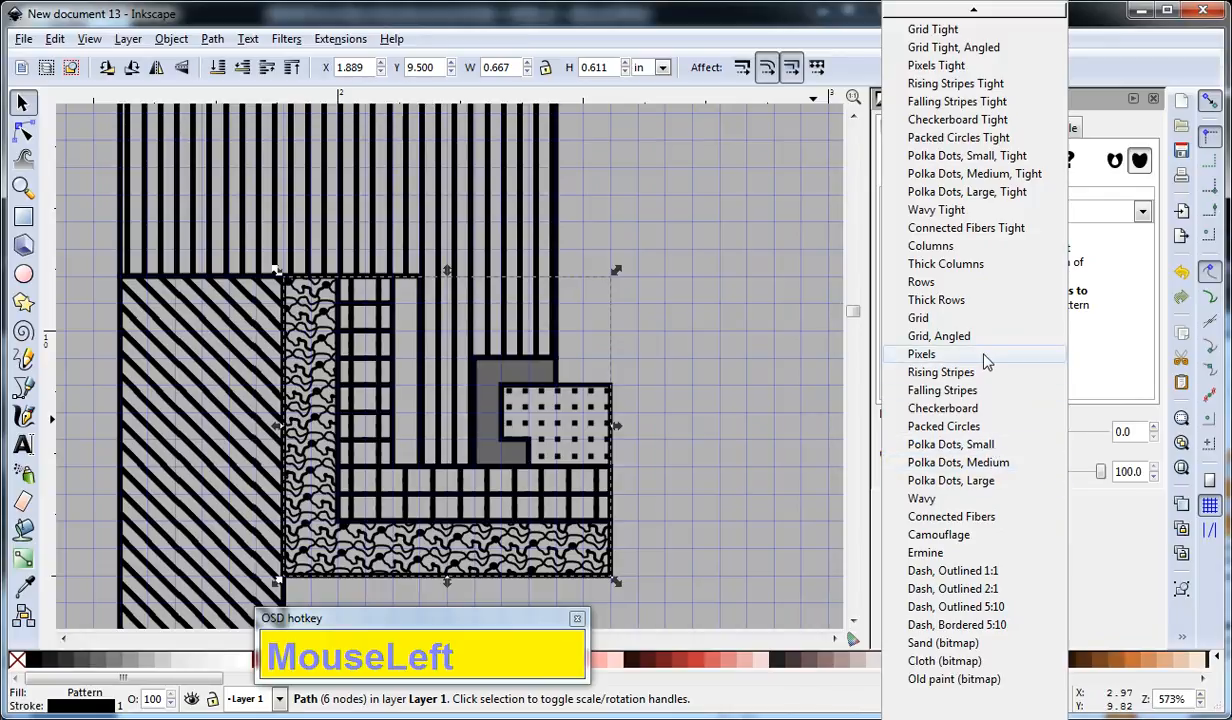
click(993, 517)
click(760, 418)
scroll(759, 365, down, 1)
scroll(673, 381, down, 1)
scroll(673, 381, up, 1)
scroll(673, 381, down, 1)
scroll(673, 381, up, 1)
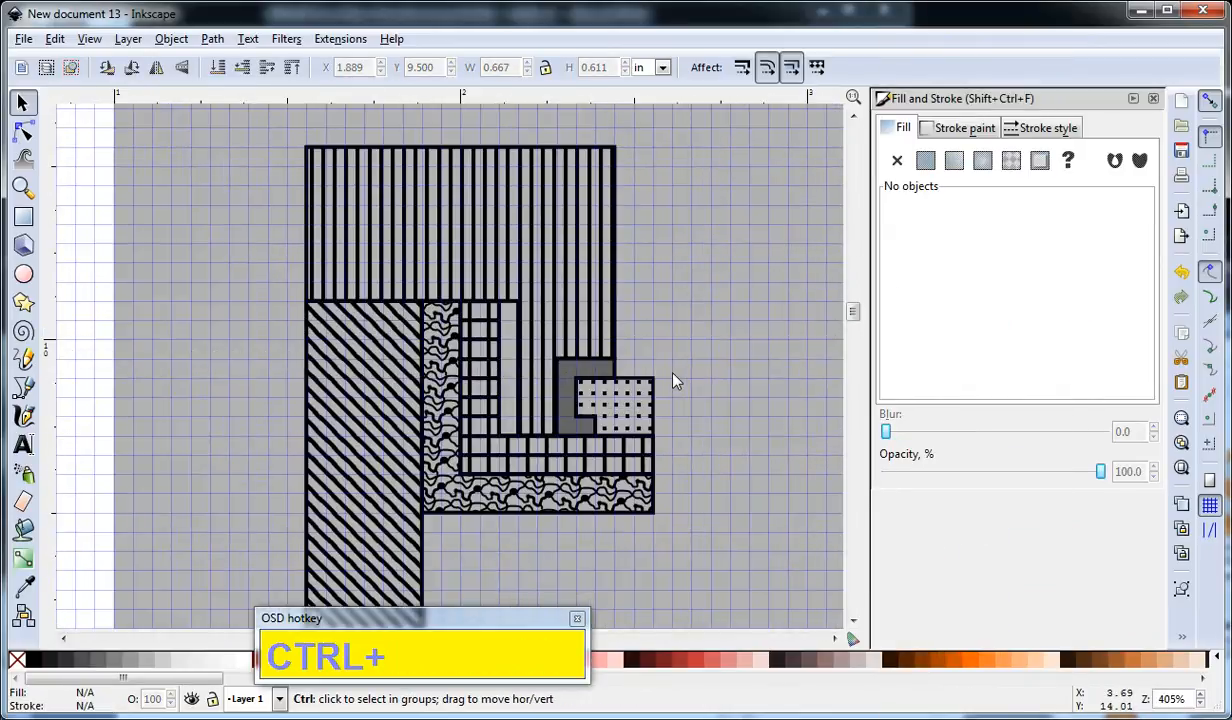
scroll(679, 377, down, 2)
scroll(687, 379, up, 2)
click(714, 378)
drag(714, 378, 684, 343)
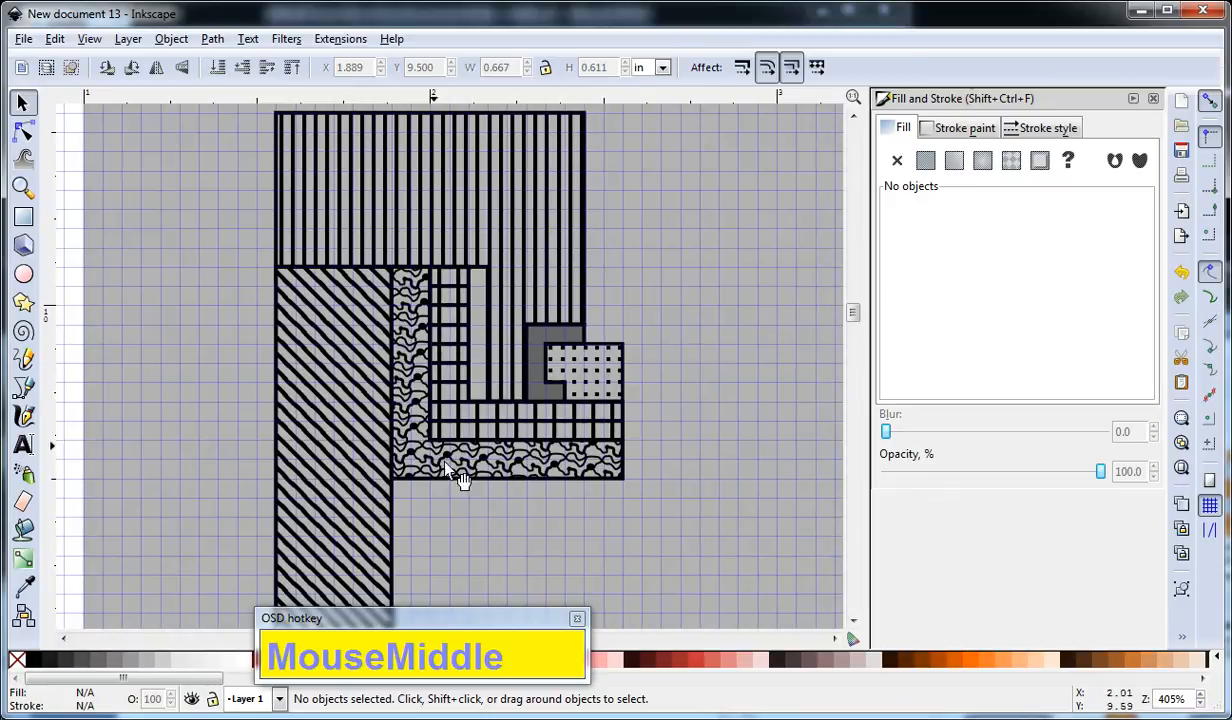
click(700, 458)
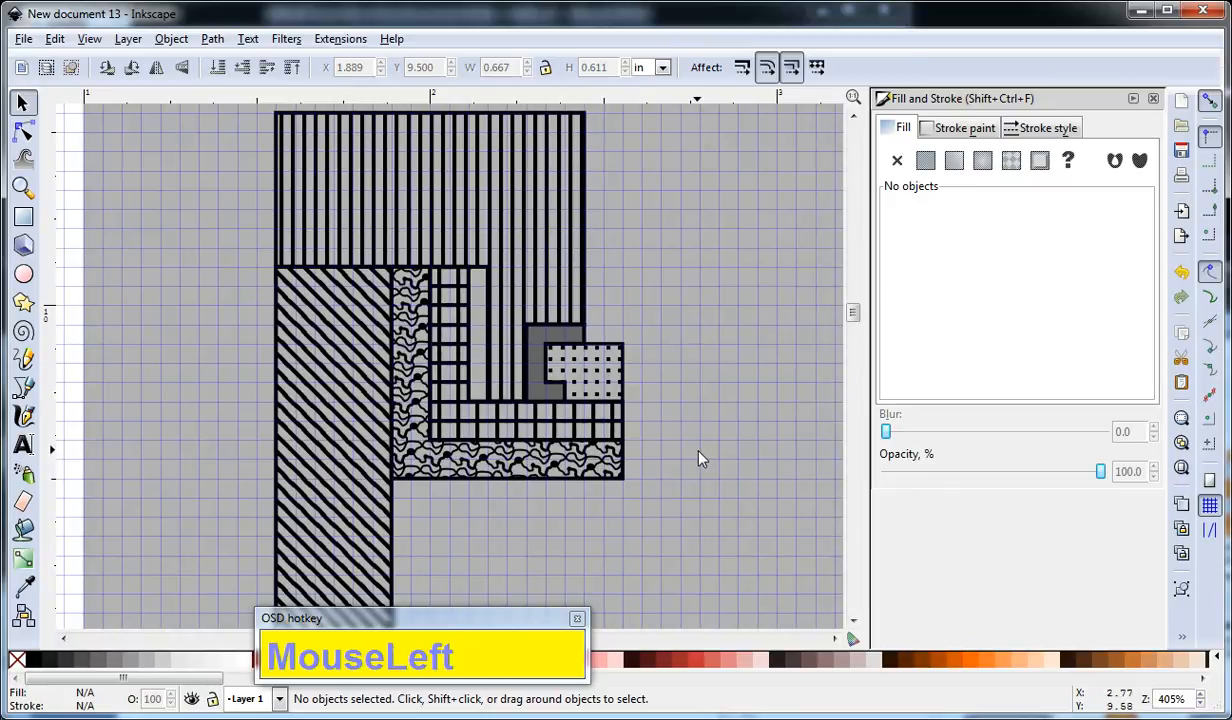
ctrl+scroll(678, 386, down, 2)
ctrl+scroll(678, 386, up, 2)
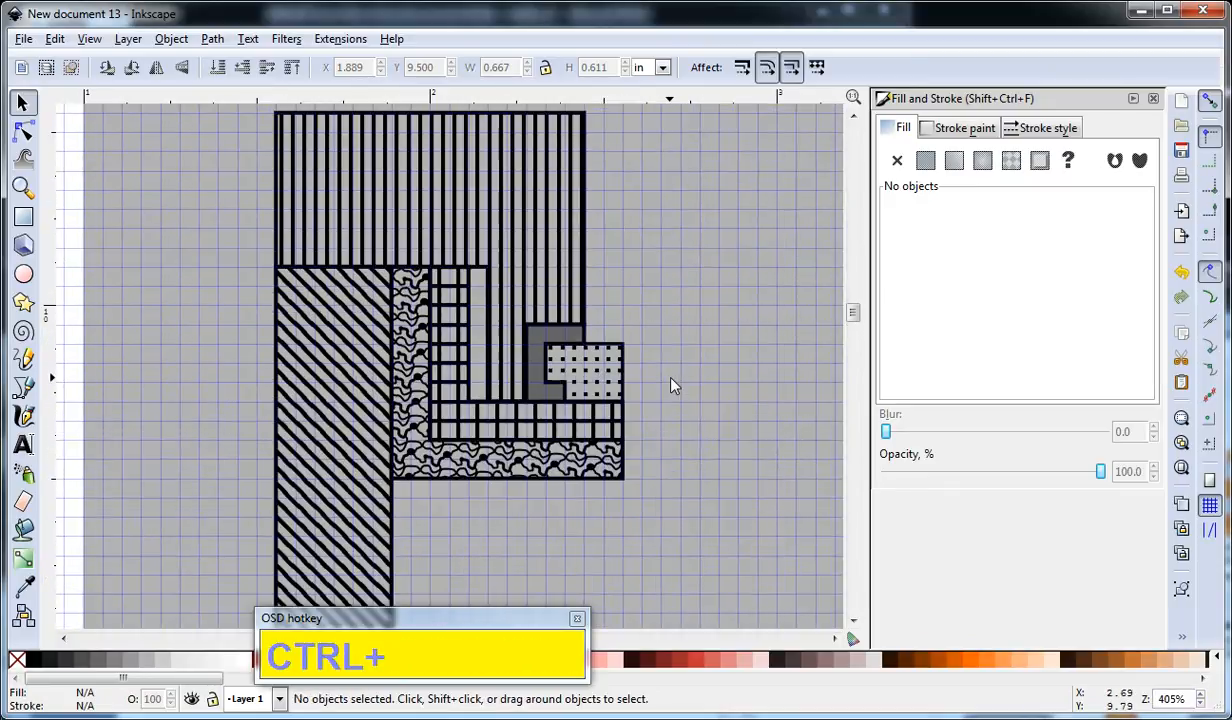
middle_click(675, 285)
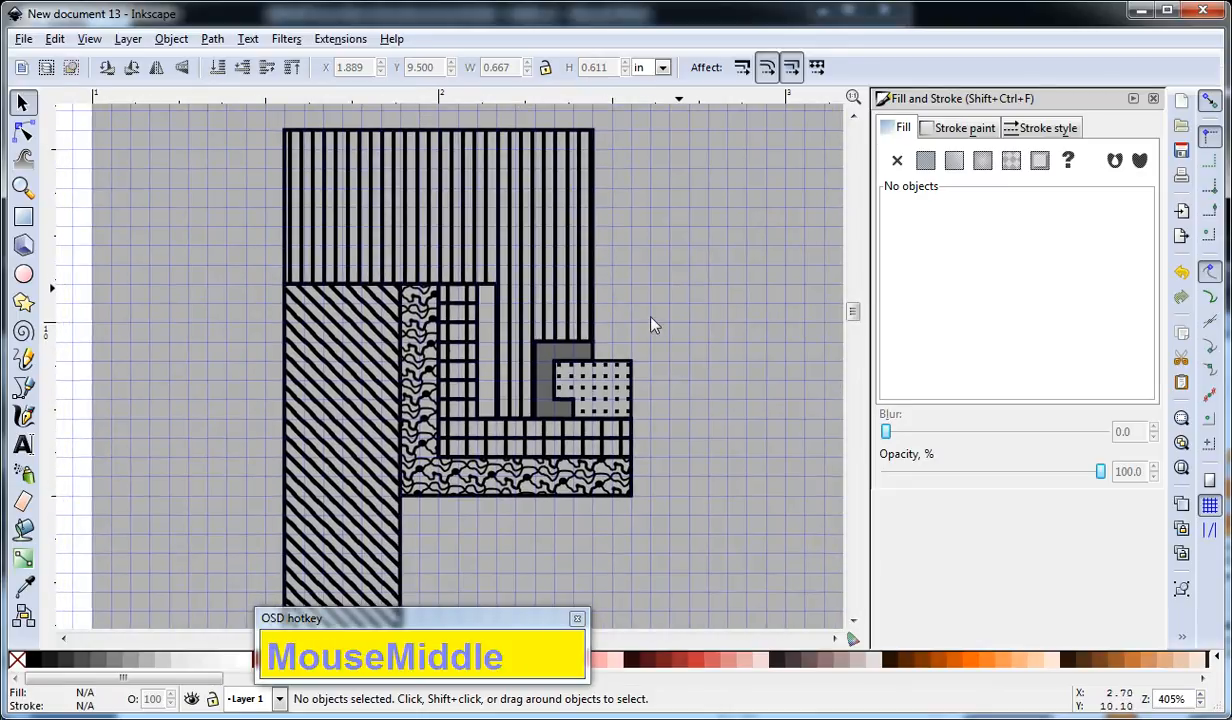
click(680, 272)
- Switch the drawing's display mode to Outline to inspect the shapes without their fills
click(171, 38)
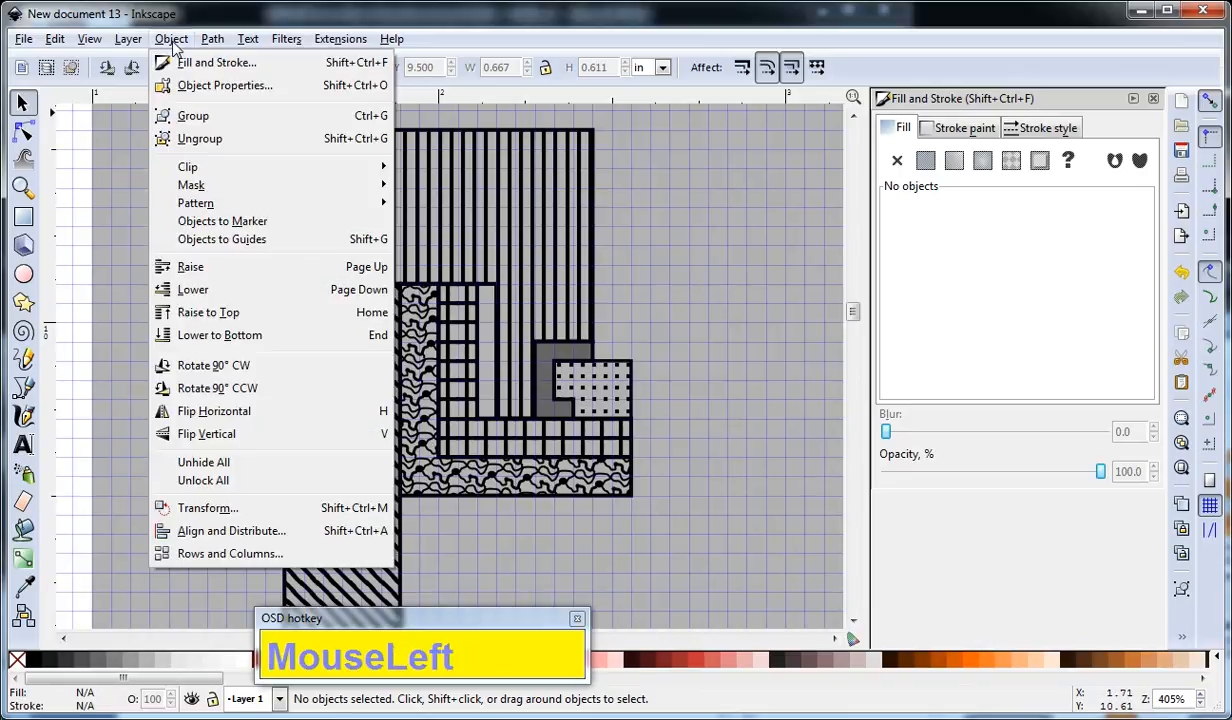
mouse_move(90, 39)
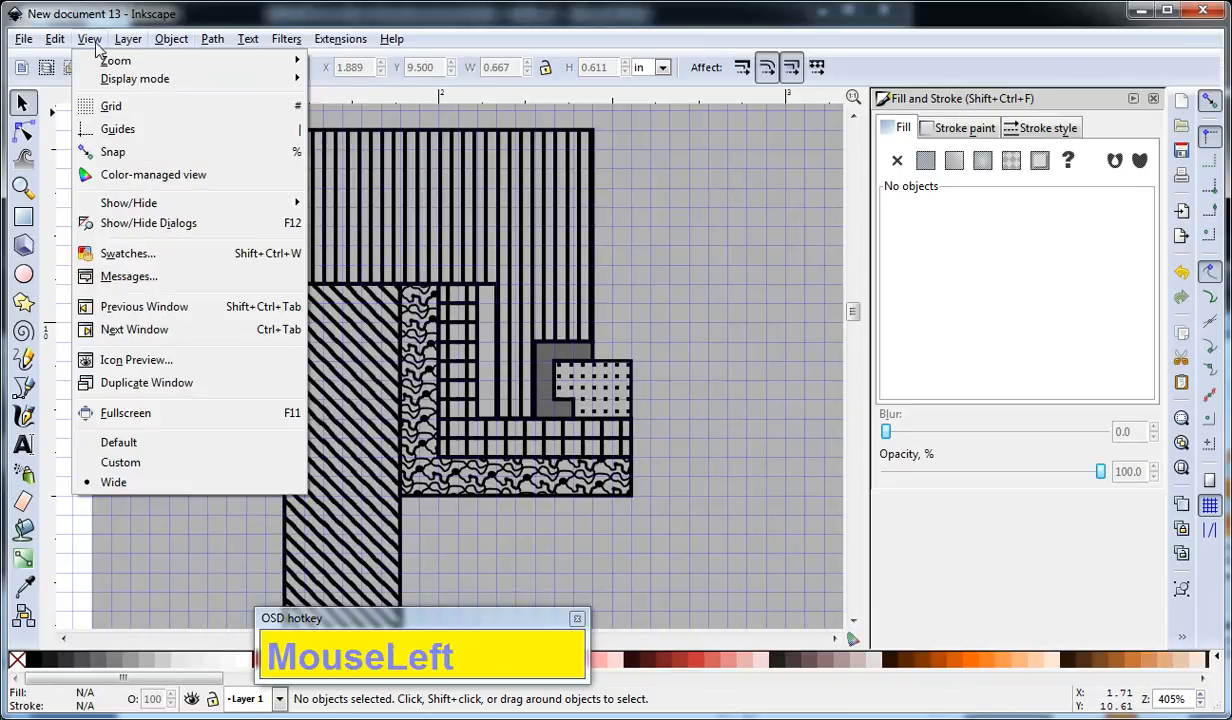
mouse_move(122, 80)
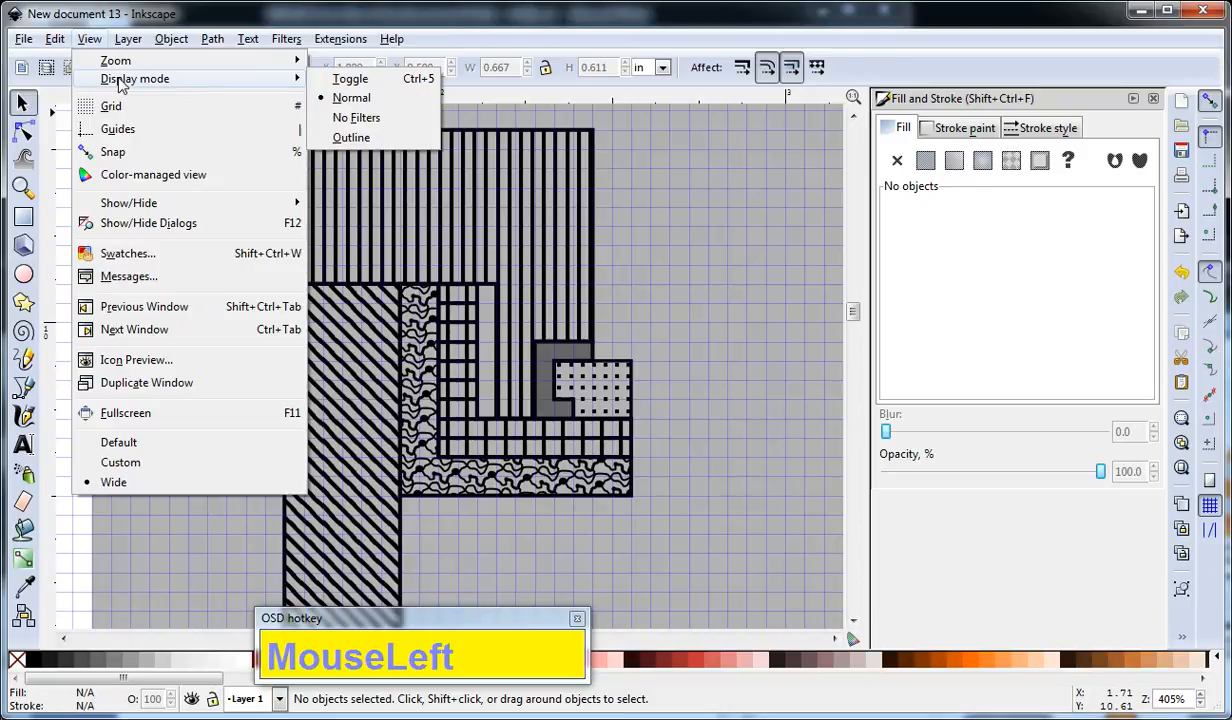
click(380, 137)
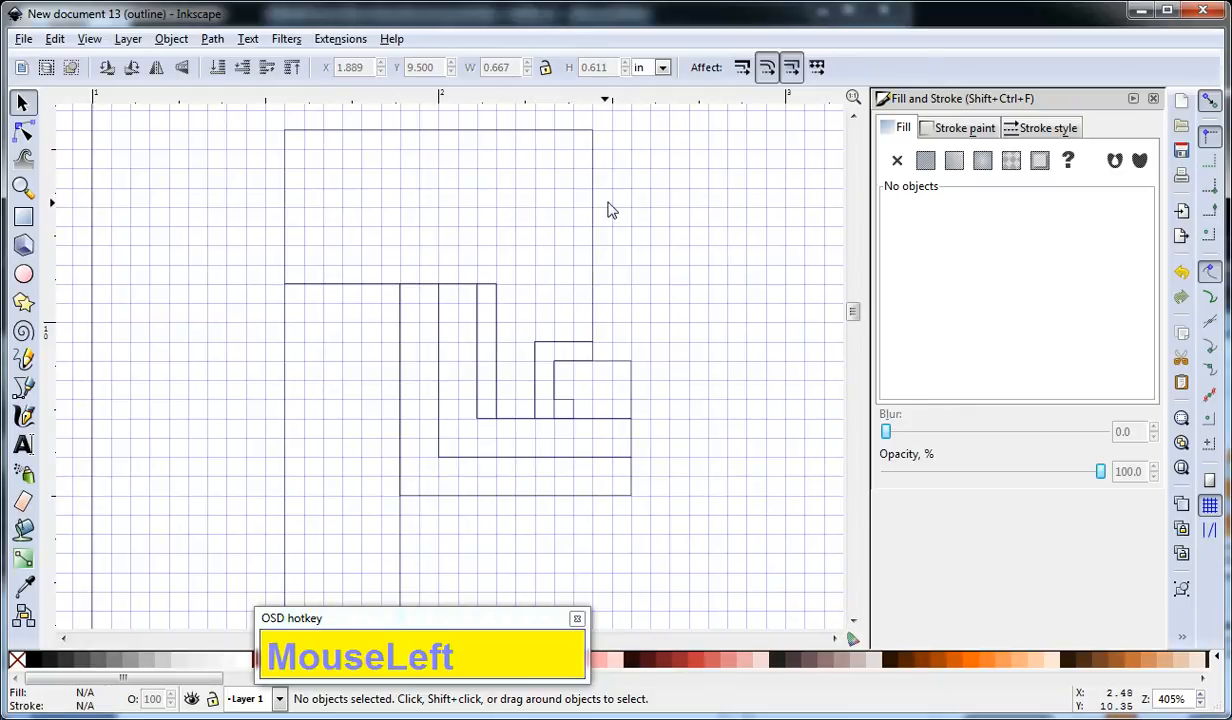
- Restore the Normal display mode and leave all objects deselected
click(171, 40)
mouse_move(128, 40)
mouse_move(89, 39)
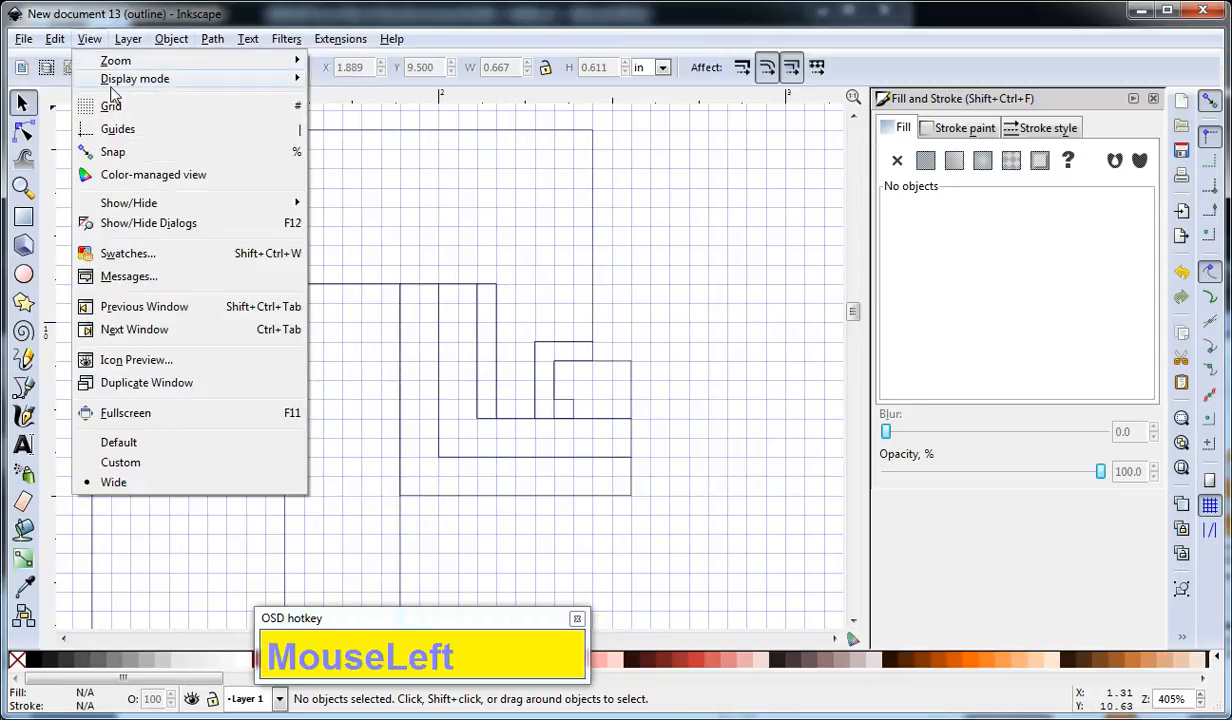
mouse_move(140, 77)
click(345, 96)
click(584, 207)
click(672, 212)
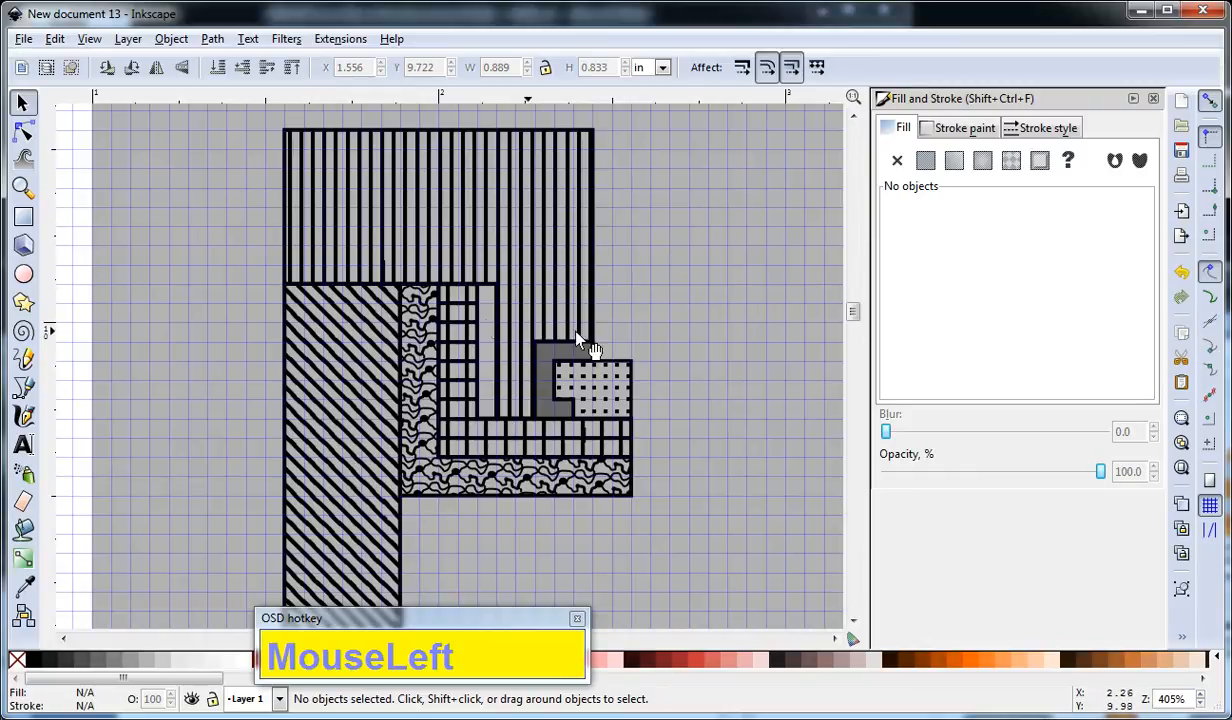
- Draw a straight vertical line about 1.5 in long along the L-shaped paths' outer ends, from the hatched rectangle's base level to the section's upper edge
ctrl+scroll(684, 288, down, 1)
middle_click(676, 311)
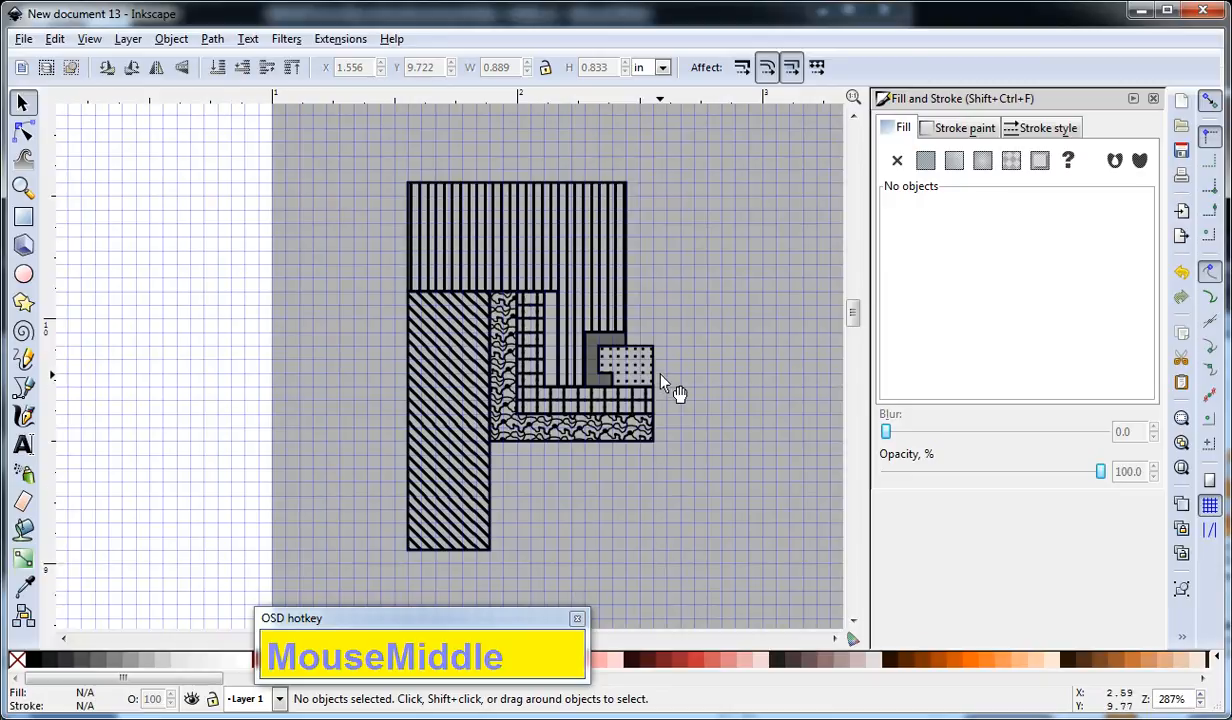
ctrl+scroll(668, 410, up, 1)
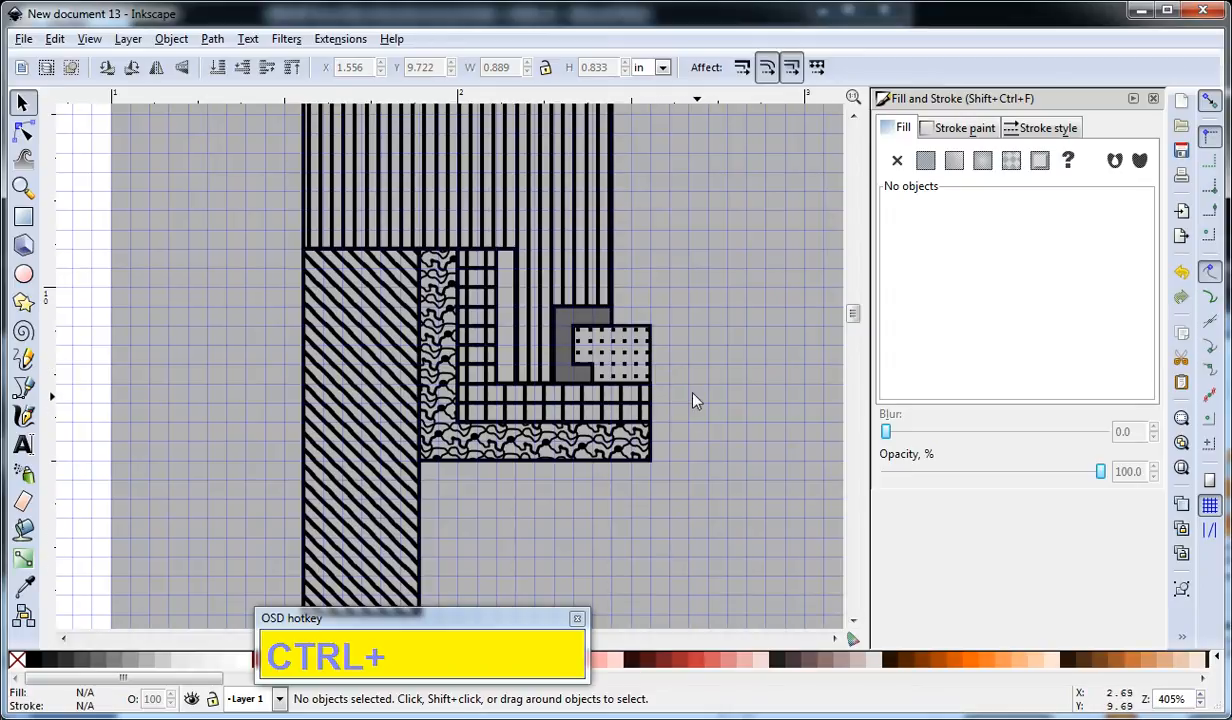
ctrl+scroll(698, 410, down, 1)
key(b)
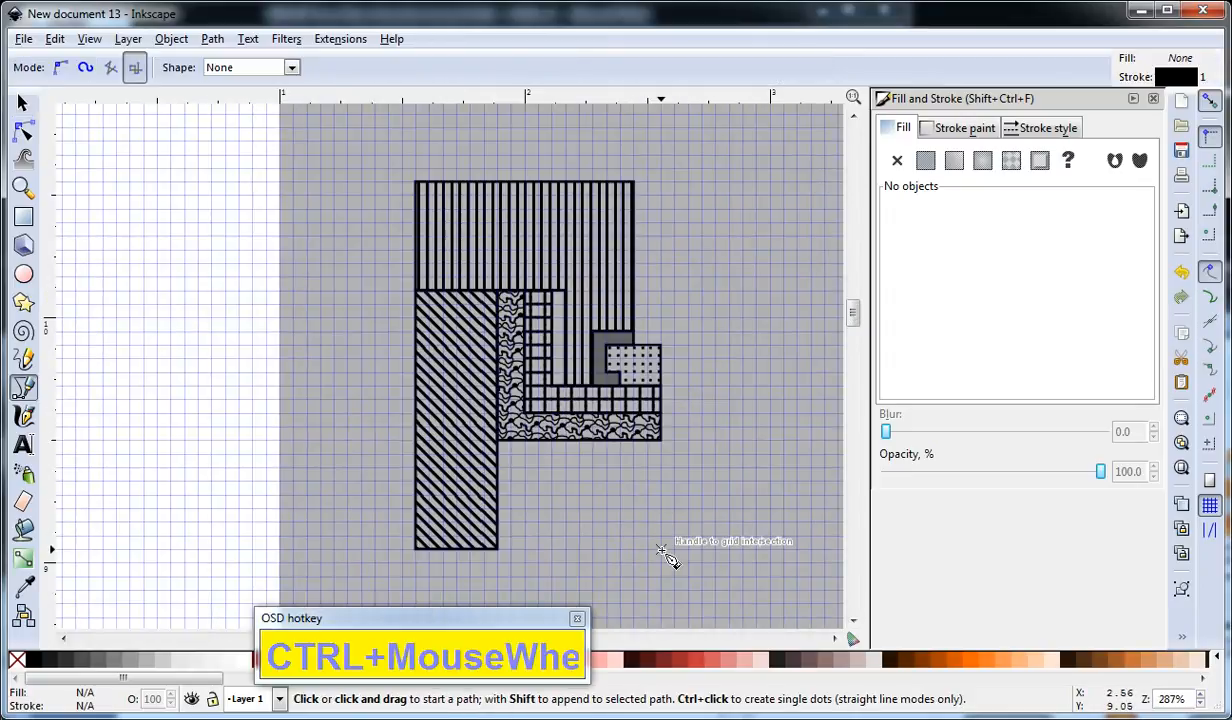
click(661, 549)
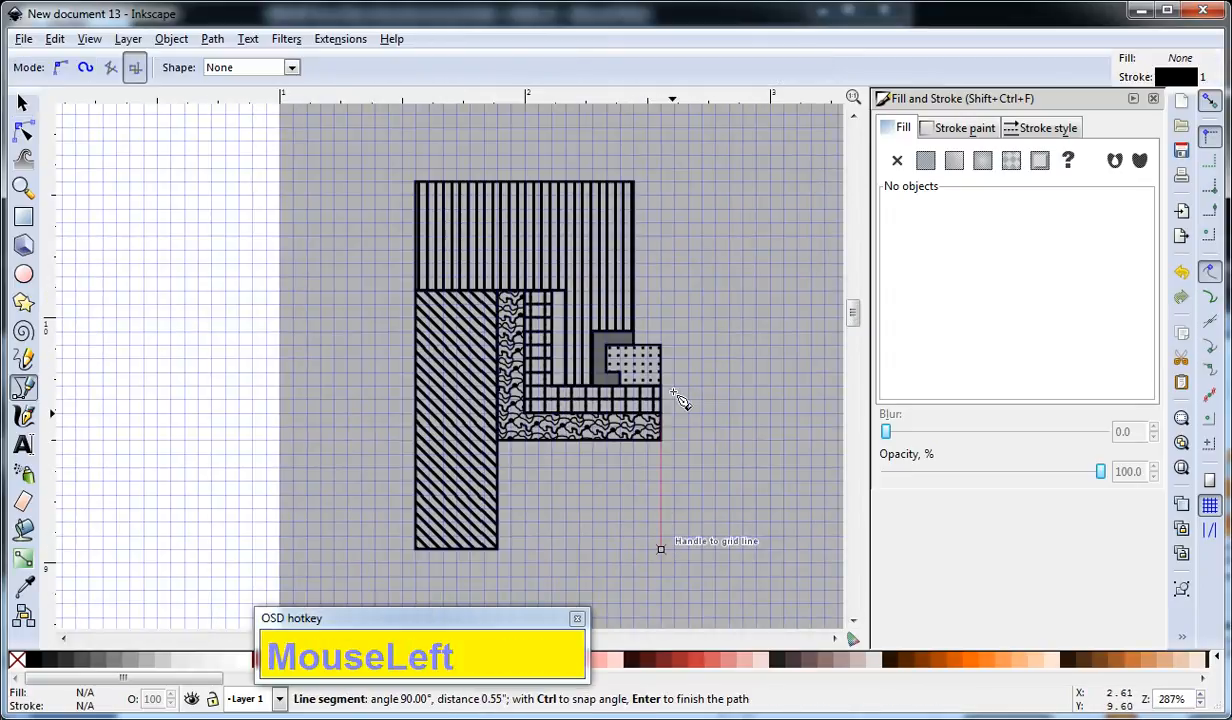
click(668, 193)
right_click(690, 210)
- Apply a dash-dot stroke pattern to the new vertical line, discard the stray path segment, and return to the Selector tool
click(1045, 128)
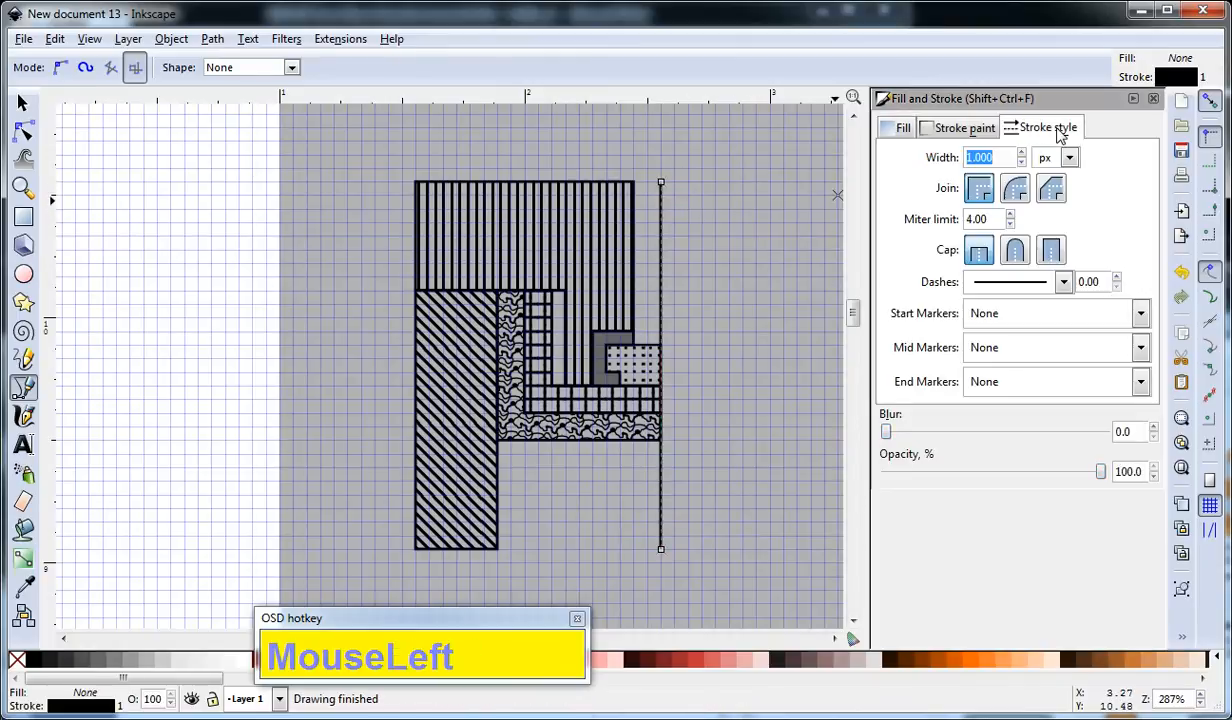
click(1063, 281)
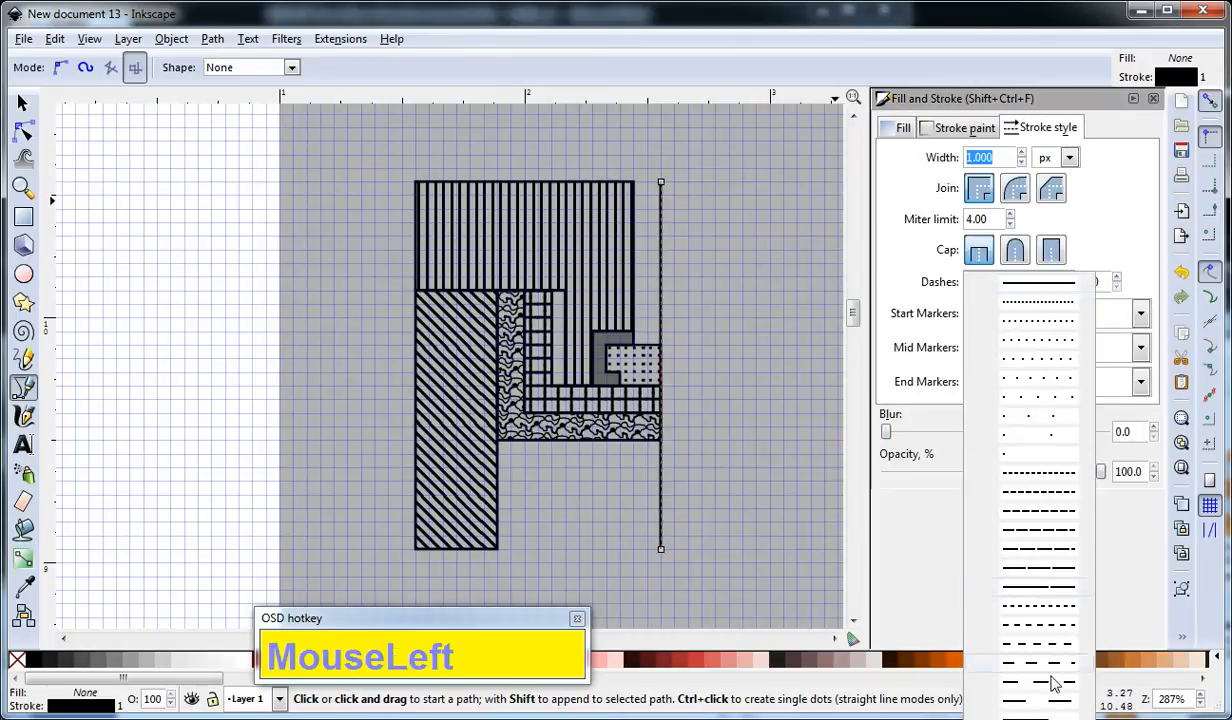
click(1038, 716)
click(727, 438)
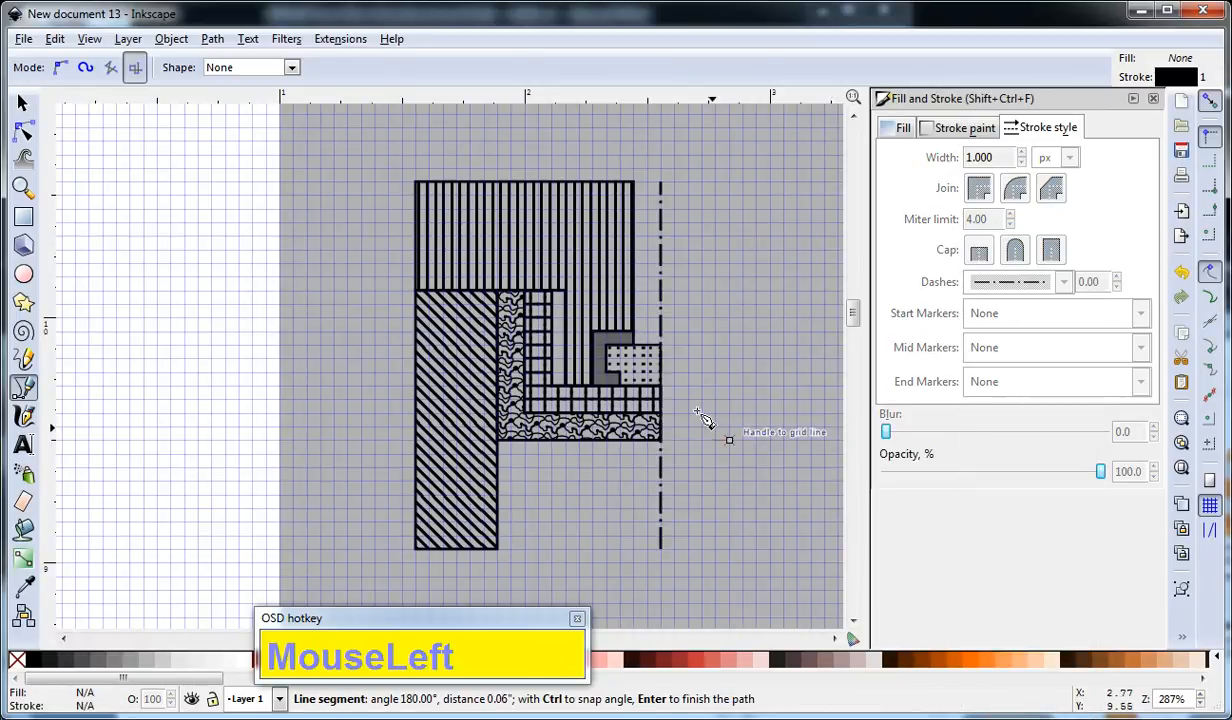
key(Escape)
key(F1)
ctrl+scroll(680, 400, up, 2)
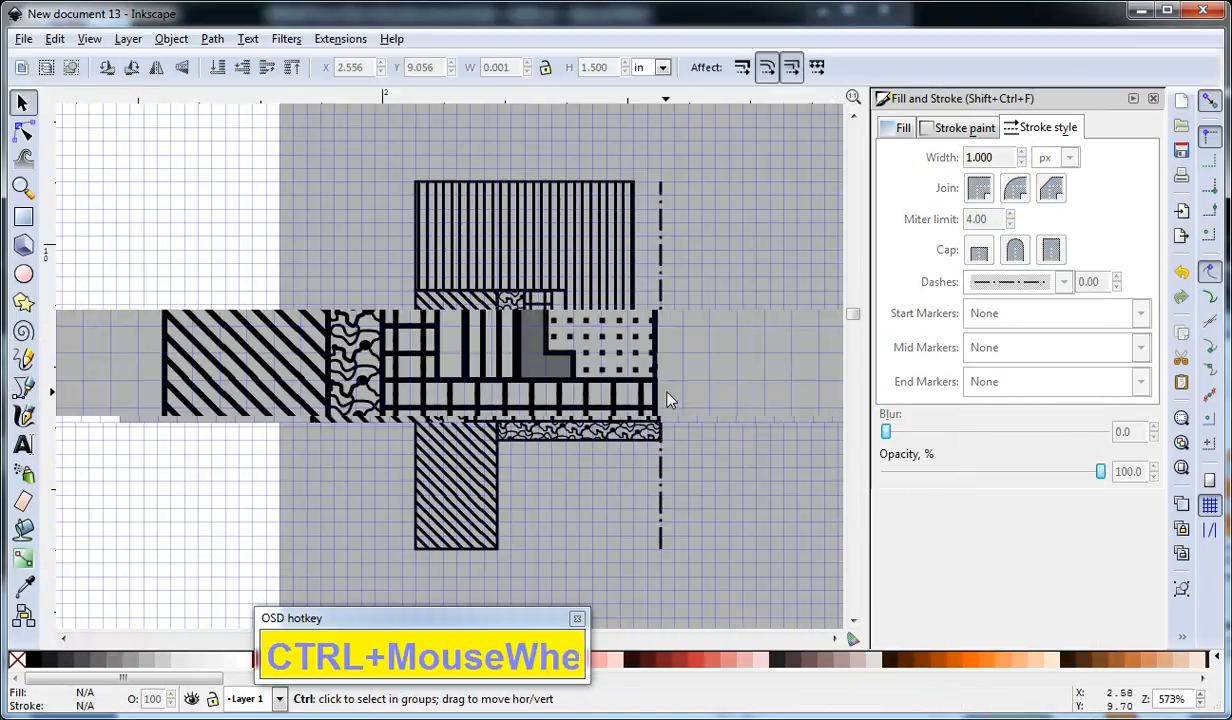